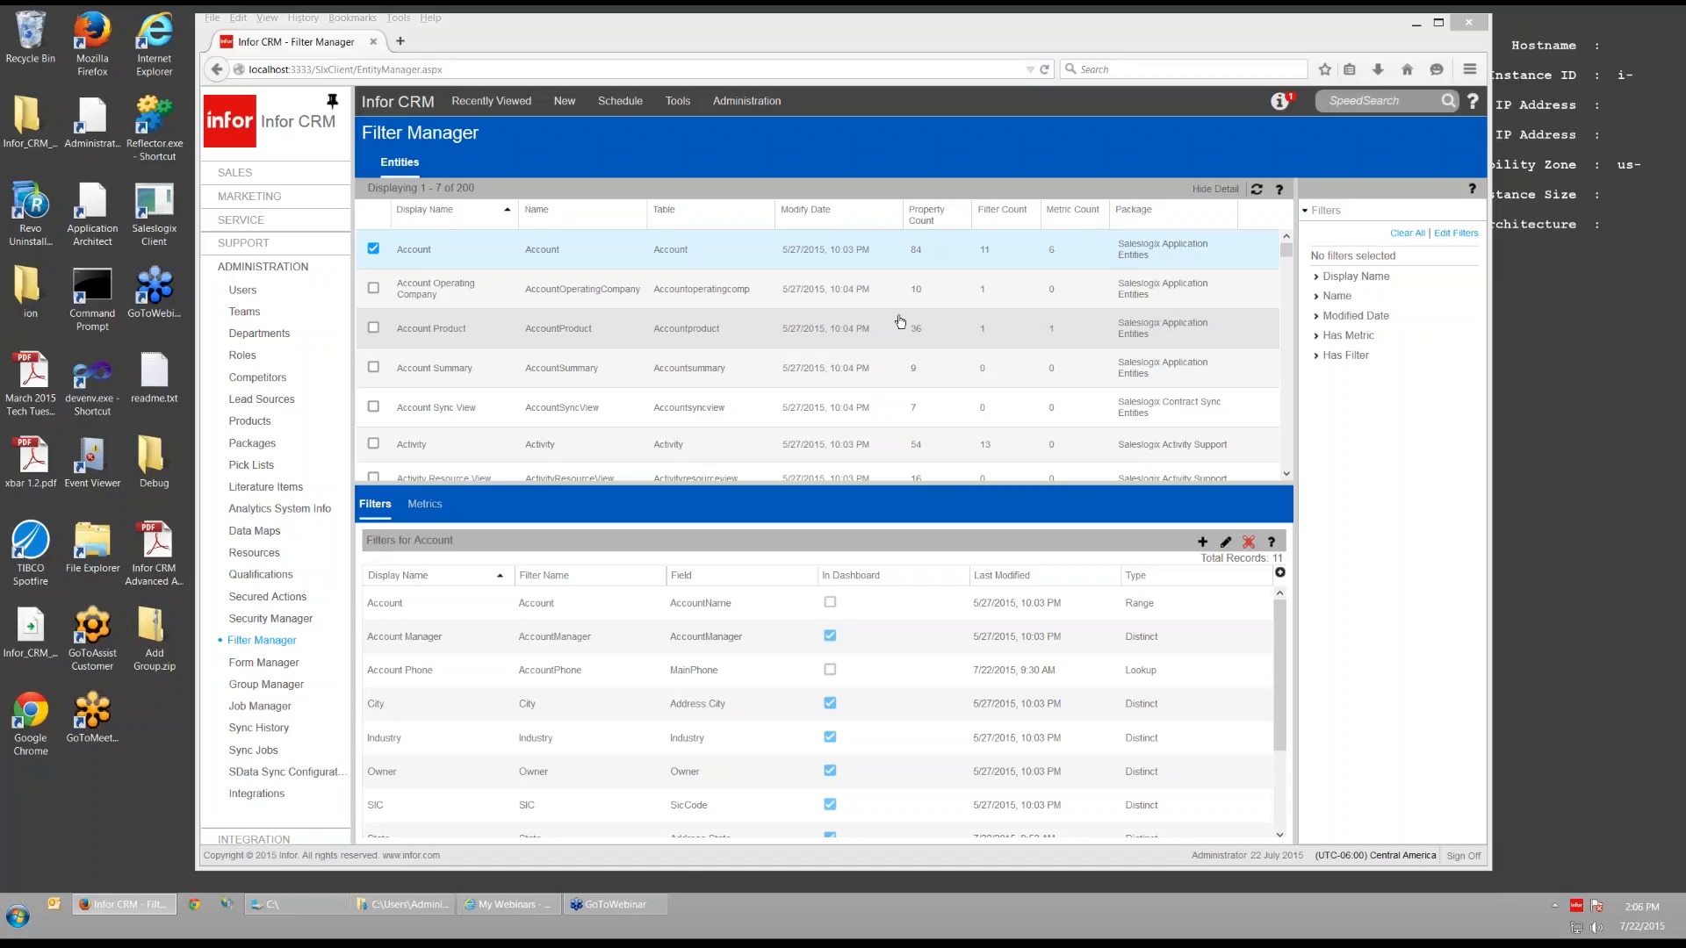
- Expand SALES in the navigation and show the Accounts list
click(247, 174)
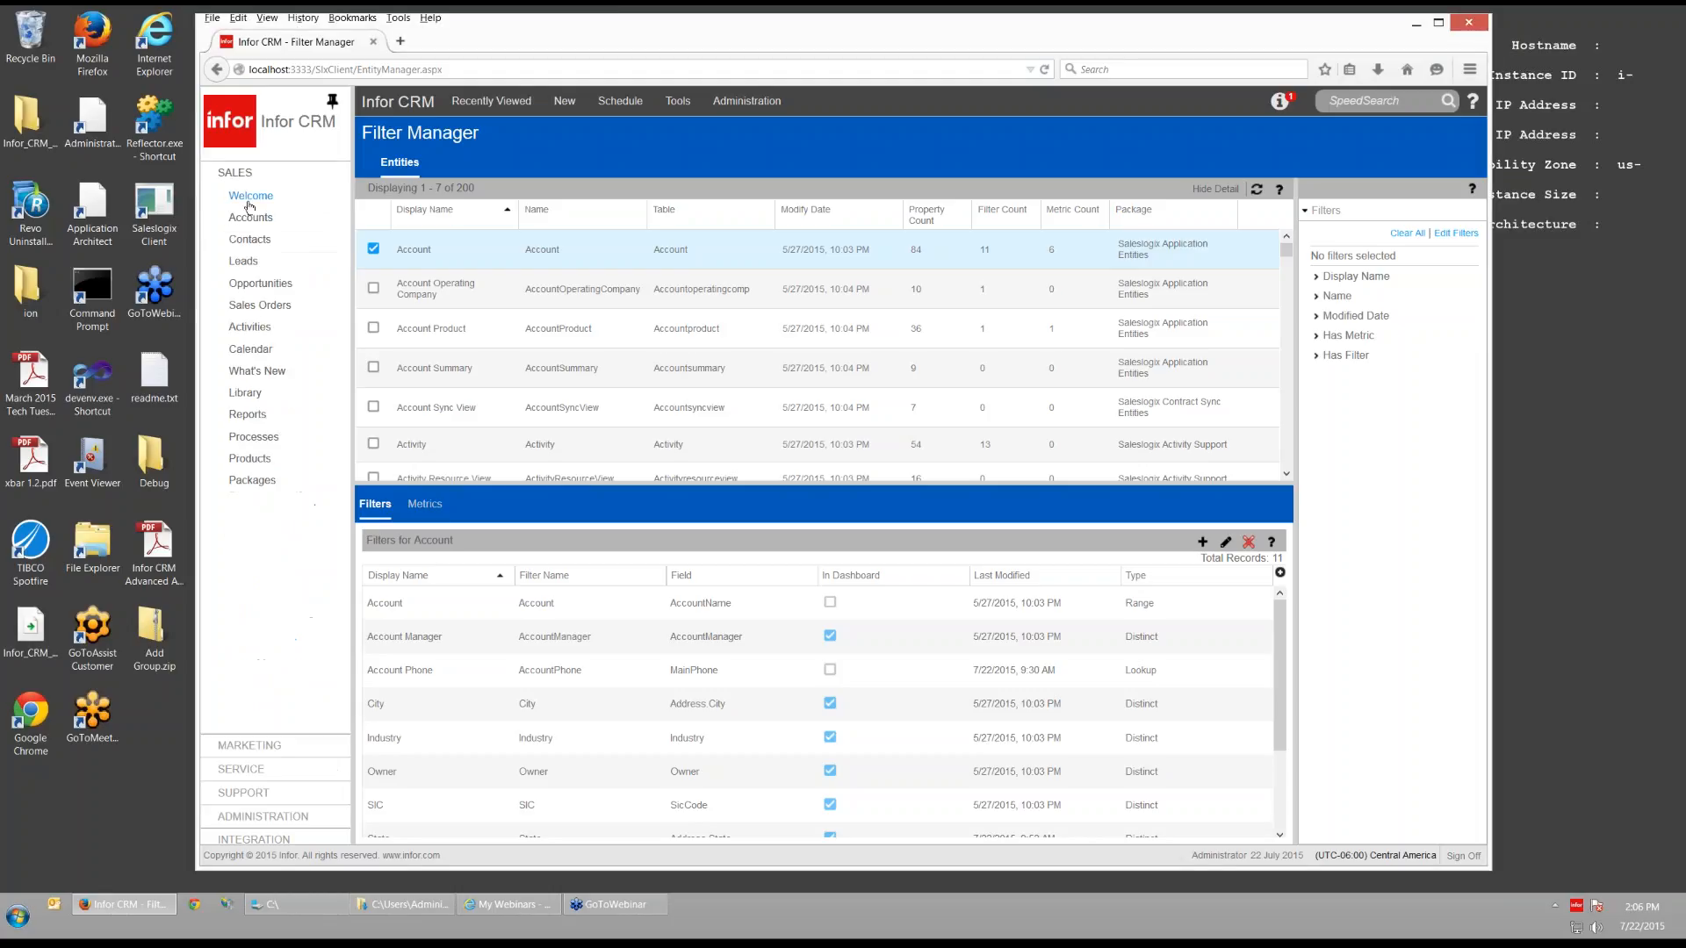
click(249, 217)
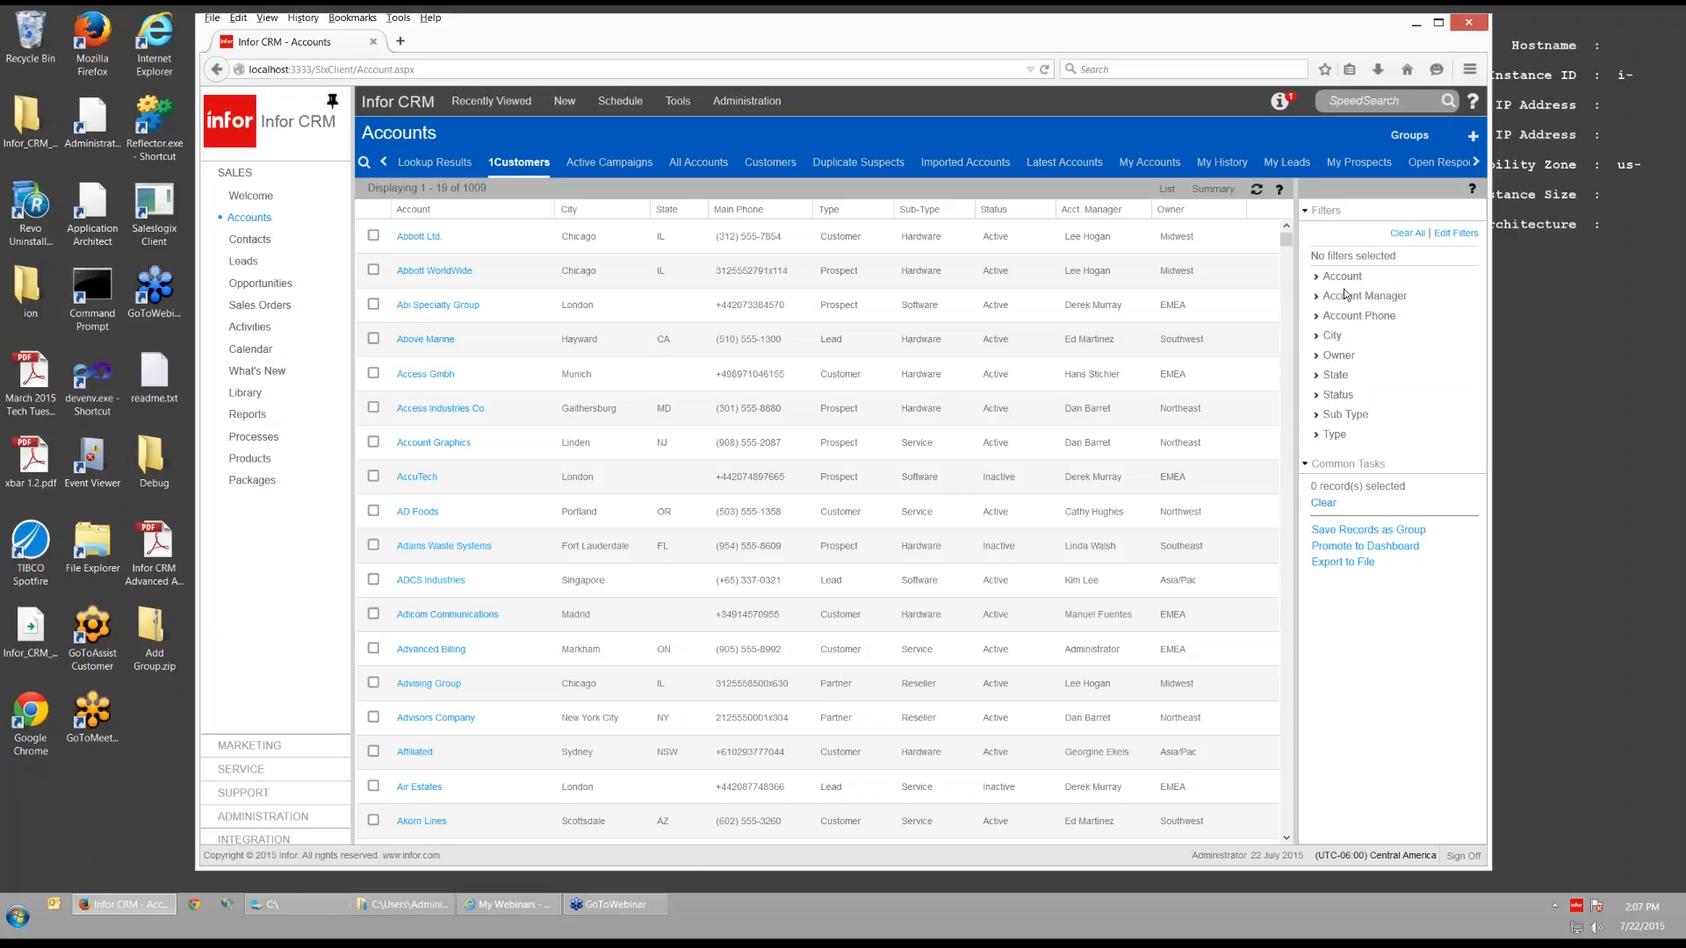
- Filter the accounts to State AZ, leaving 26 records, and collapse the State filter
click(1317, 376)
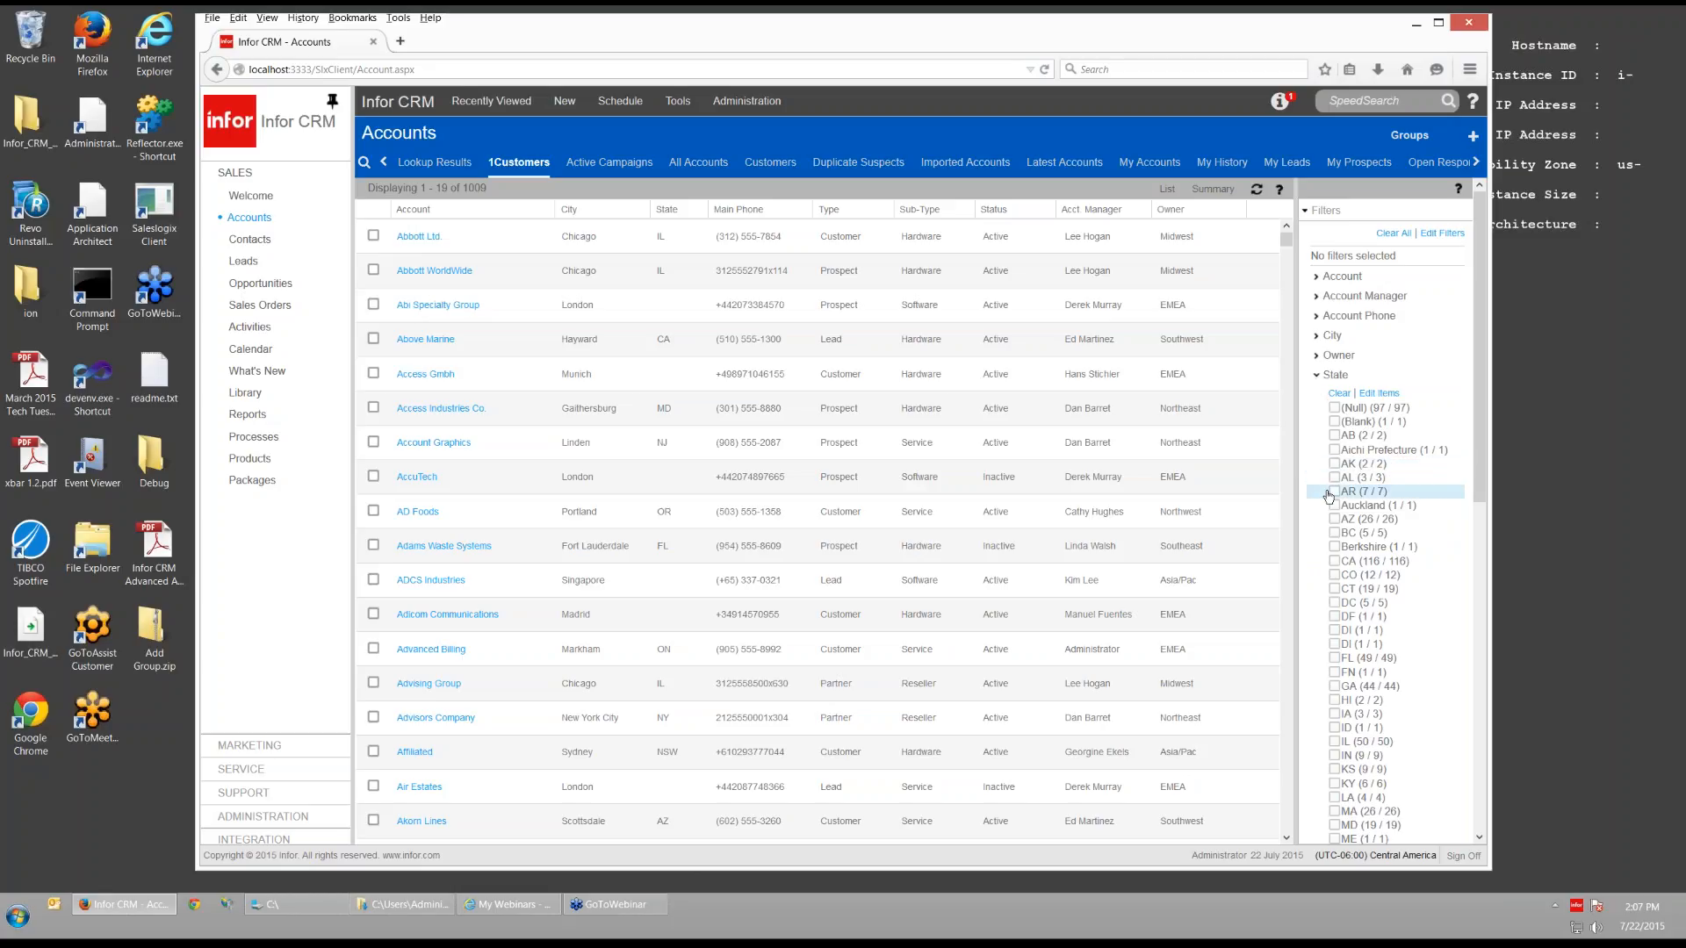
click(1334, 522)
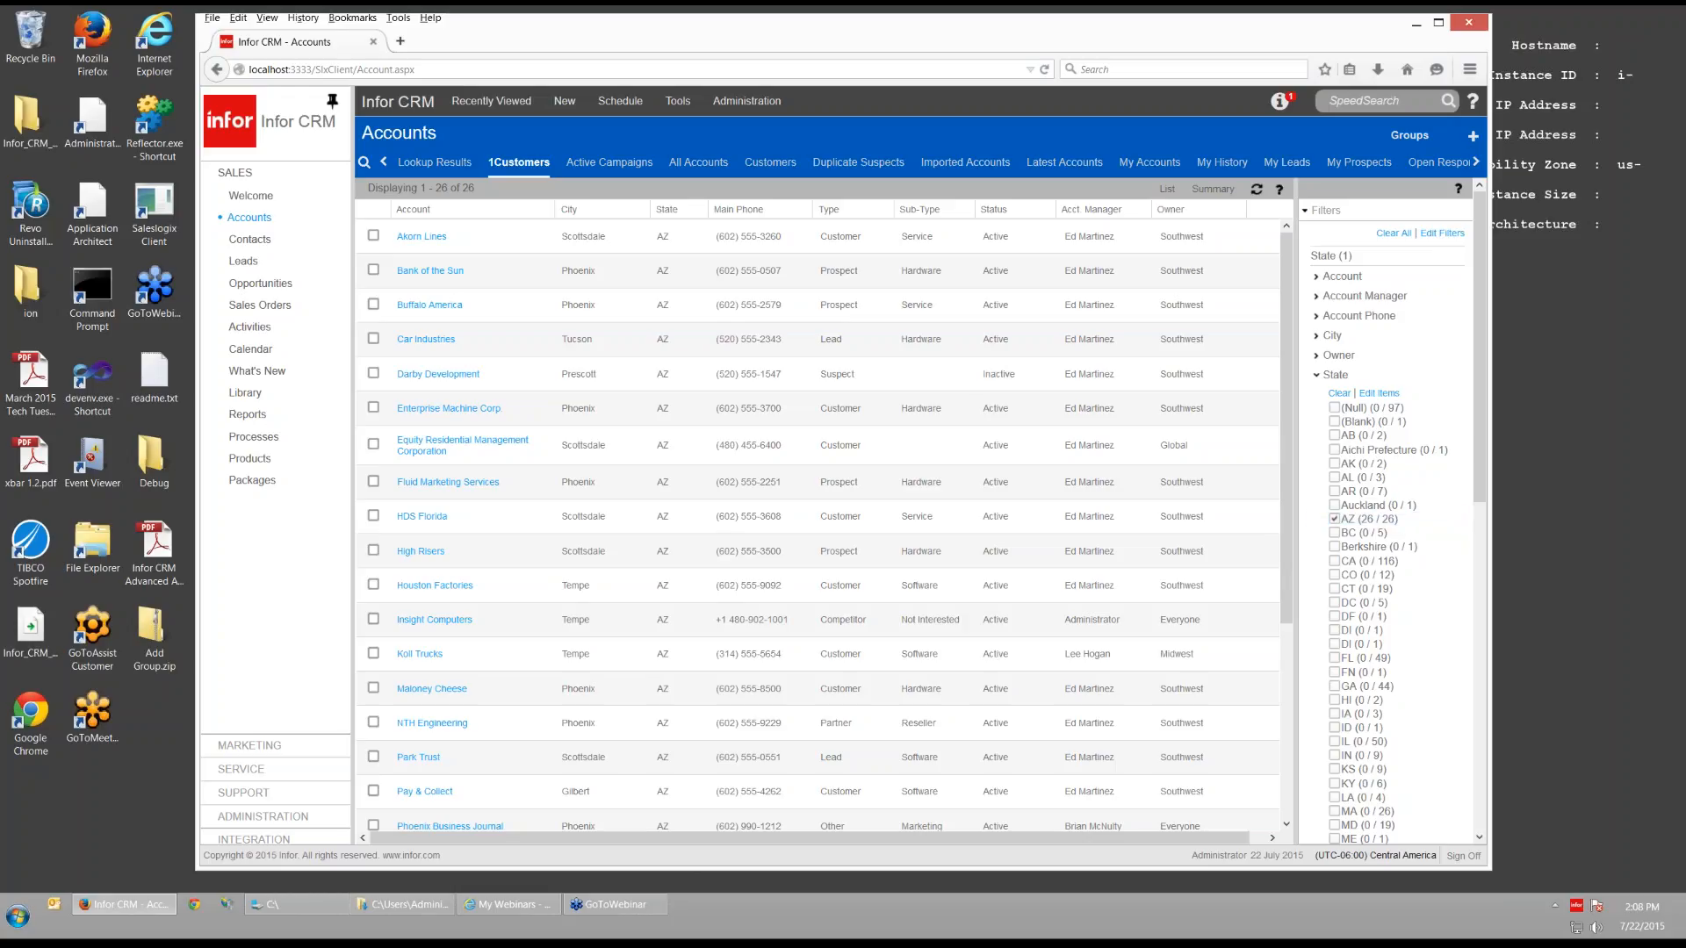
click(1317, 377)
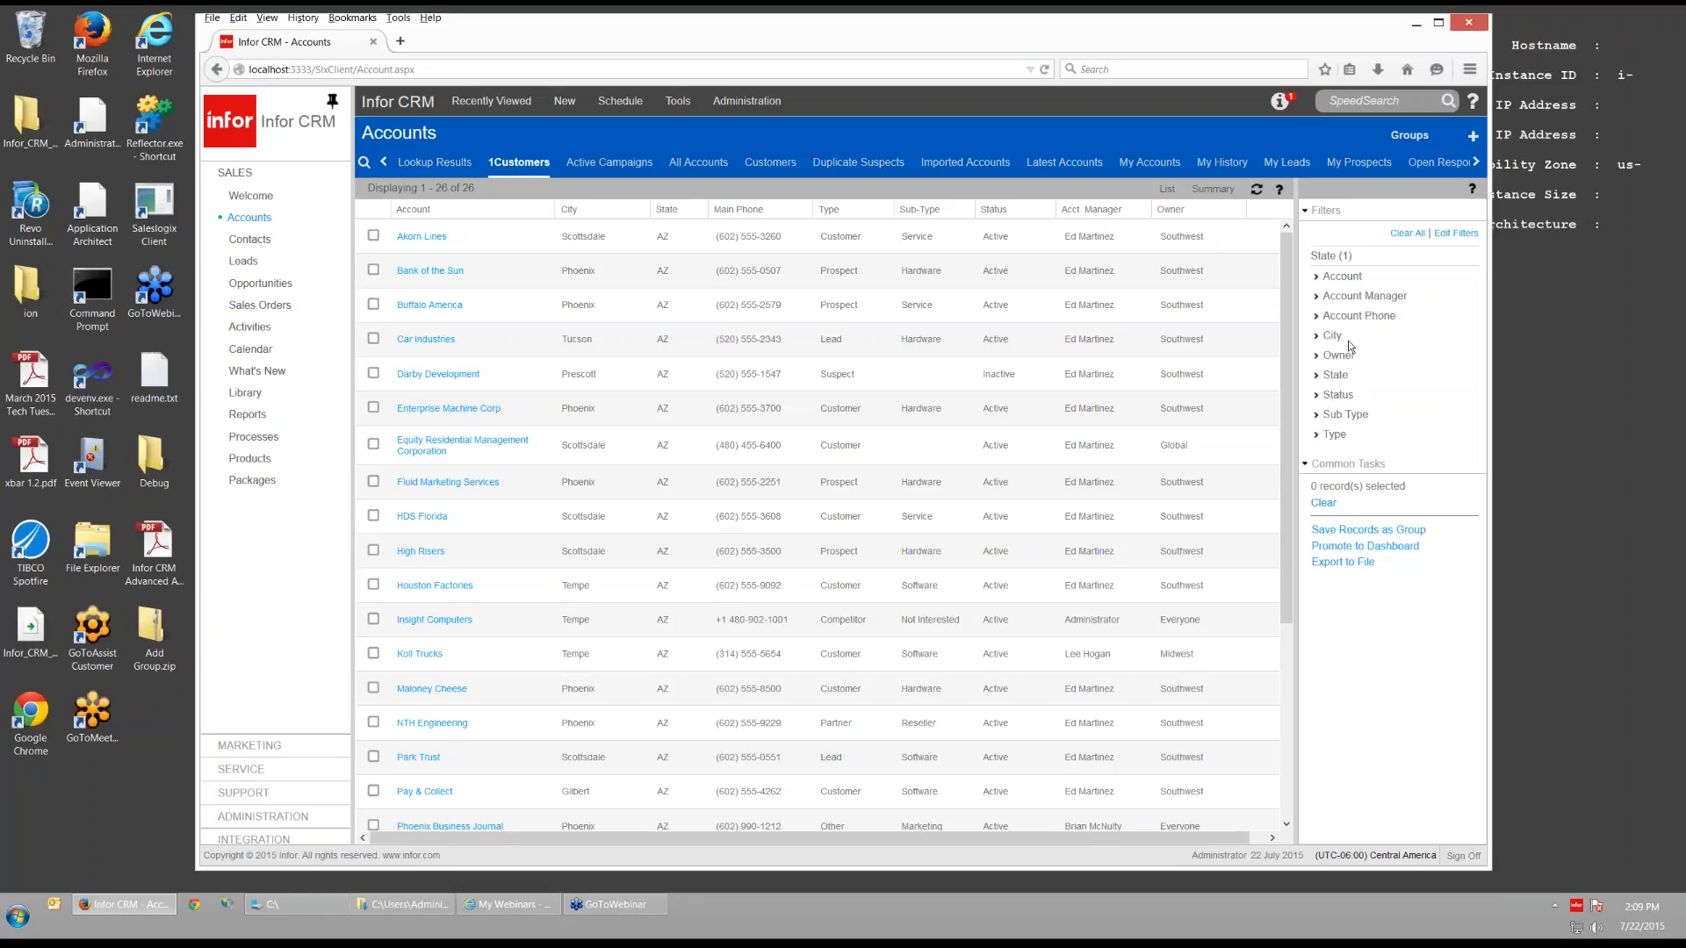
- From Welcome, go to the Sales dashboard and open the Funnel Chart widget's settings
click(239, 198)
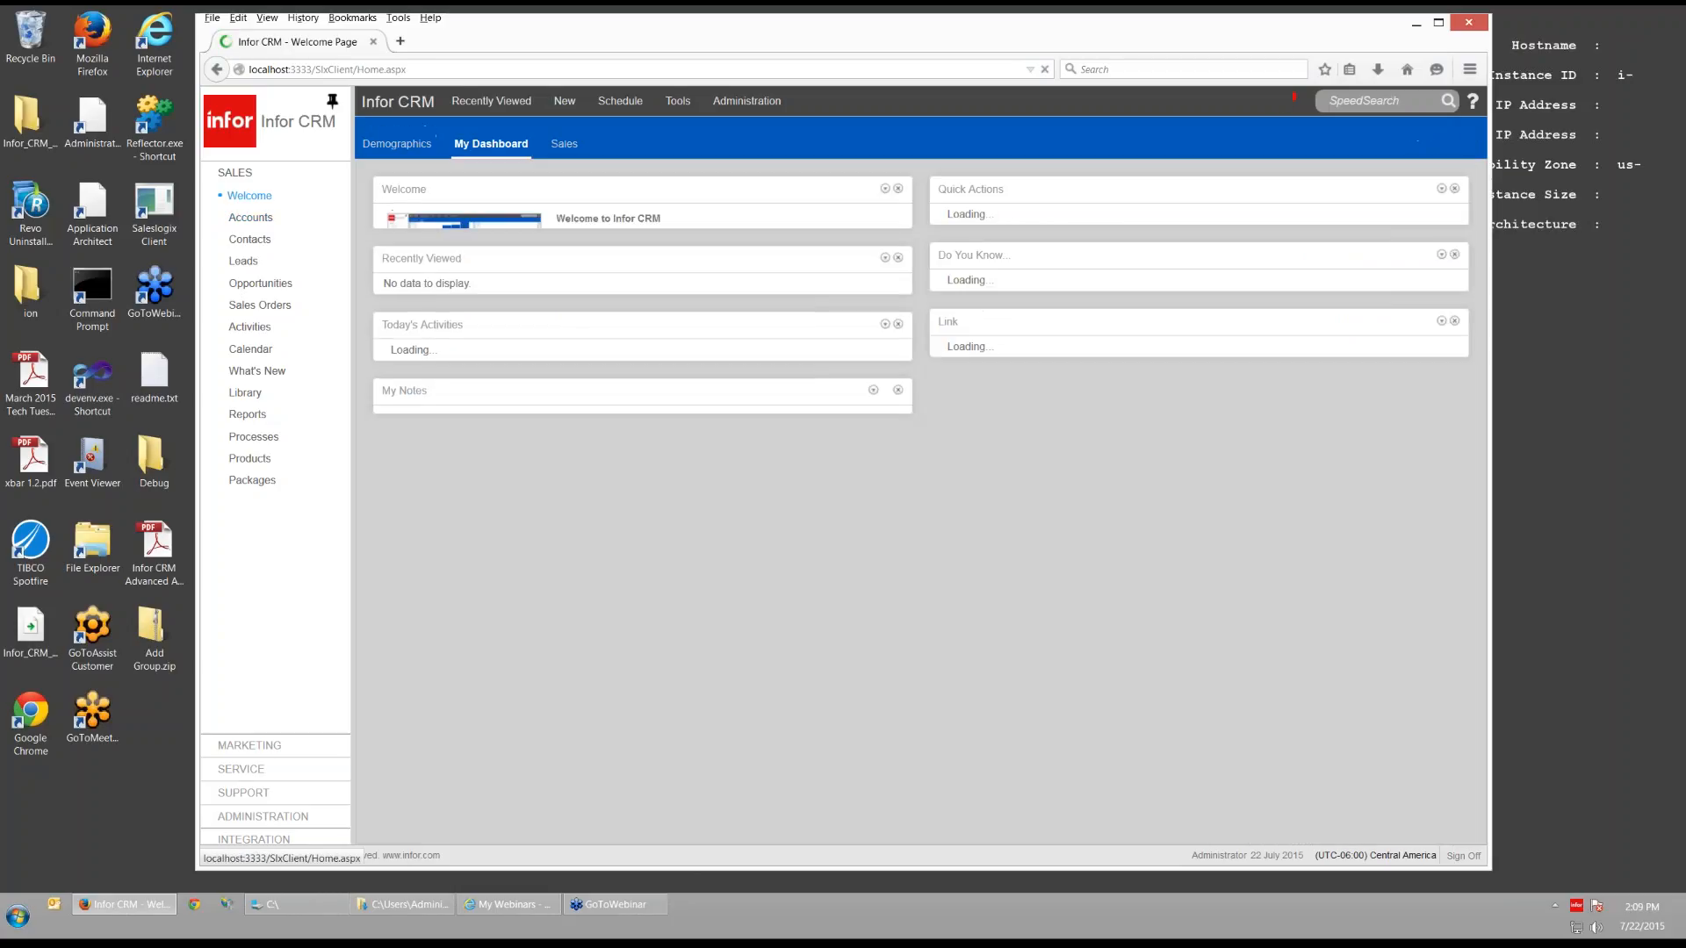
click(563, 144)
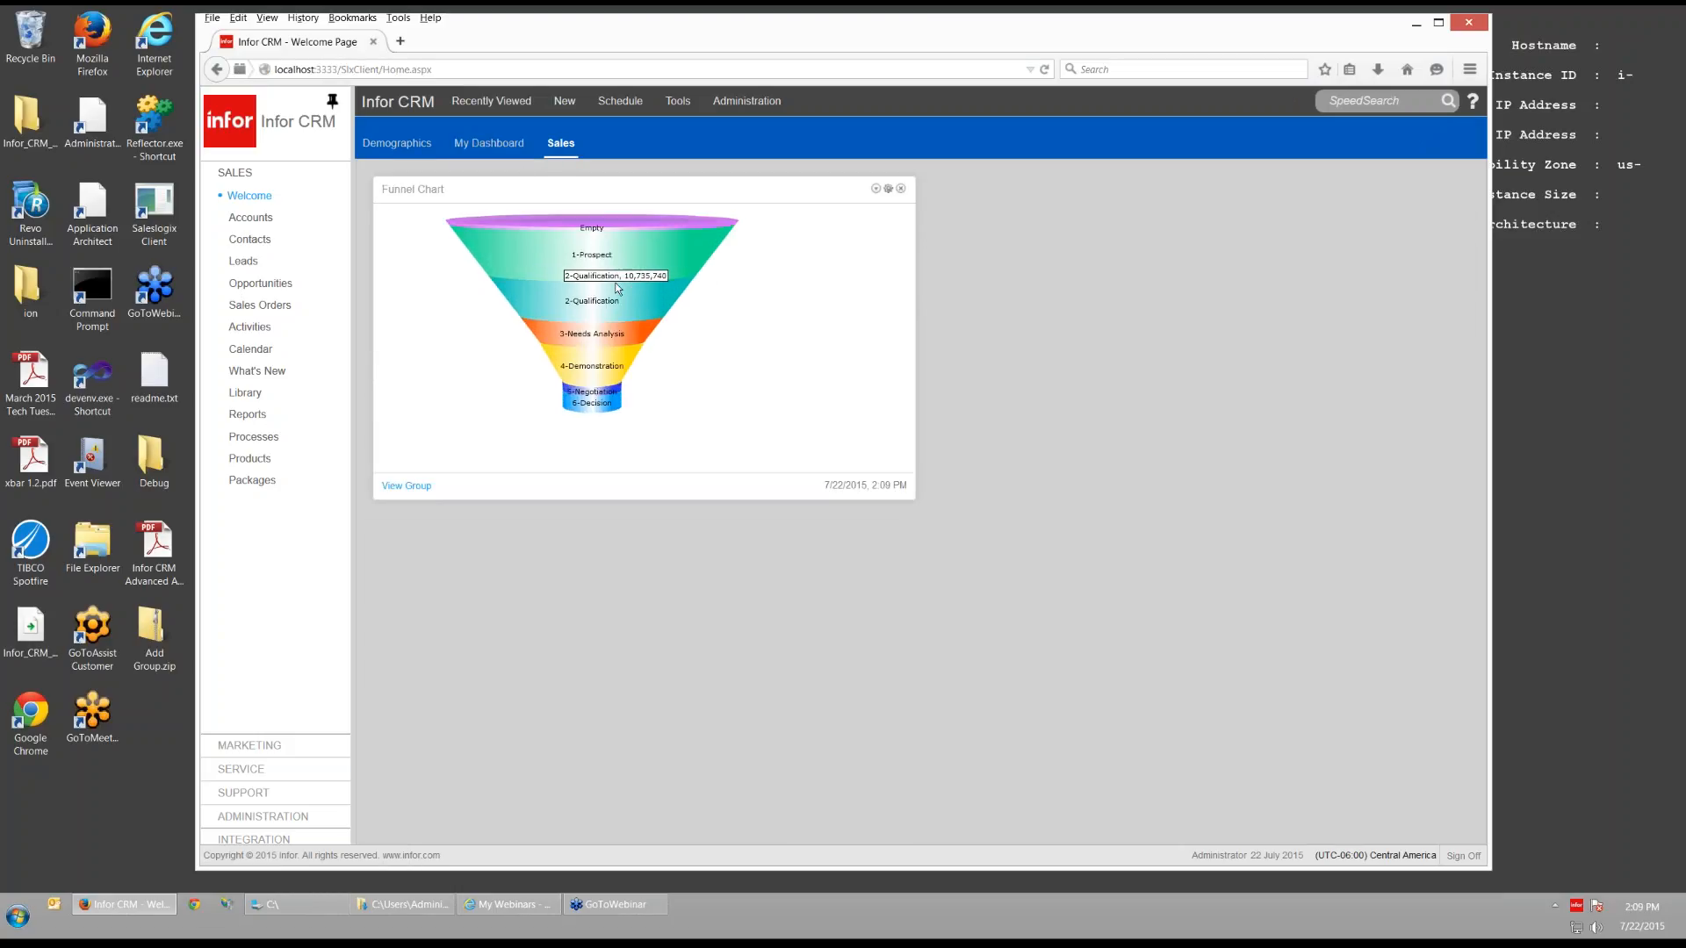
click(888, 189)
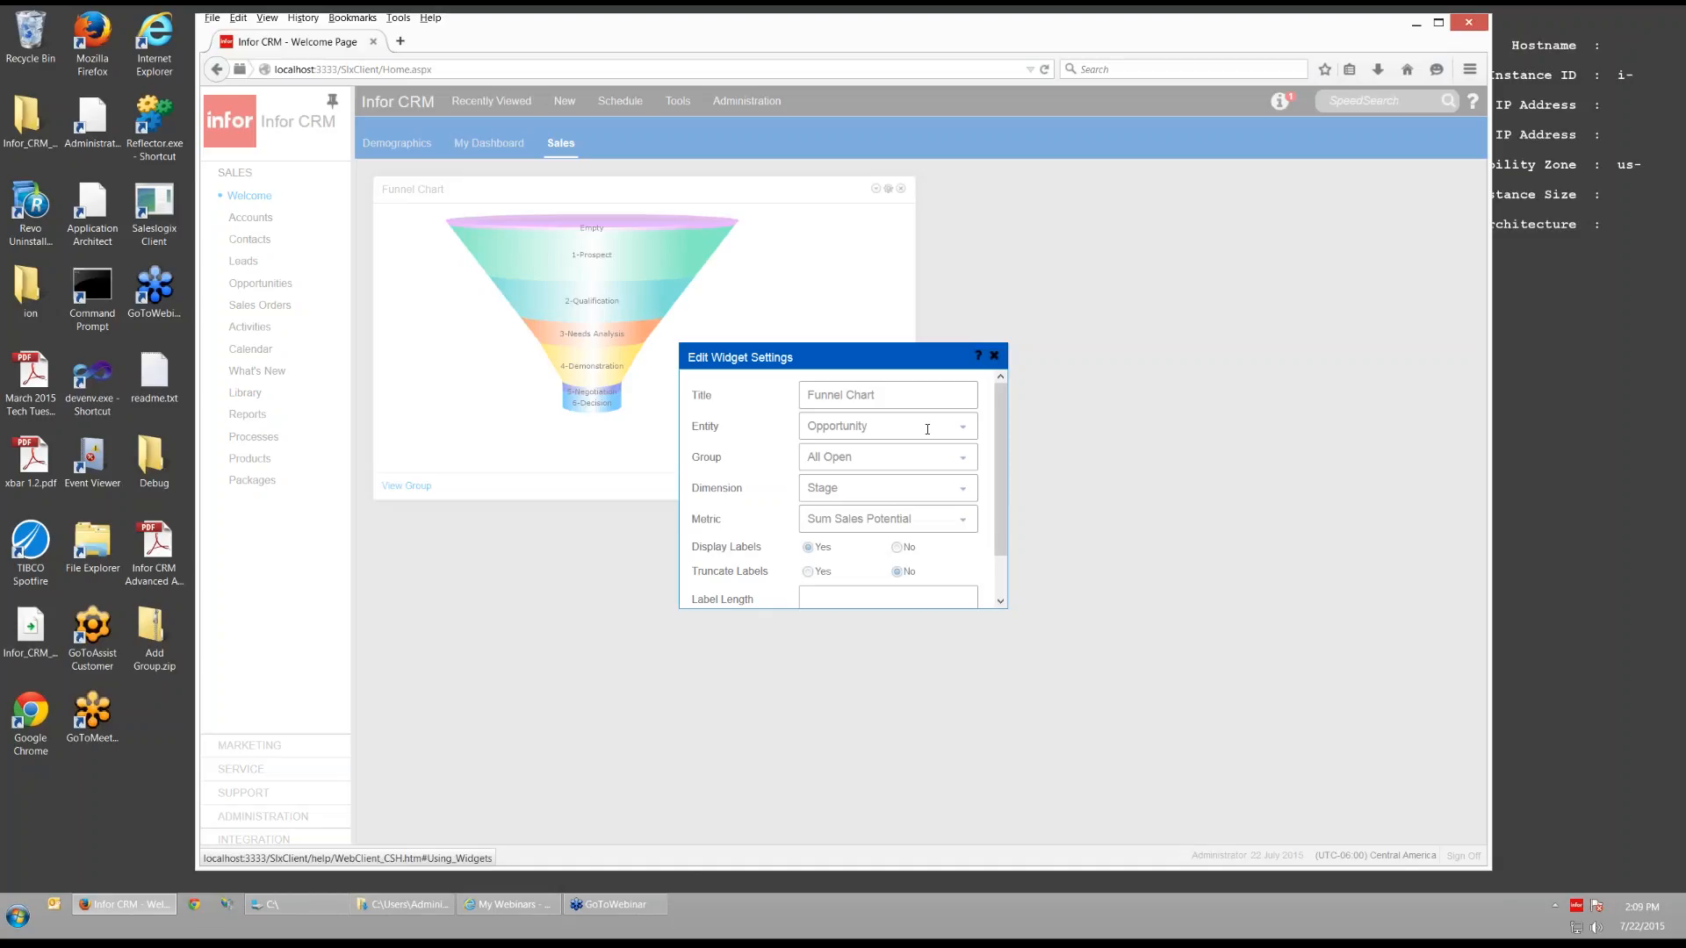
- Close the Funnel Chart settings unchanged, keeping All Open as the group
click(962, 458)
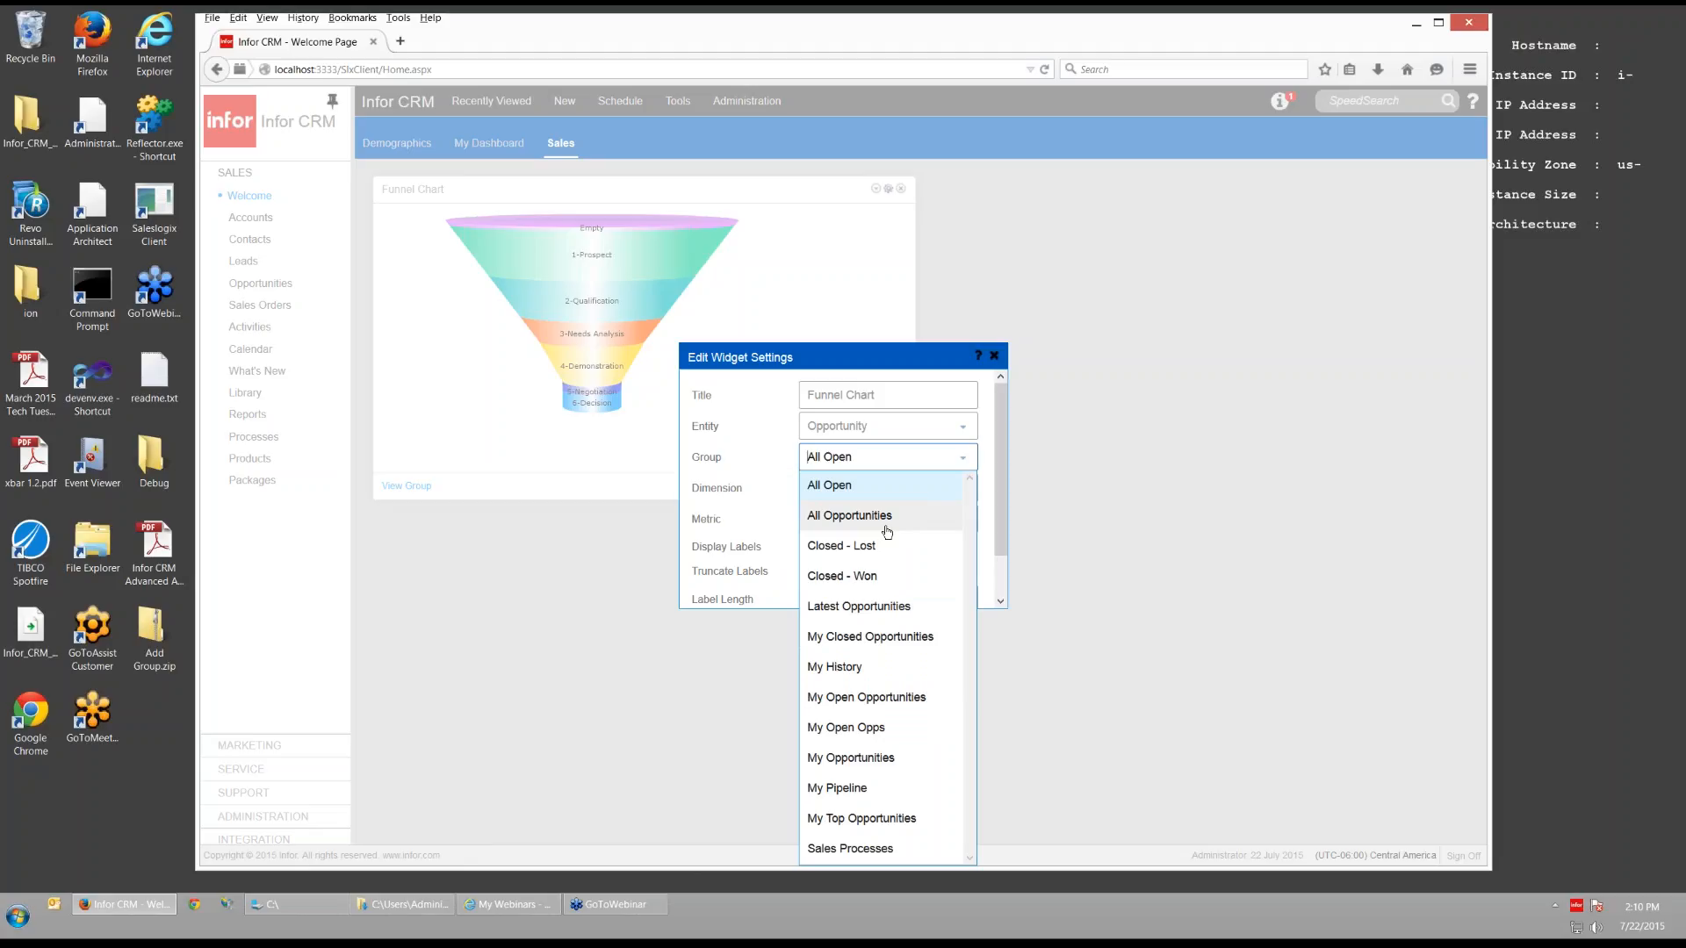
click(1086, 524)
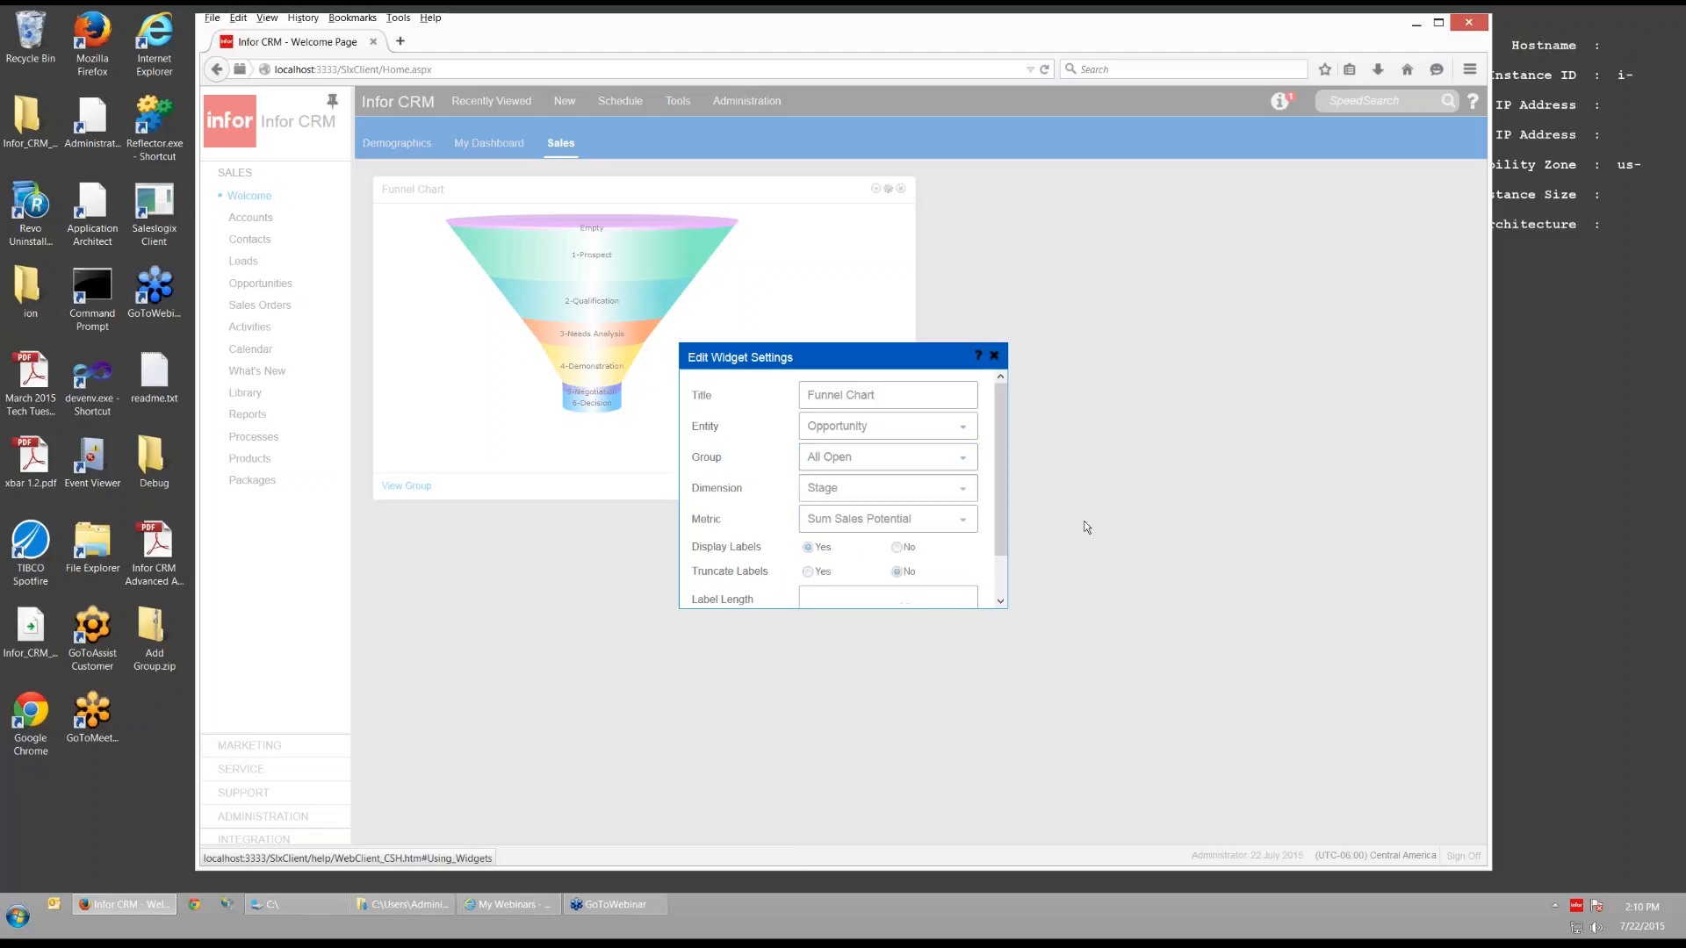
click(998, 356)
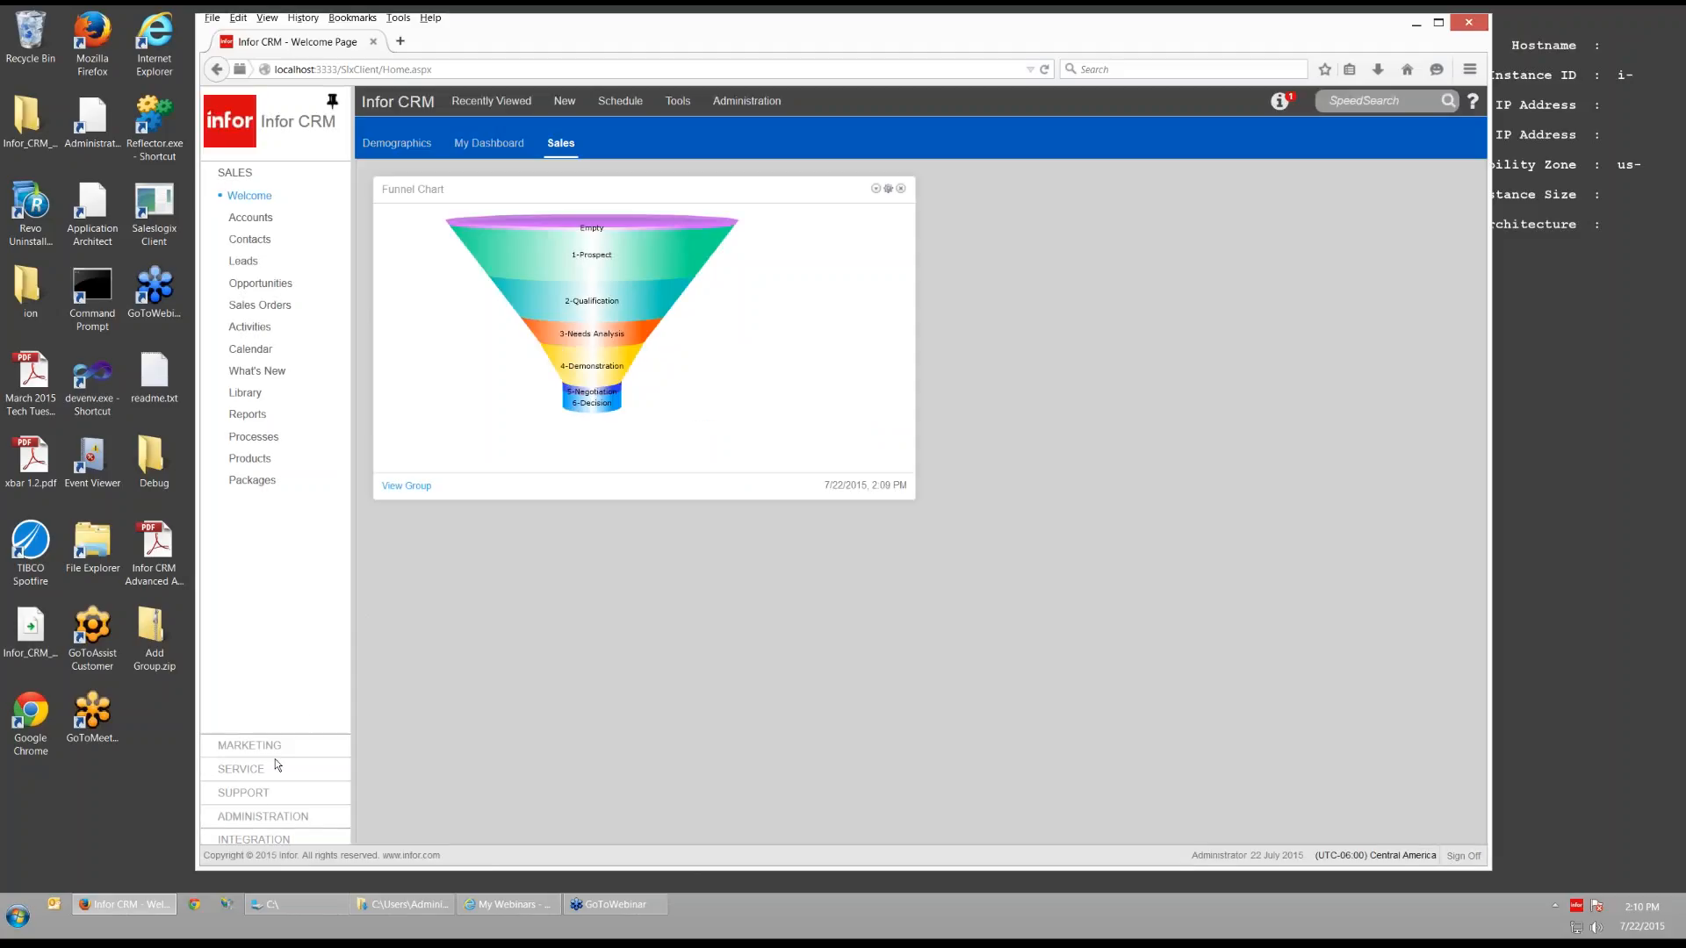
click(261, 817)
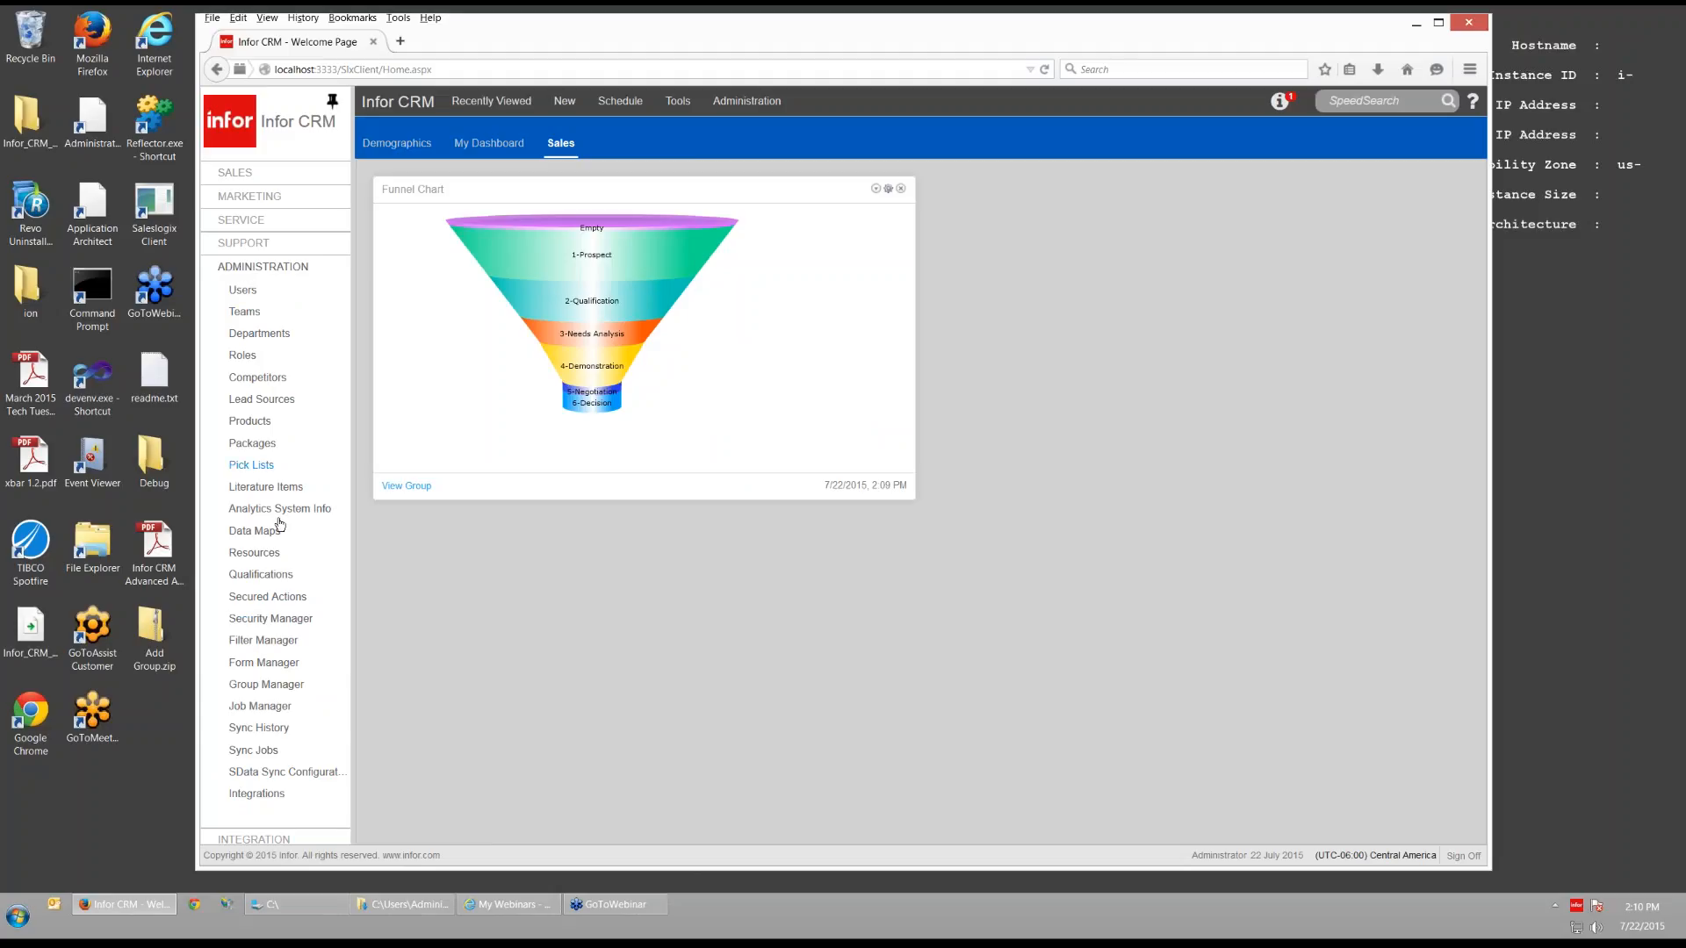
- Open Filter Manager, shrink the Entities grid, and make the Account filters area taller
click(266, 651)
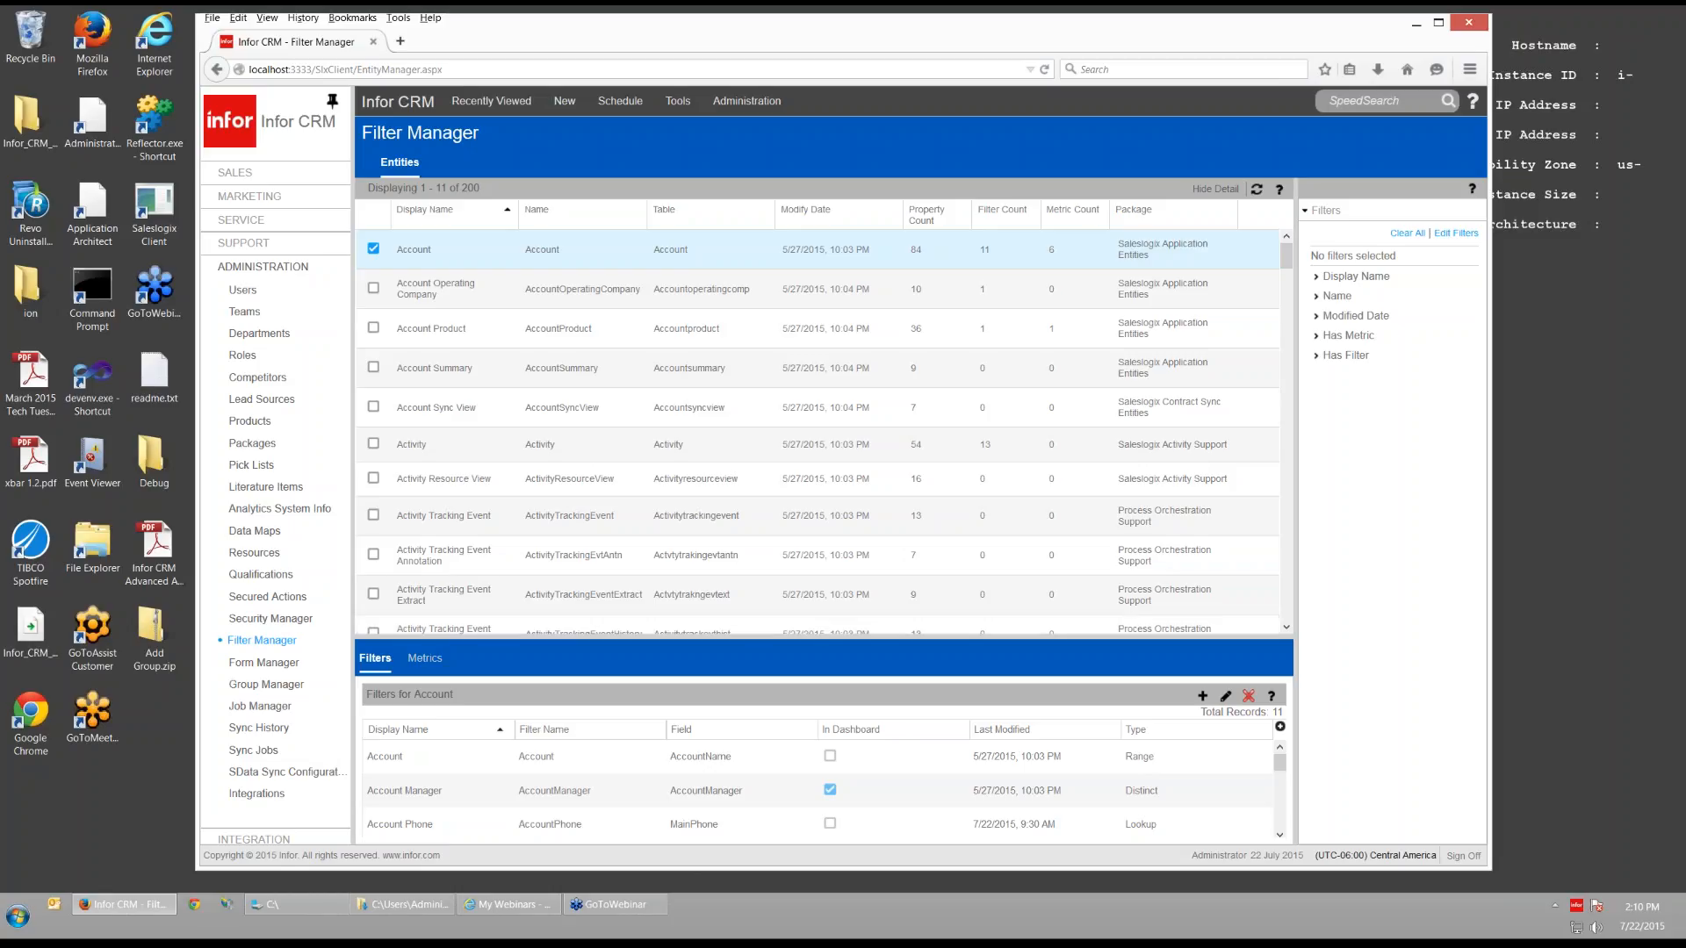
drag(825, 607, 823, 566)
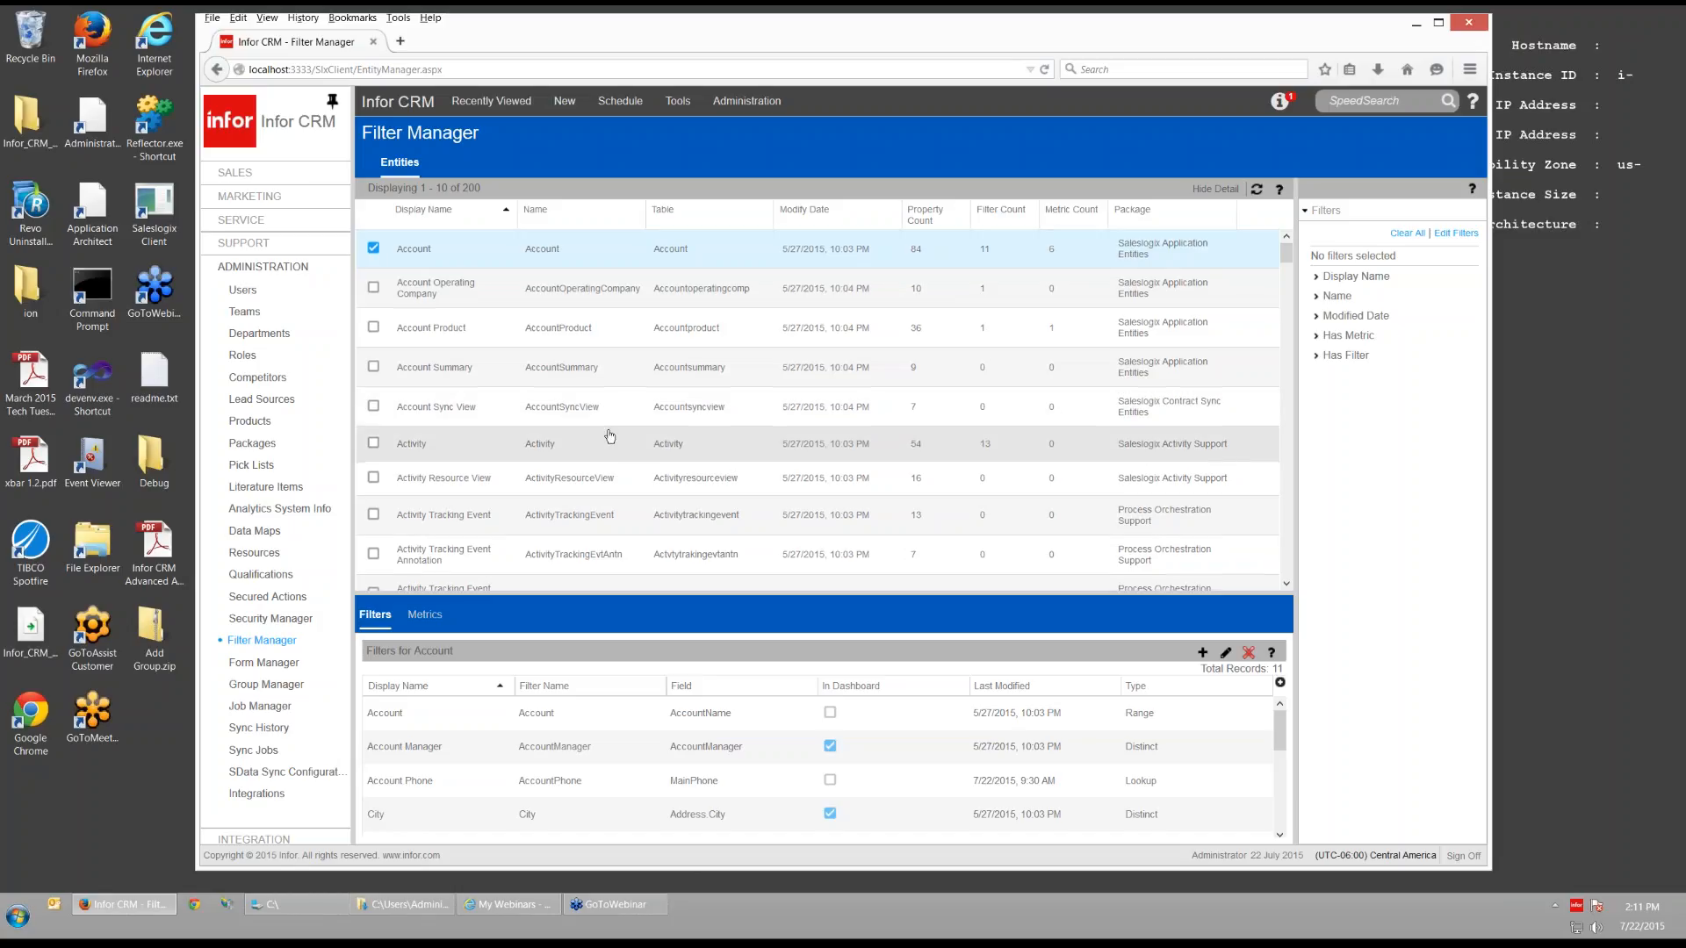
scroll(610, 437, down, 2)
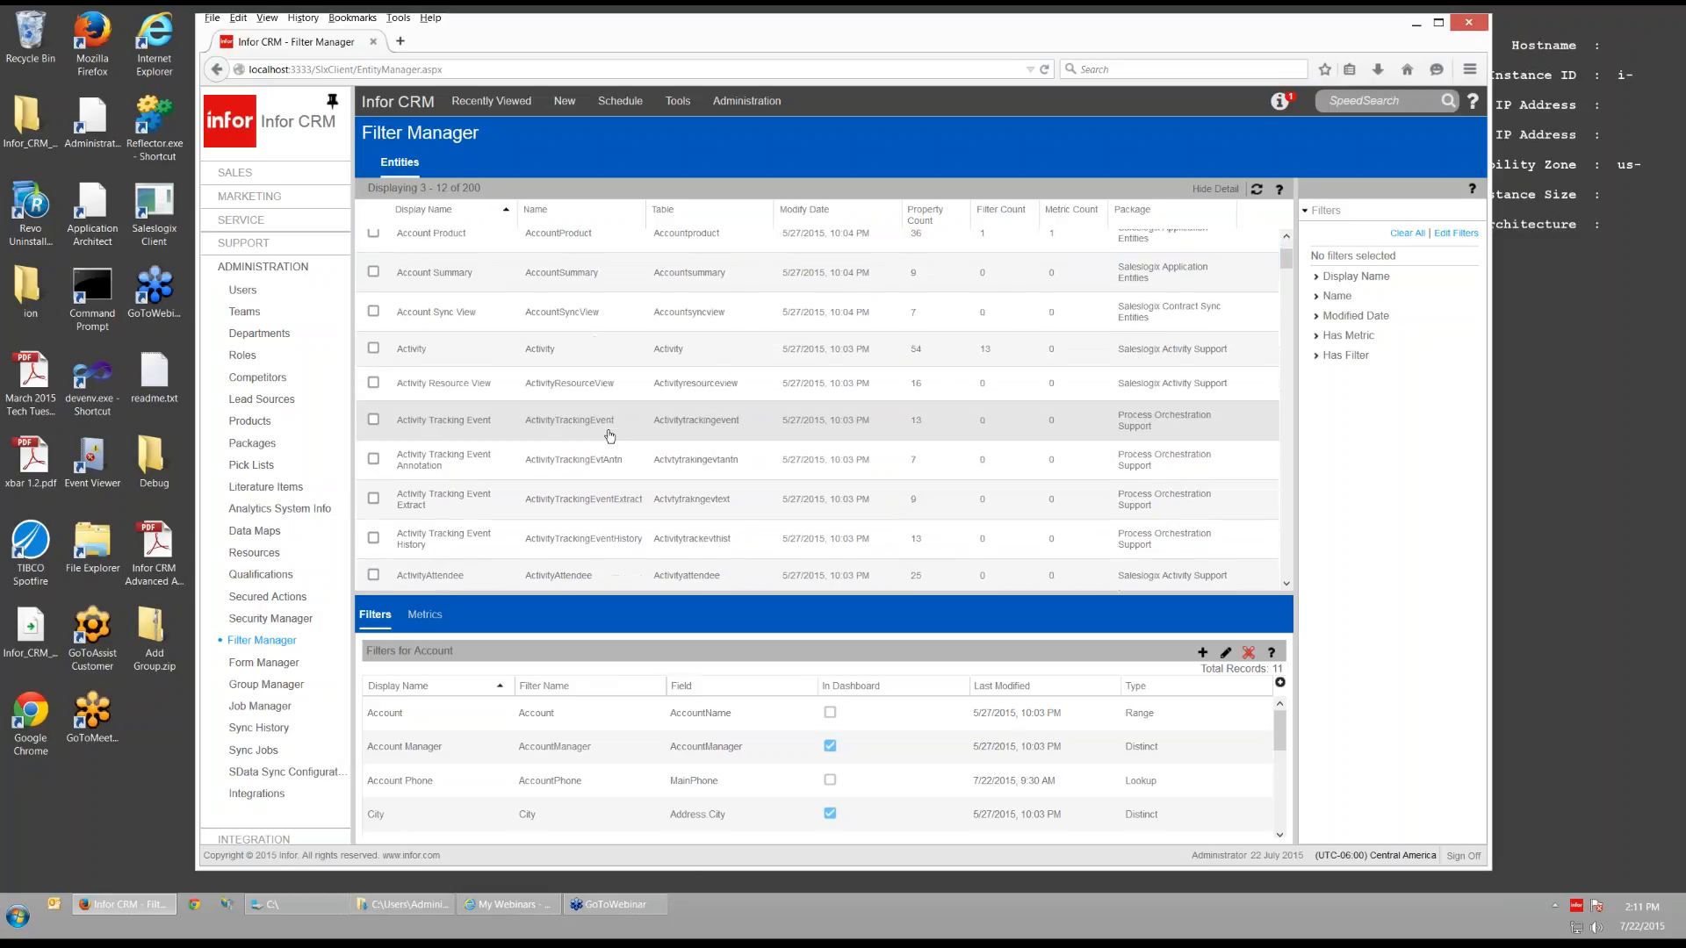
scroll(610, 436, down, 2)
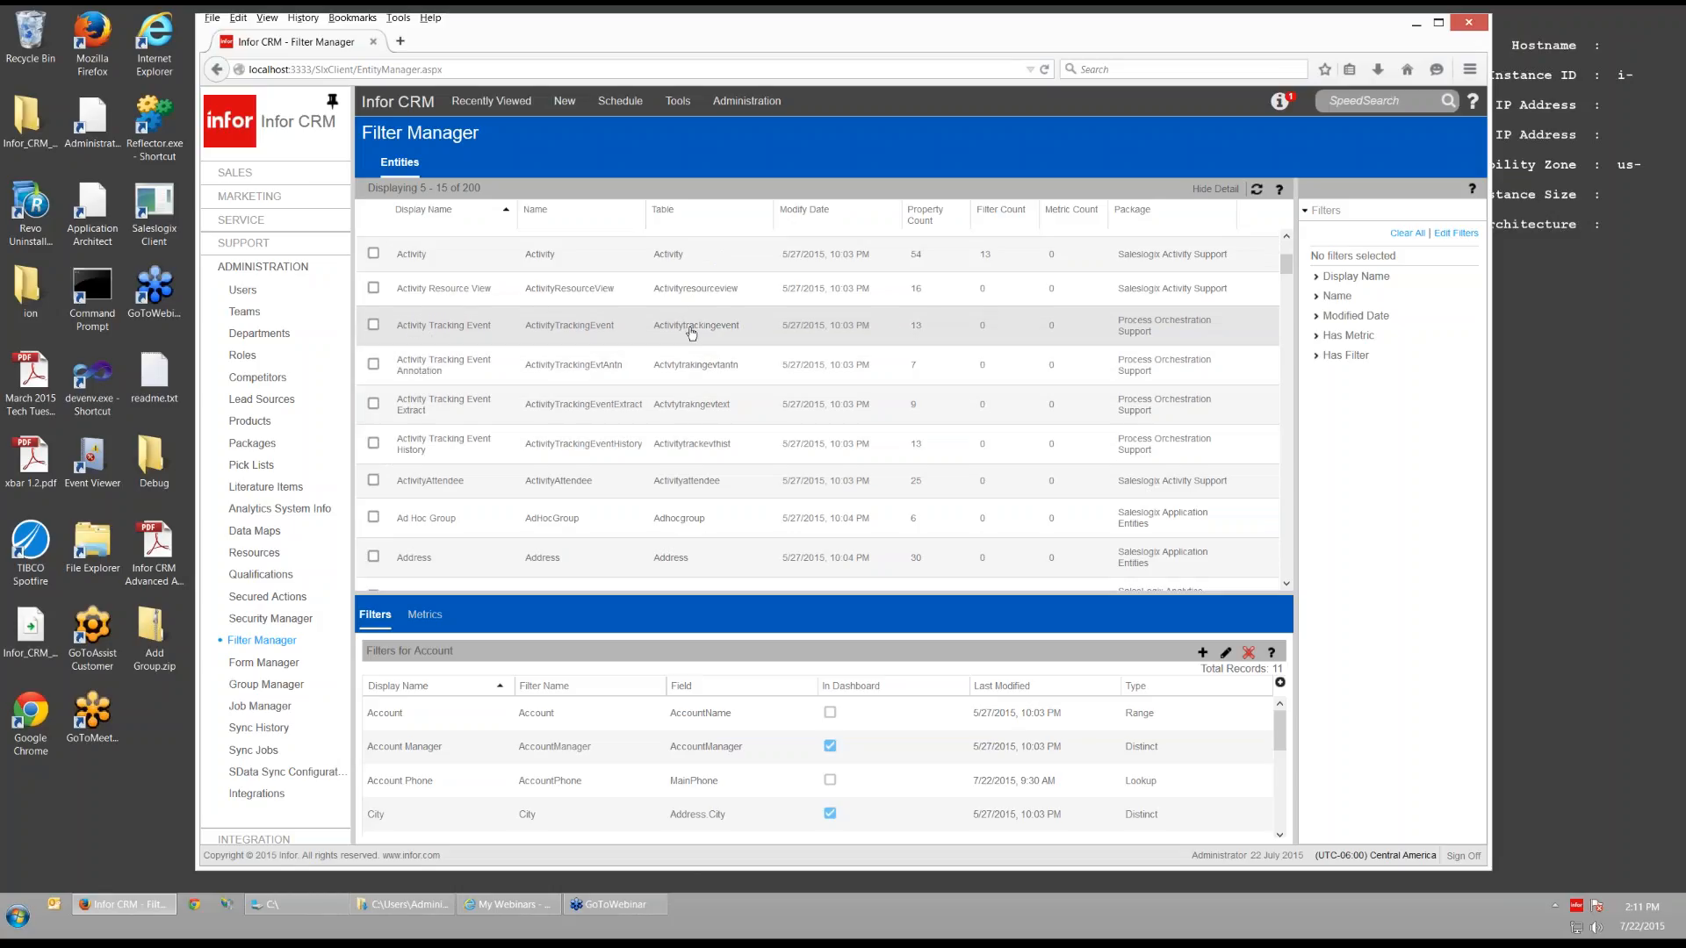
- Add a new group on the ACCOUNTPRODUCT table and open it in Query Builder
click(687, 102)
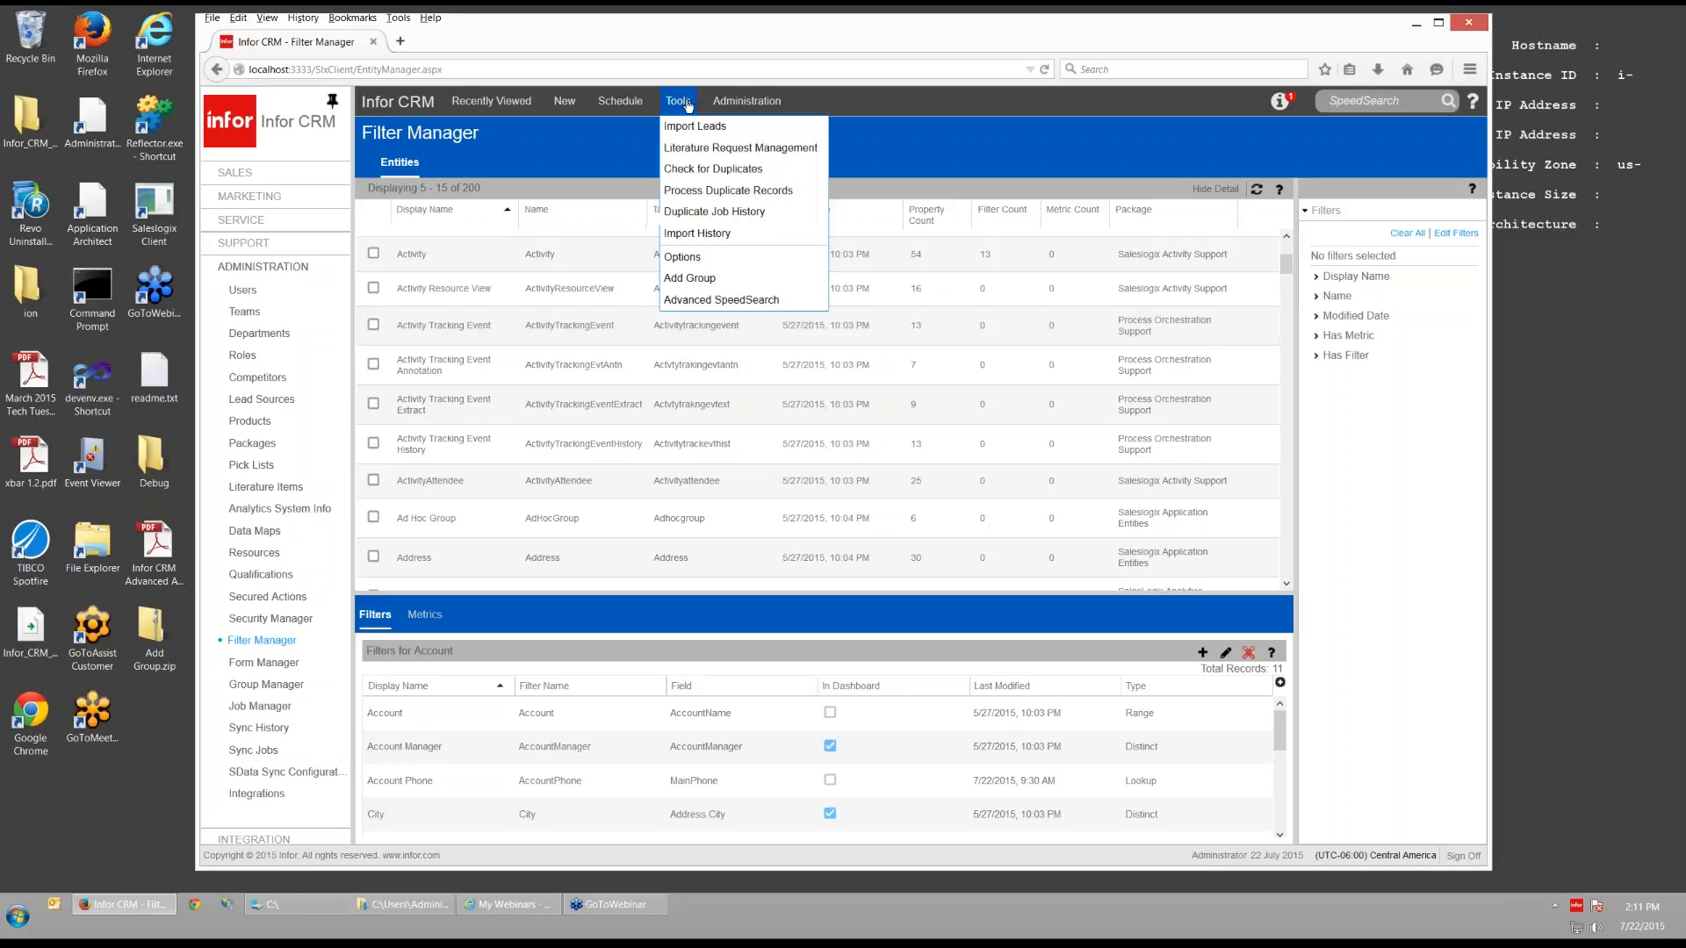
click(695, 278)
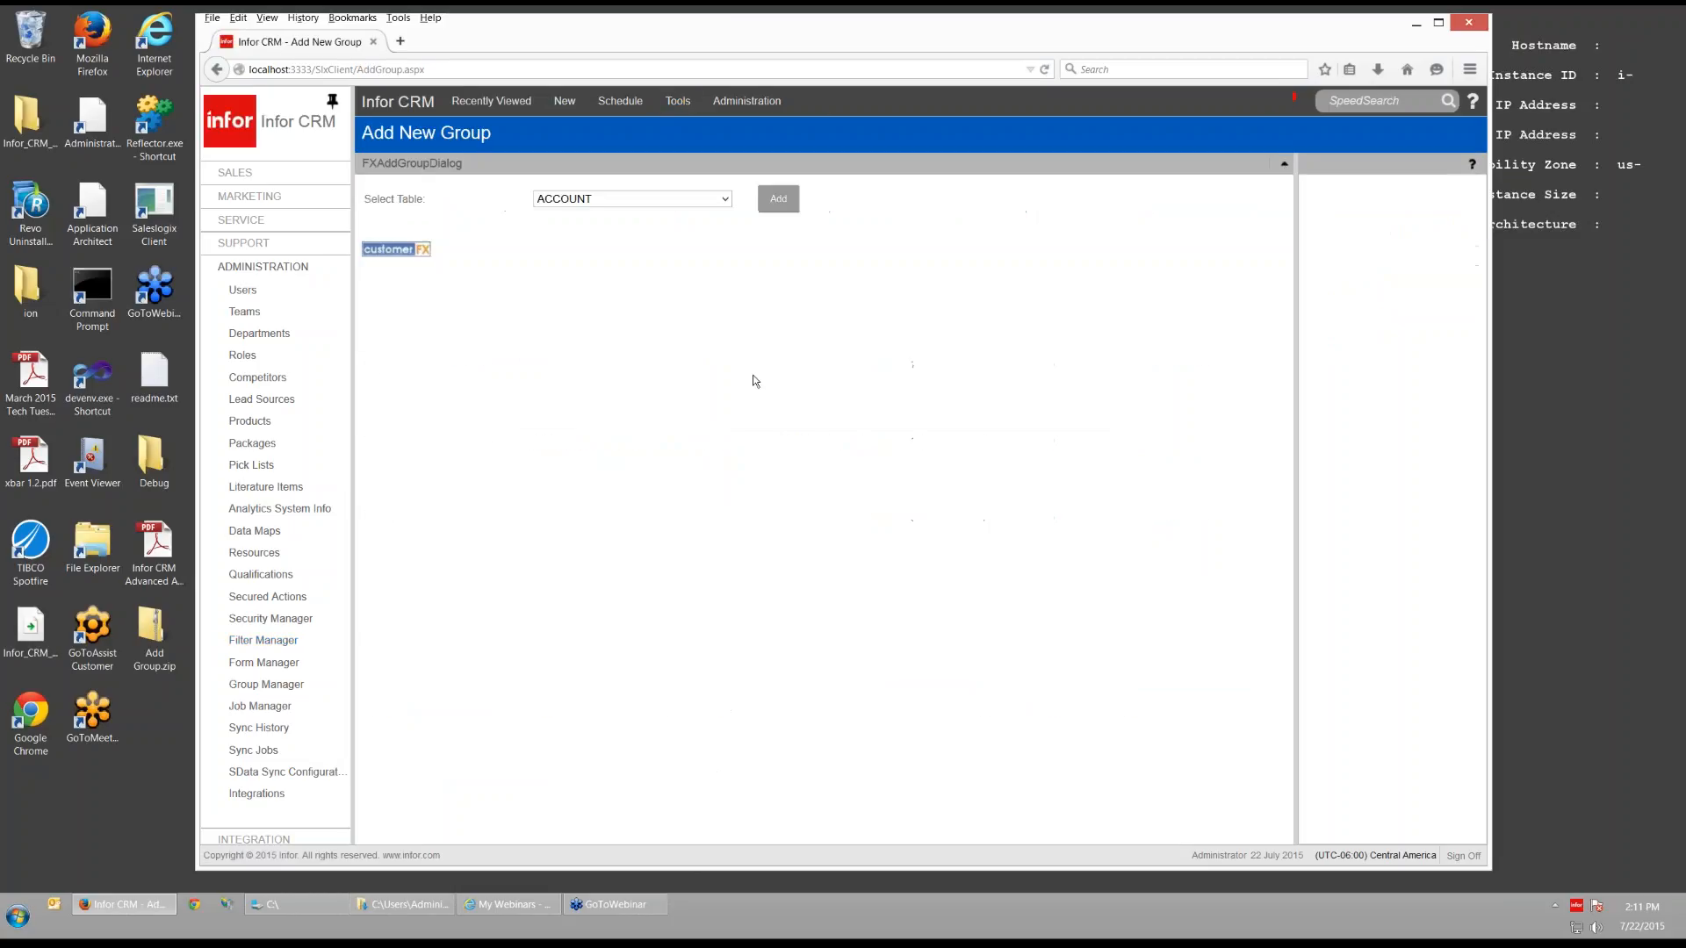
click(727, 201)
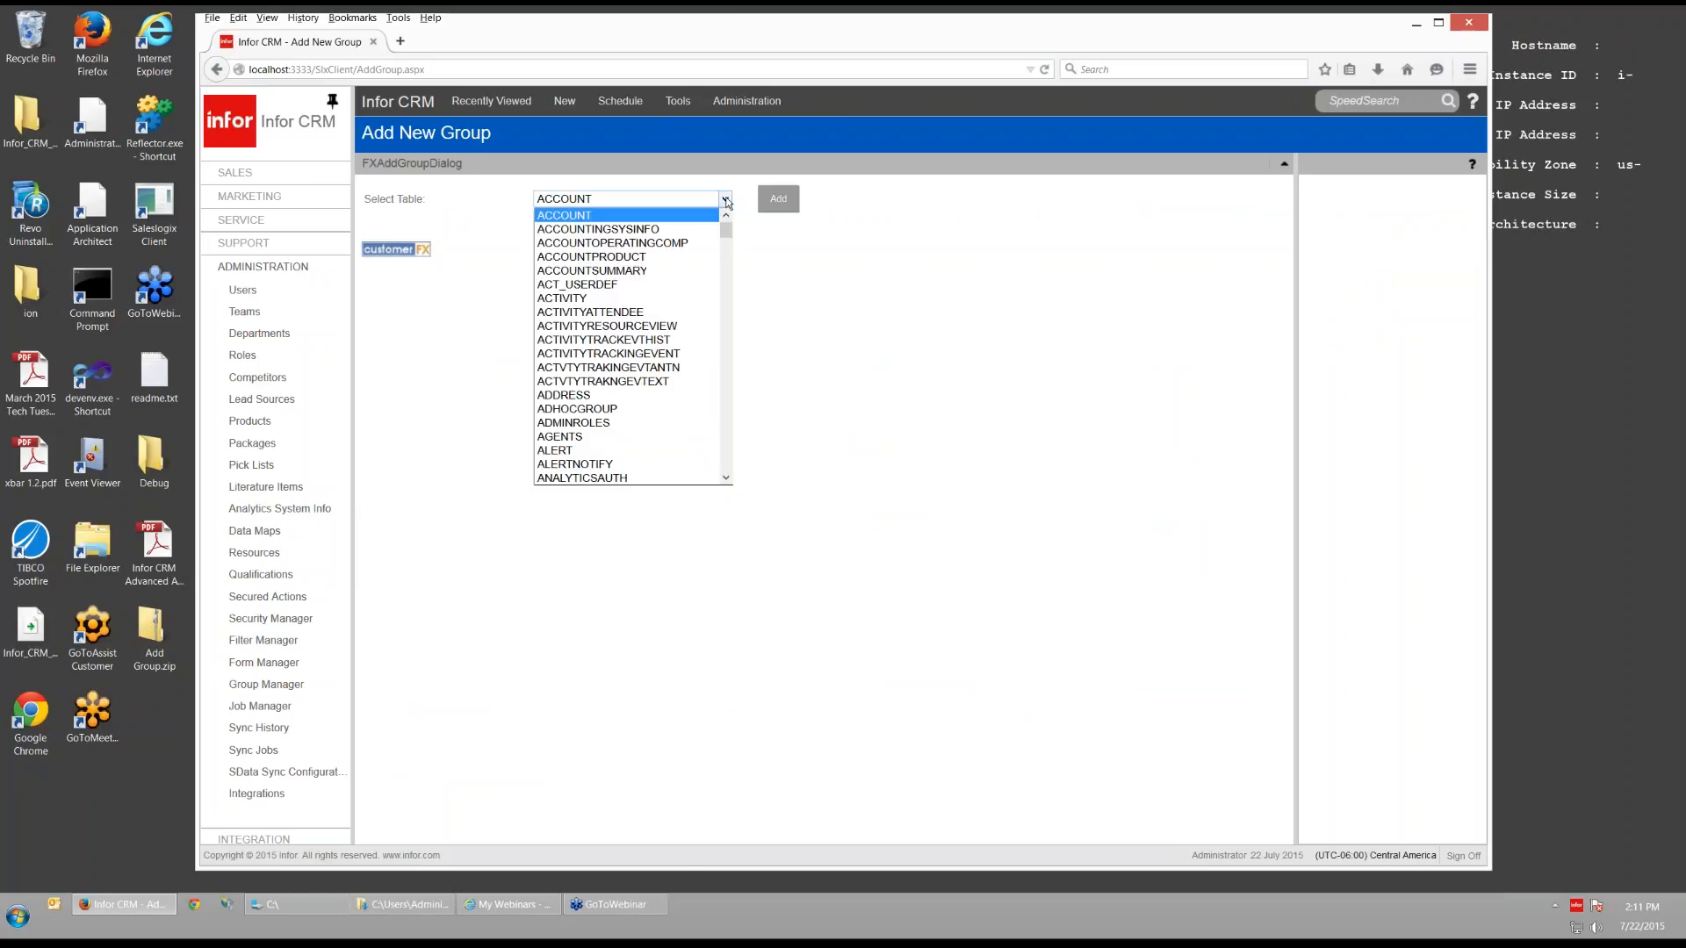
scroll(726, 244, down, 2)
scroll(726, 245, down, 4)
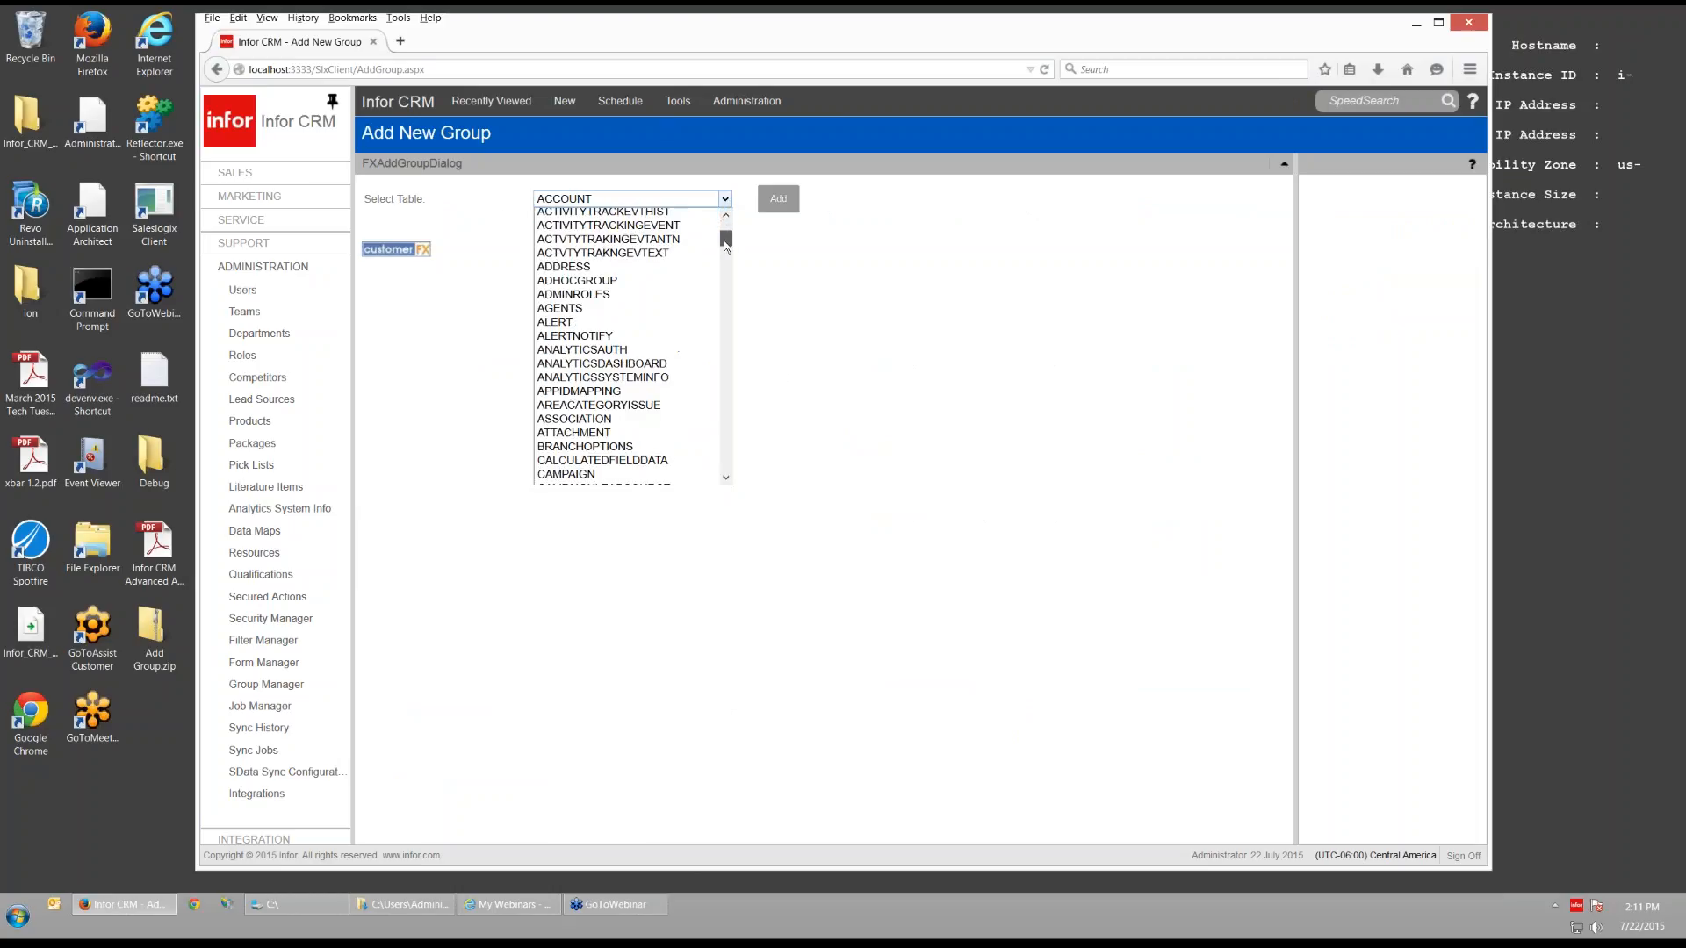
drag(726, 258, 726, 262)
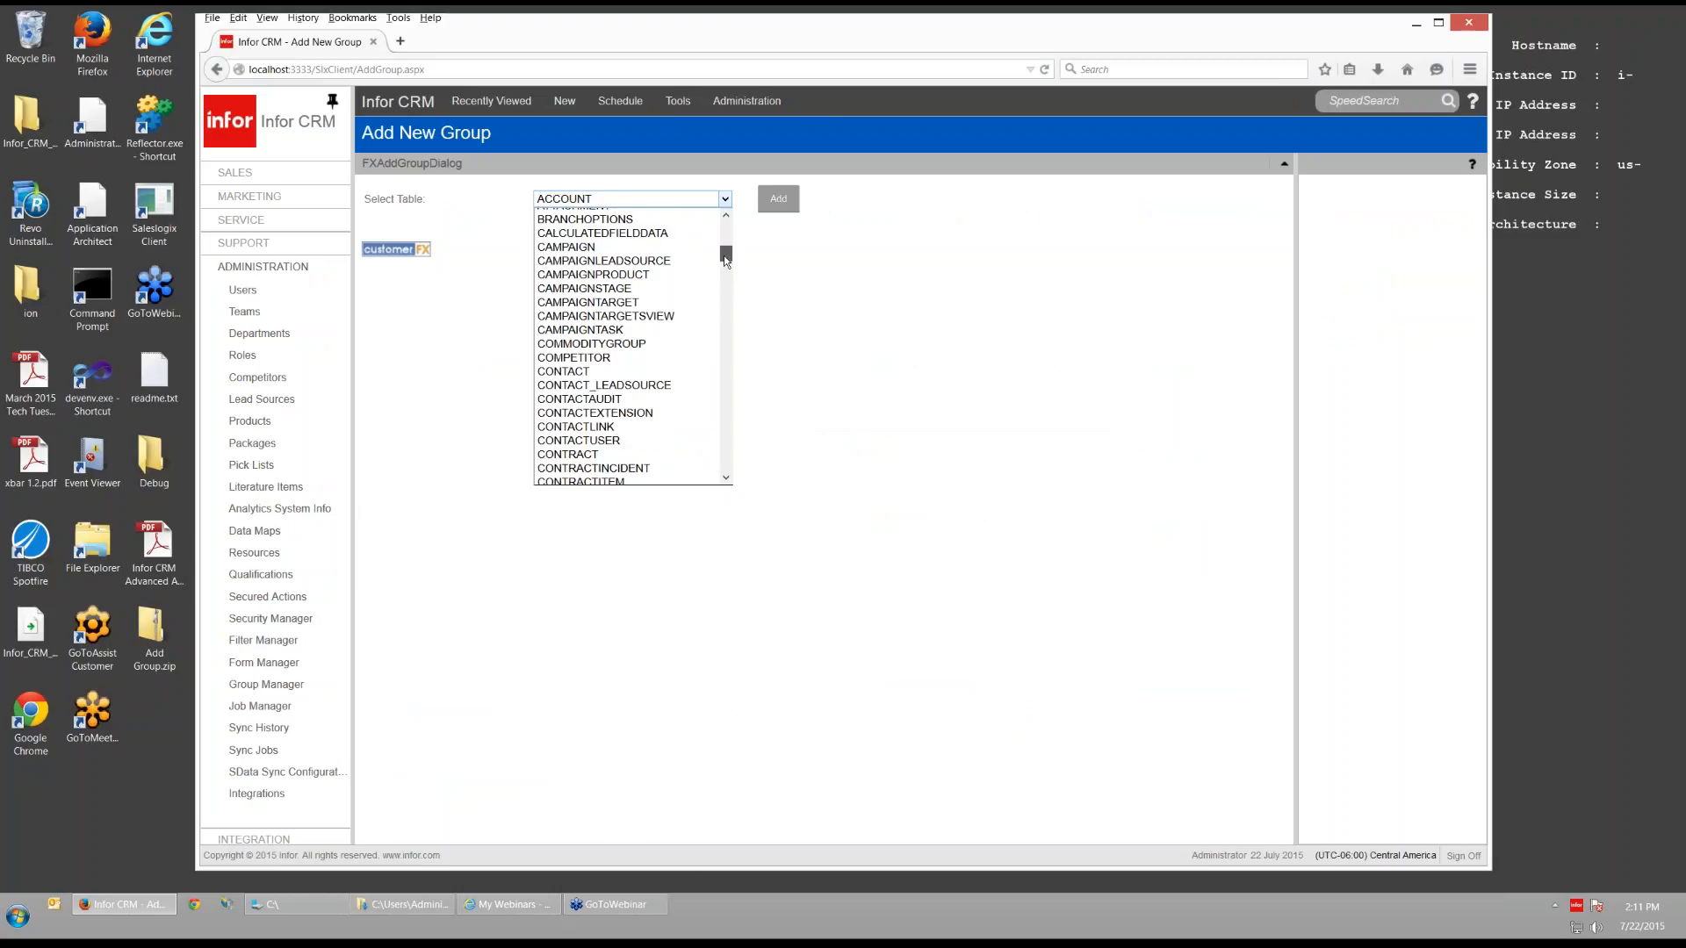
drag(726, 261, 723, 285)
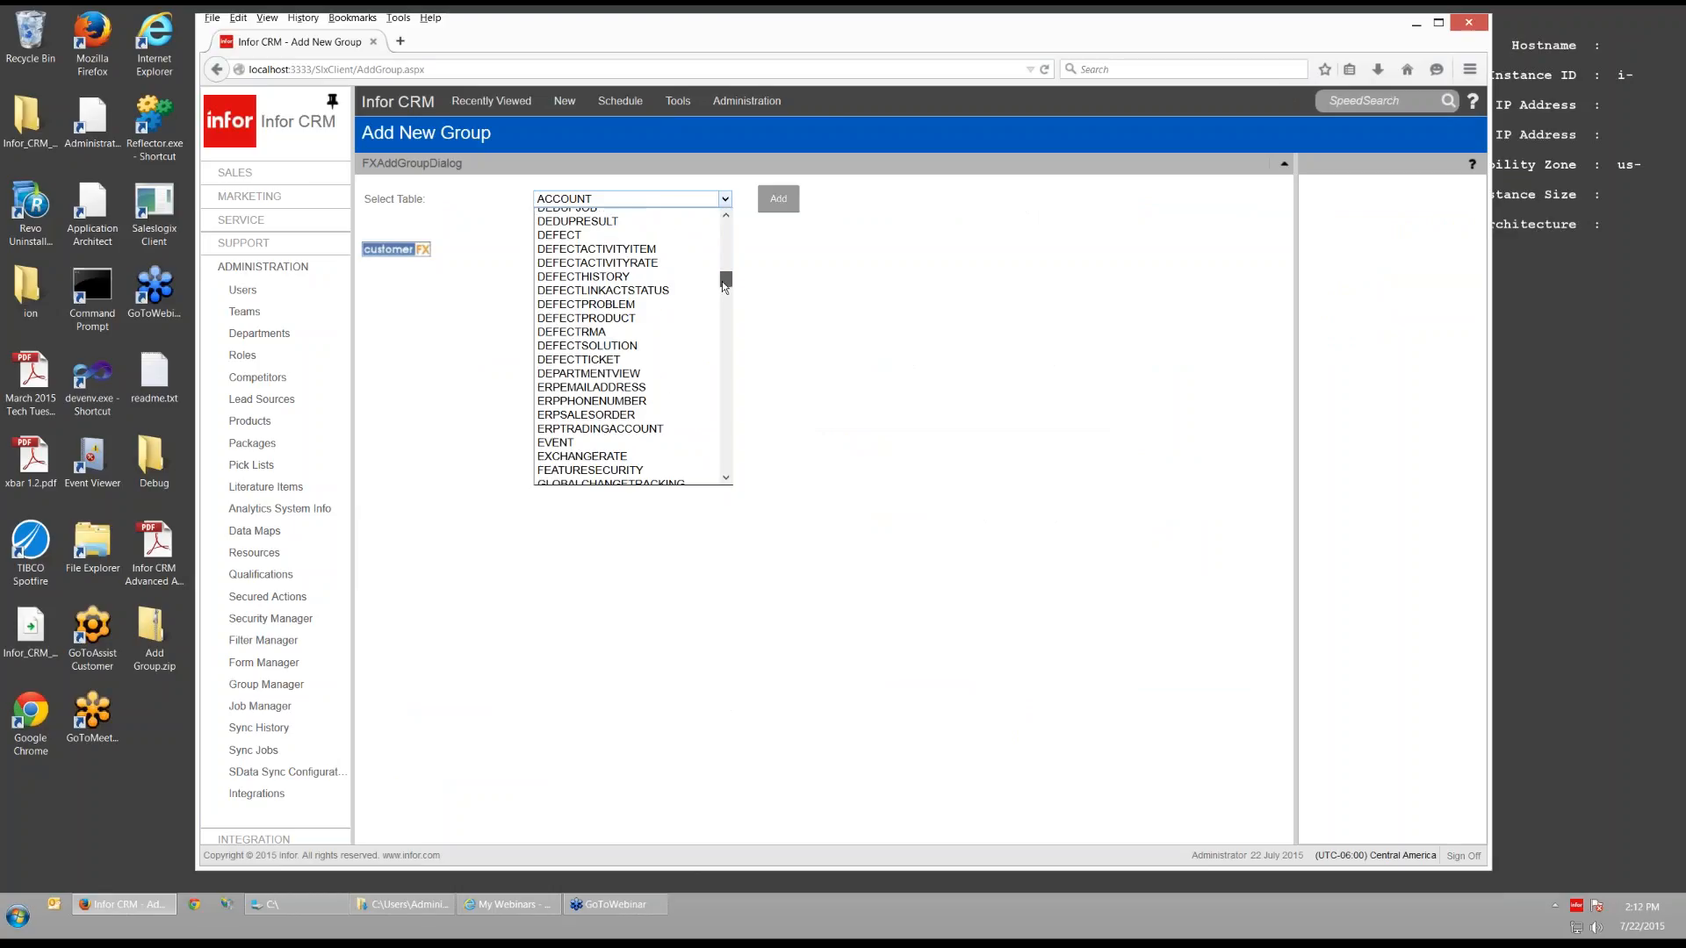
drag(722, 281, 727, 237)
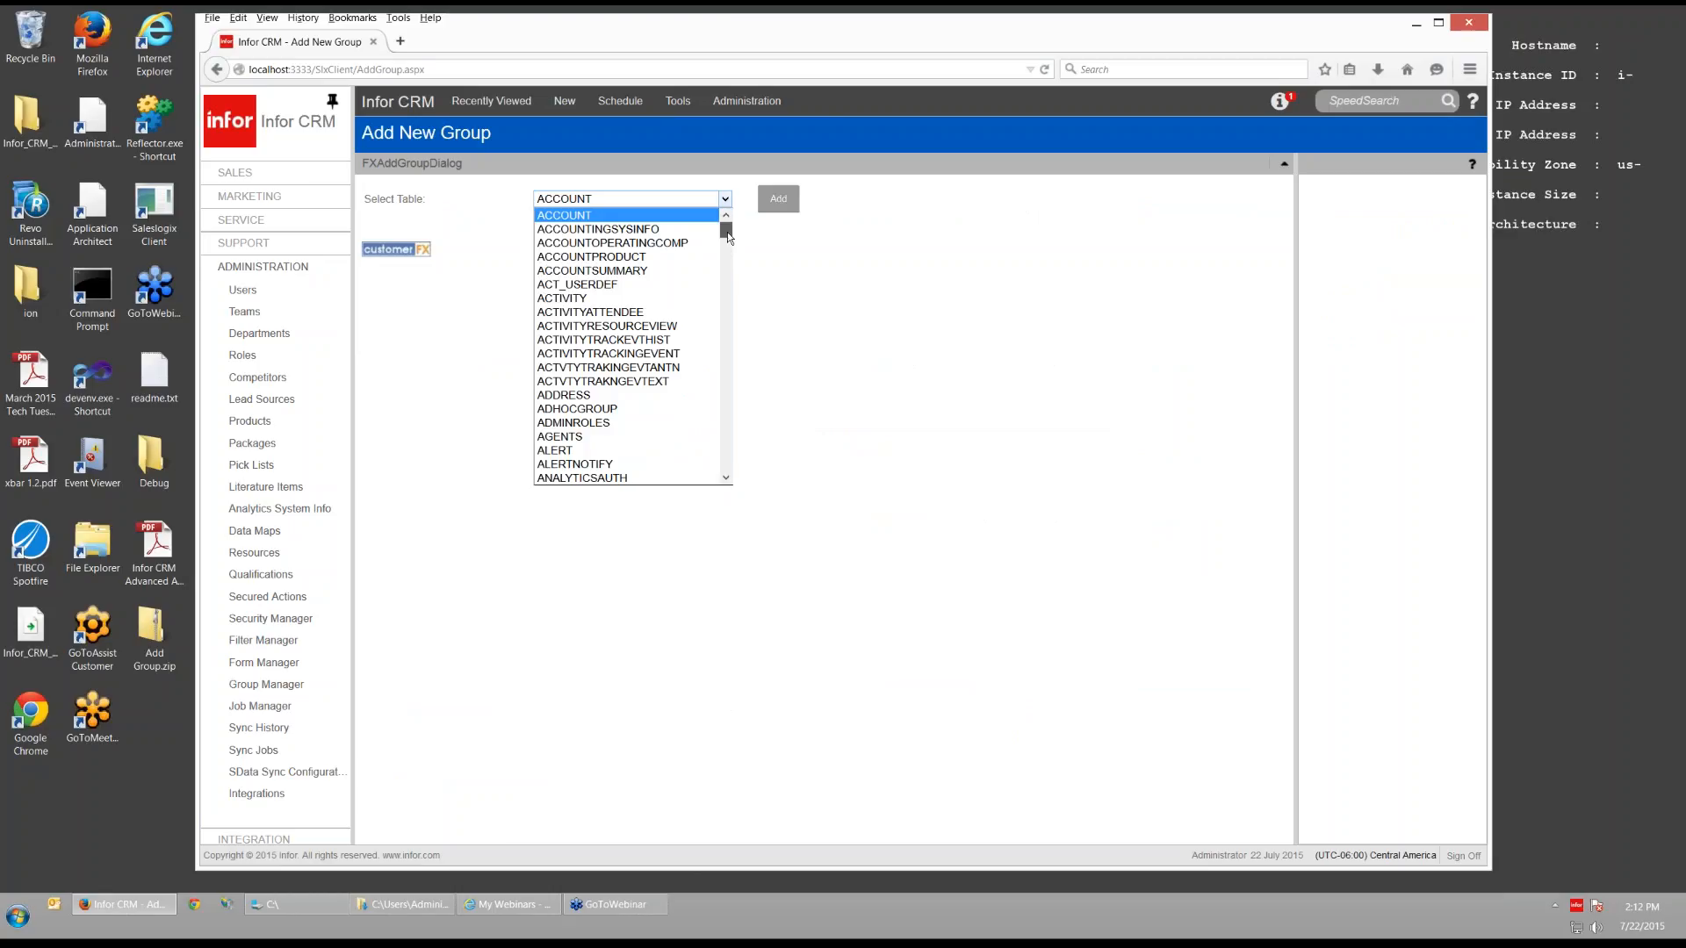
click(632, 258)
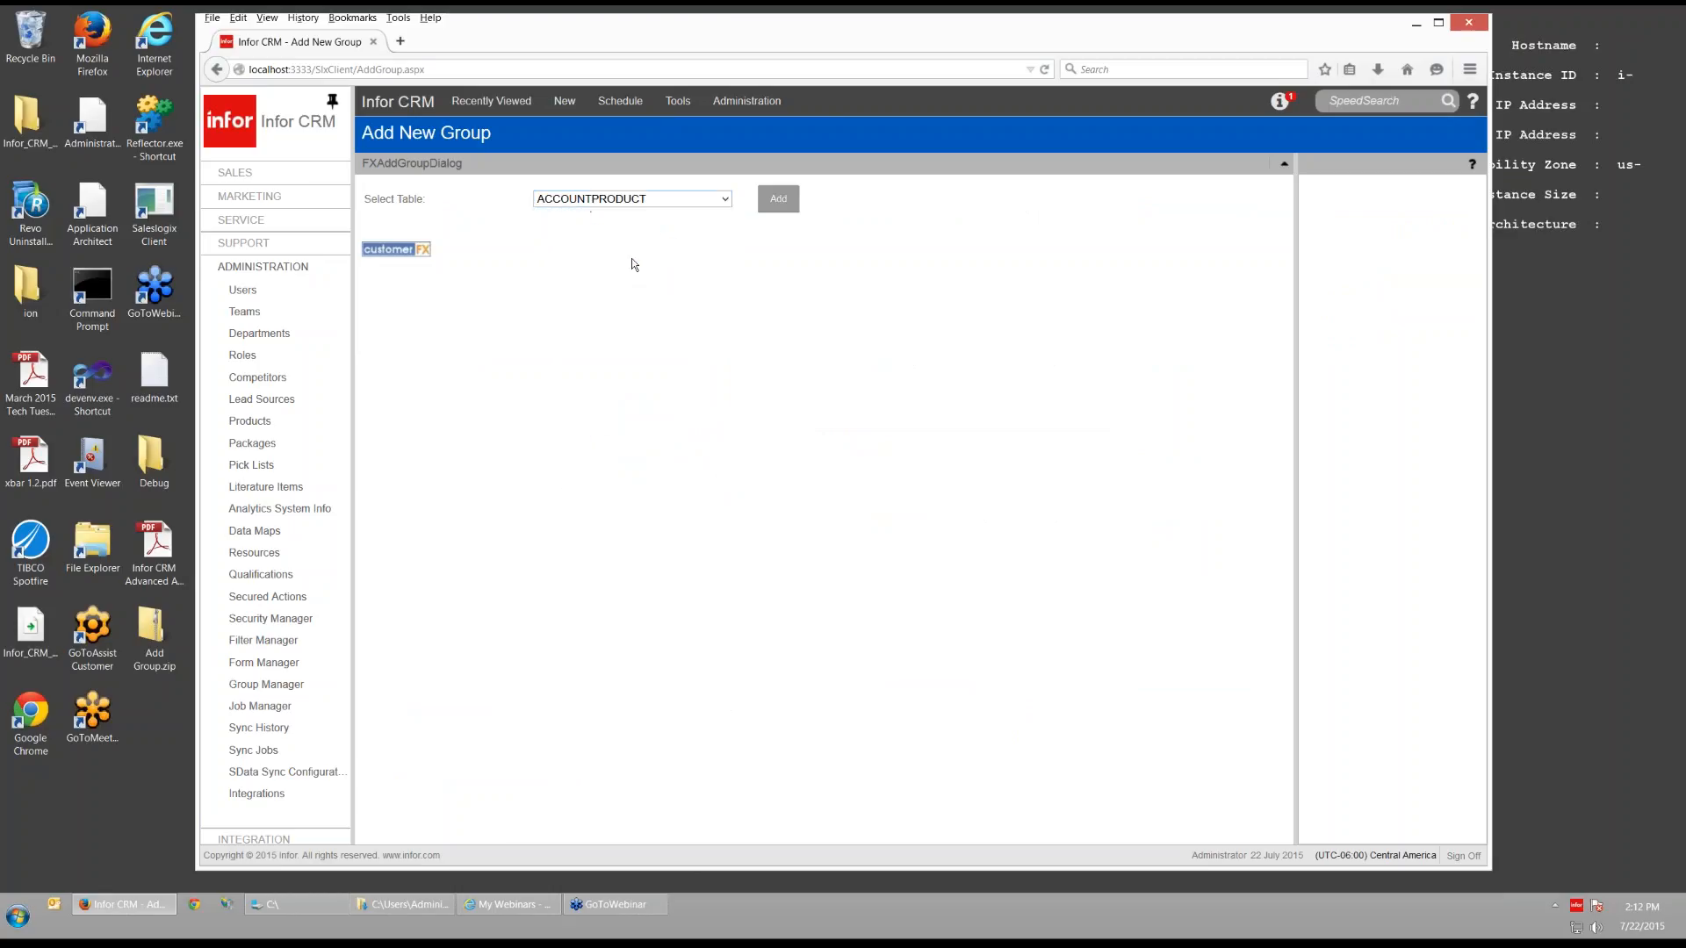
click(777, 201)
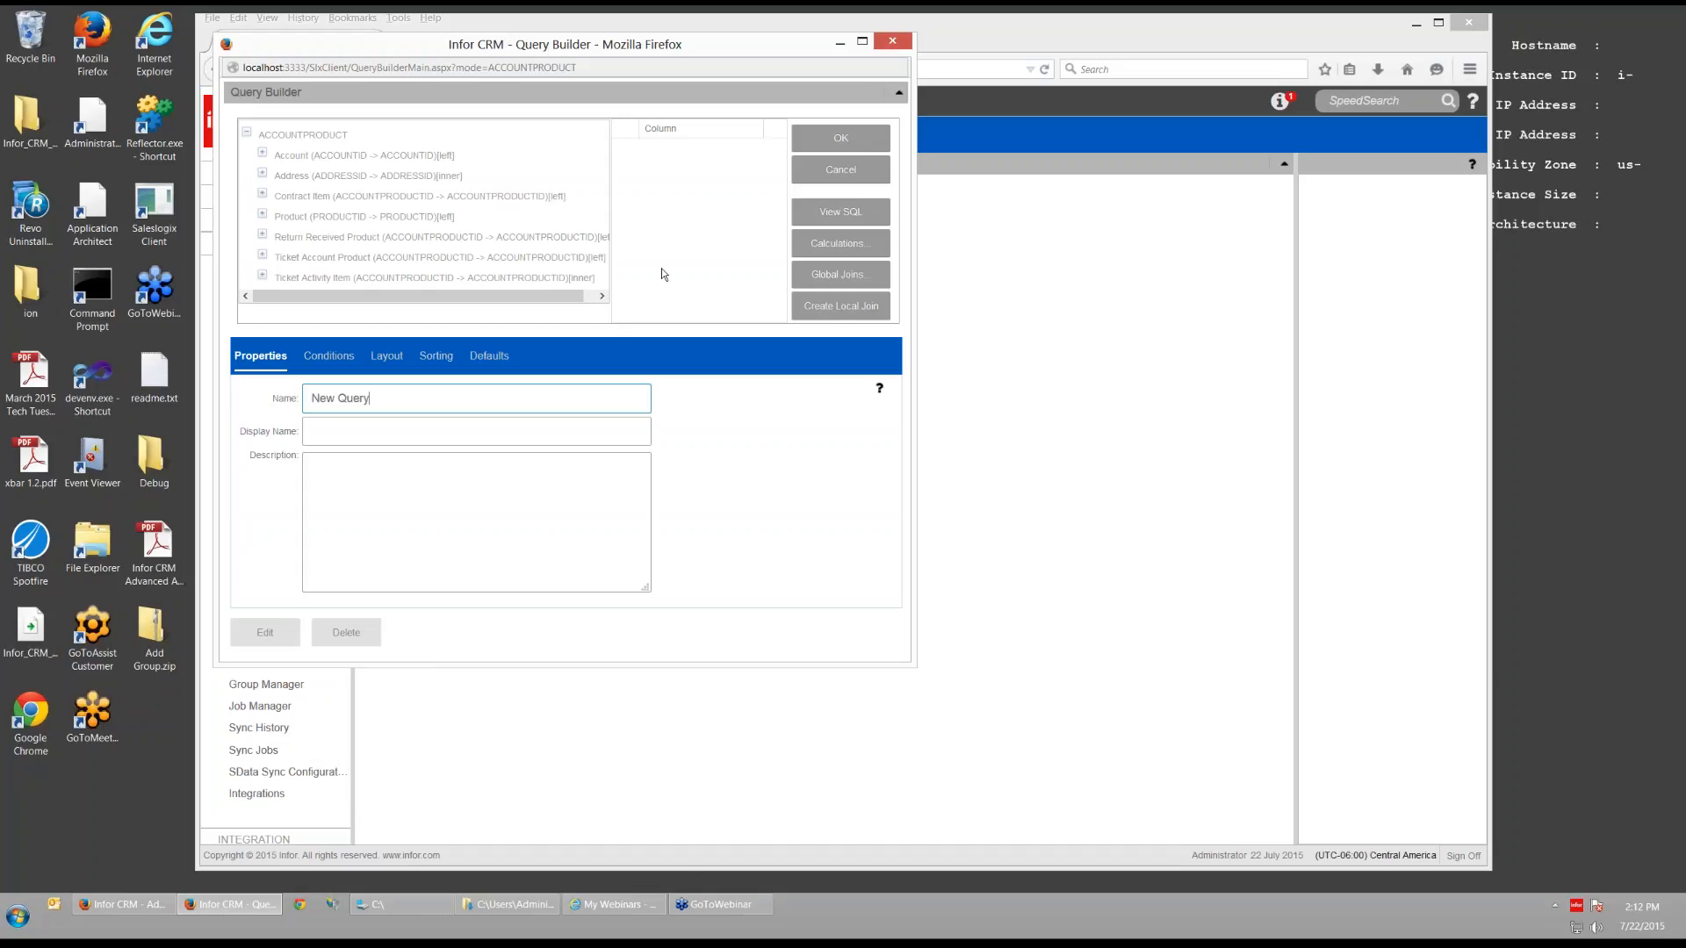
- Look through the Conditions, Layout and Properties tabs, then cancel Query Builder unsaved
click(326, 355)
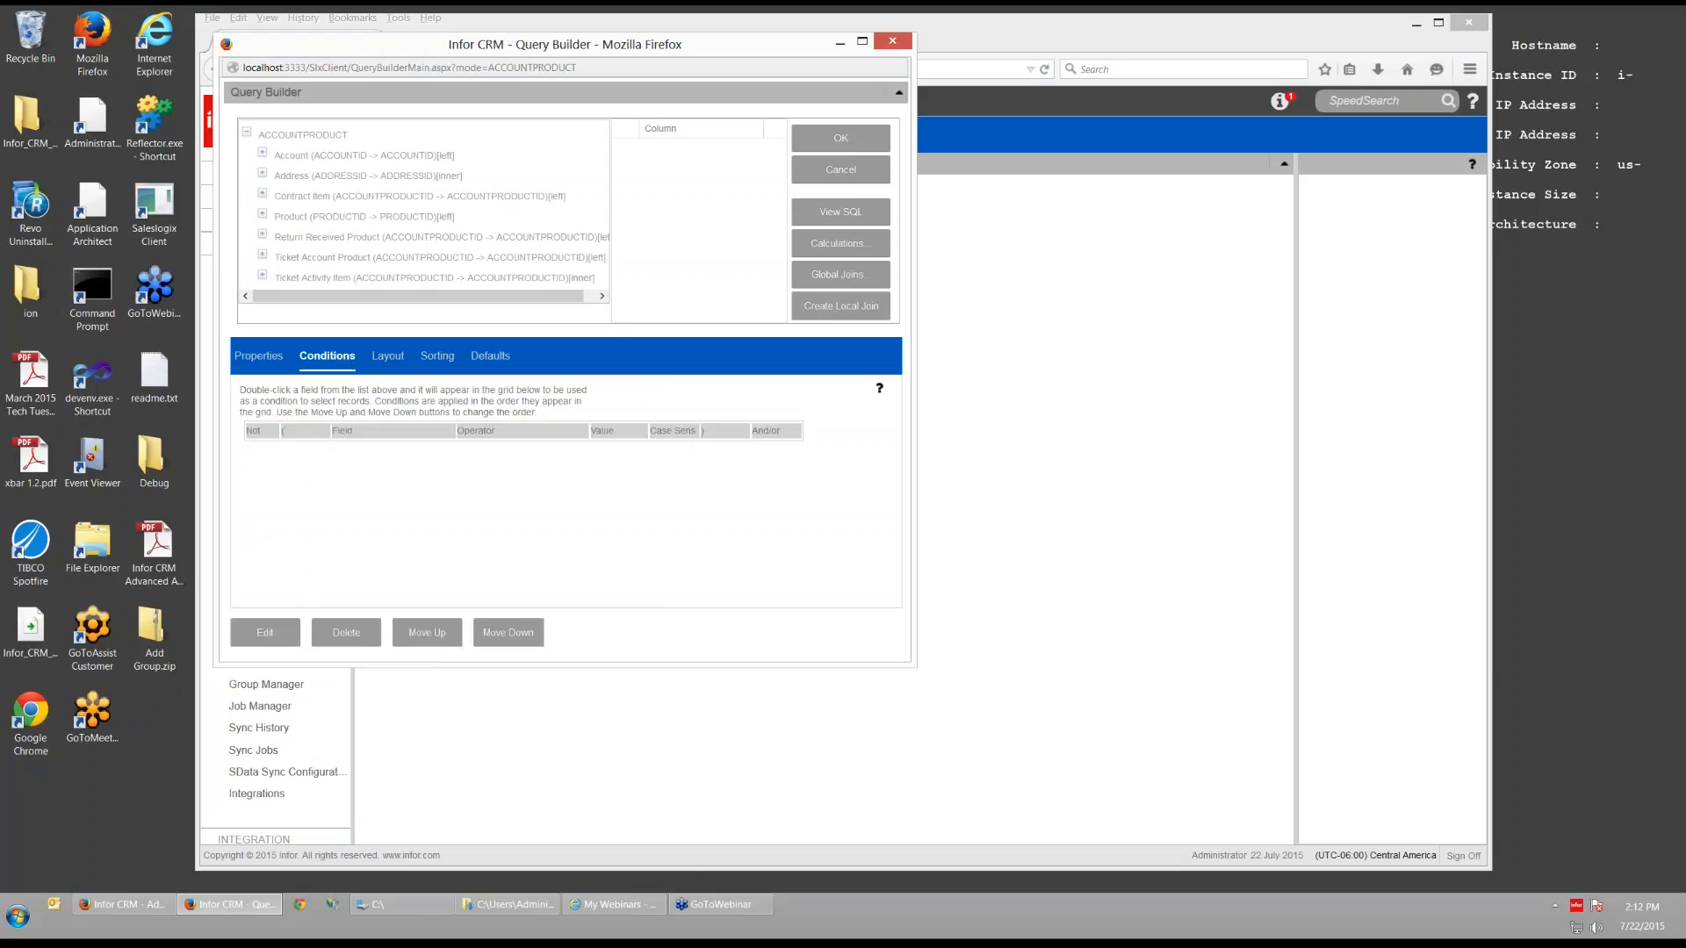
click(389, 360)
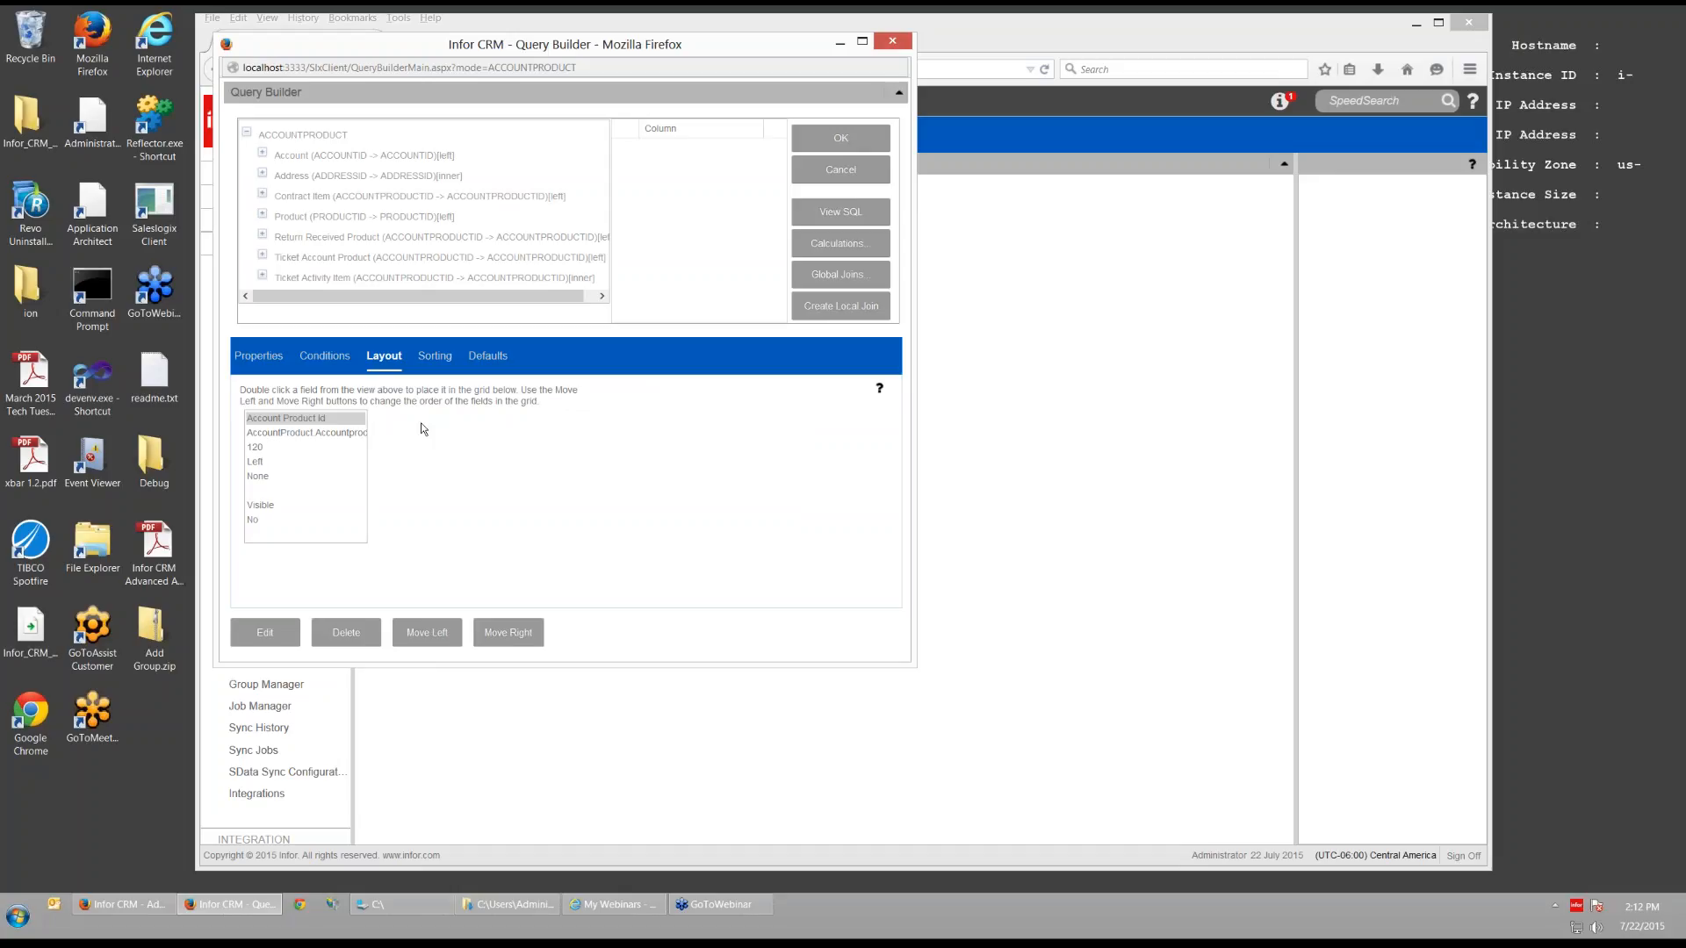
click(258, 356)
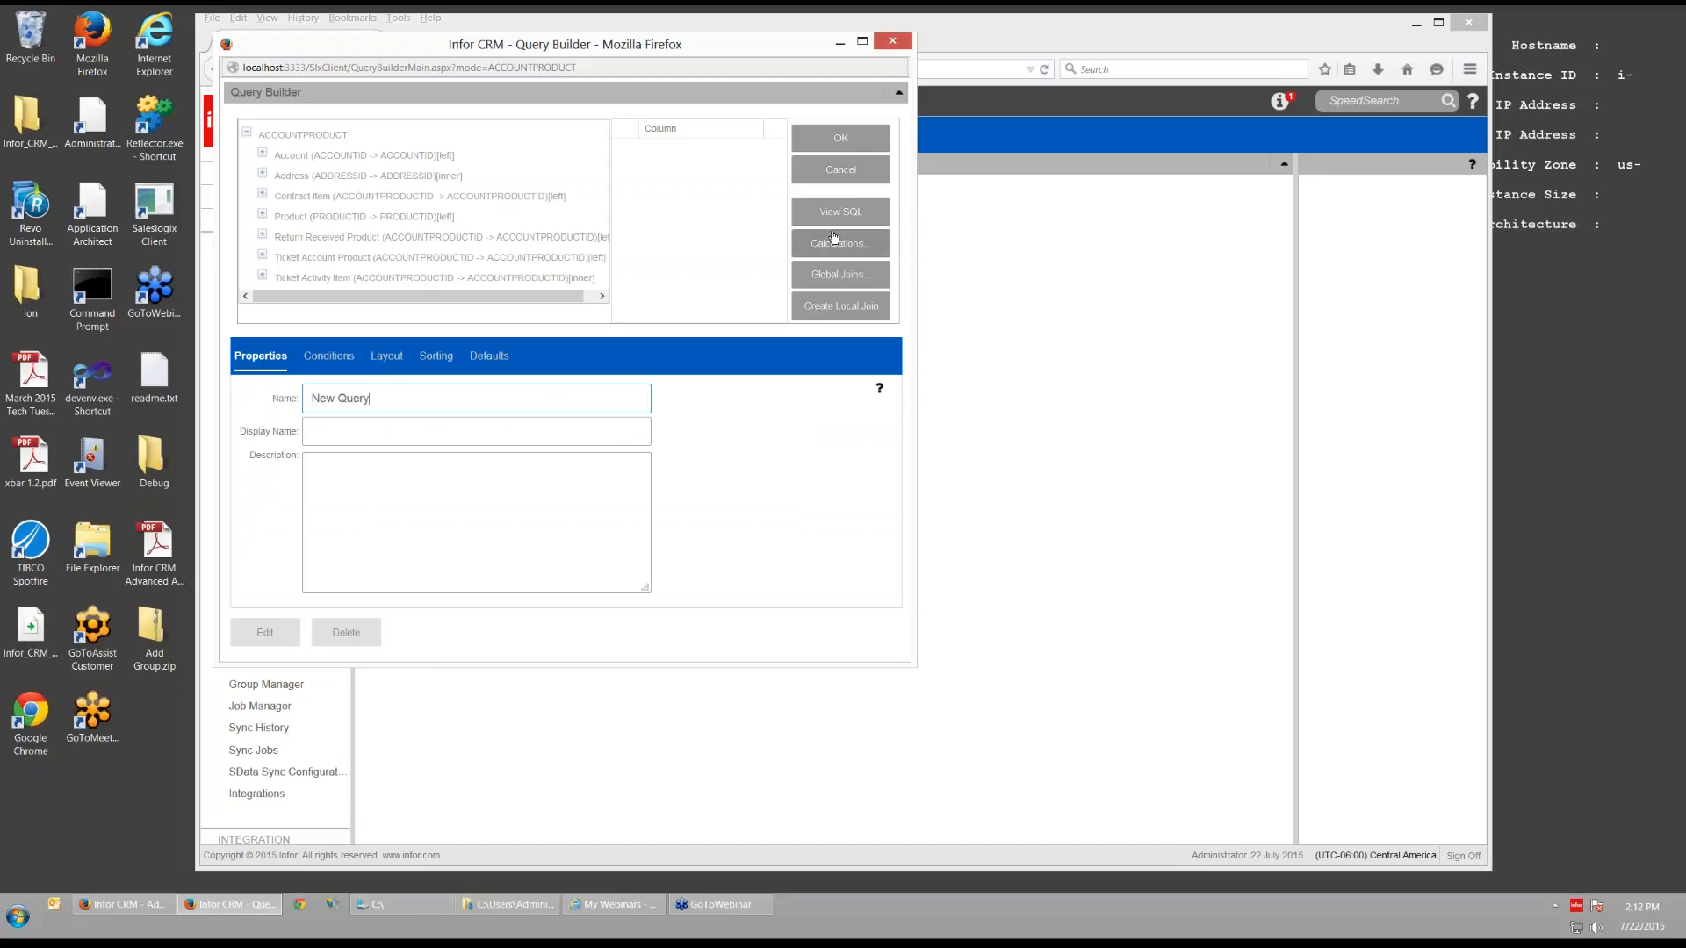
click(852, 173)
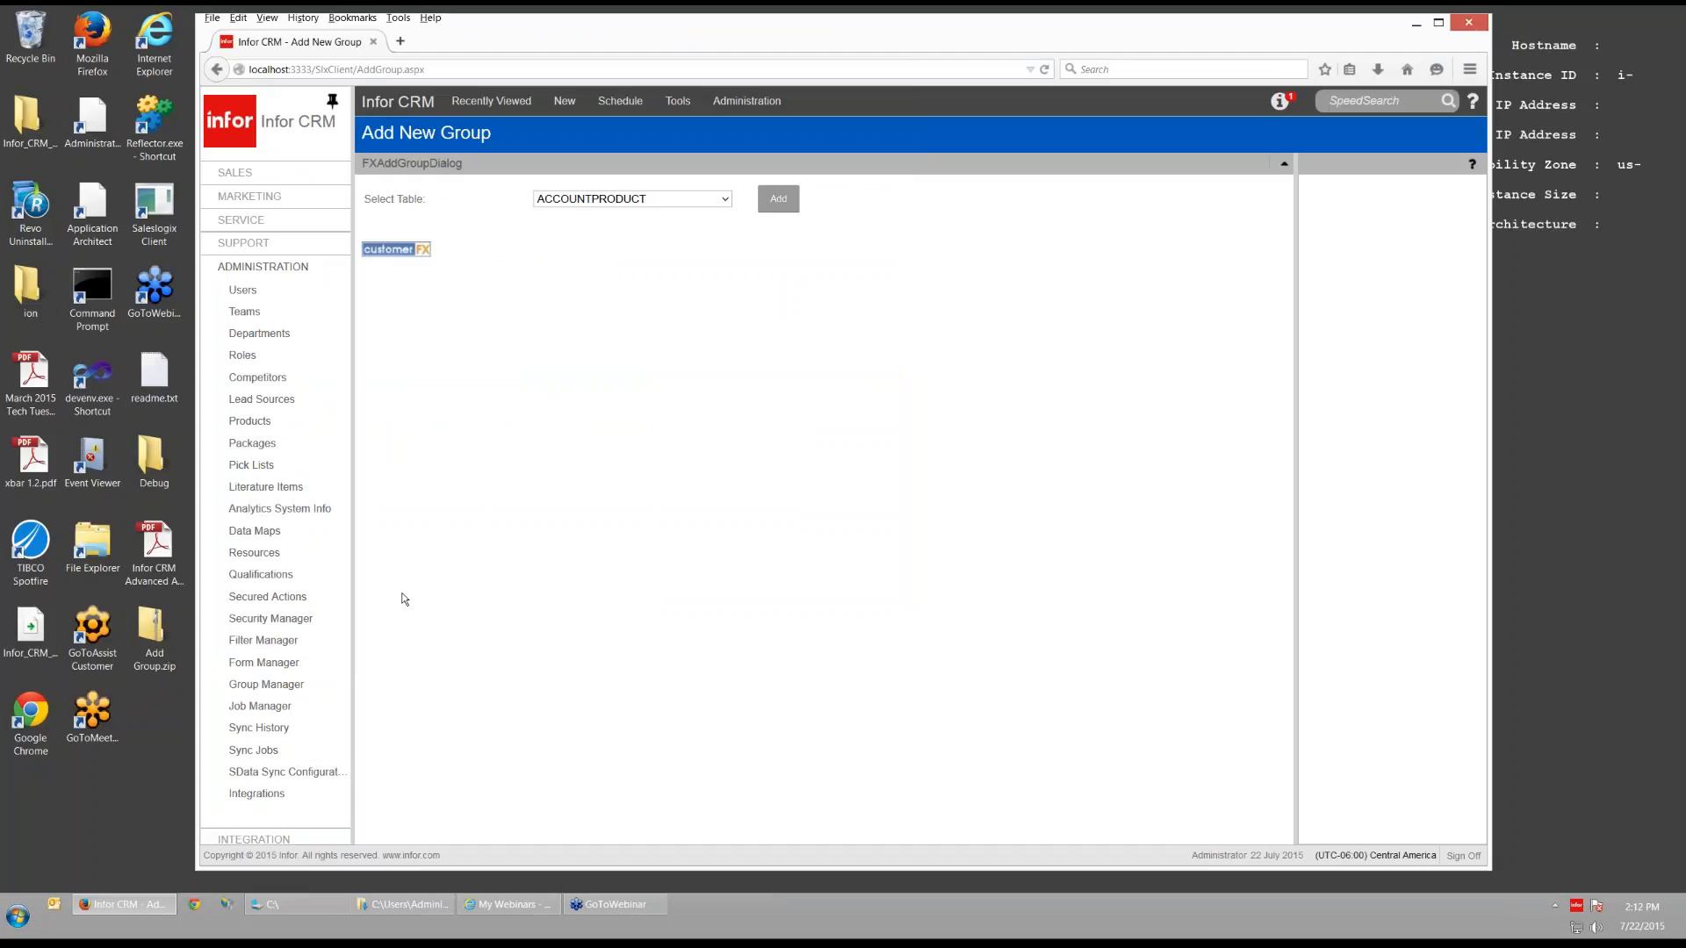
- Reopen Filter Manager and drag the splitter up to enlarge Filters for Account
click(270, 648)
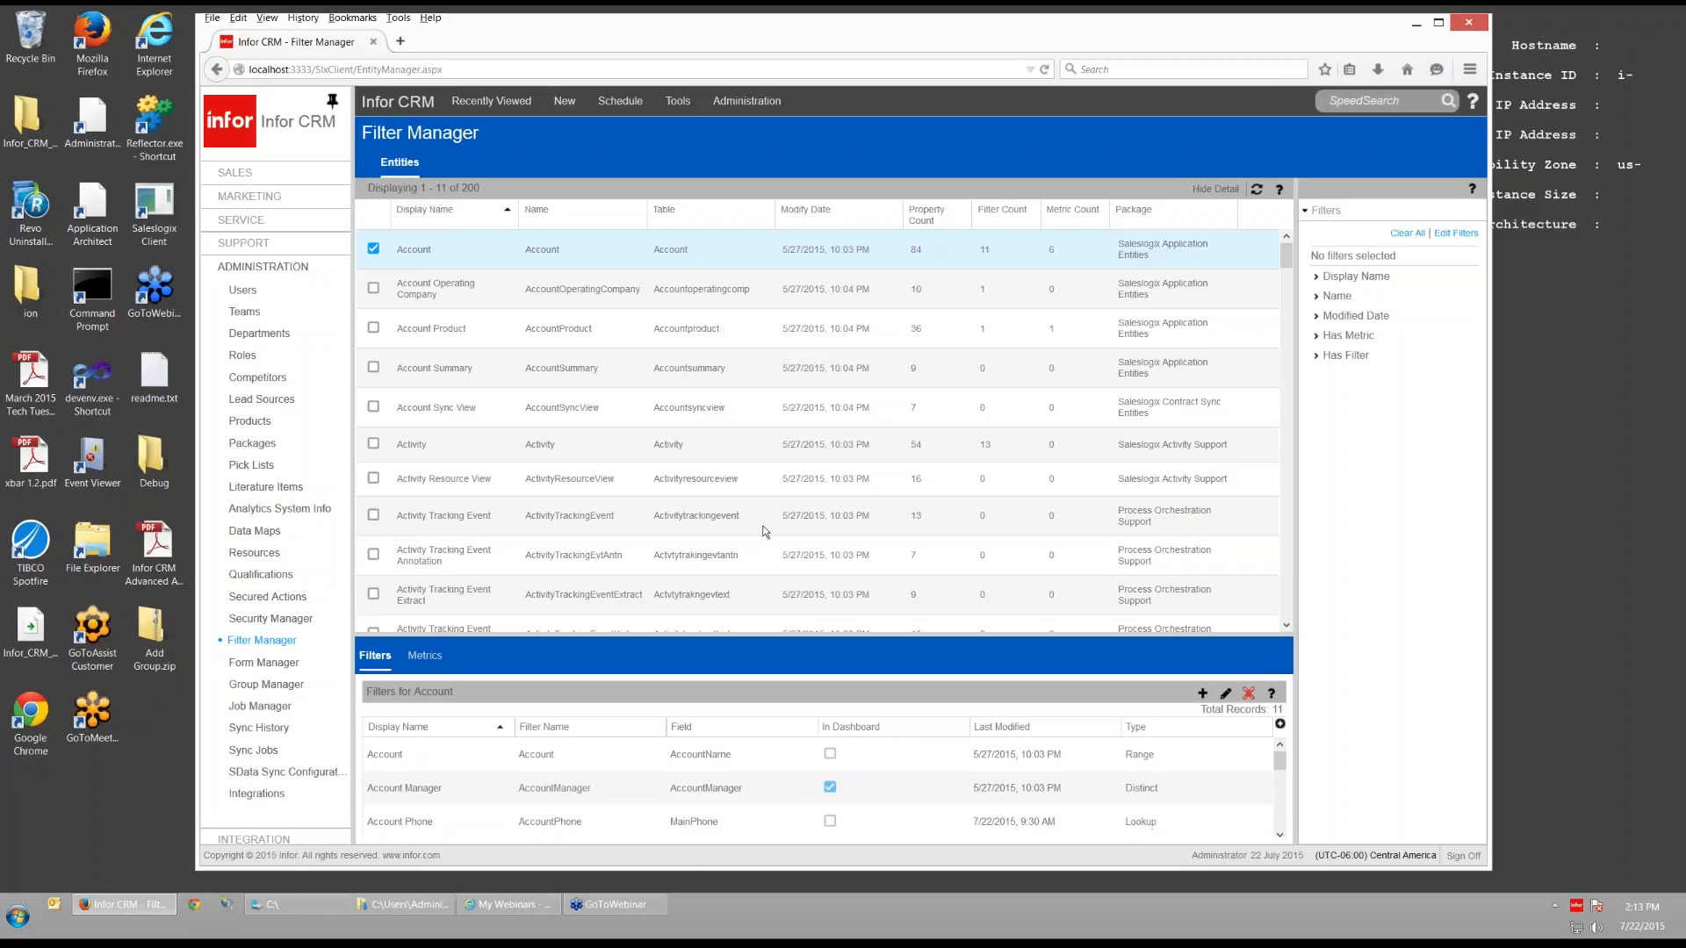
drag(766, 635, 776, 400)
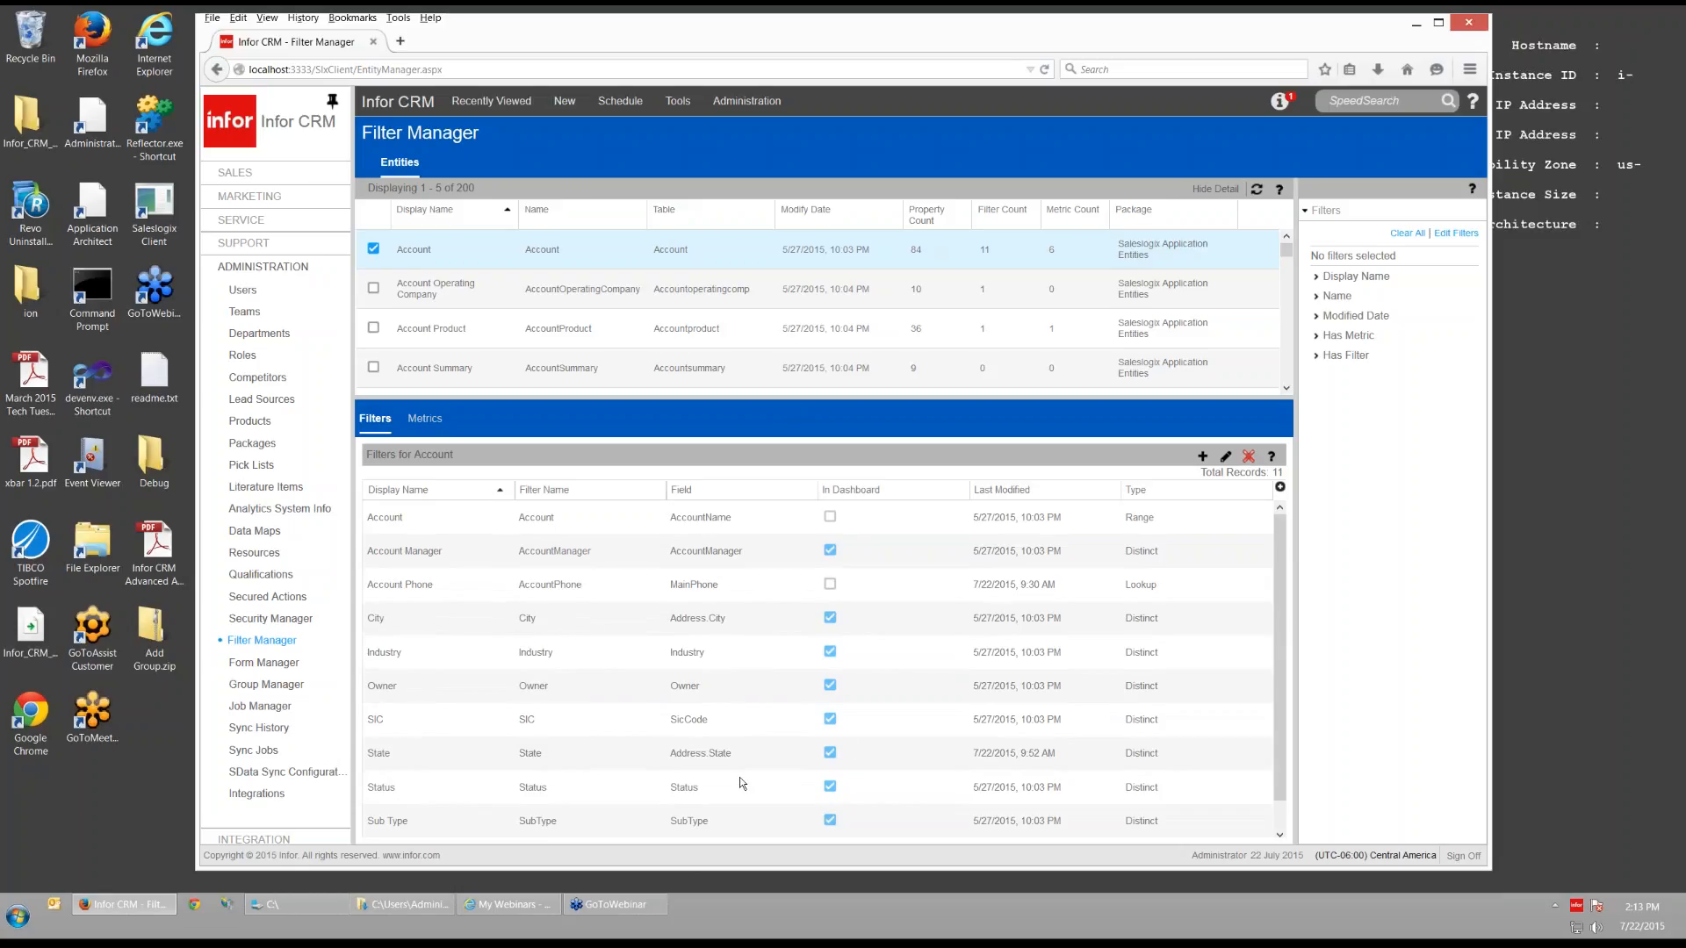
- Add a new Account filter with Filter Name and Display Name both 'Region'
click(1202, 457)
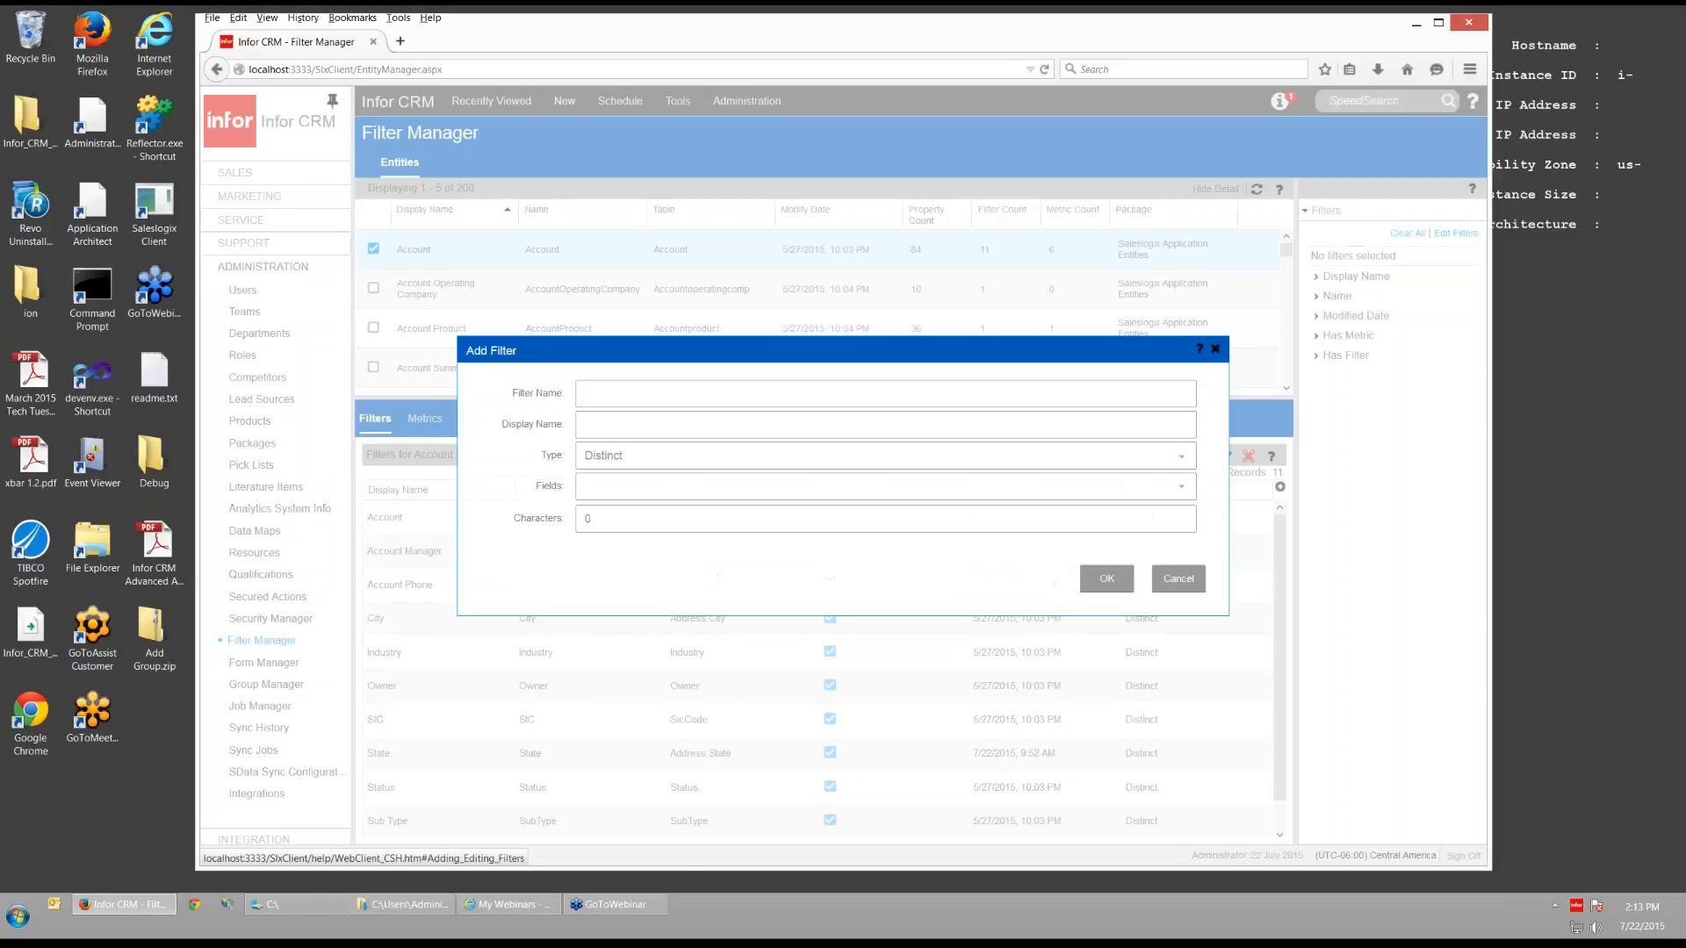
click(933, 395)
text(Re)
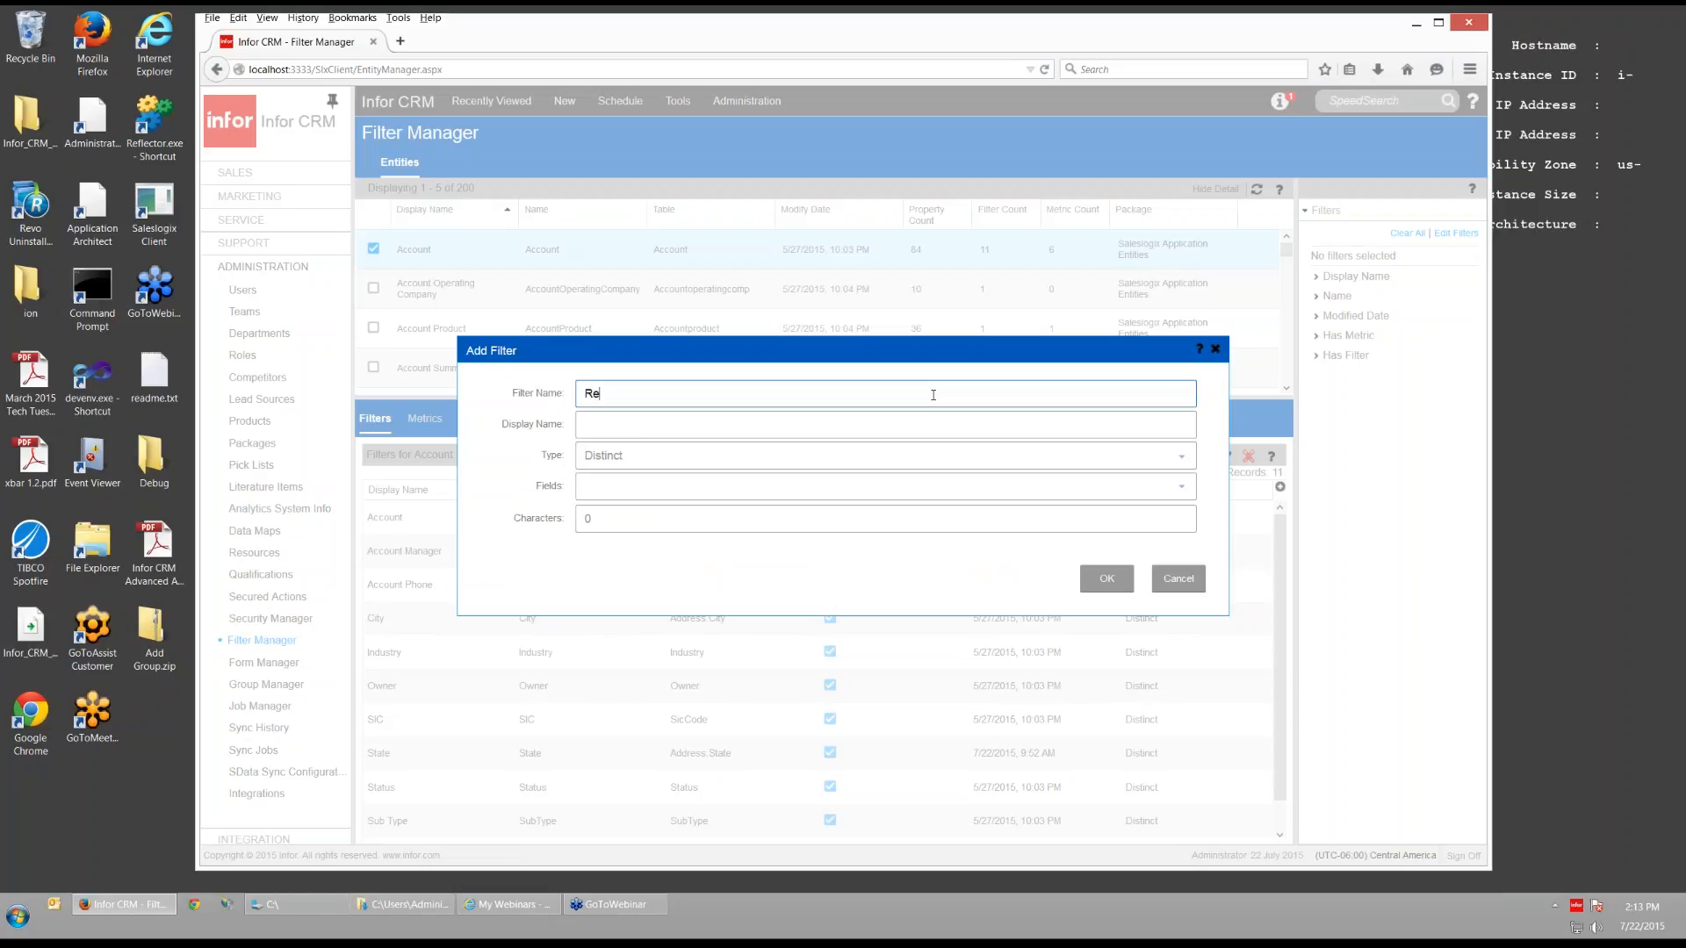
text(gion)
click(881, 422)
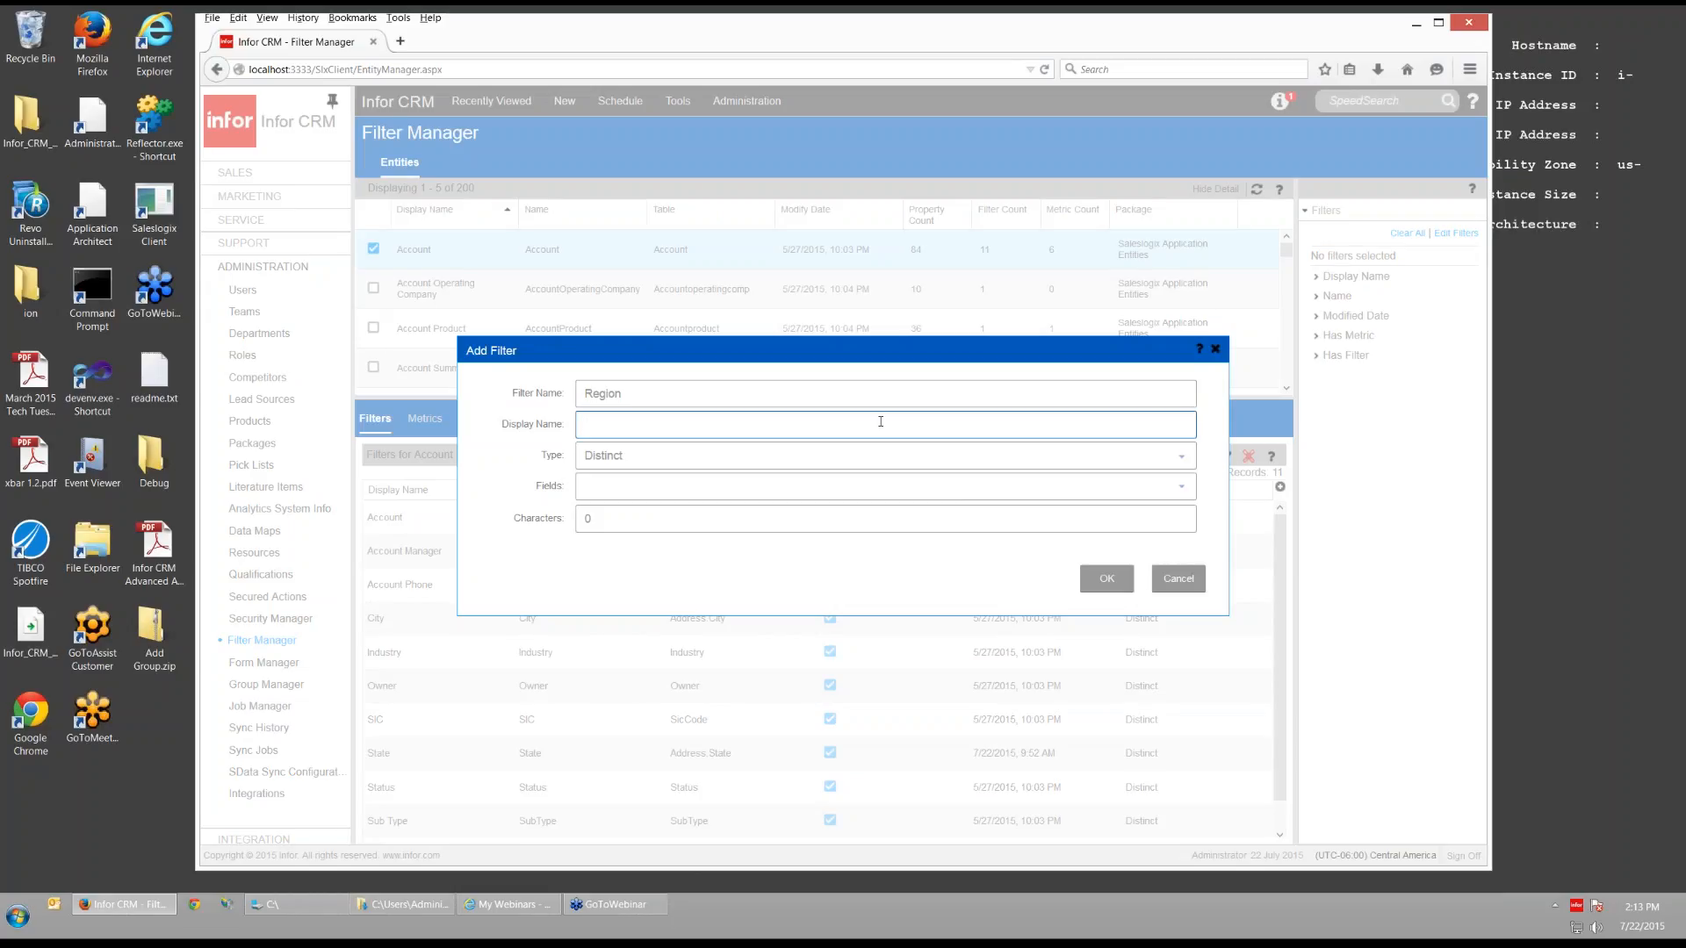
text(Region)
- Choose the Region field as the filter's source field
click(1181, 486)
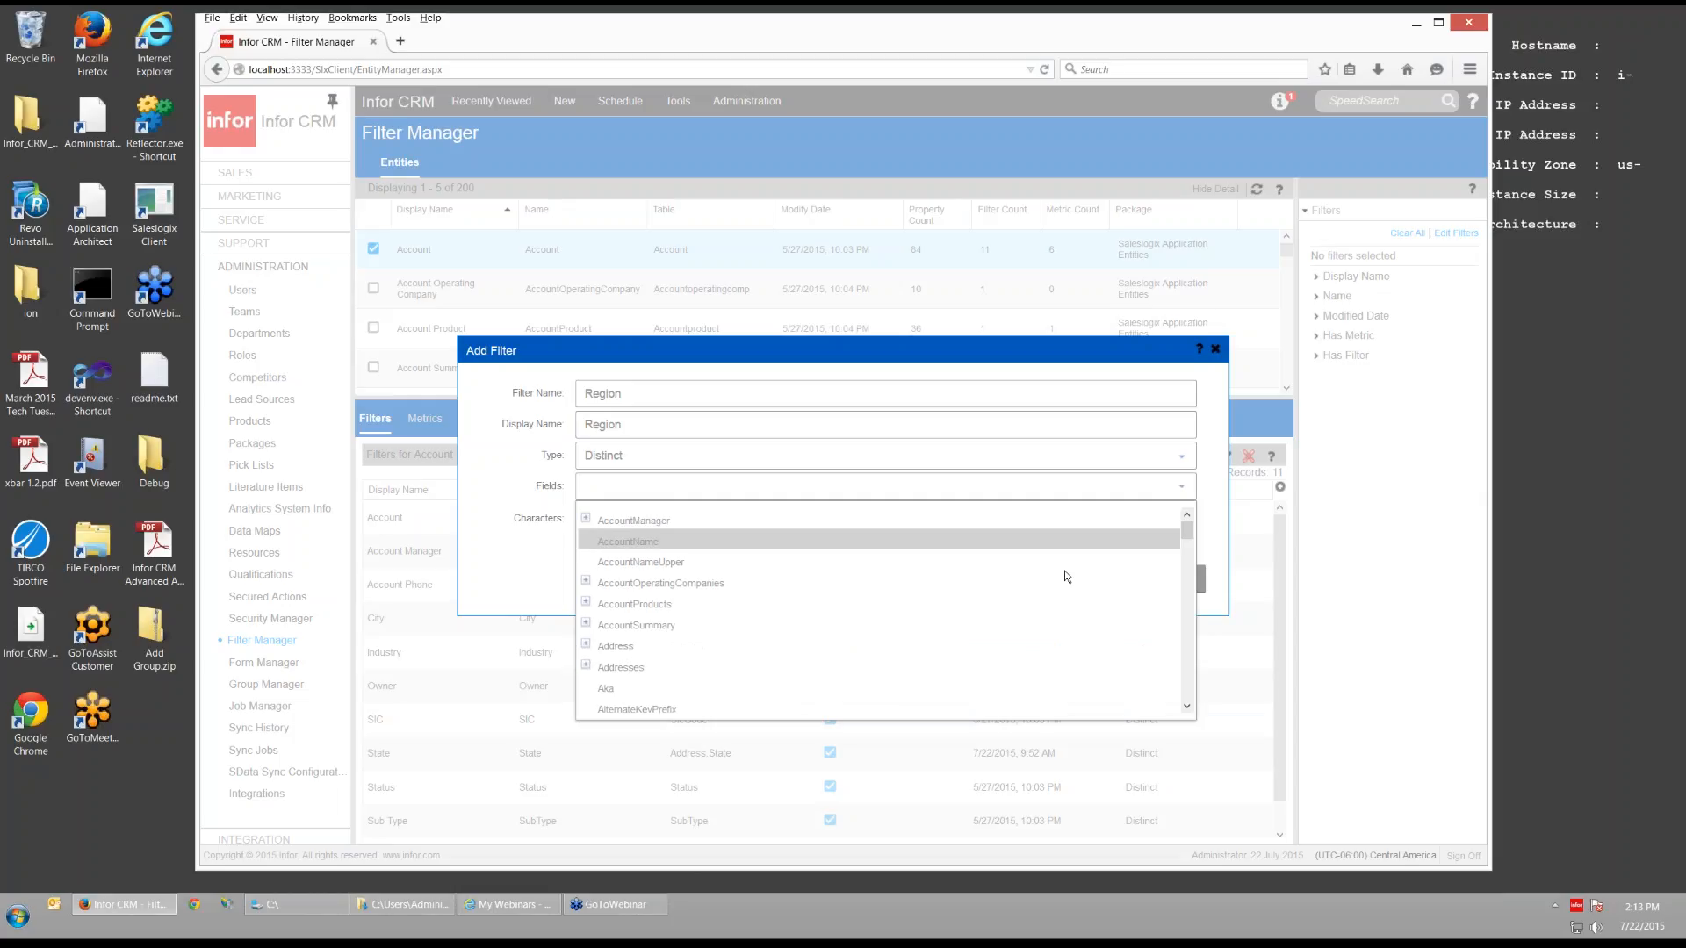
drag(1187, 531, 1191, 645)
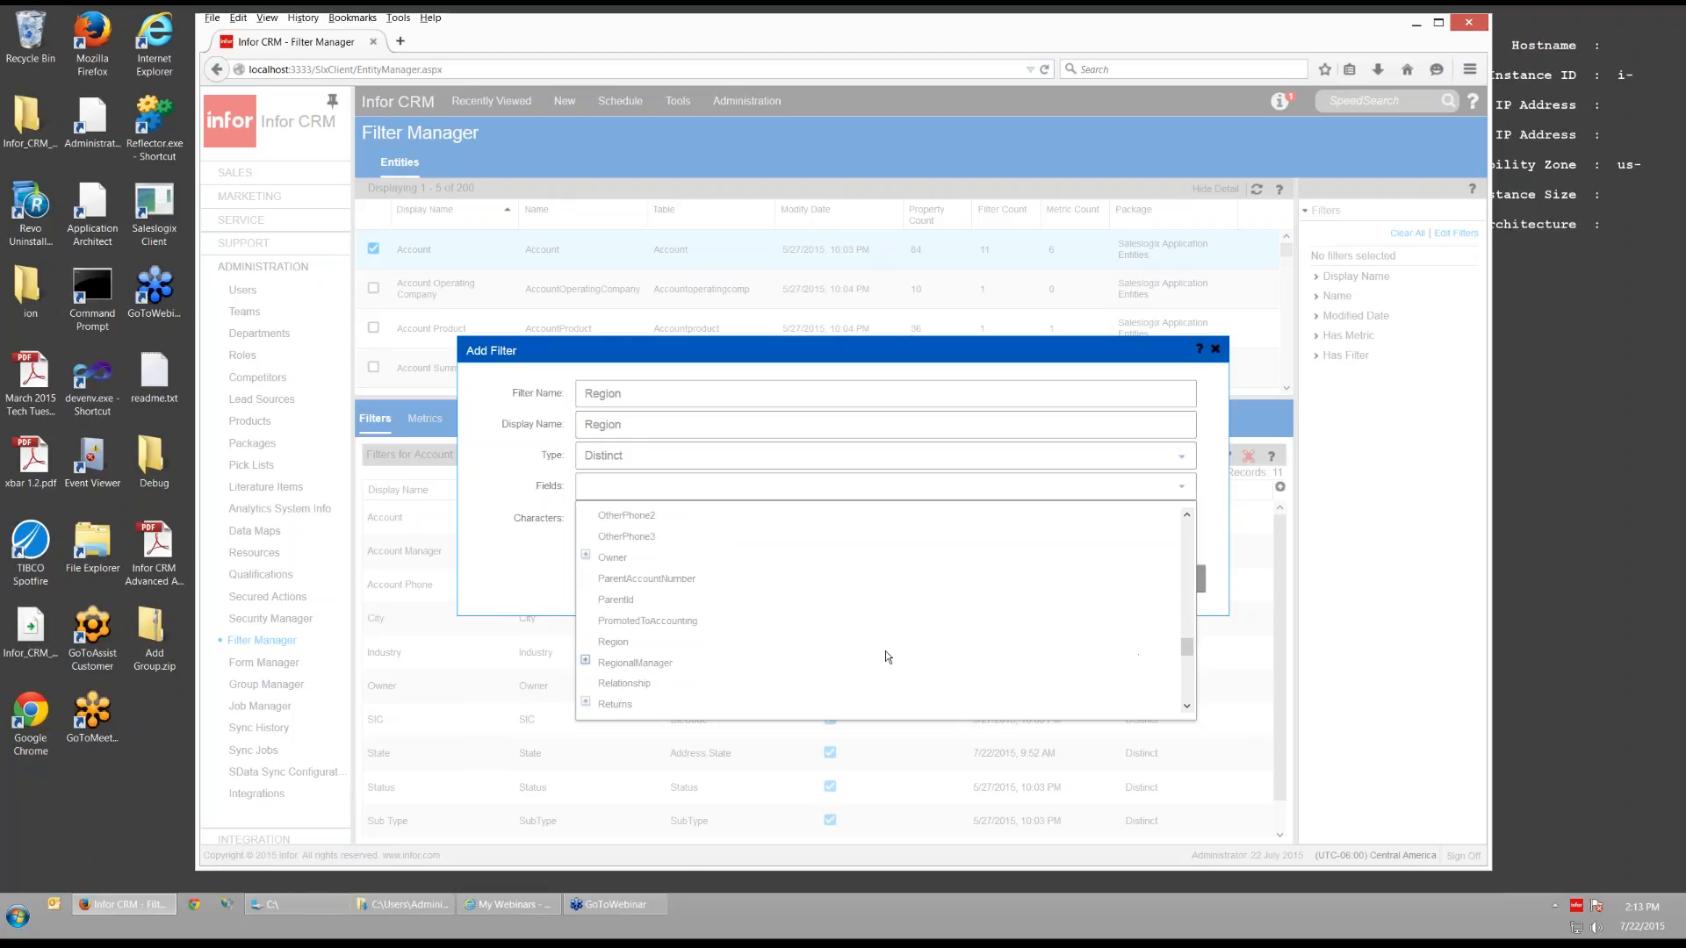
click(641, 636)
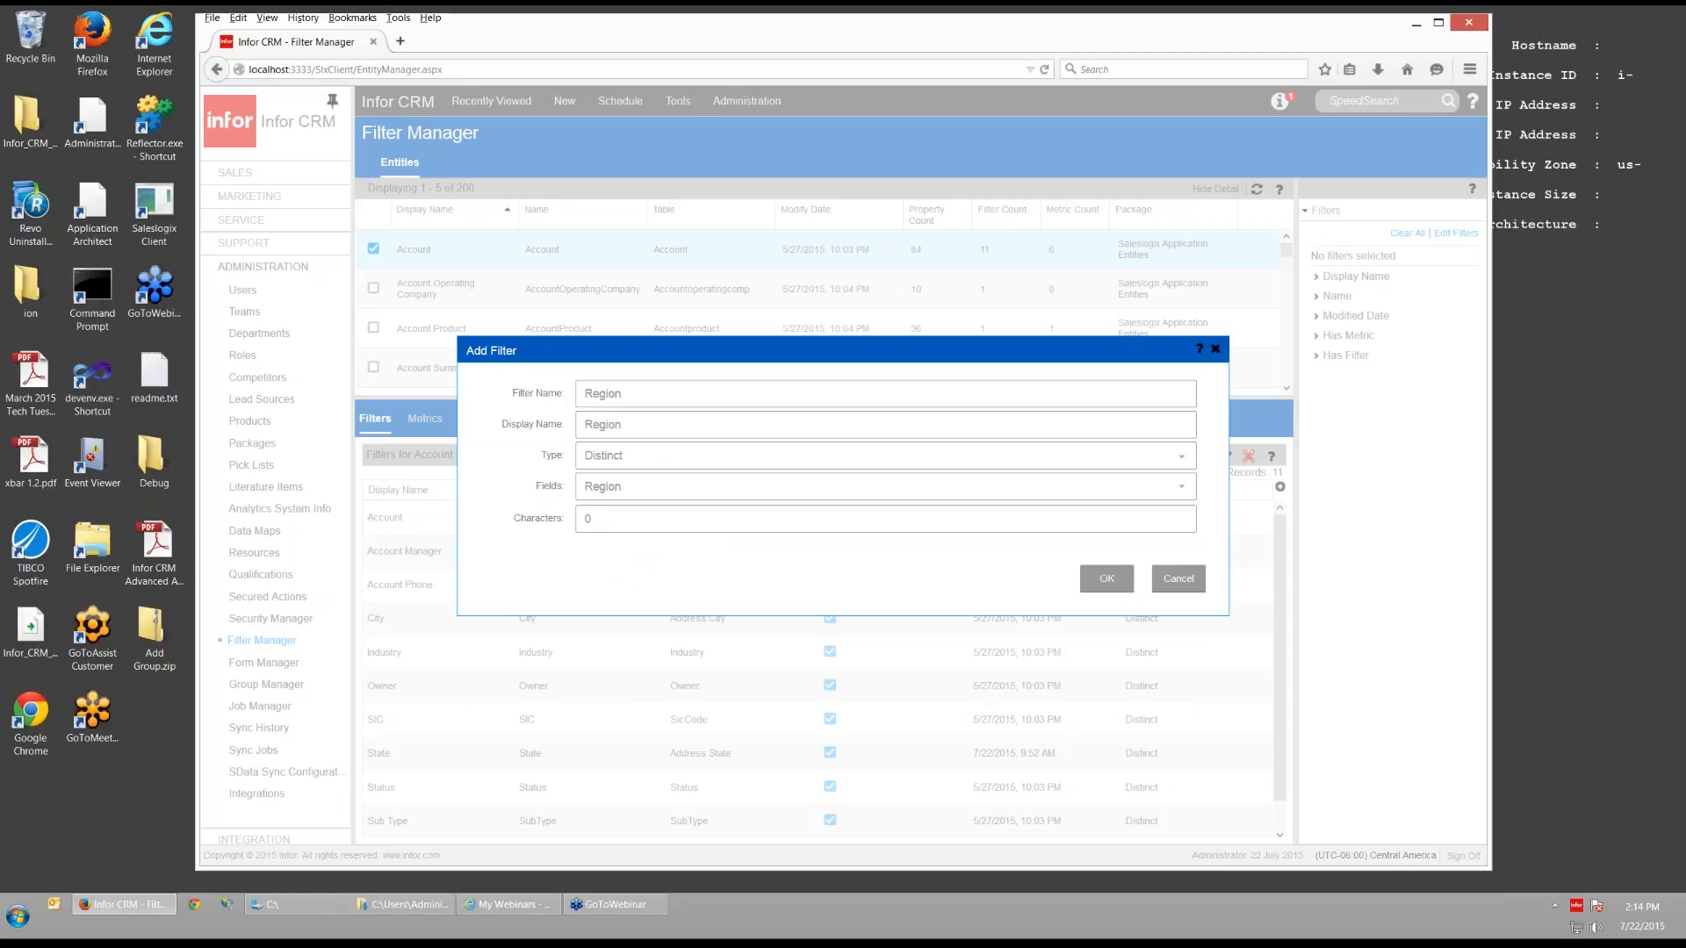
click(1186, 458)
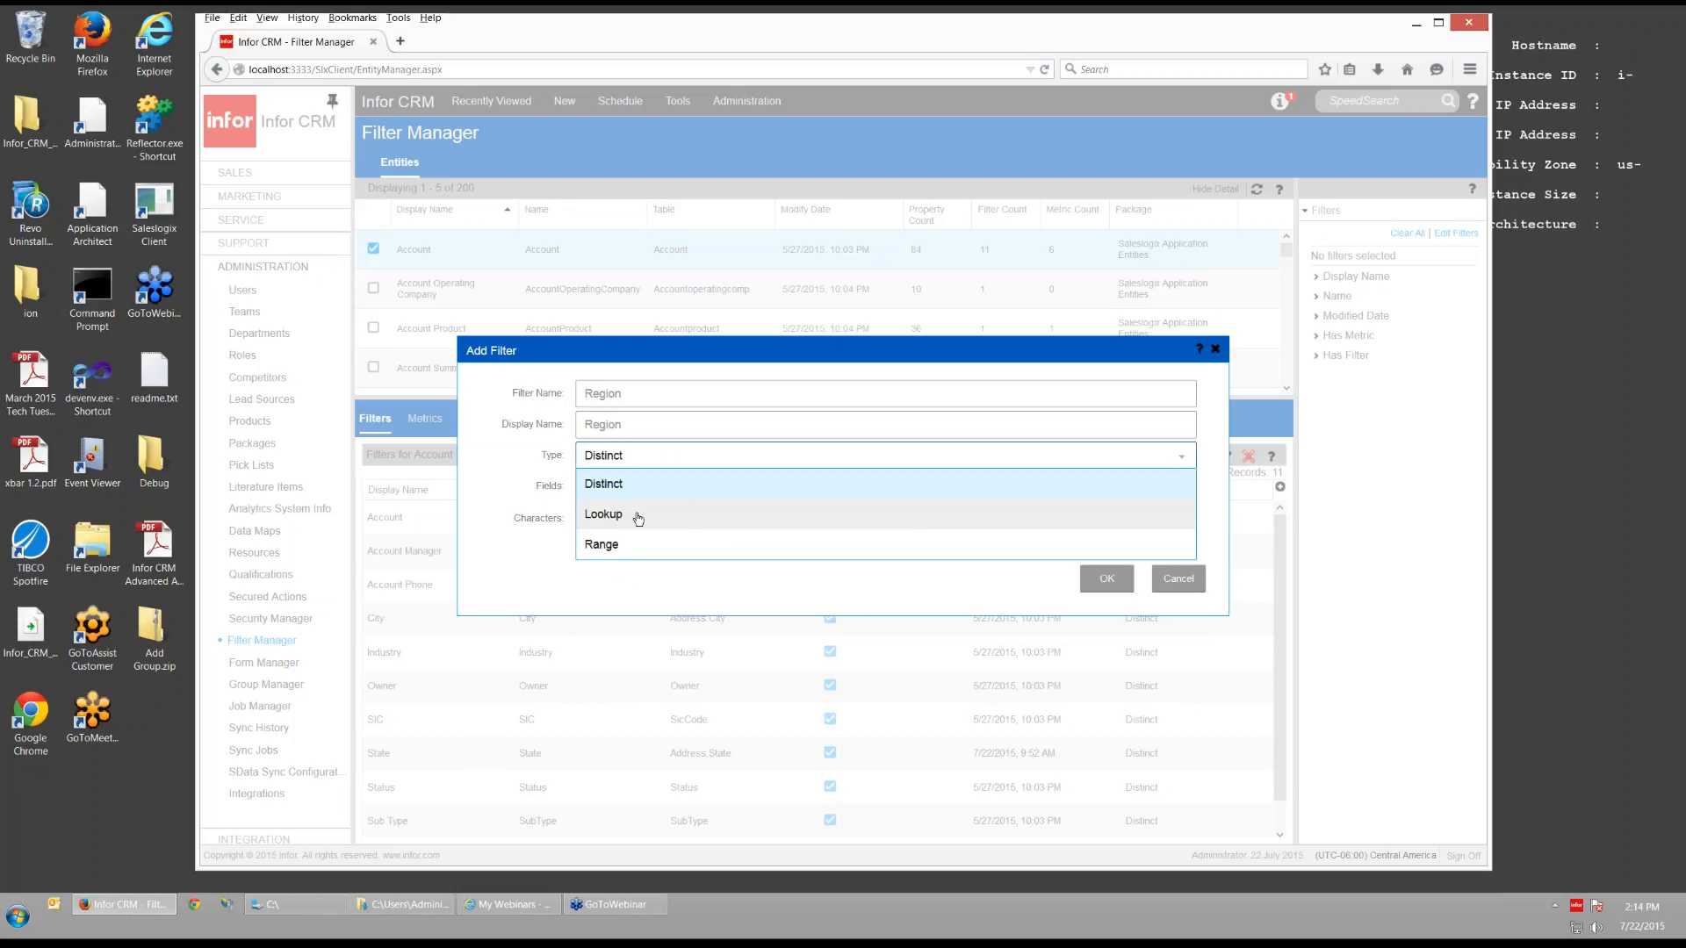
- Keep the Region filter's type as Distinct and confirm it with OK
click(728, 454)
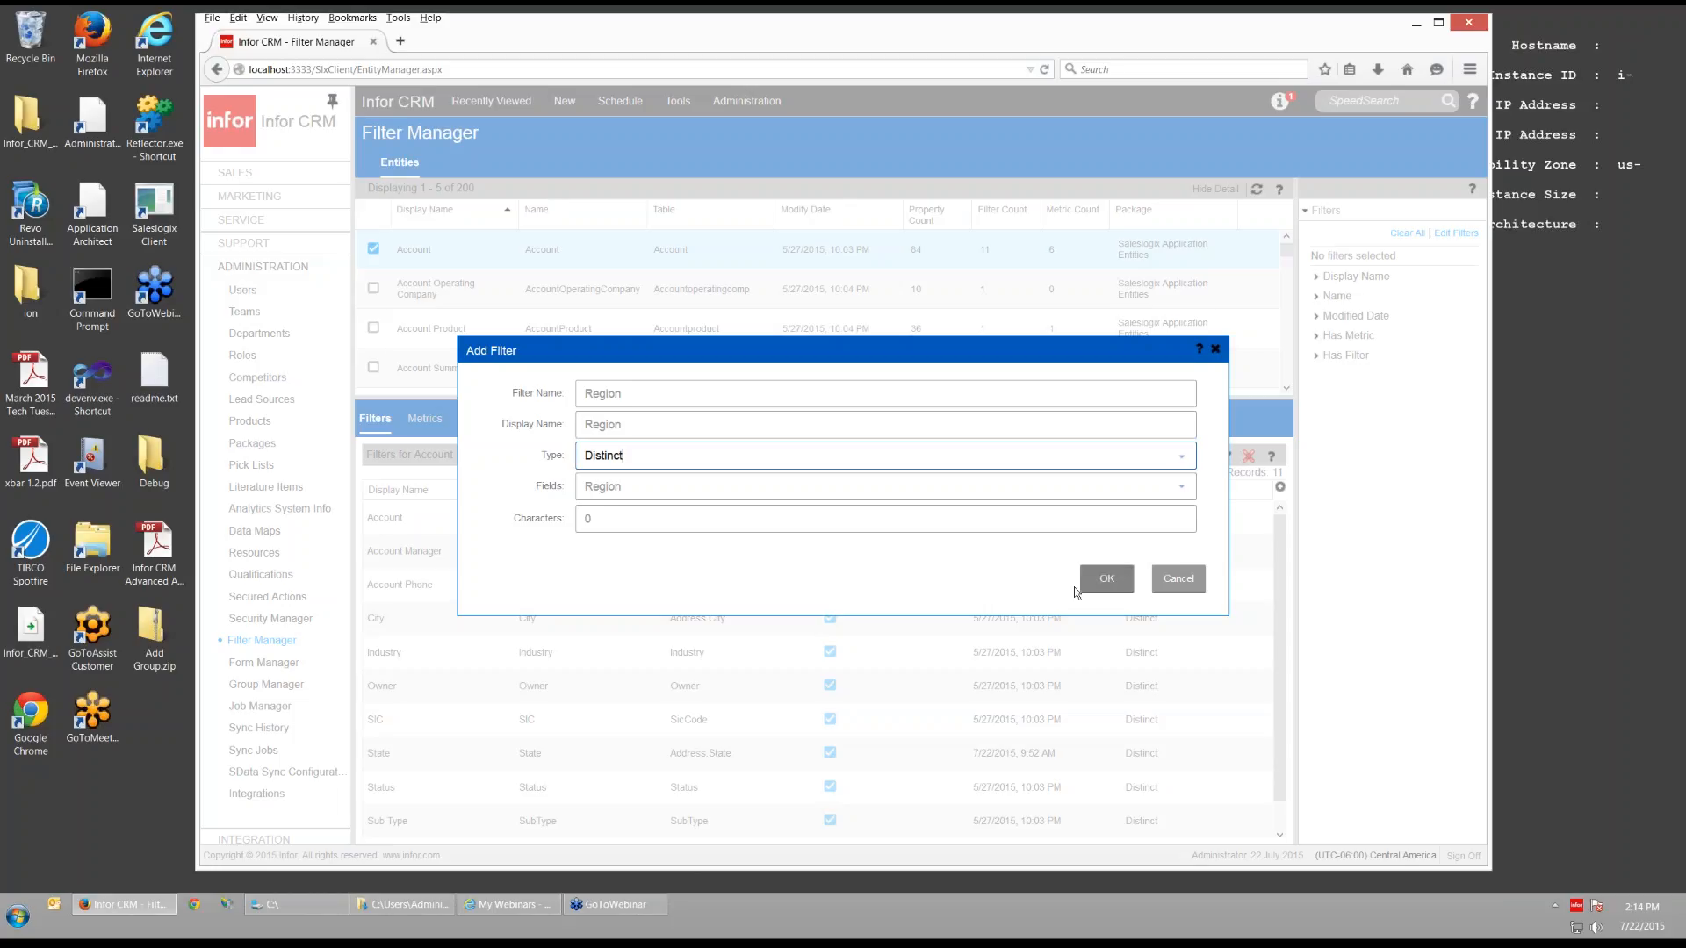
drag(594, 520, 569, 519)
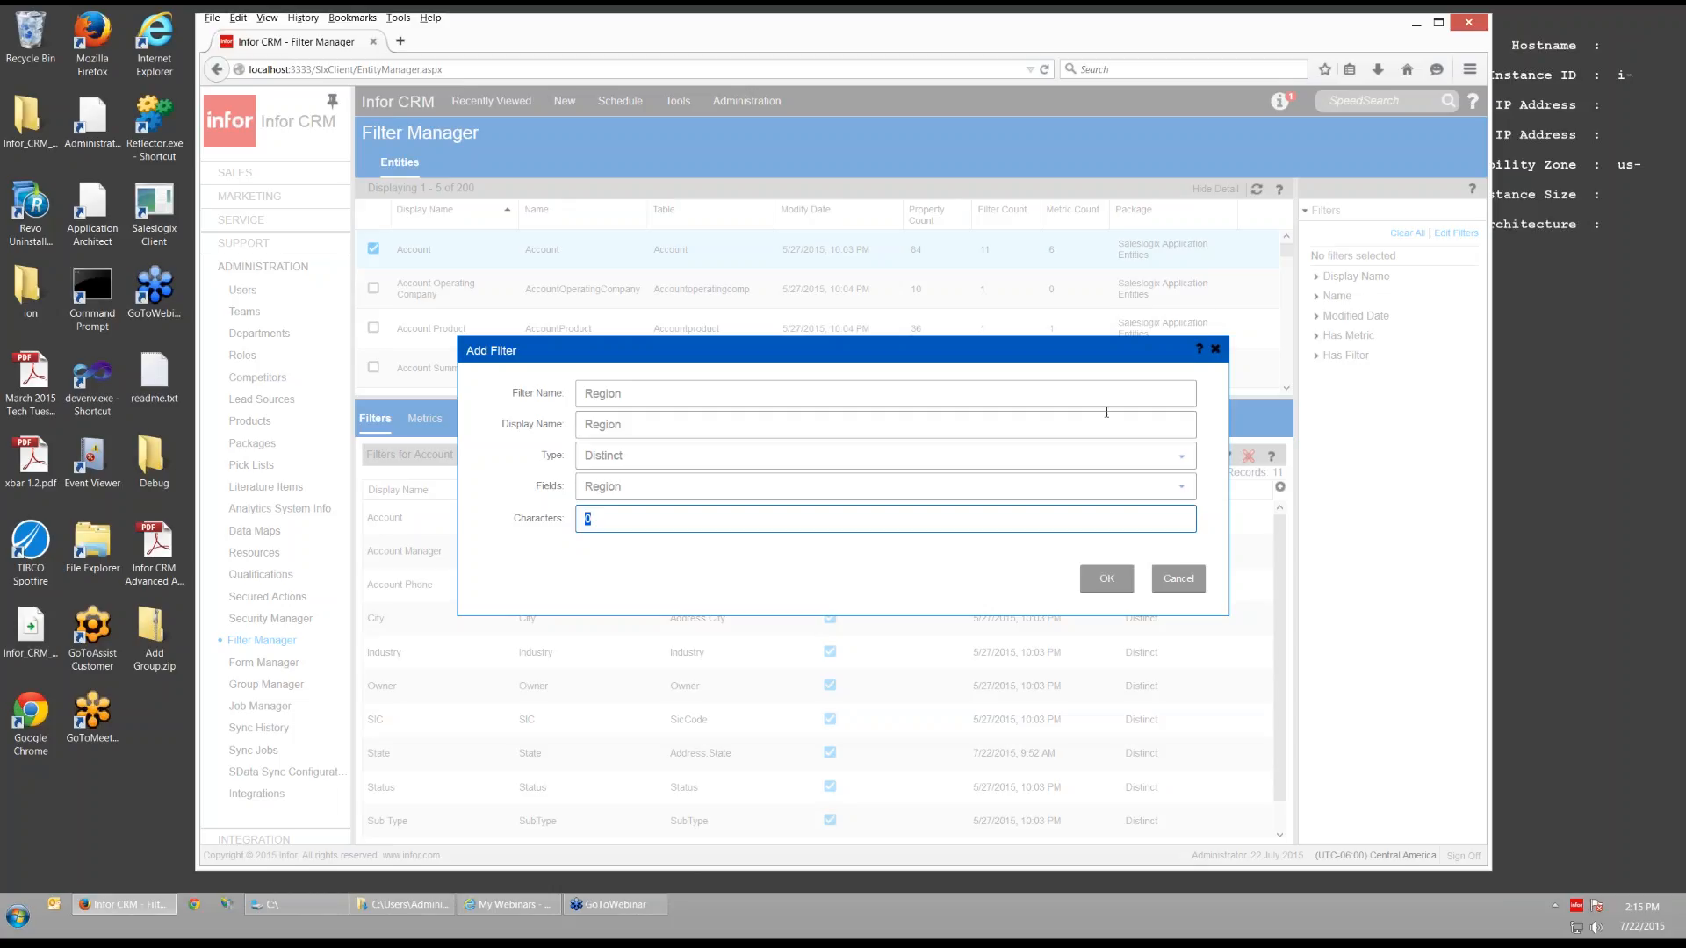
click(1102, 577)
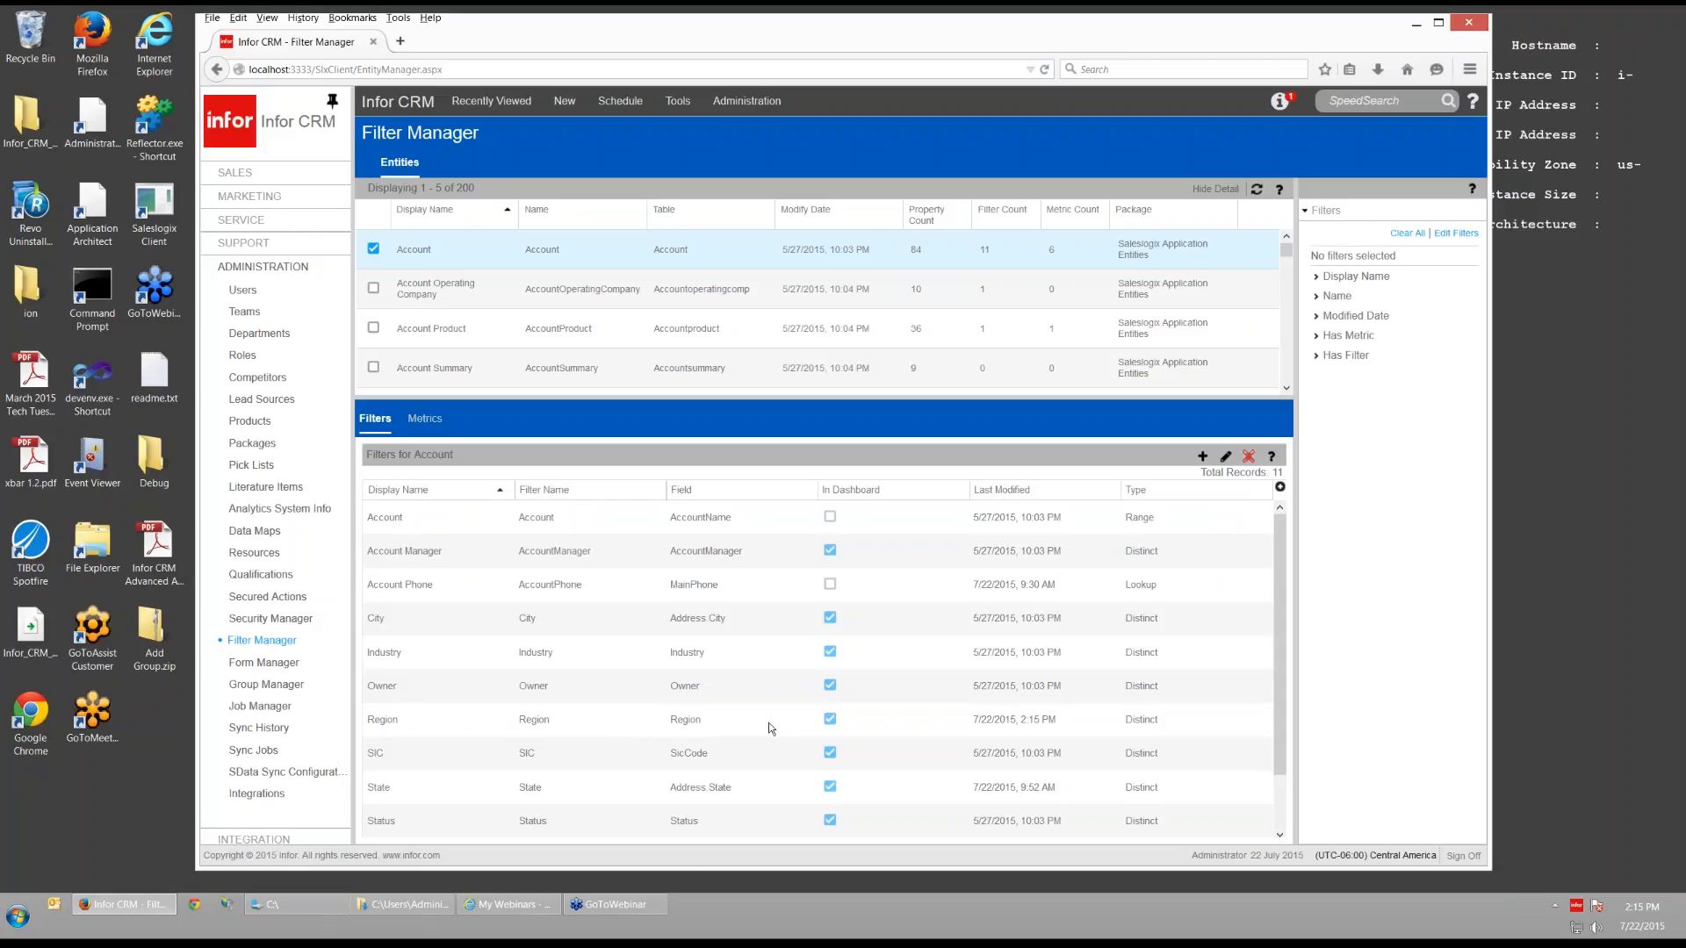
- Open the Accounts list from Sales to show the 1Customers group's 26 records
click(268, 173)
click(252, 218)
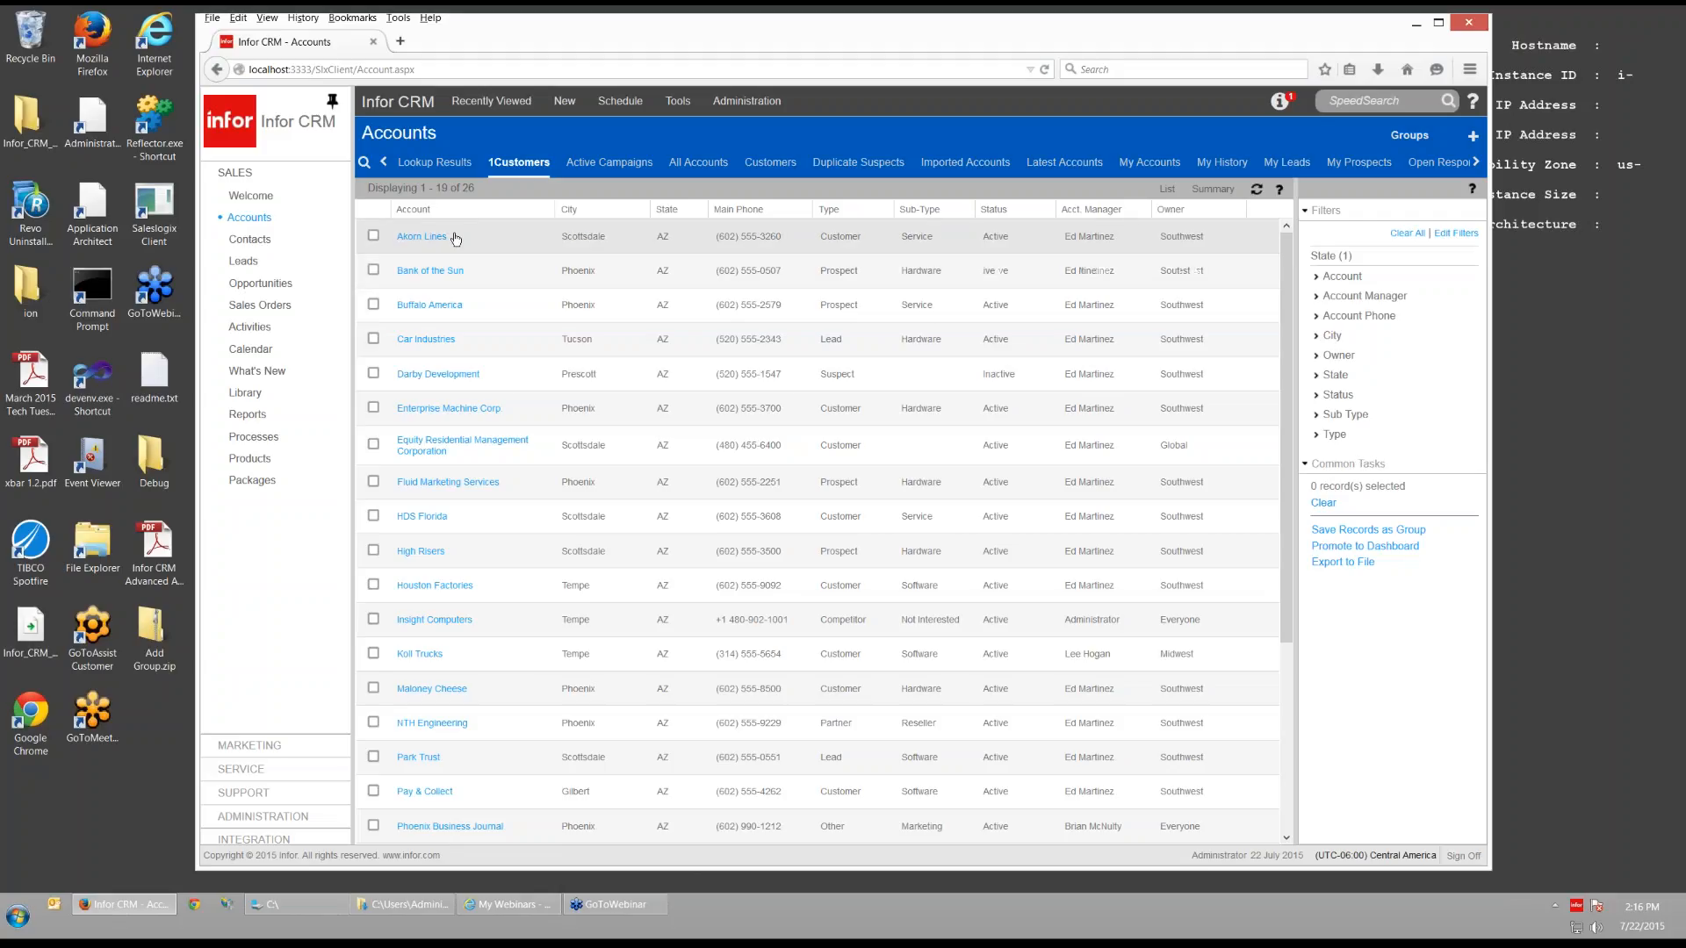
- Edit the 1Customers group's query and list the ACCOUNT fields on the Layout tab
click(524, 166)
click(536, 201)
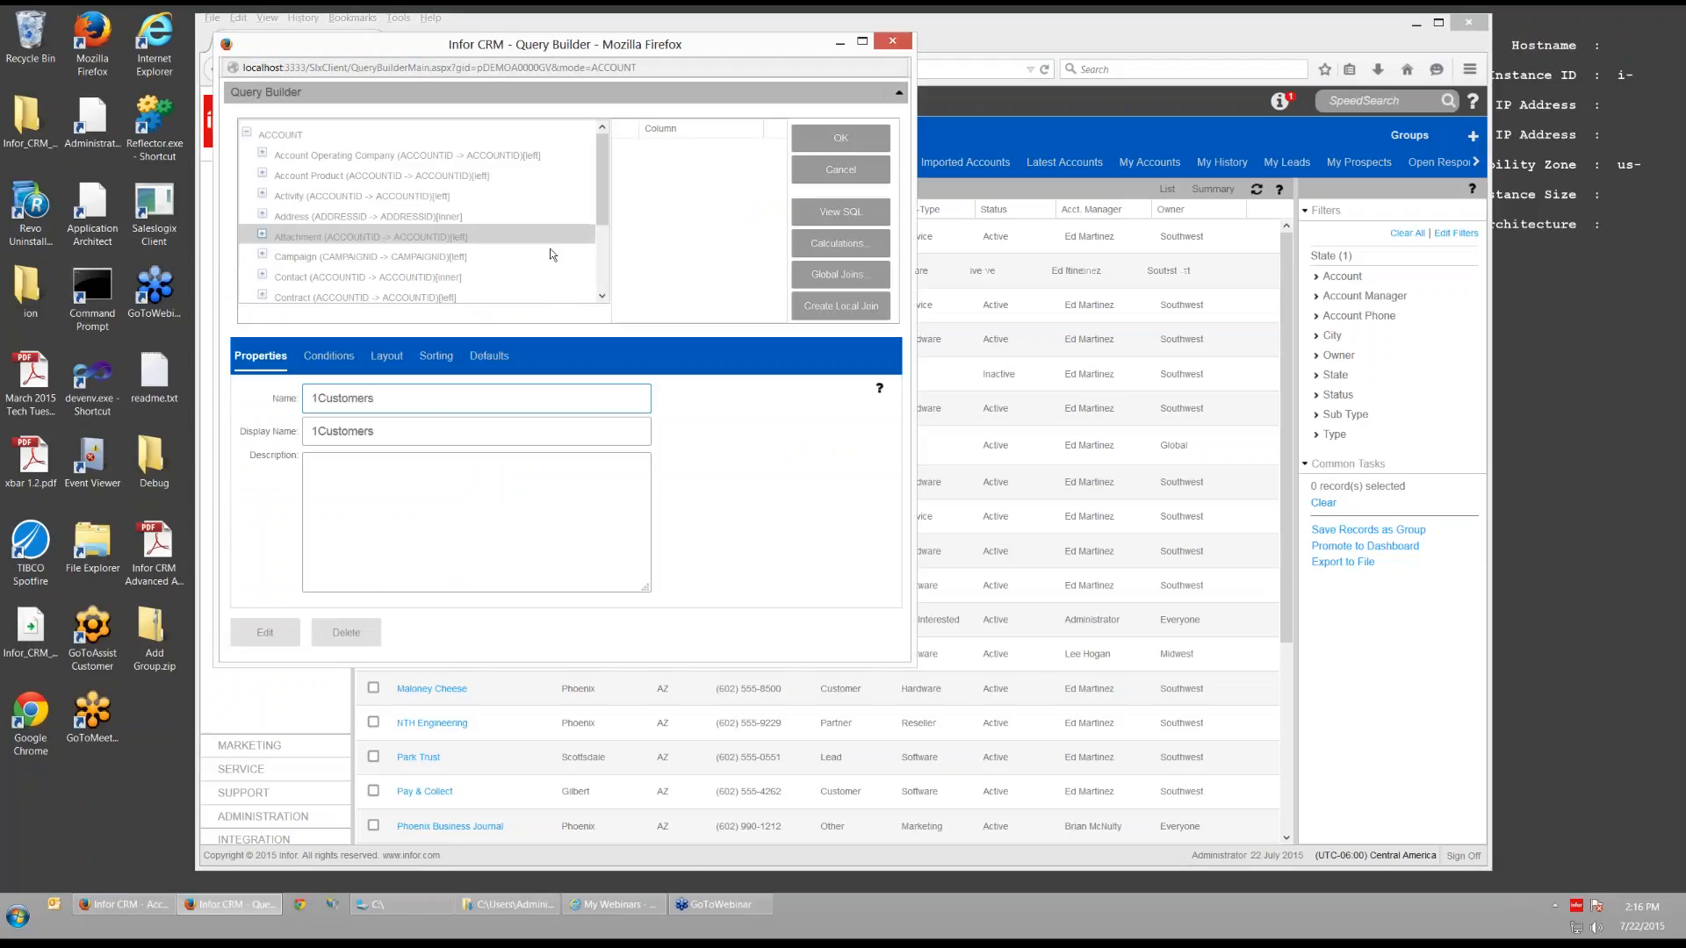
click(389, 360)
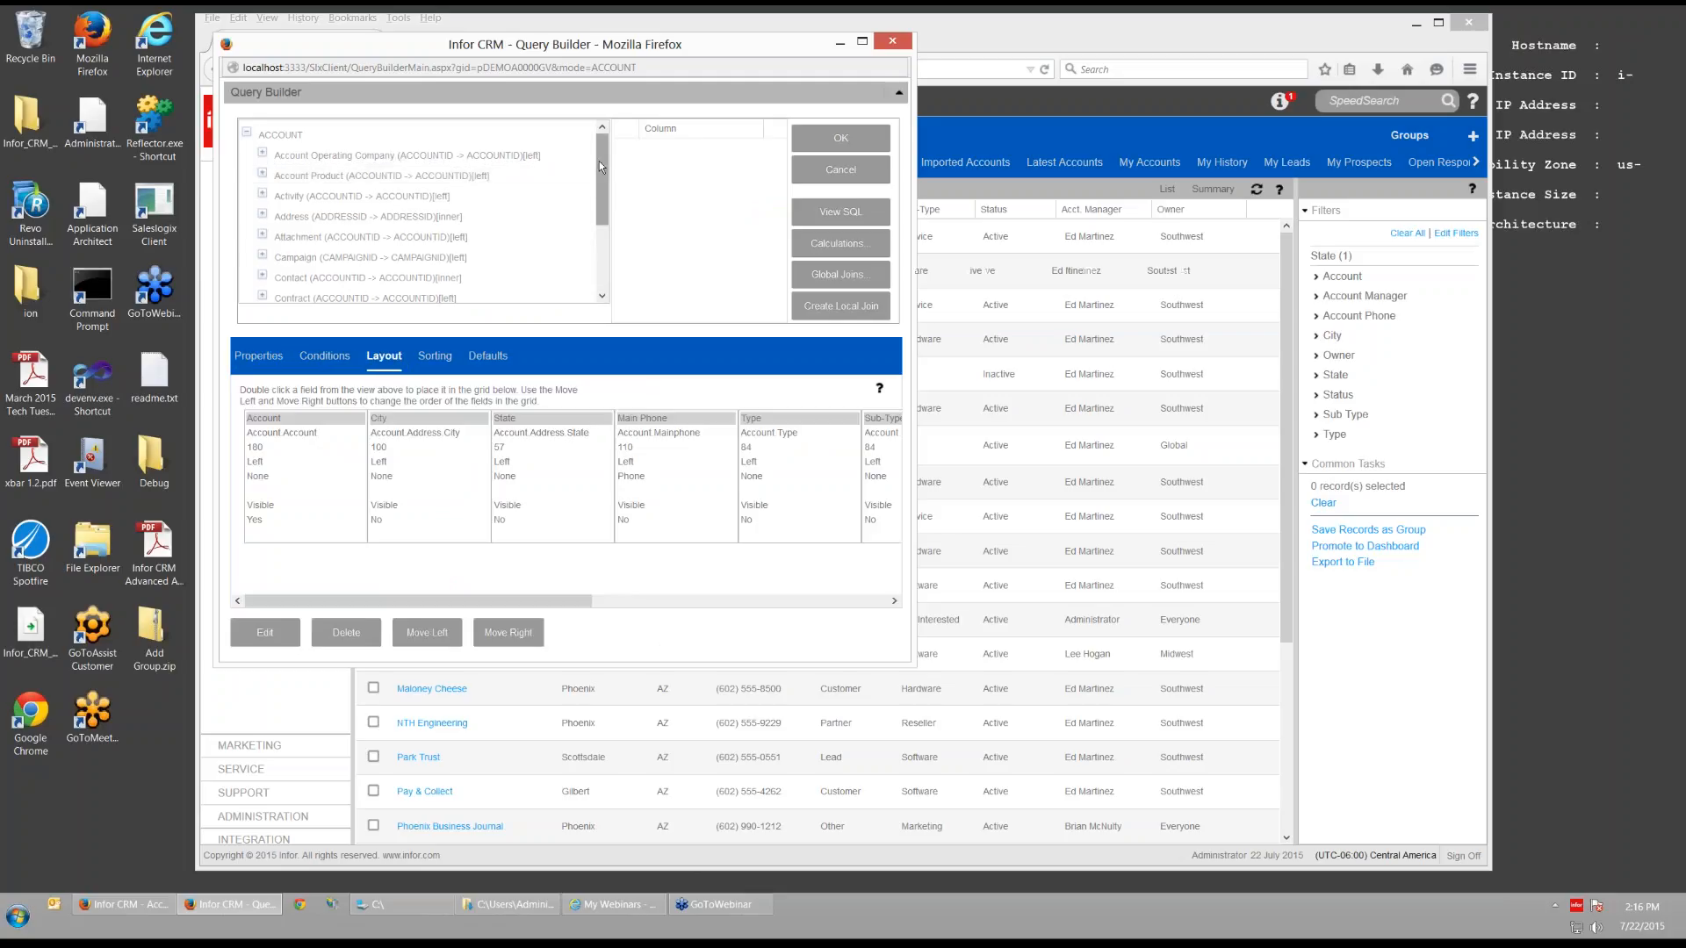
click(328, 135)
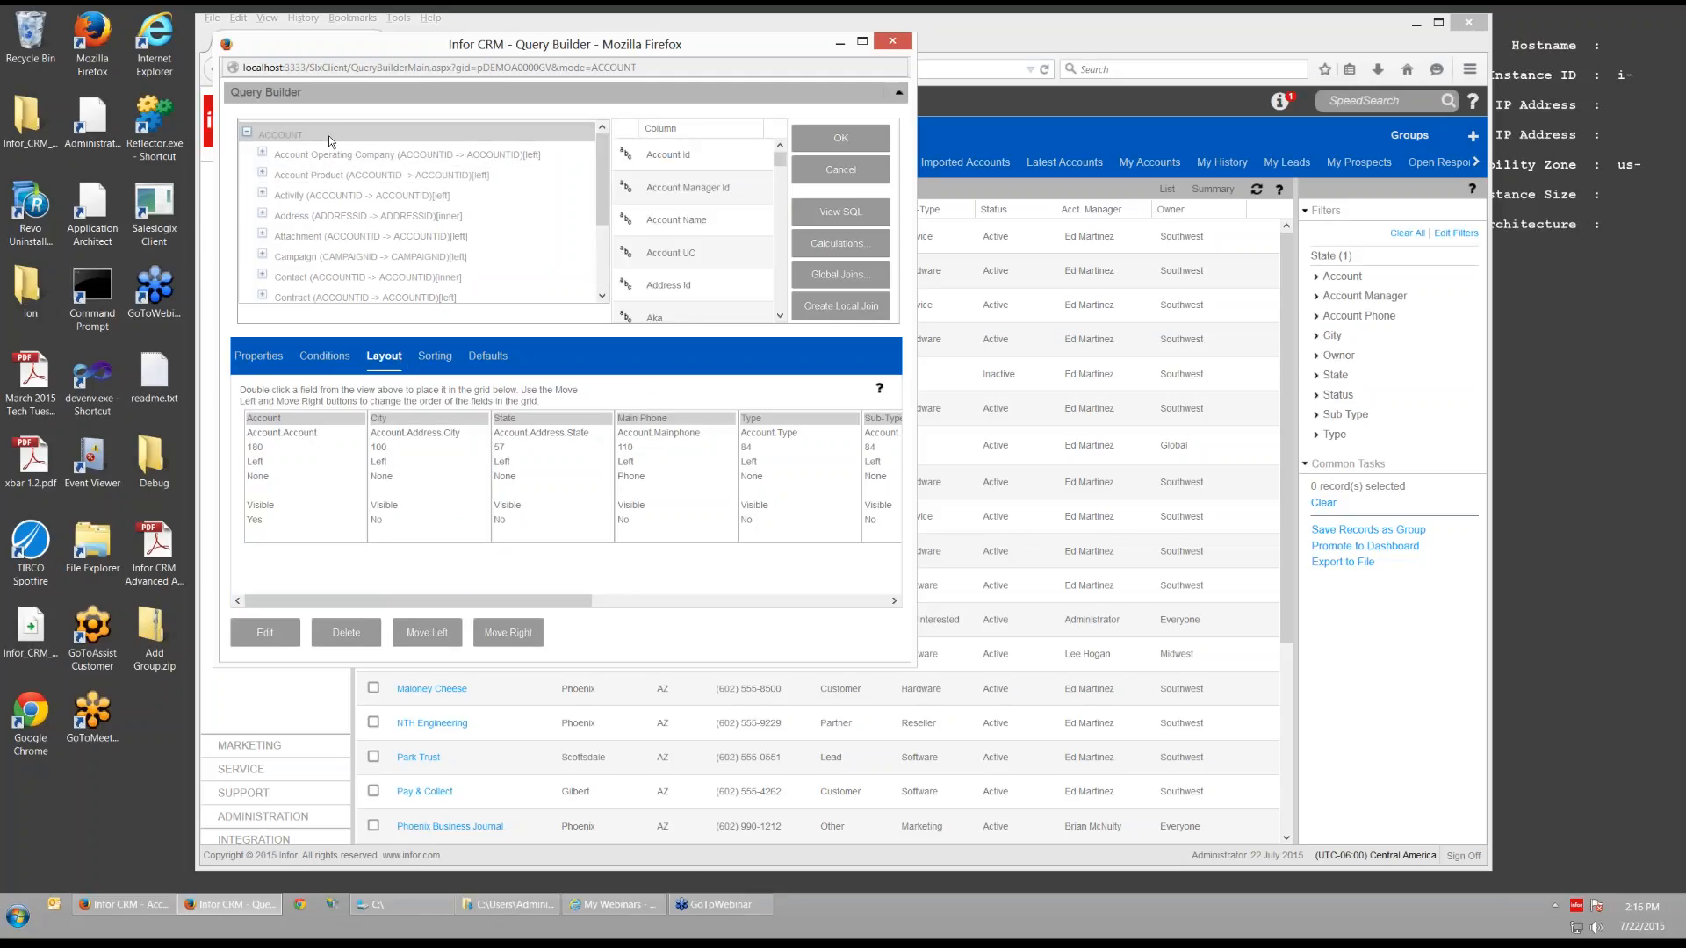
- Scroll the Account field list and drag the Region field into the column layout
drag(777, 163, 772, 257)
click(780, 317)
click(781, 317)
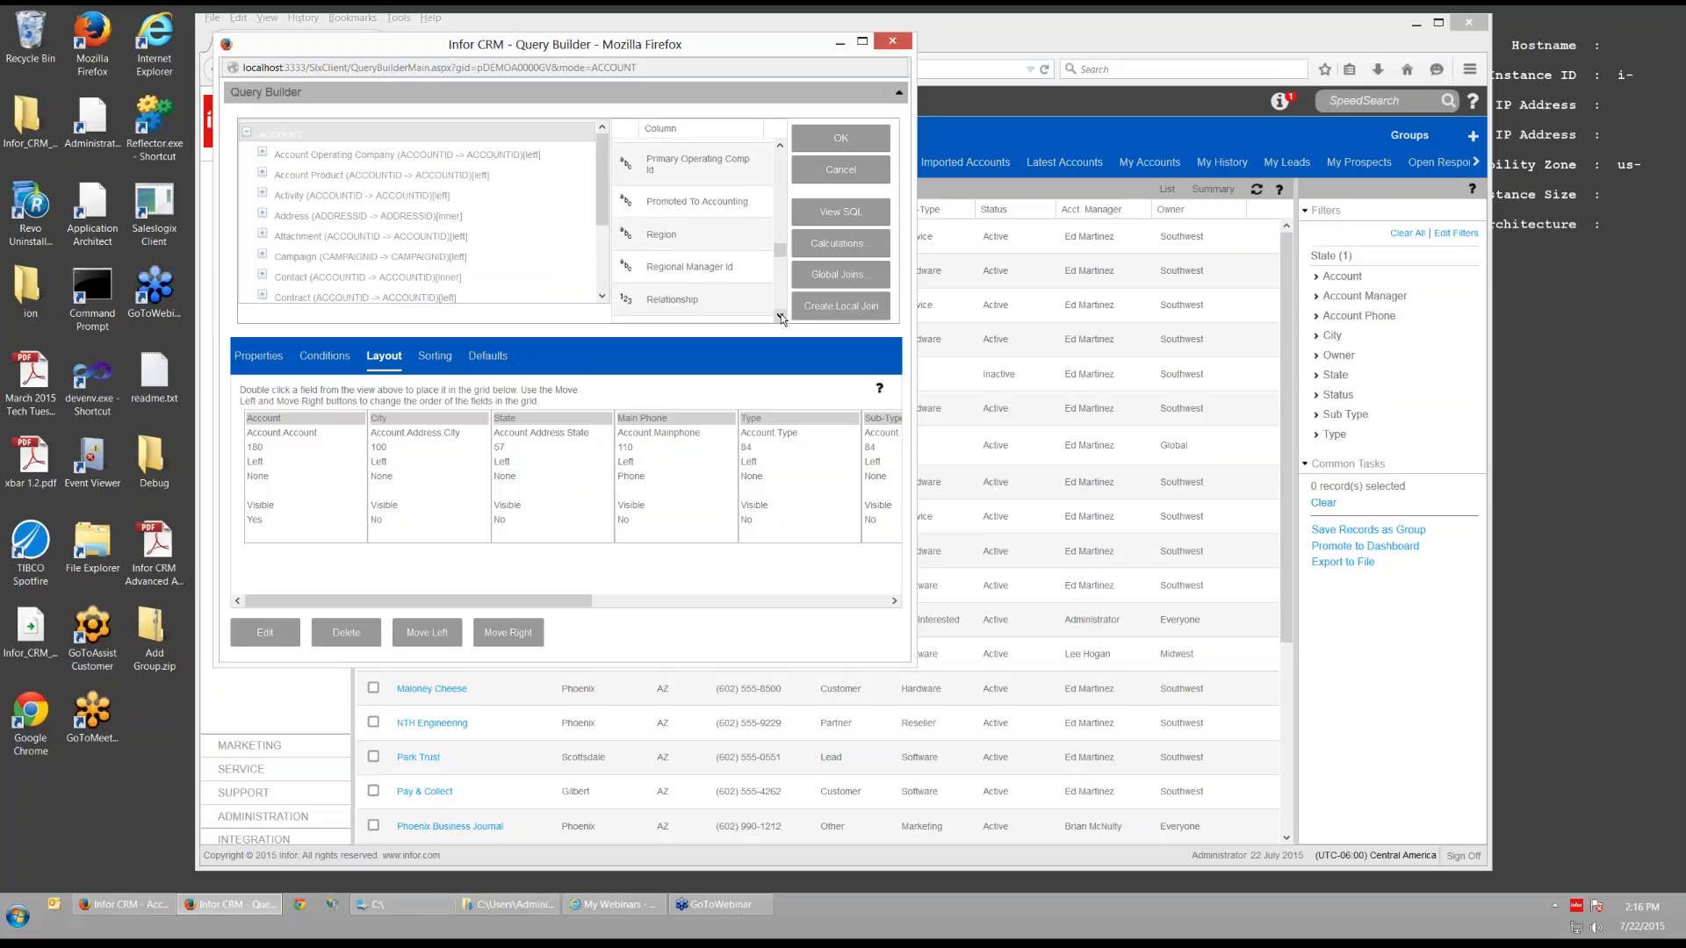
click(655, 233)
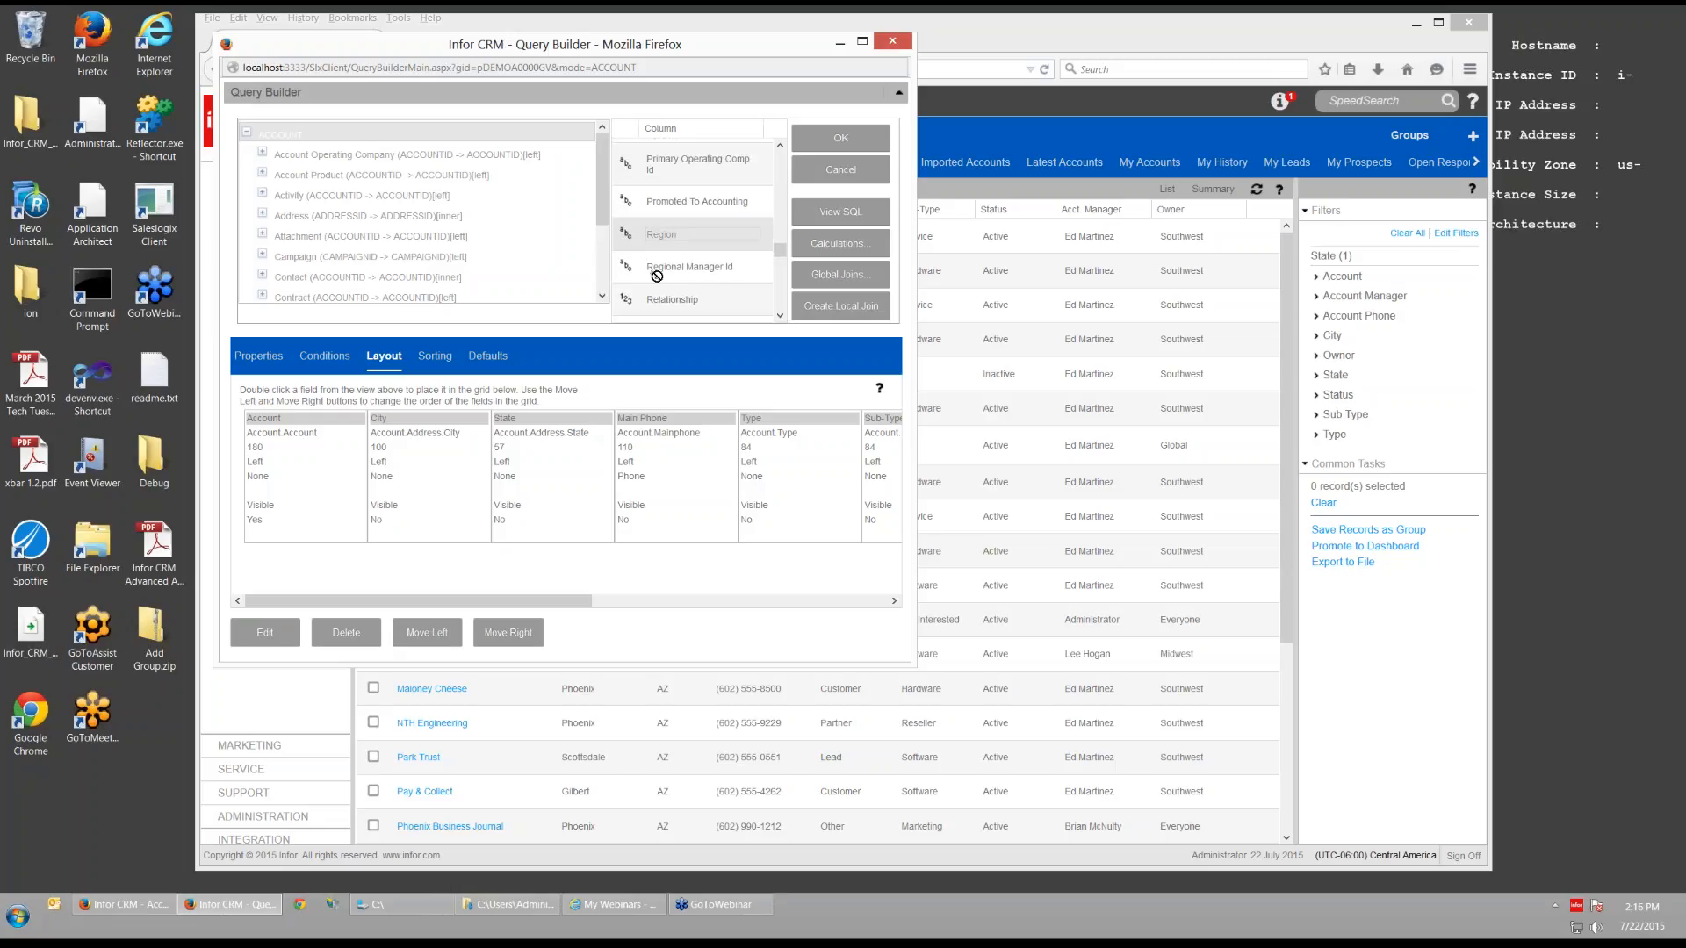
drag(629, 239, 675, 447)
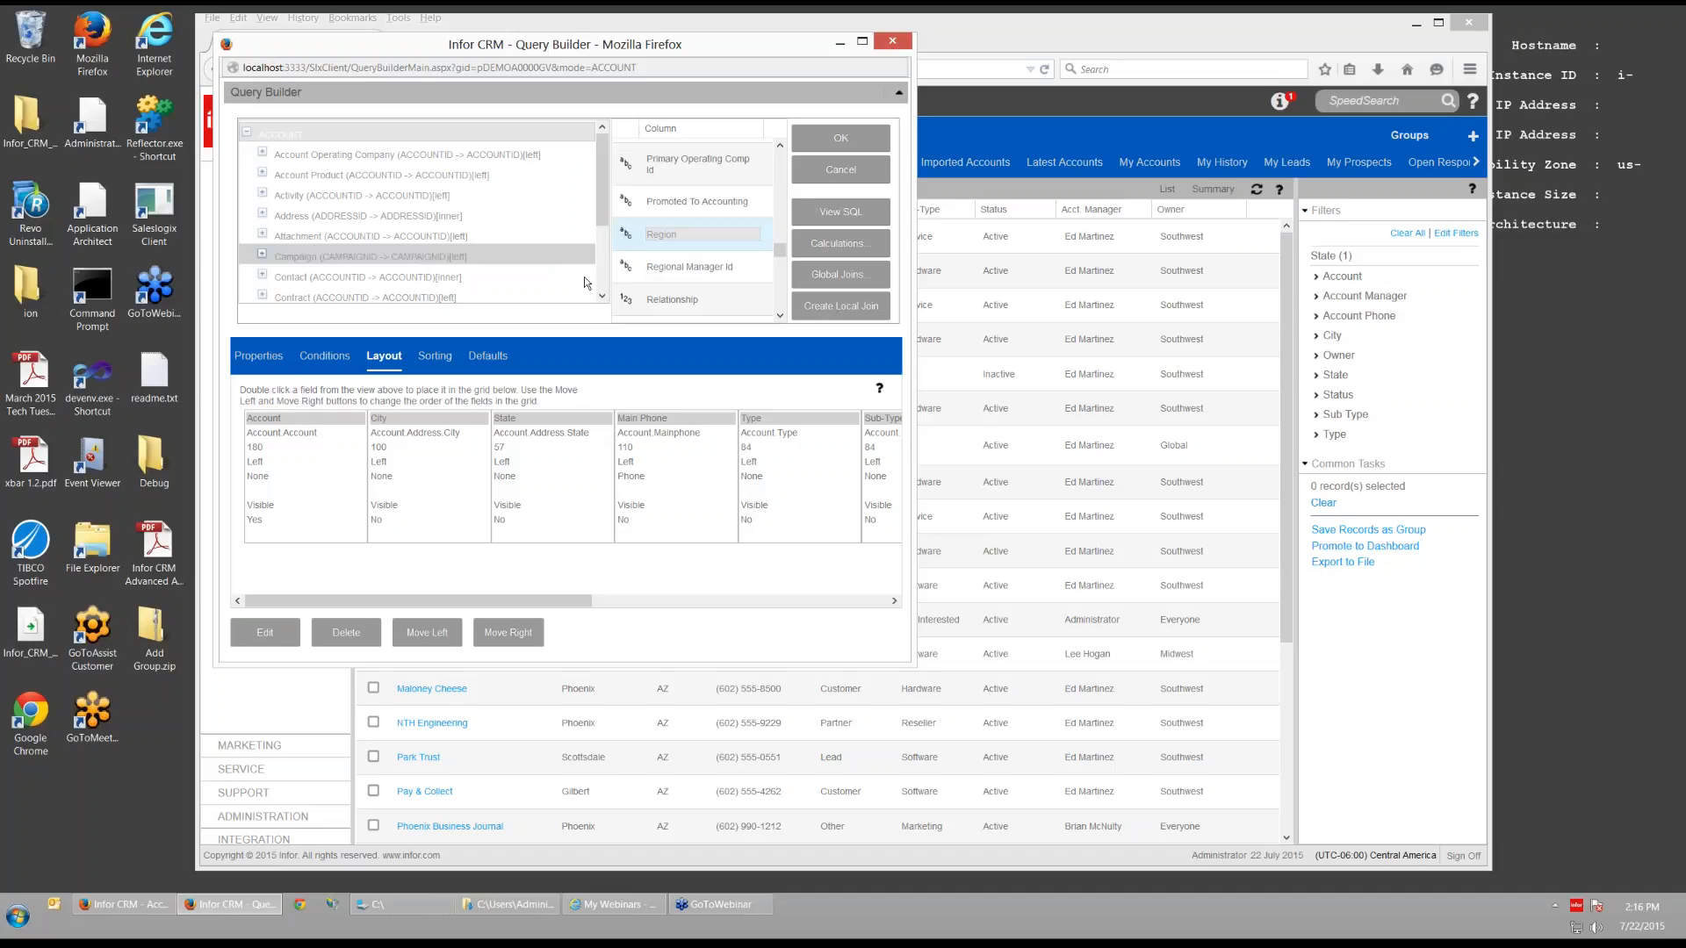
- Inspect the Main Phone column settings, retry adding Region, and relist the Account fields
click(626, 456)
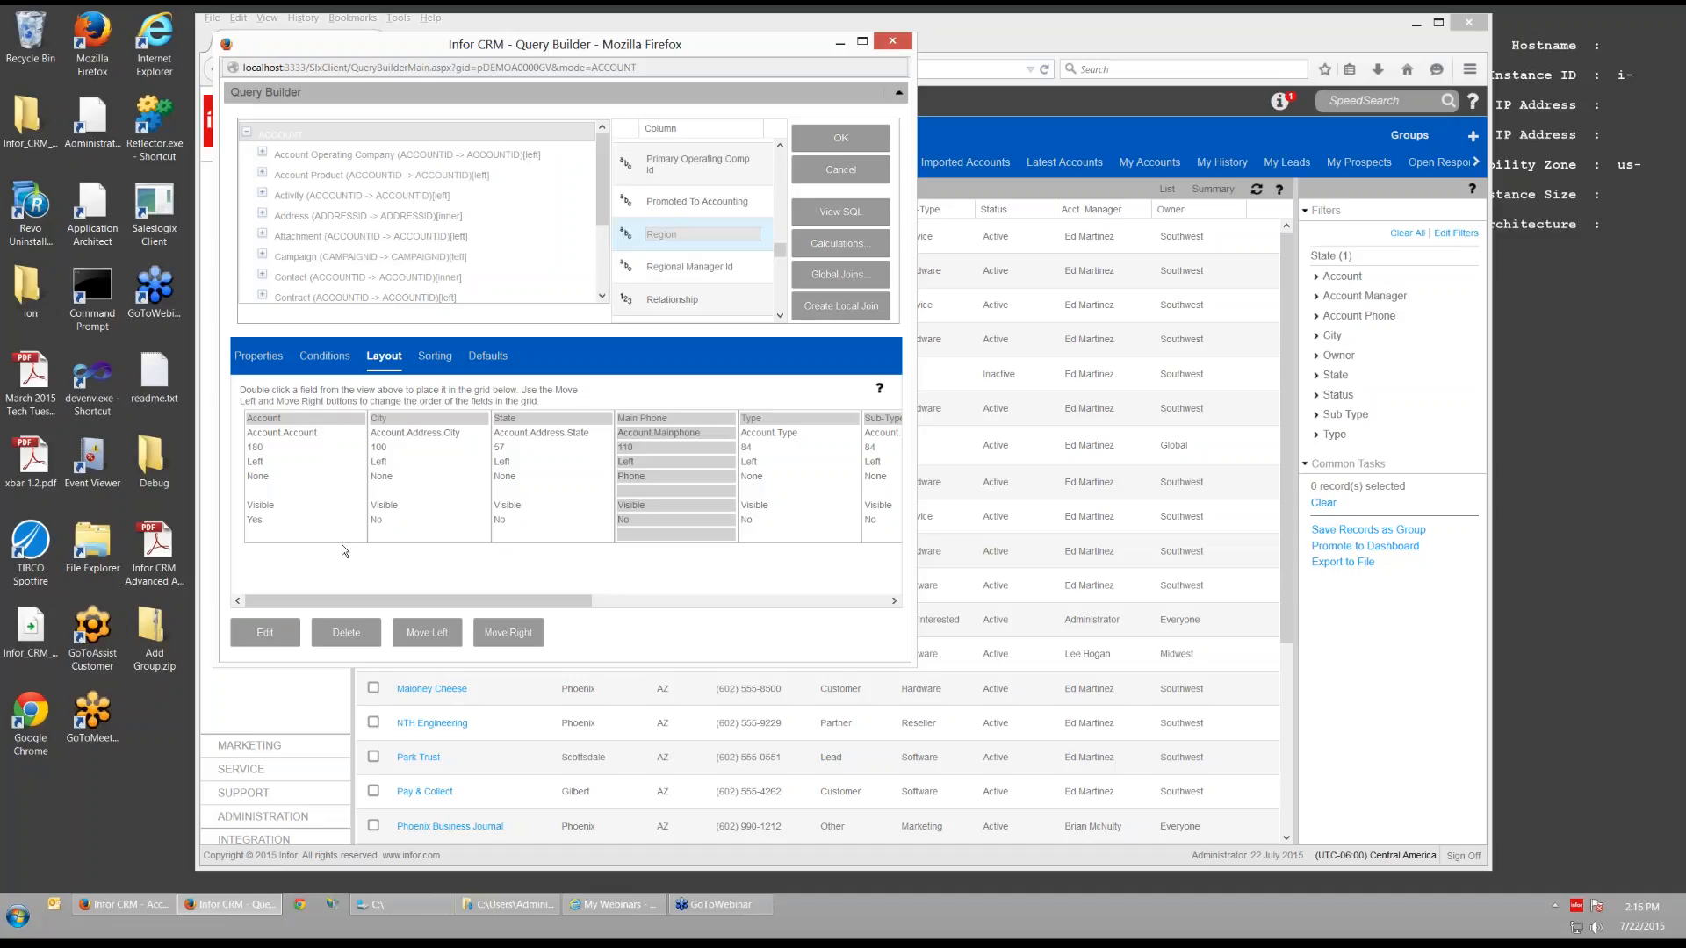
click(265, 632)
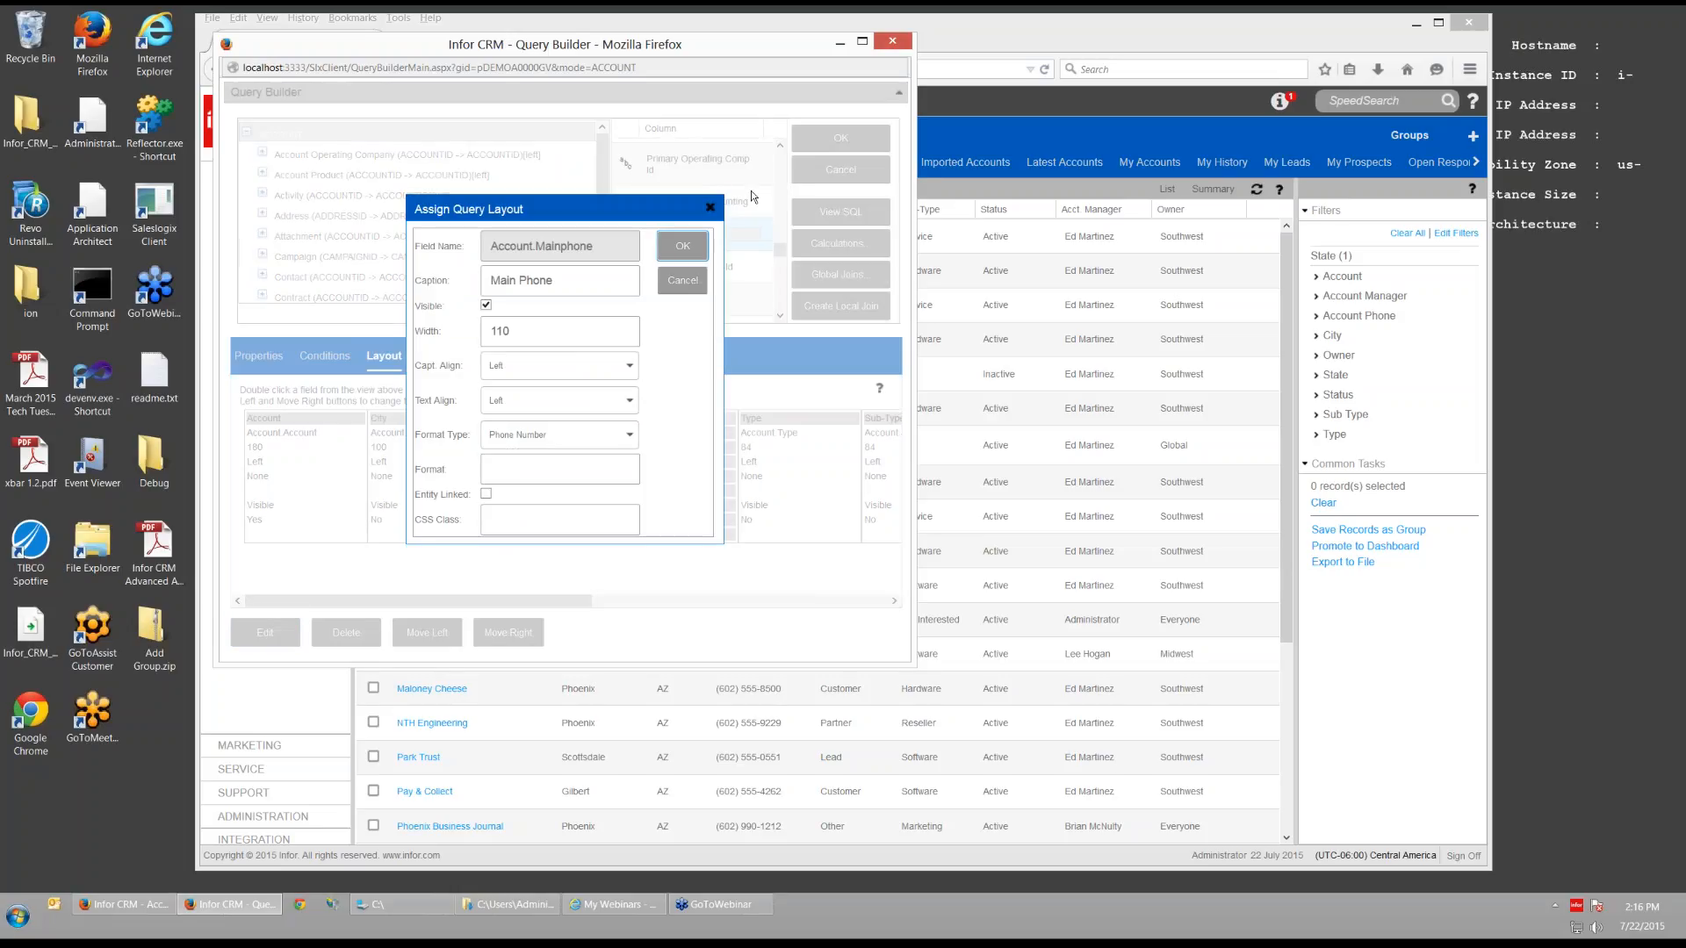
click(671, 279)
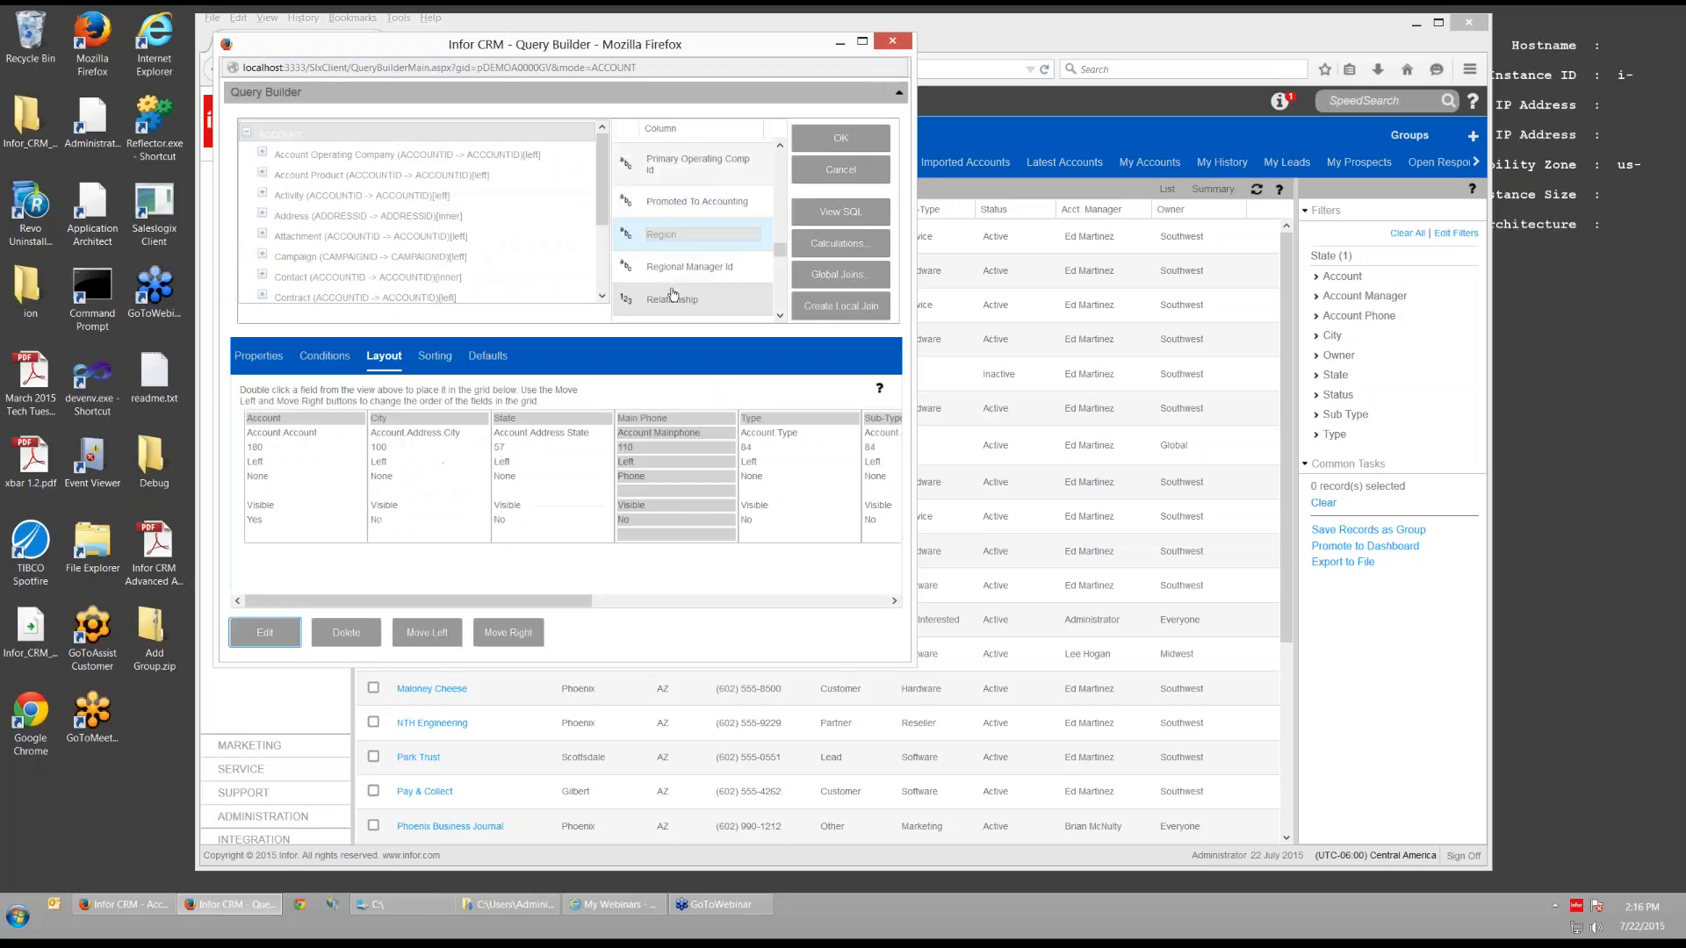
click(636, 241)
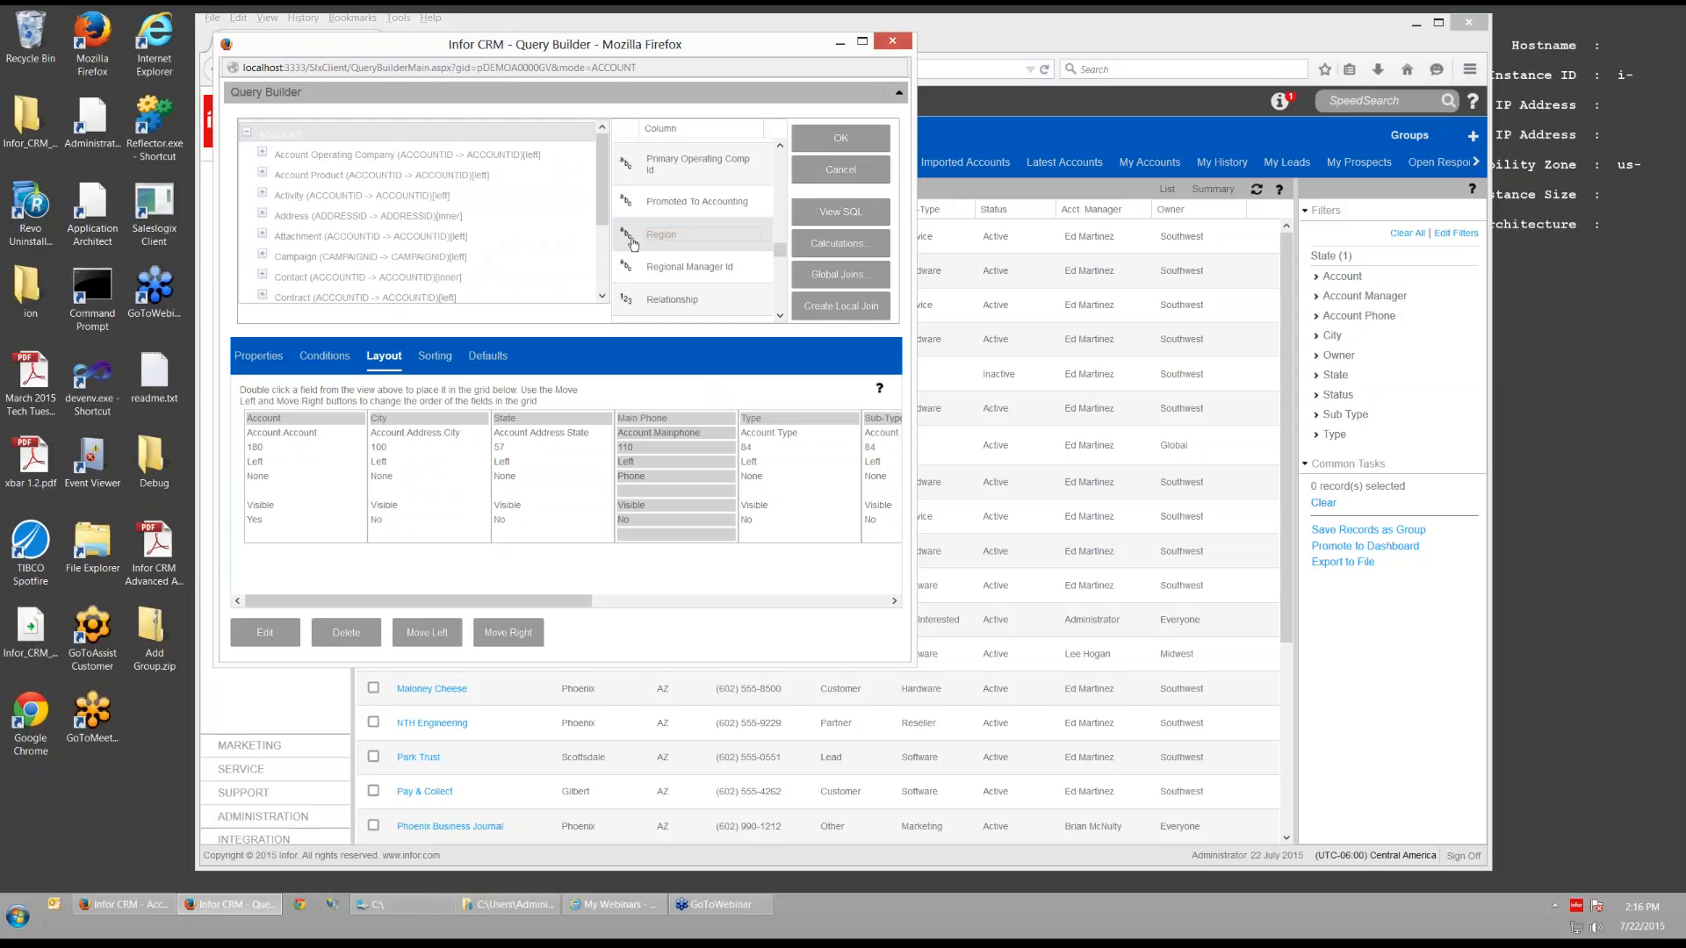
drag(633, 244, 719, 433)
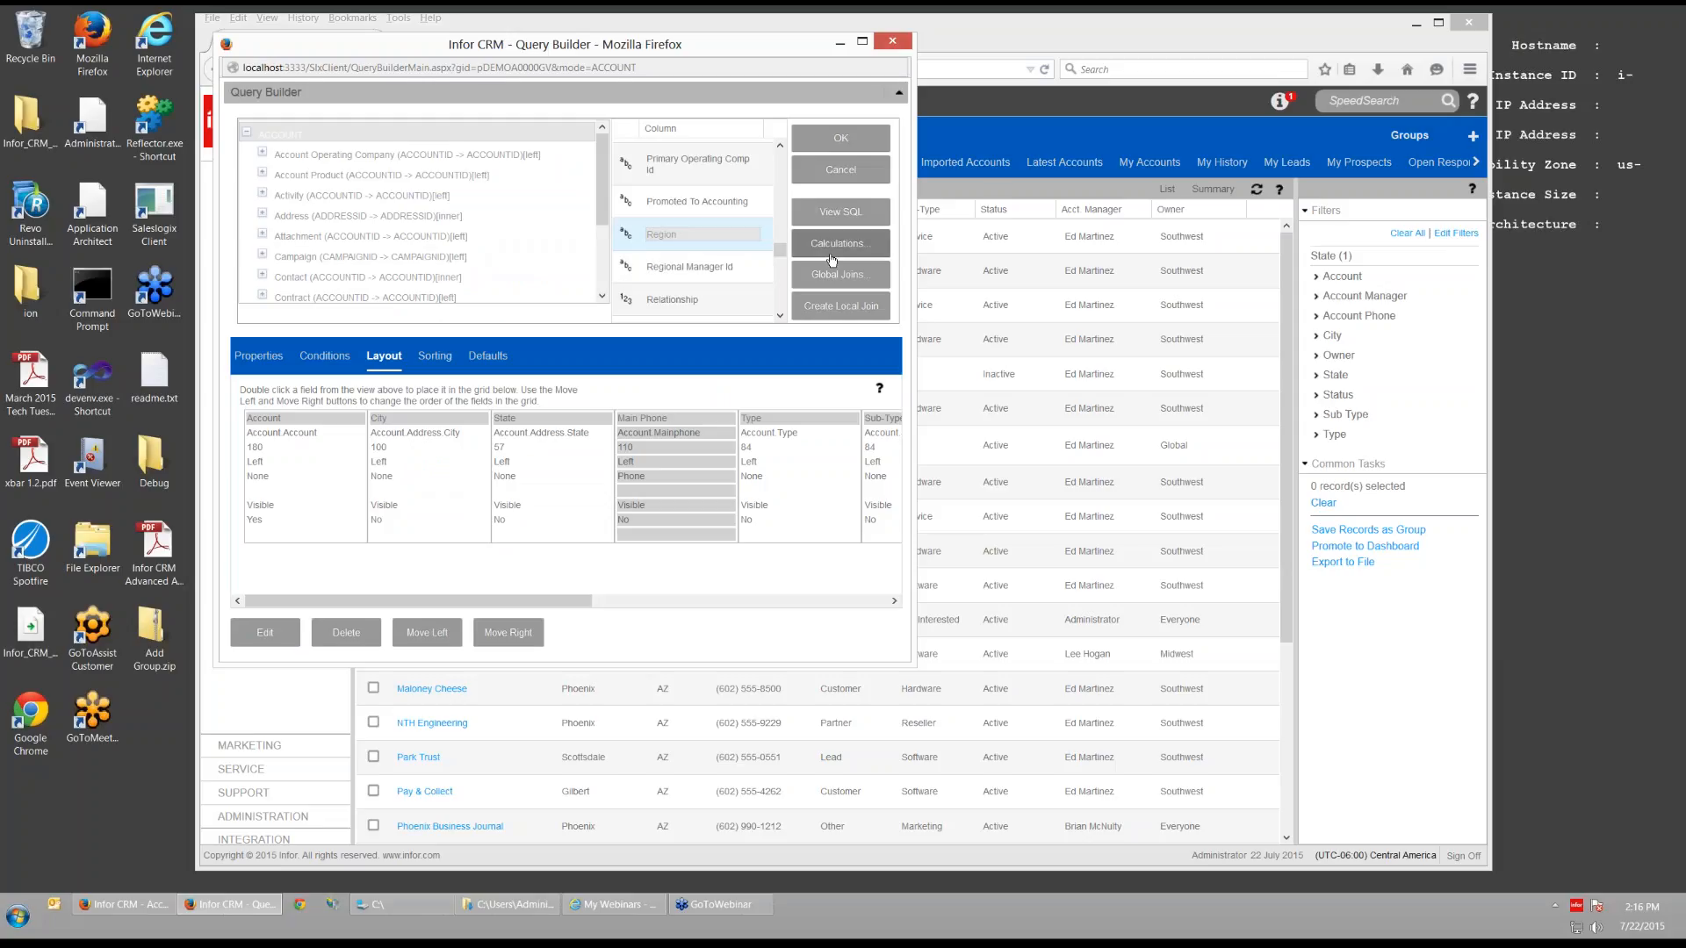
click(330, 152)
click(304, 139)
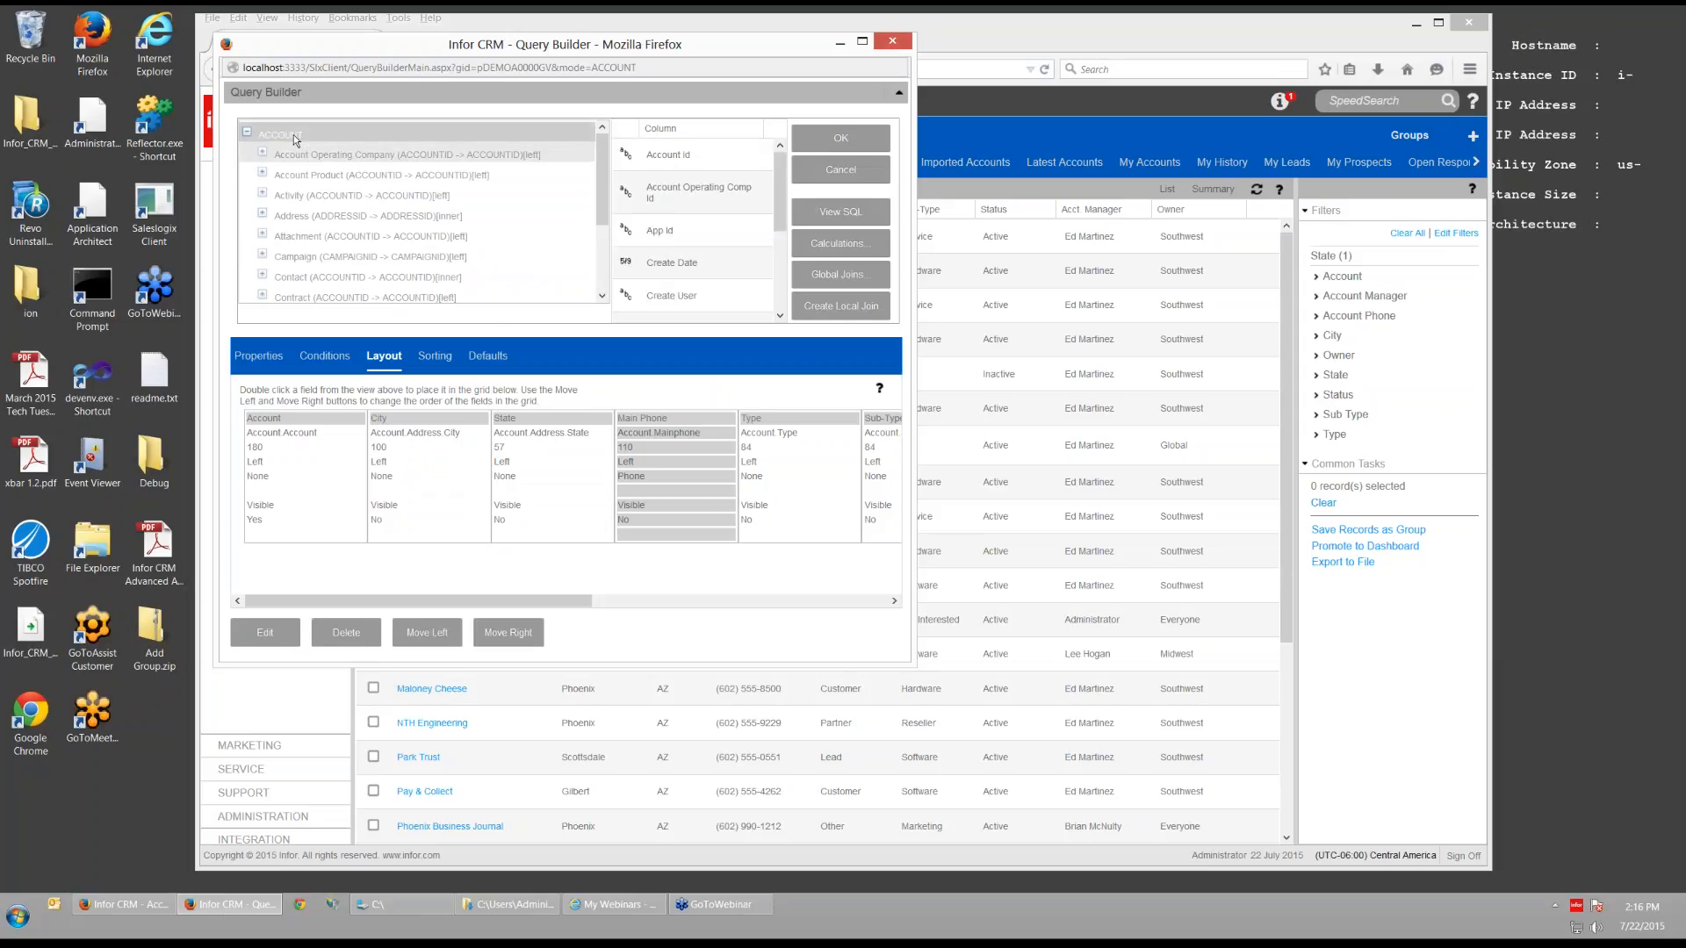
- Retry adding Region to the layout and check the Main Phone column settings without changes
drag(781, 162, 781, 254)
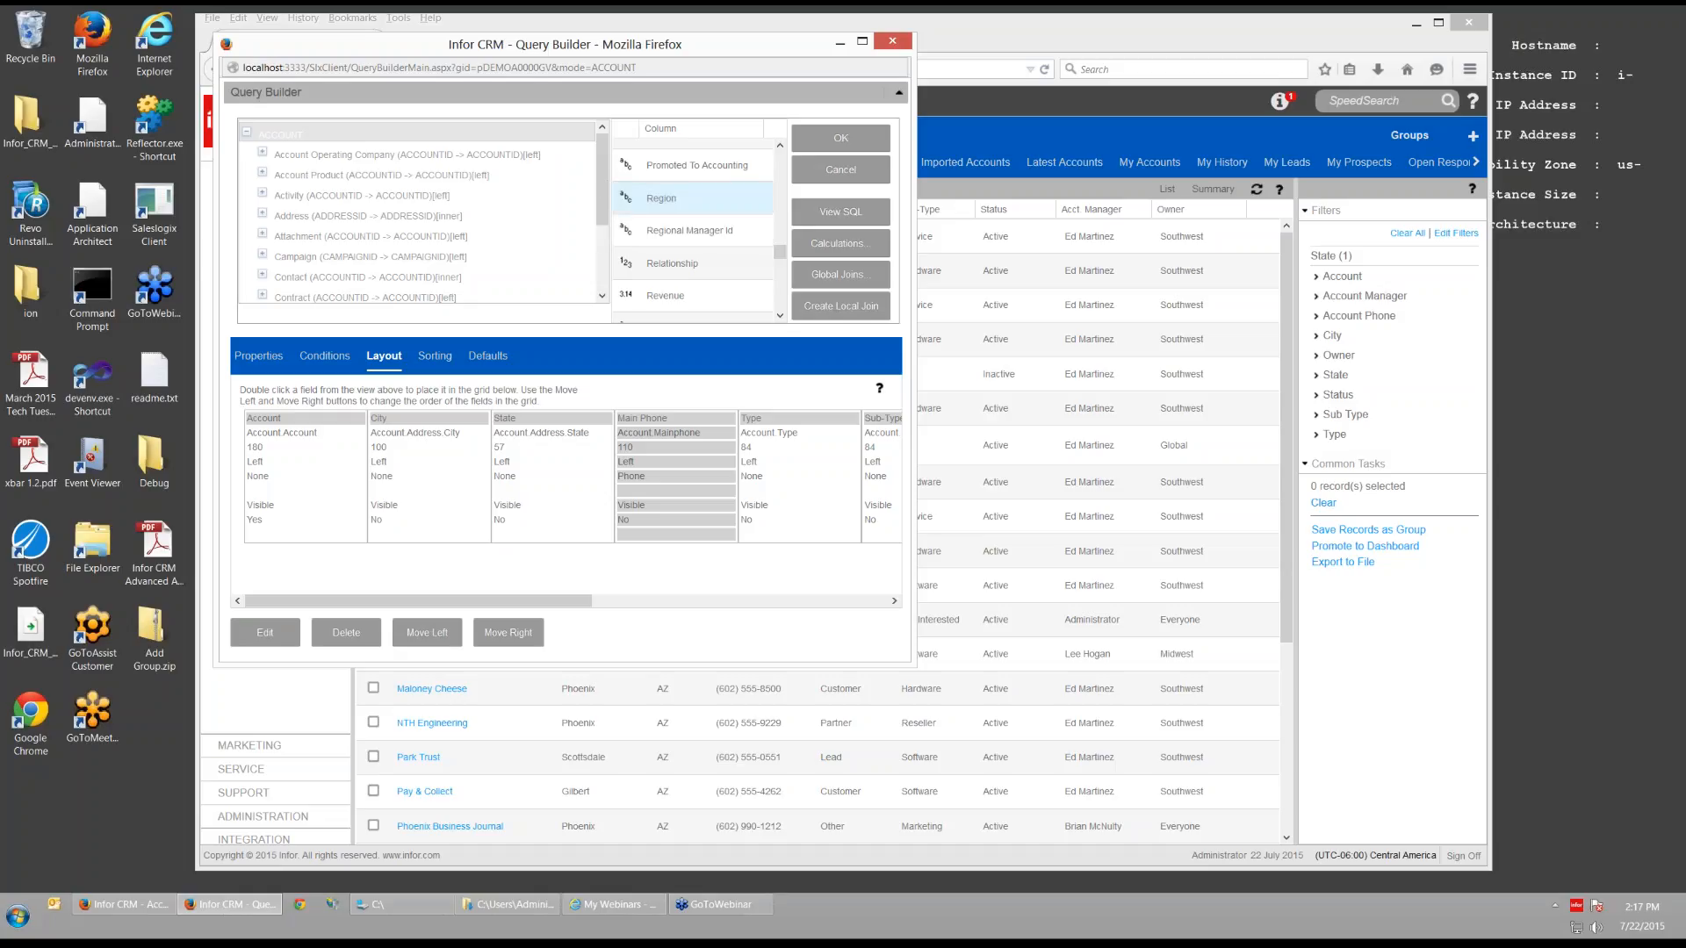
double_click(627, 204)
click(273, 633)
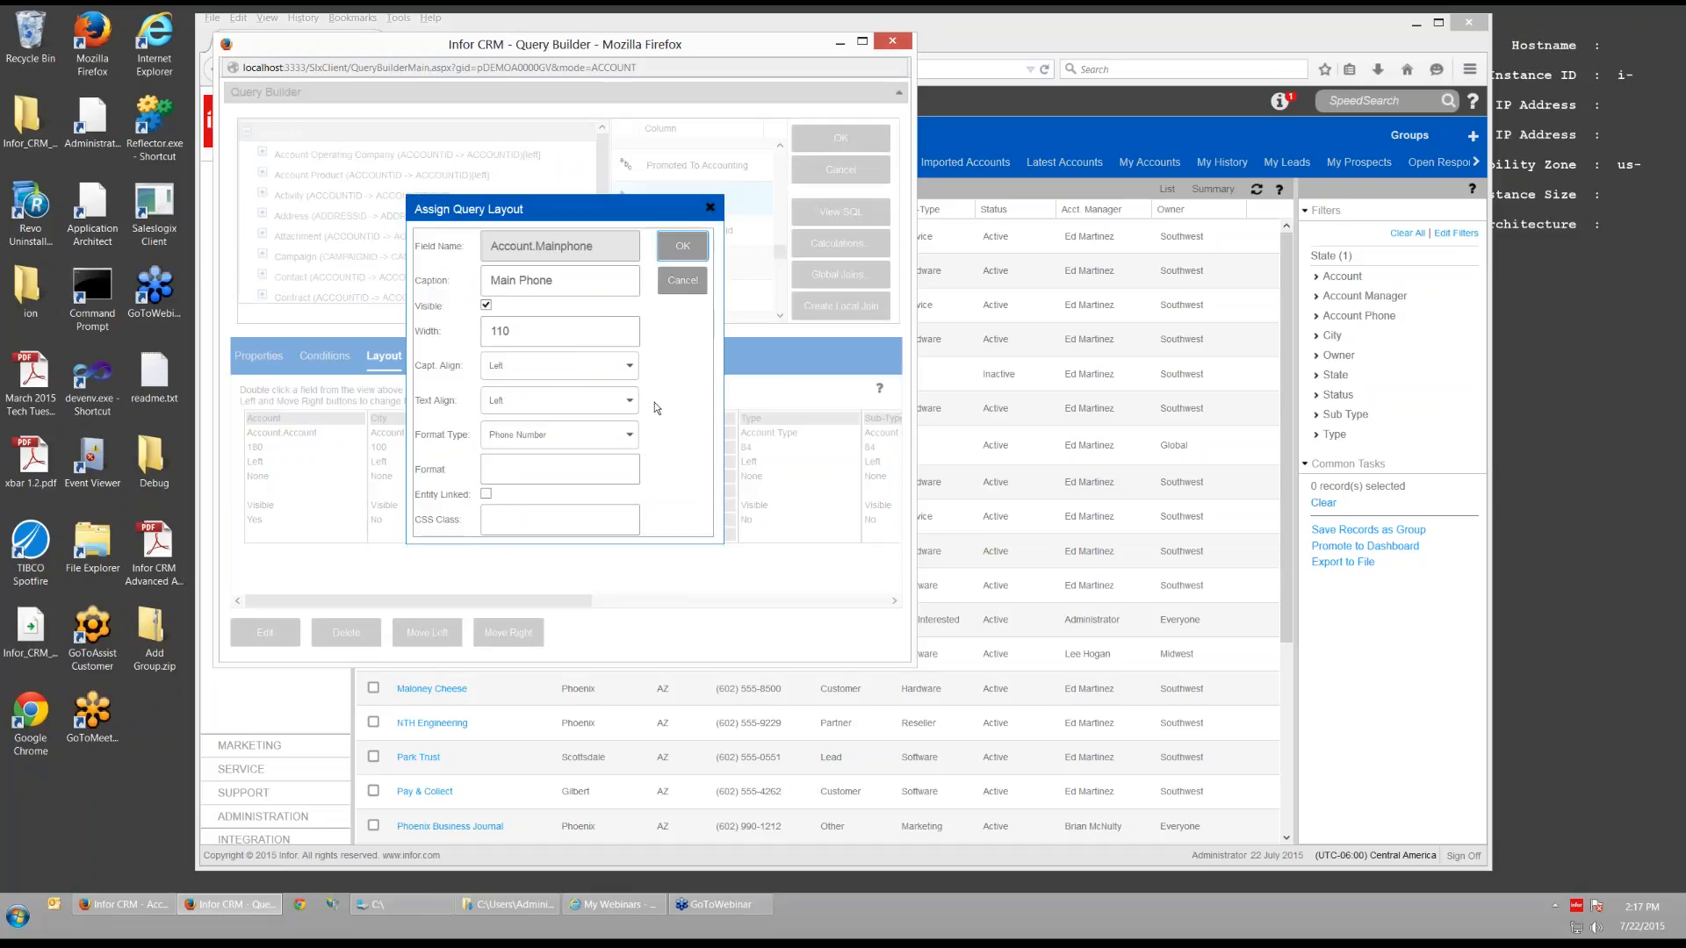
click(682, 280)
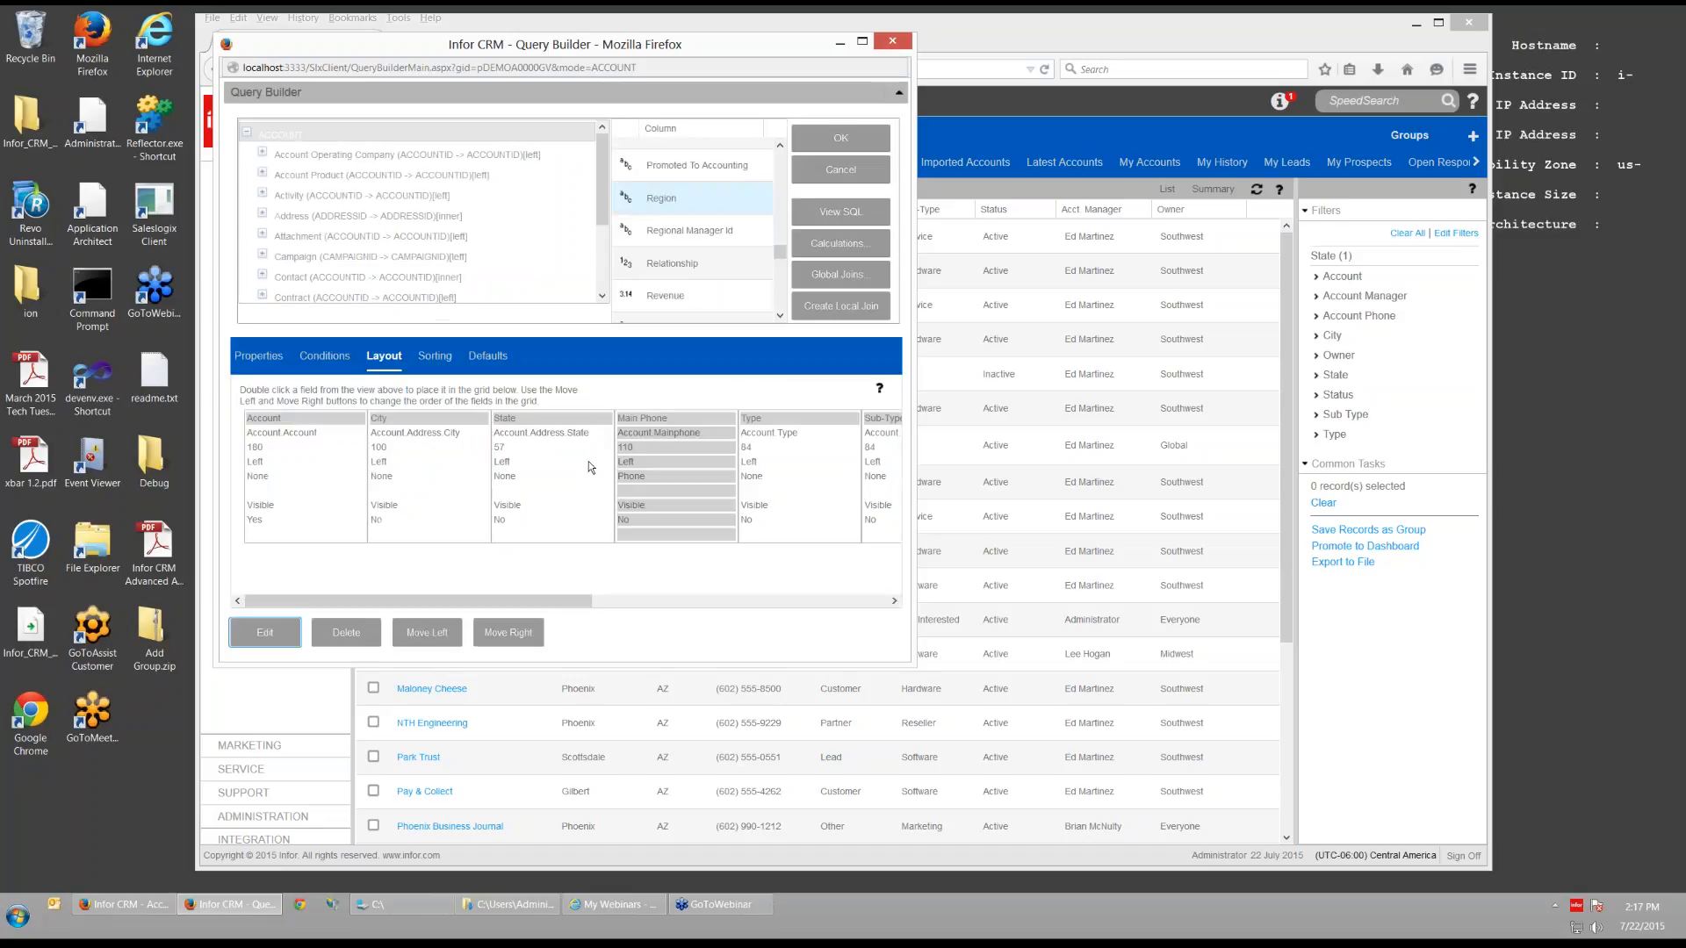
- Add Relationship as the last layout column, after Sub-Type, Status, Acct Manager and Owner
click(815, 477)
click(903, 475)
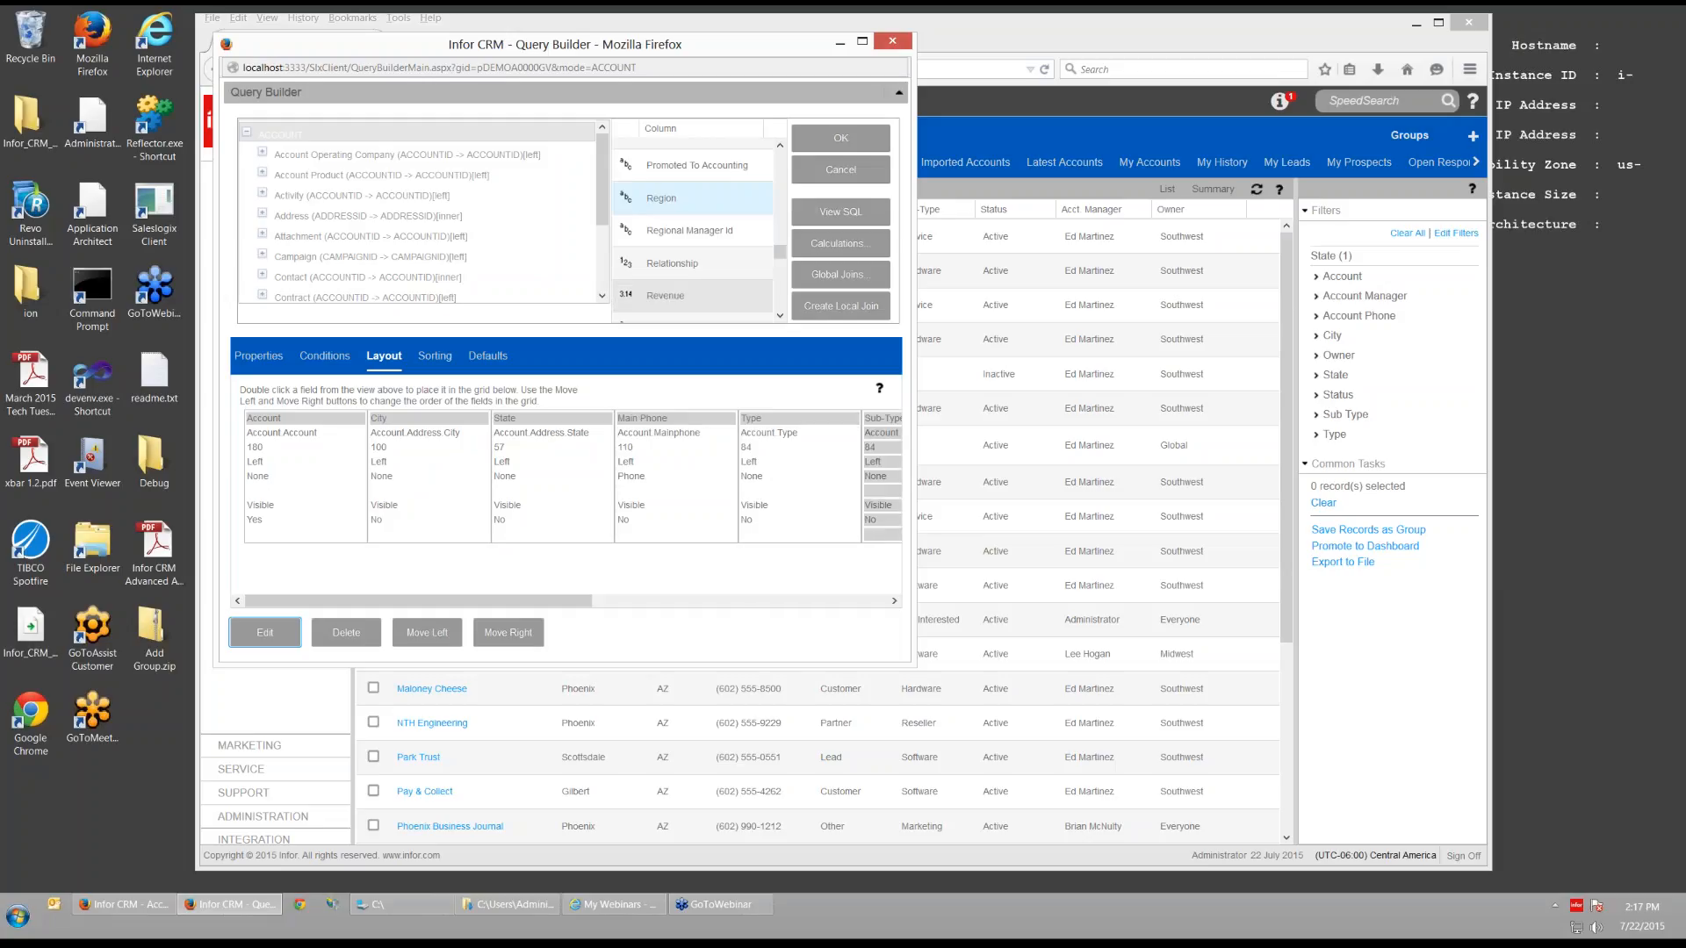
drag(654, 264, 818, 456)
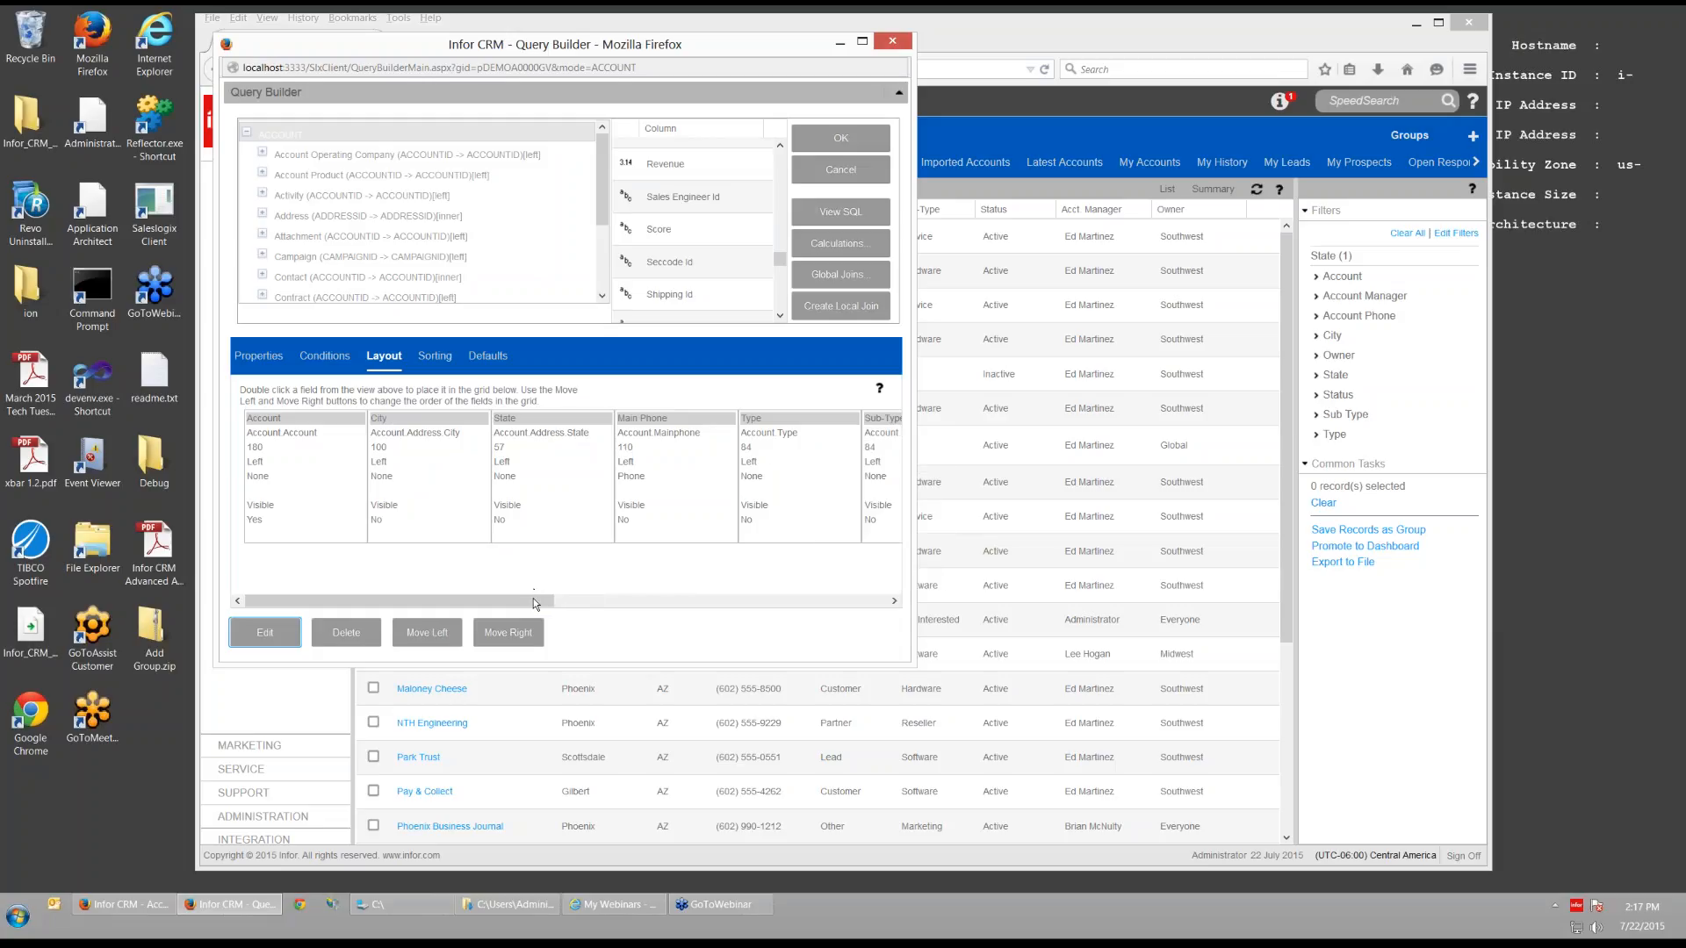
drag(533, 601, 861, 597)
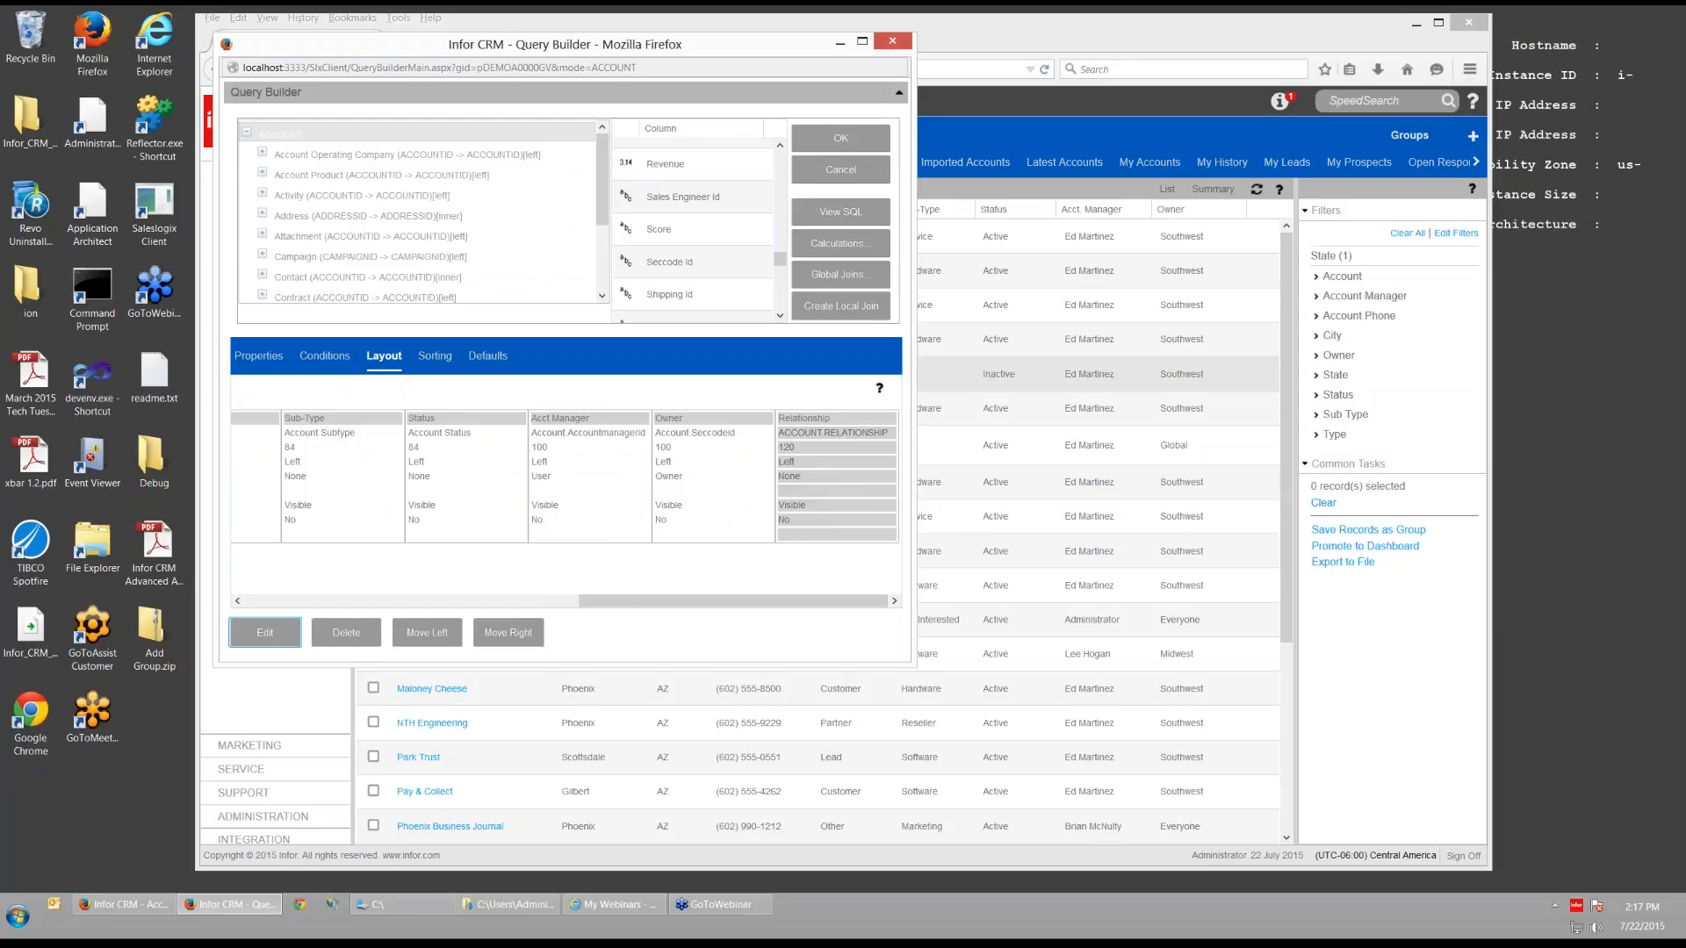
- Save the group query, then sign off and sign back in as admin
click(812, 141)
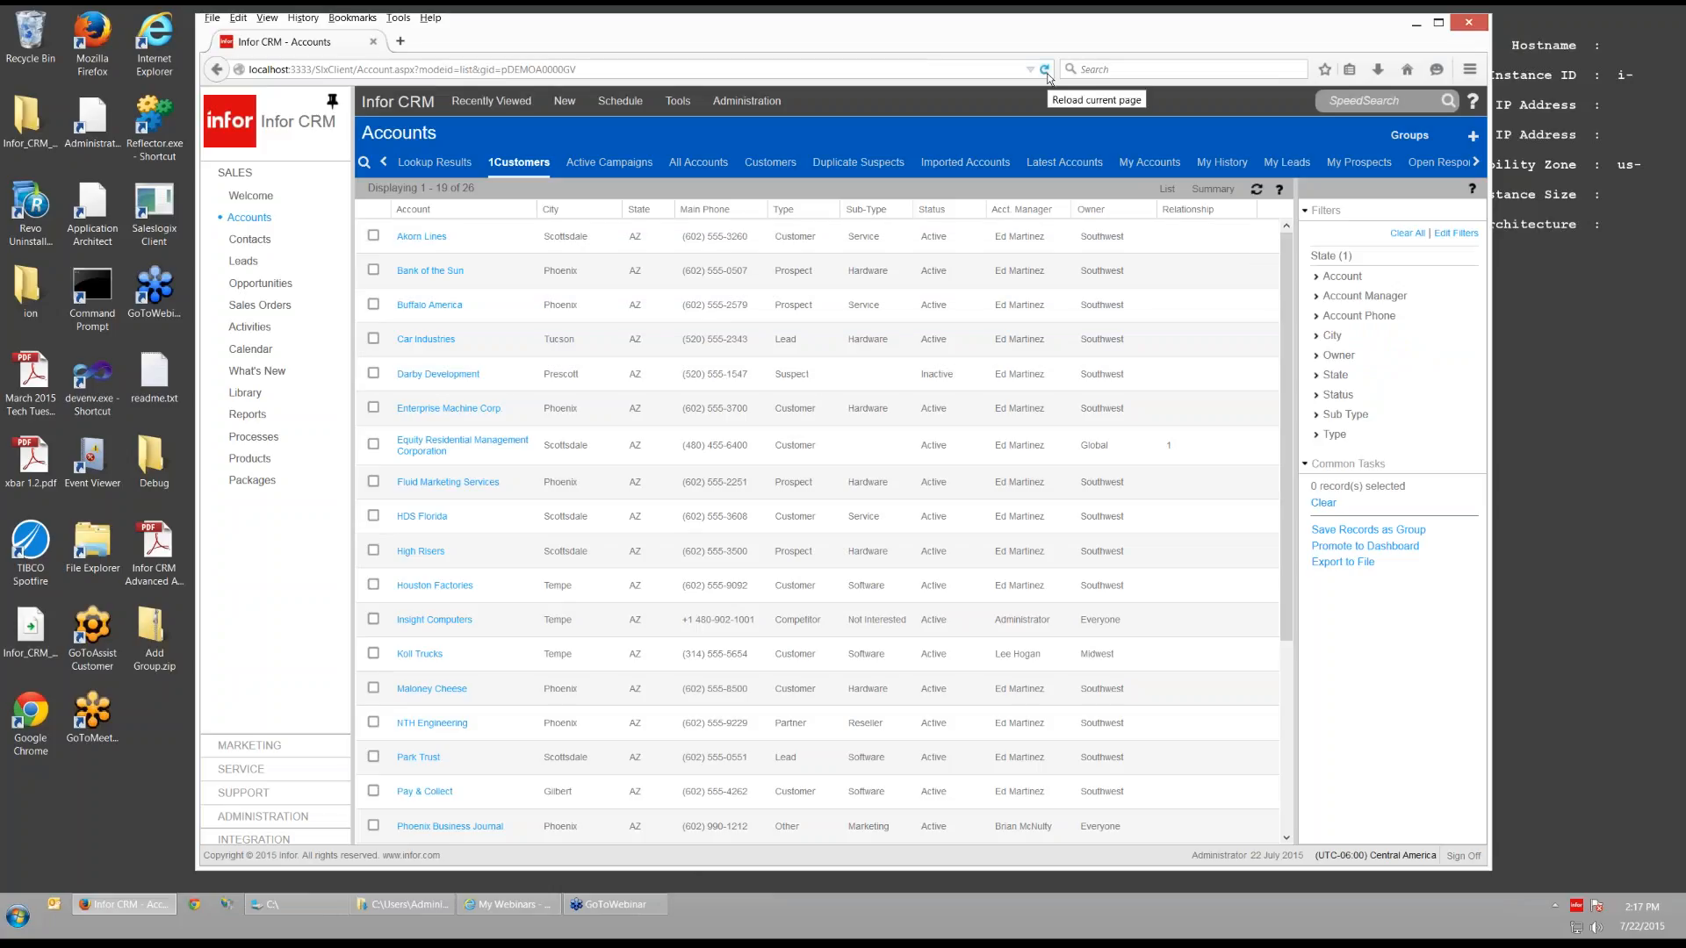
click(1453, 856)
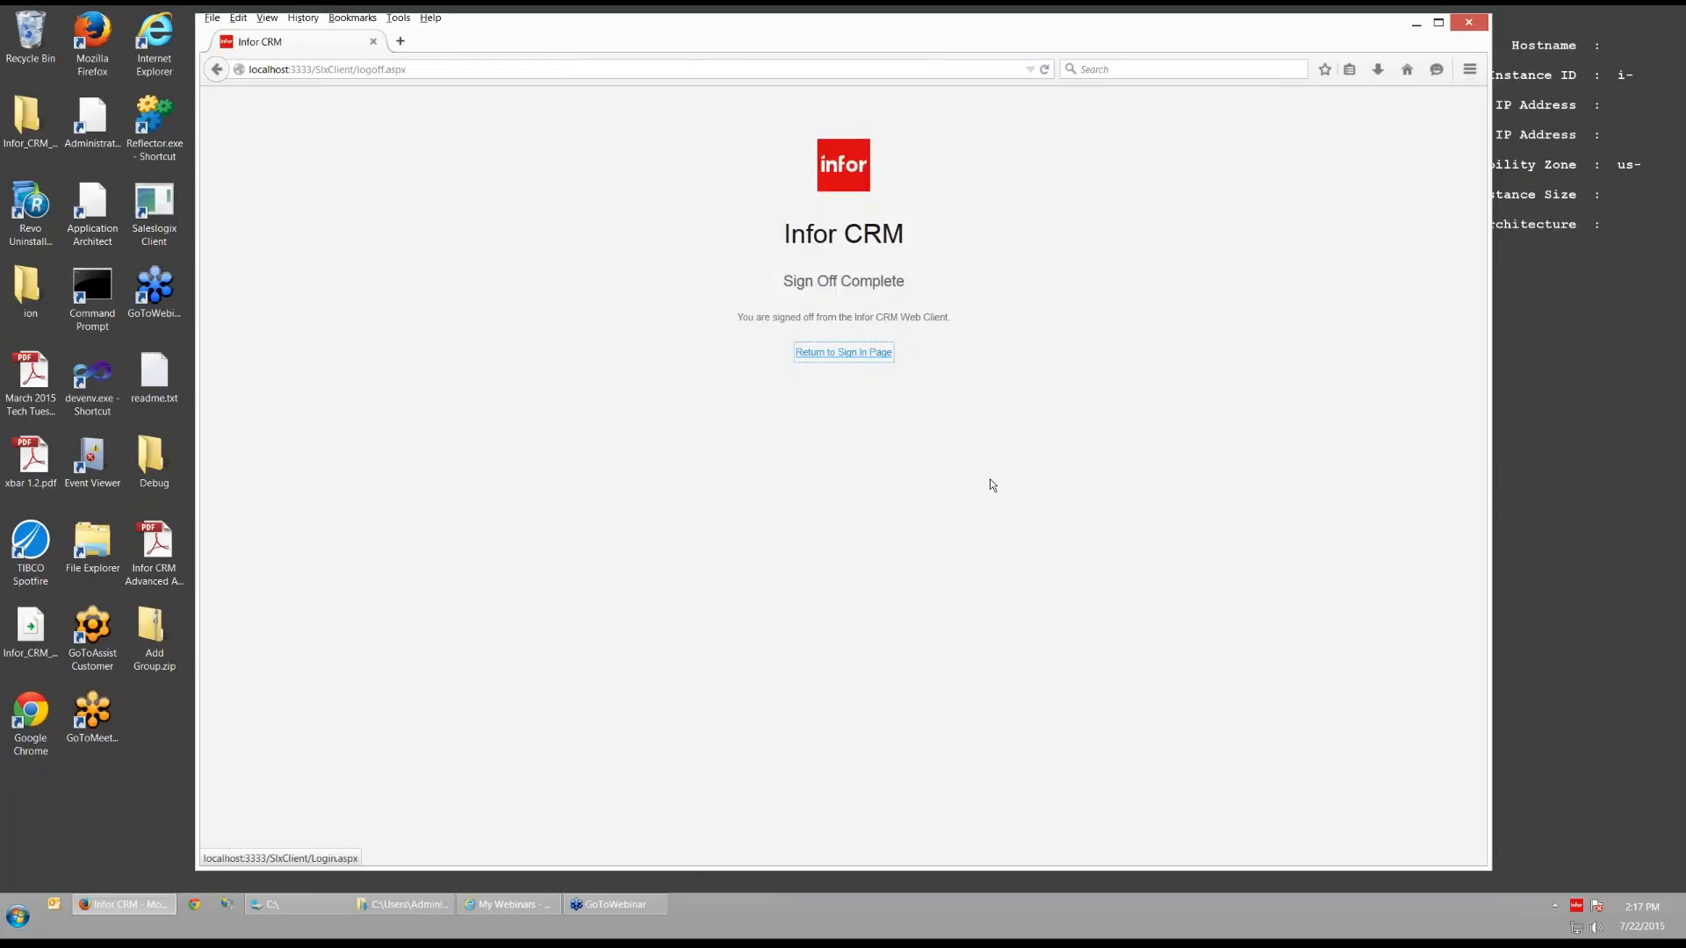
click(843, 352)
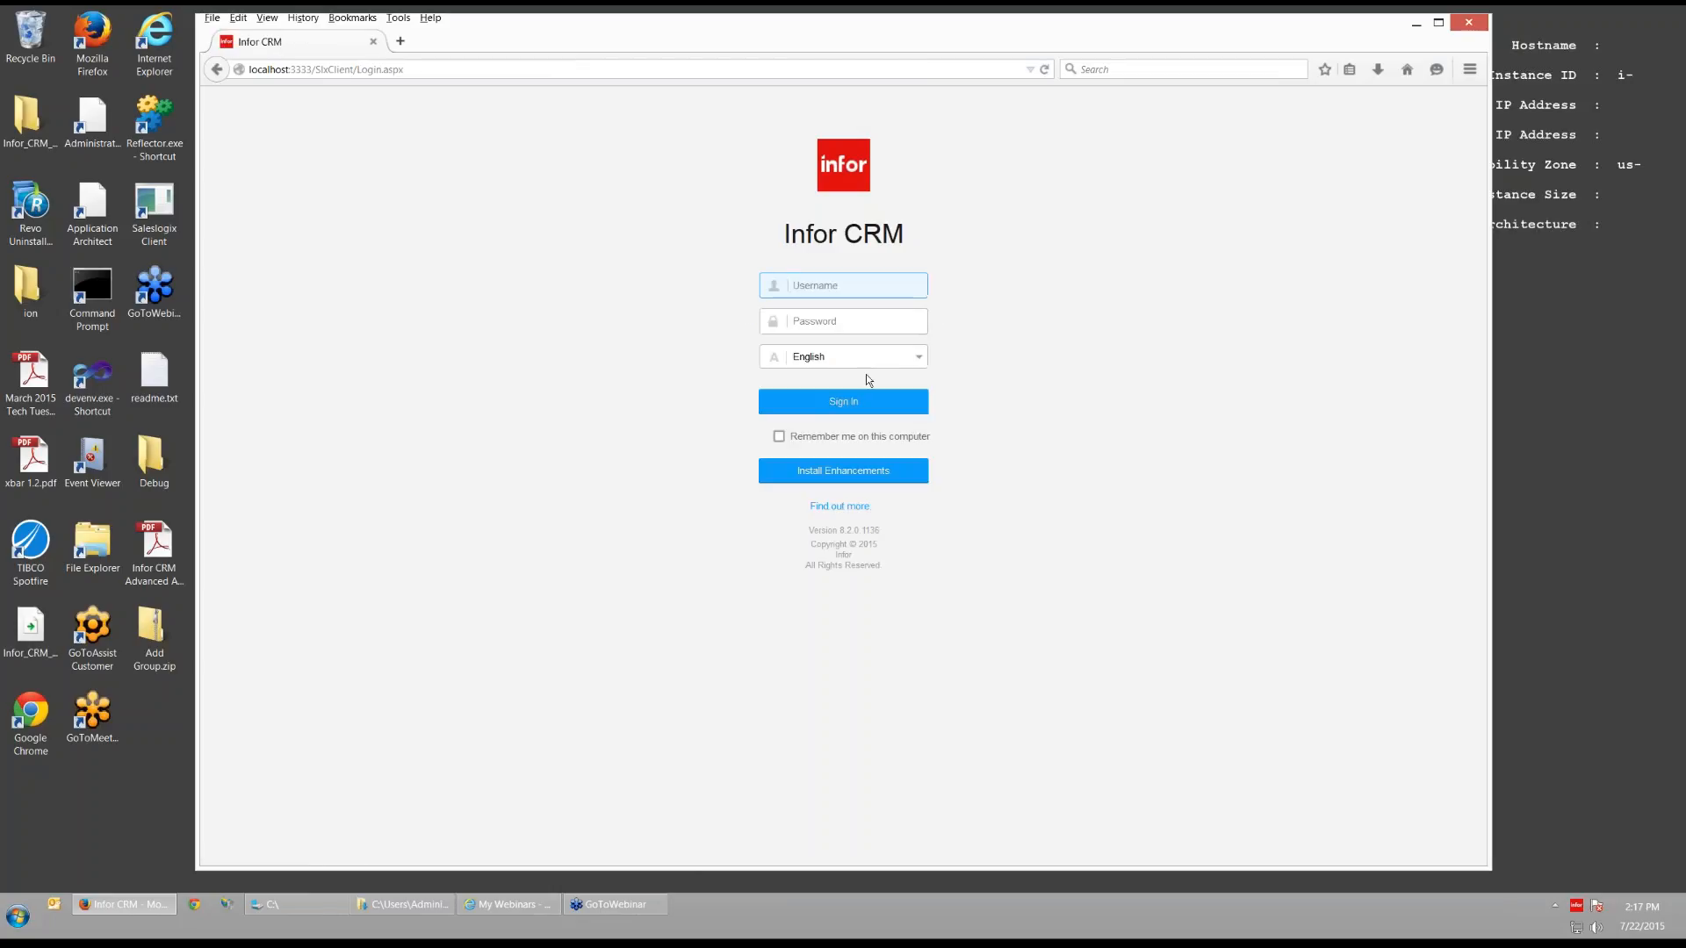
text(admin)
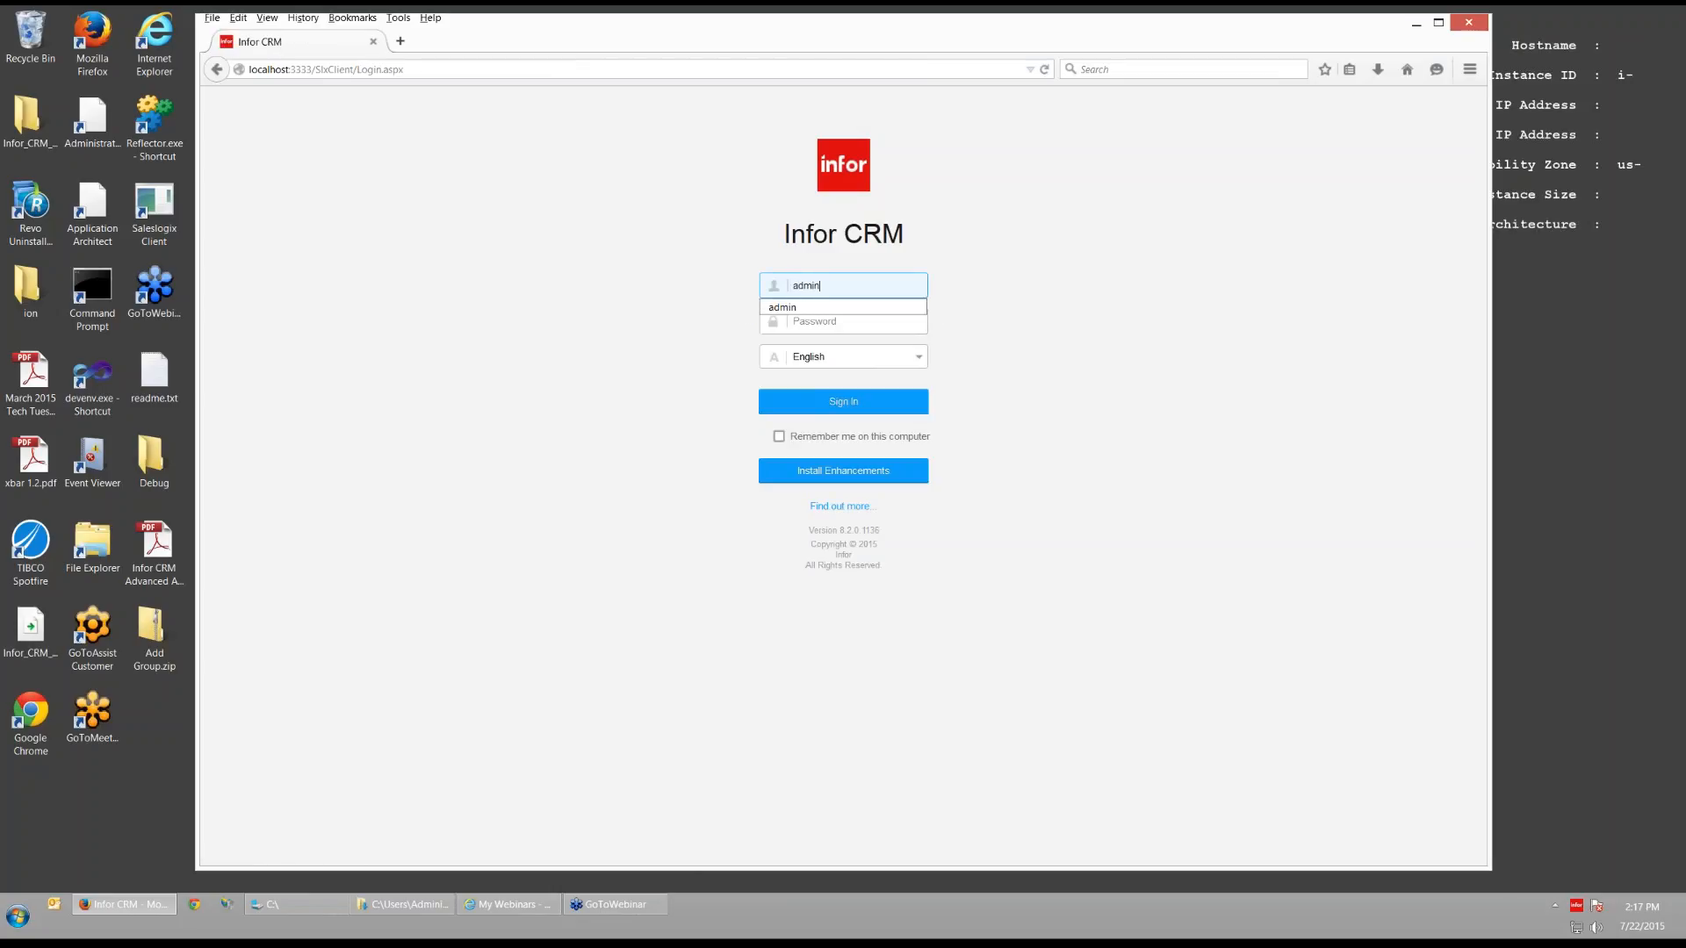
key(Tab)
click(819, 410)
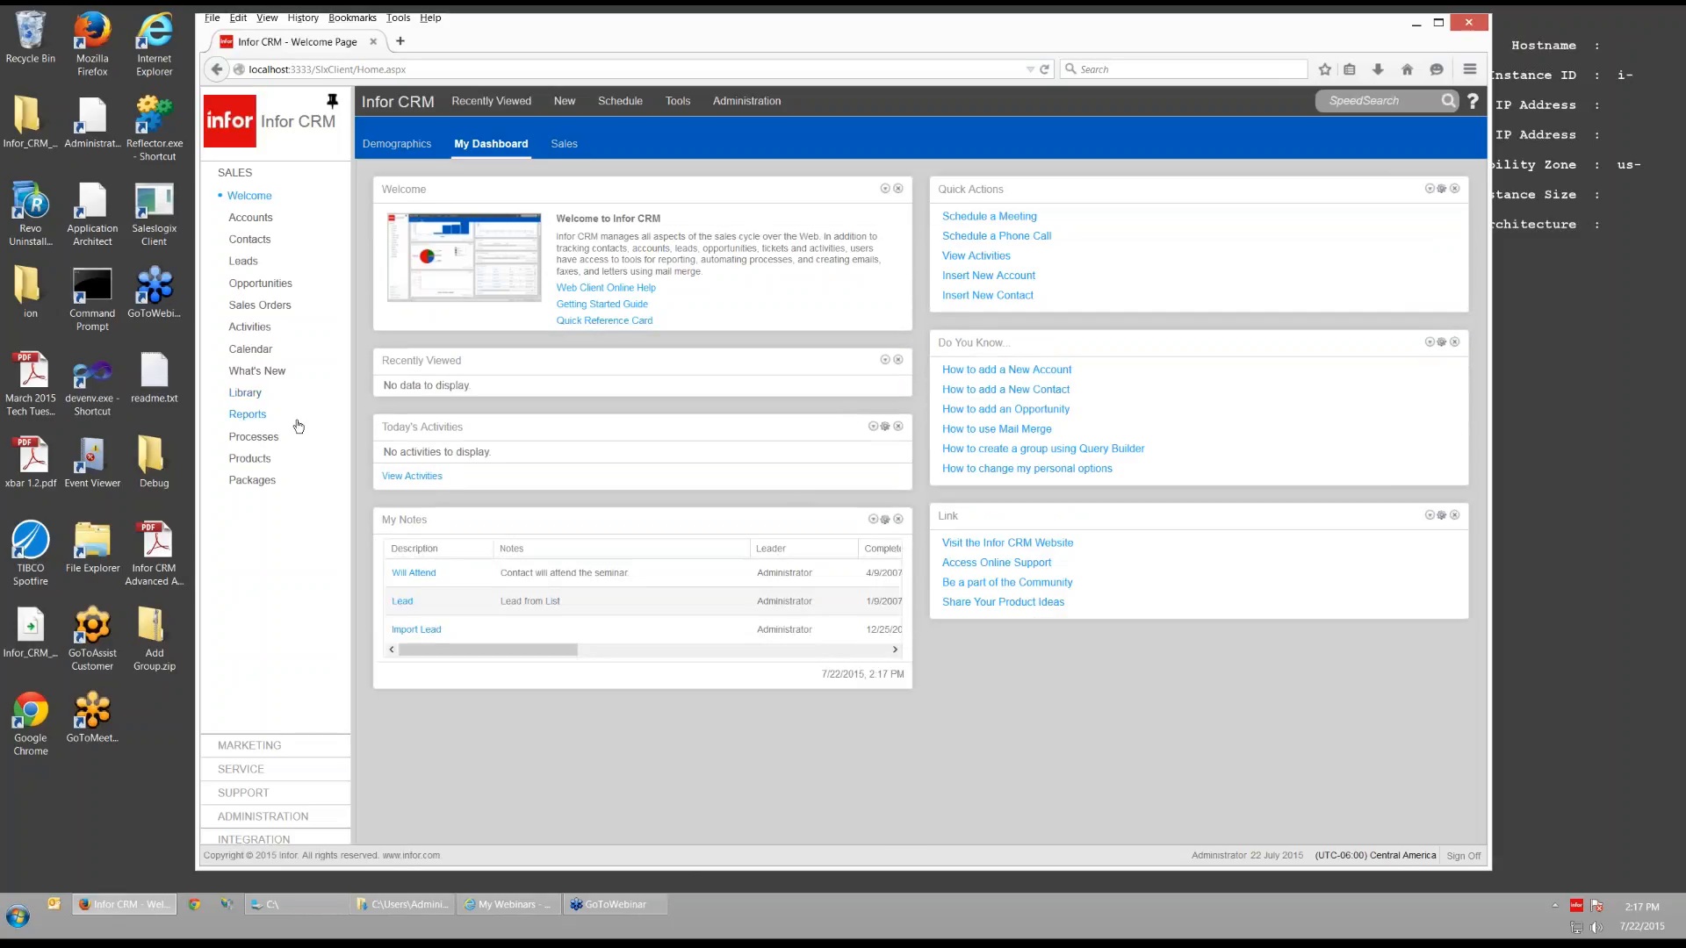
- Open the 1Customers accounts group, reload it, and sort the 26 records by Relationship
click(262, 222)
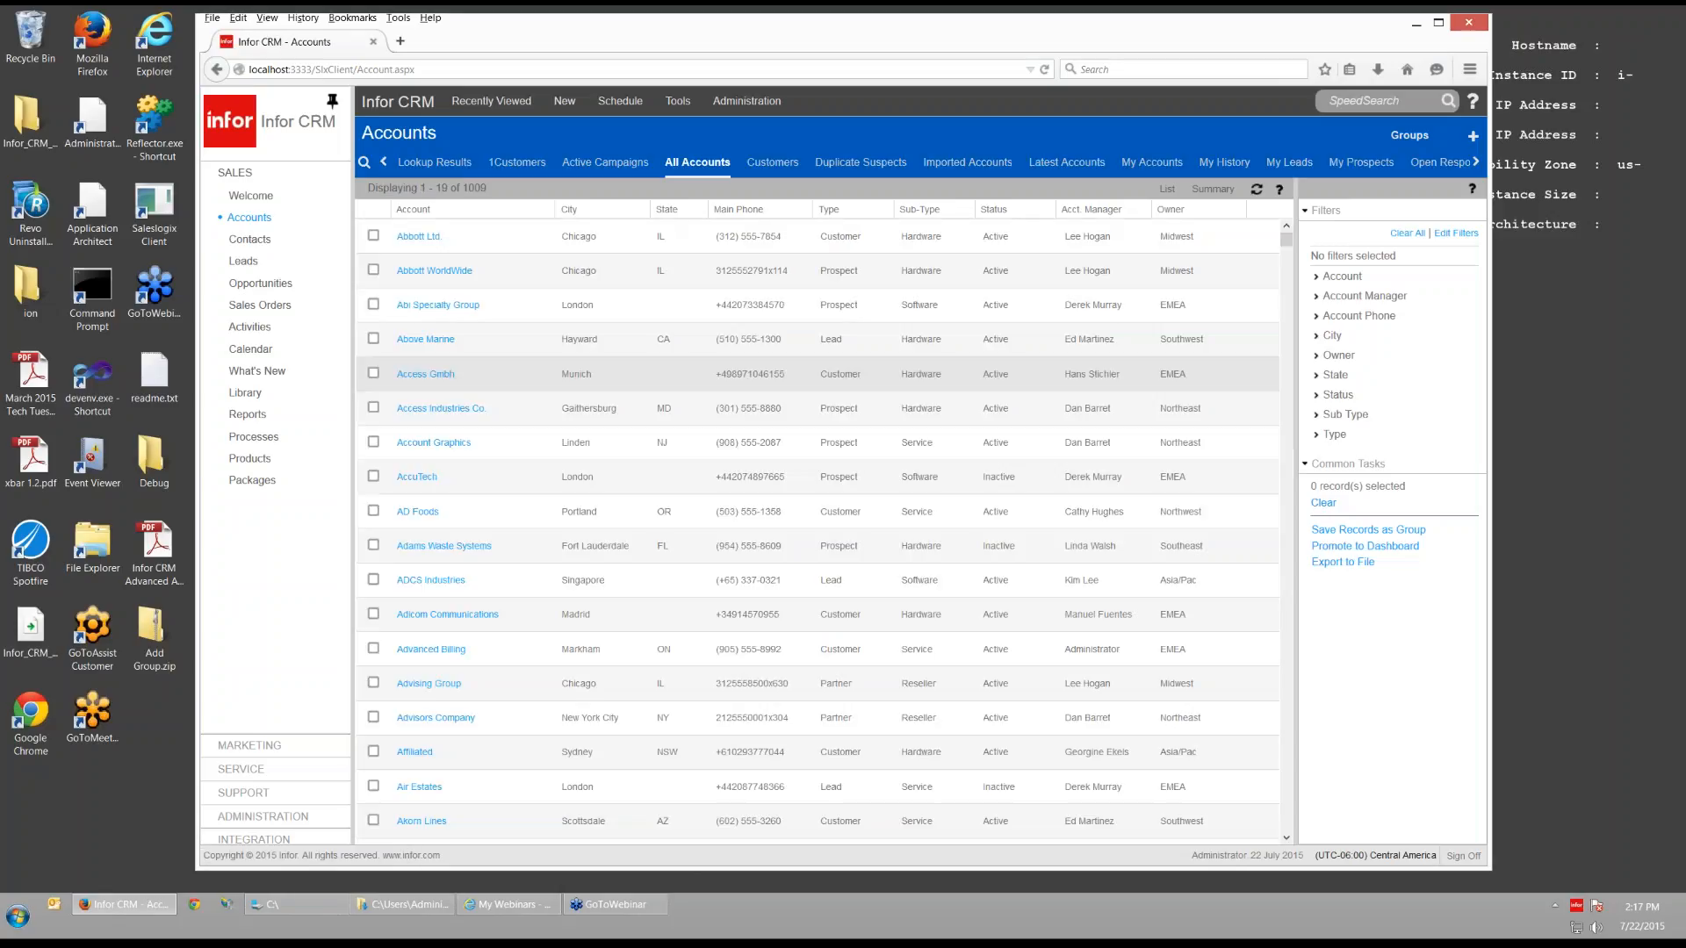
click(517, 163)
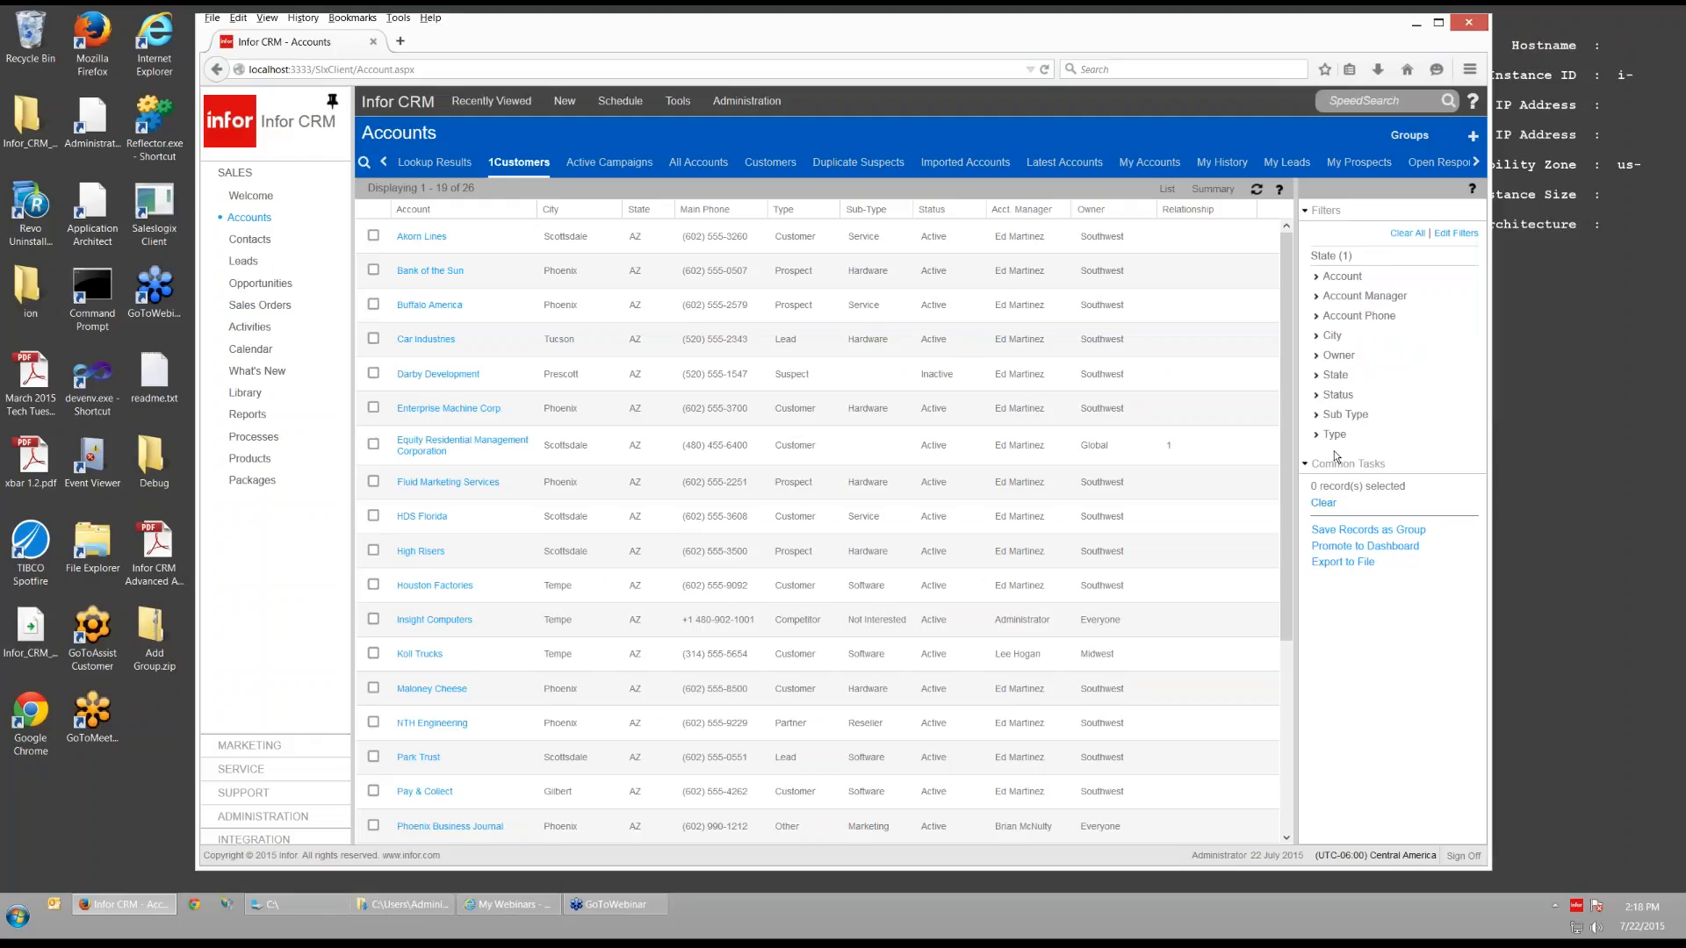
click(1045, 70)
click(1227, 215)
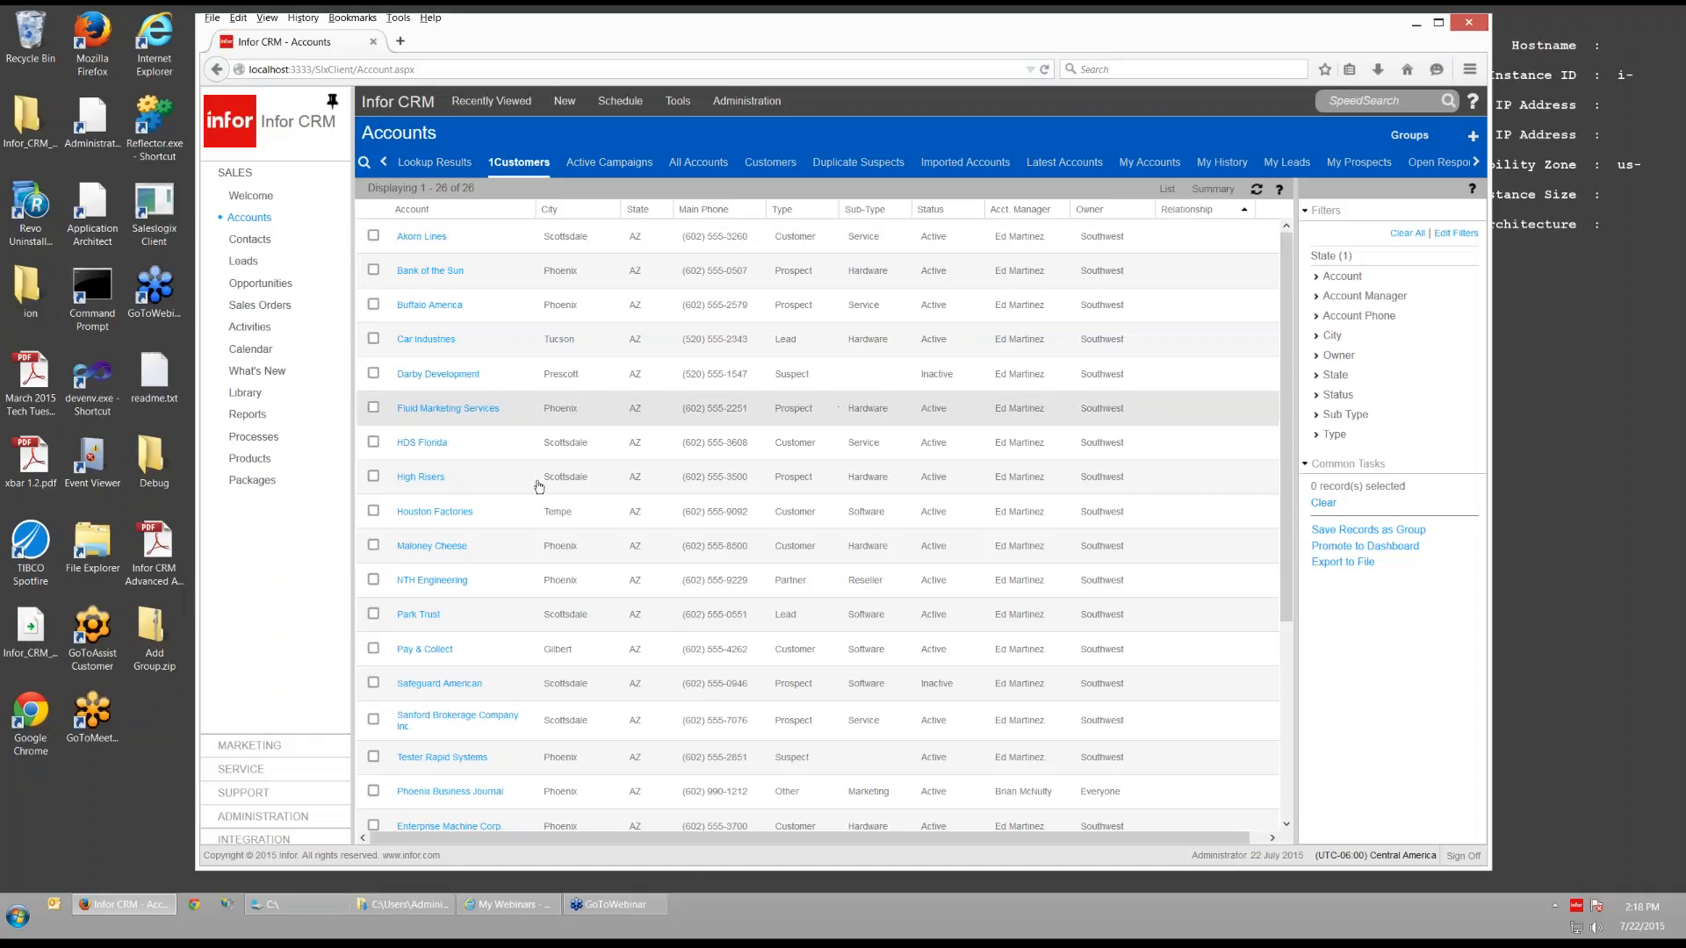
click(264, 815)
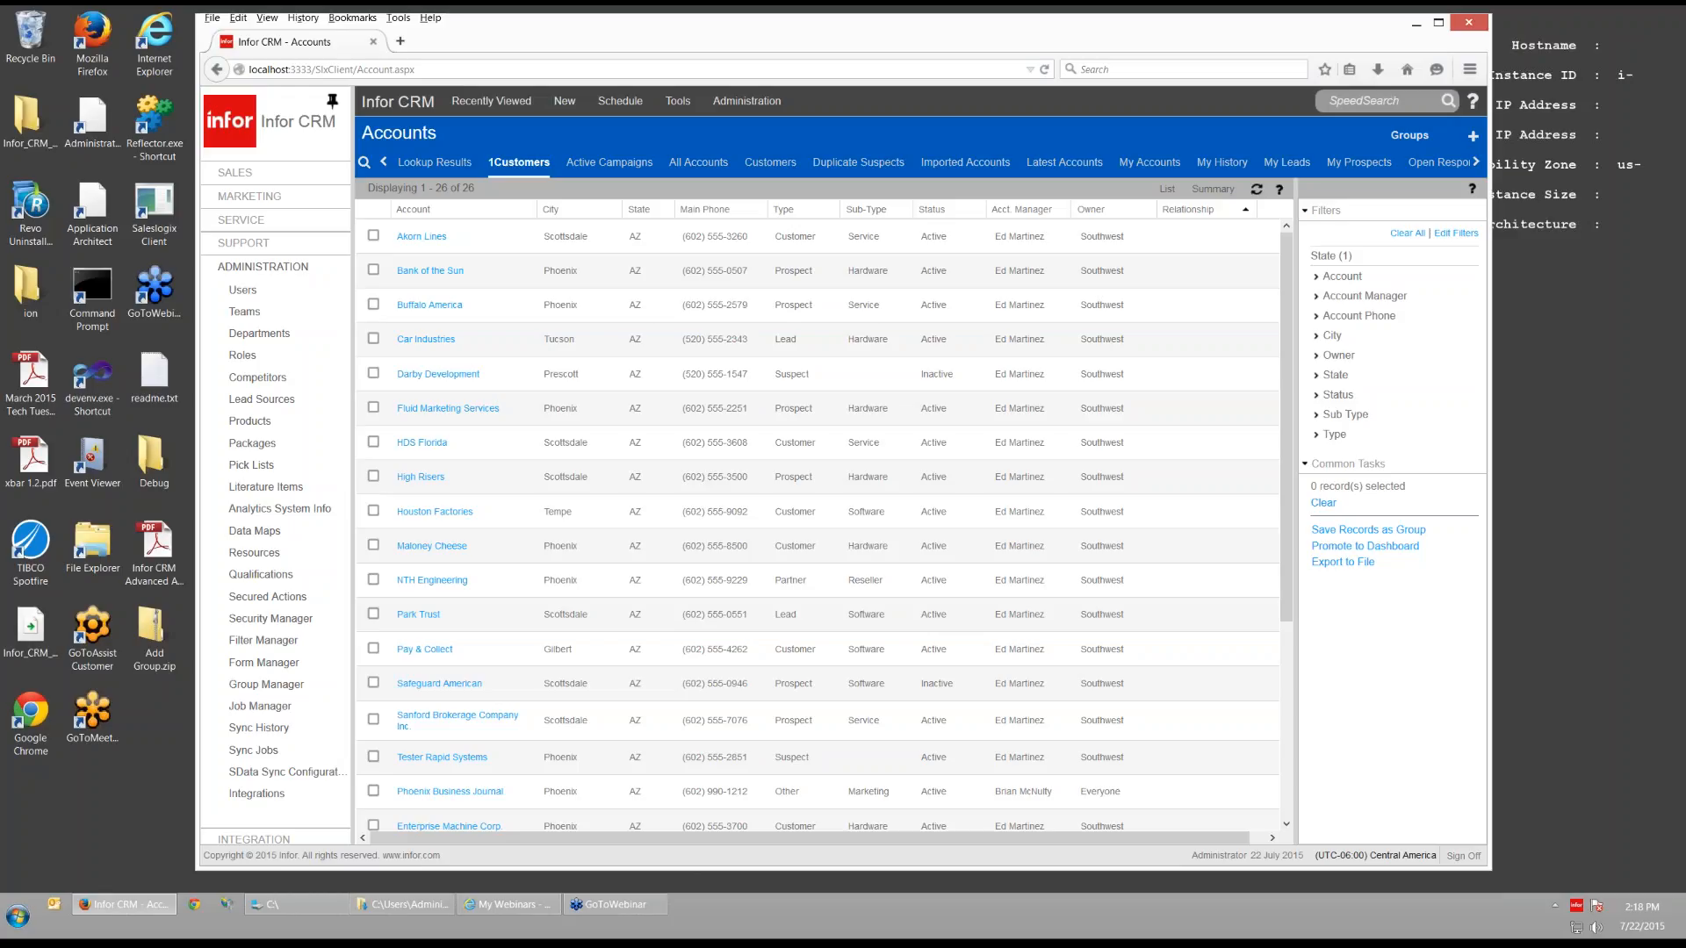
- In Filter Manager, check the Account Region filter is Distinct on the Region field and confirm
click(282, 641)
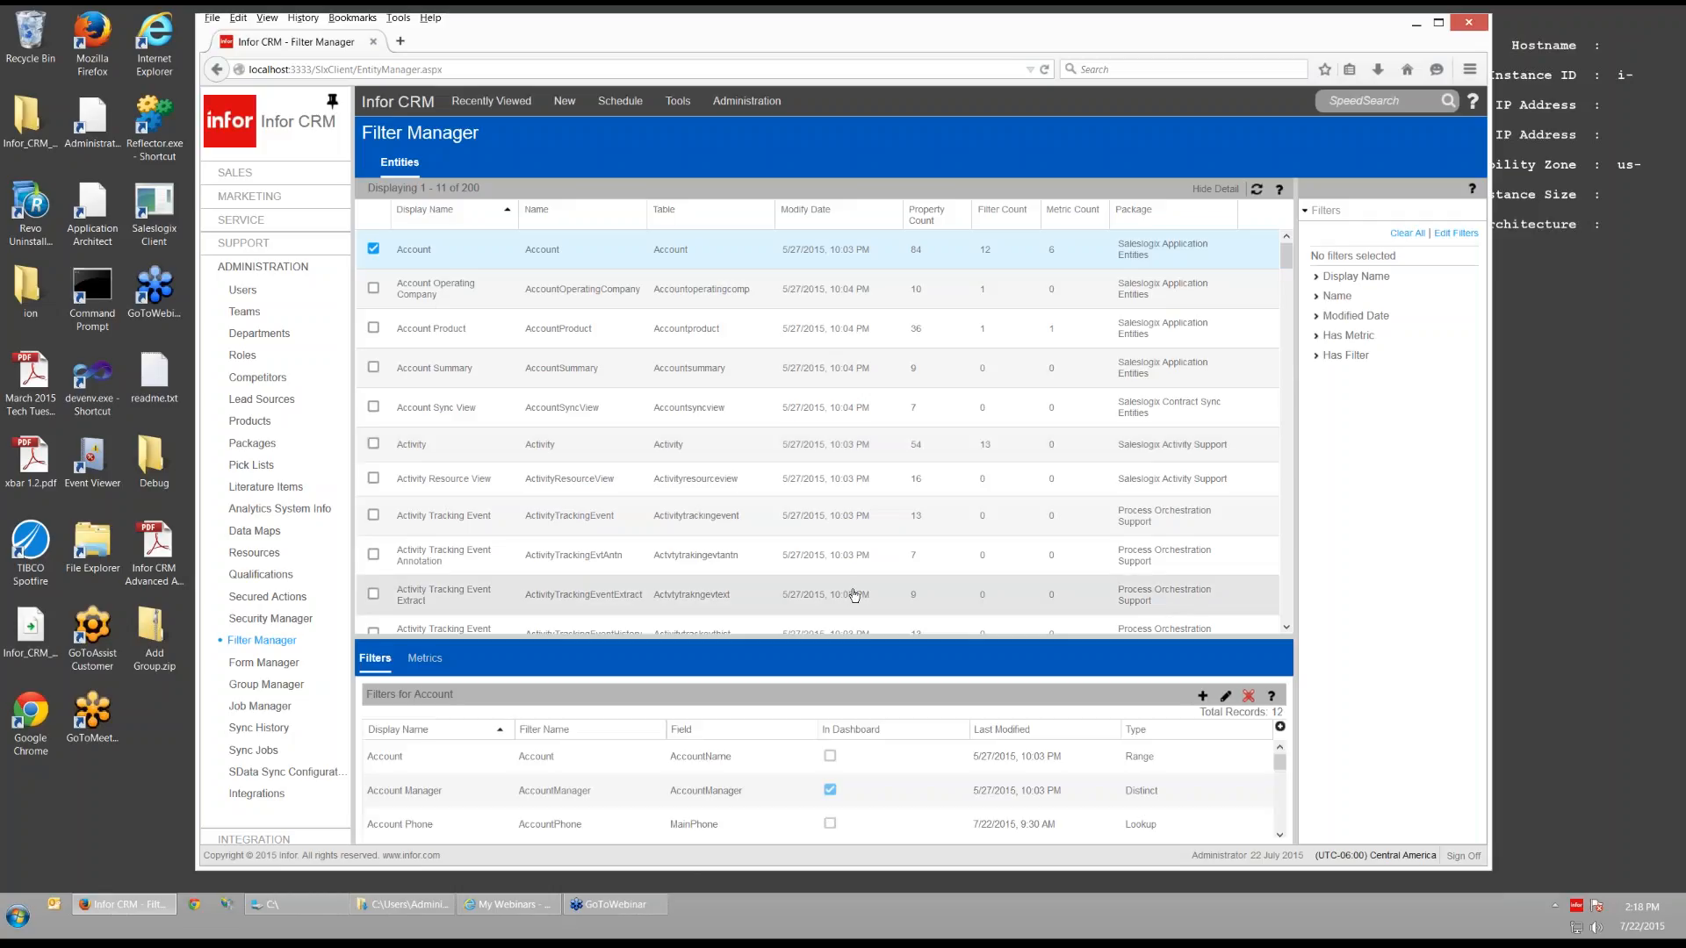
scroll(843, 588, down, 5)
scroll(1115, 783, down, 5)
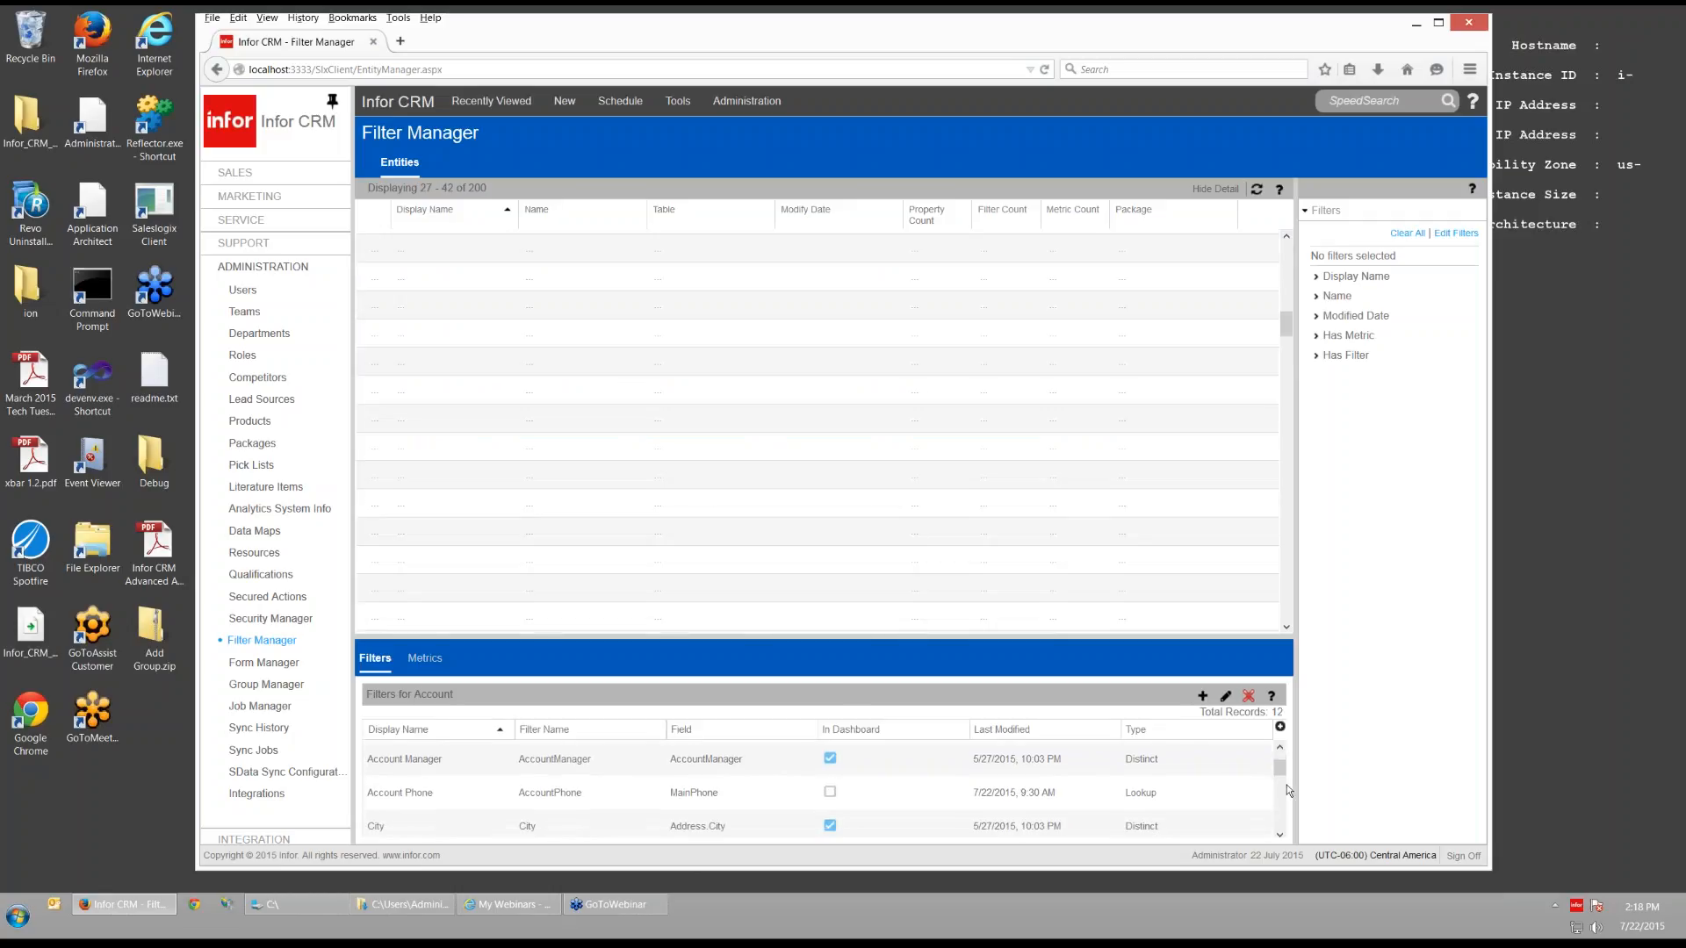
scroll(1068, 788, up, 3)
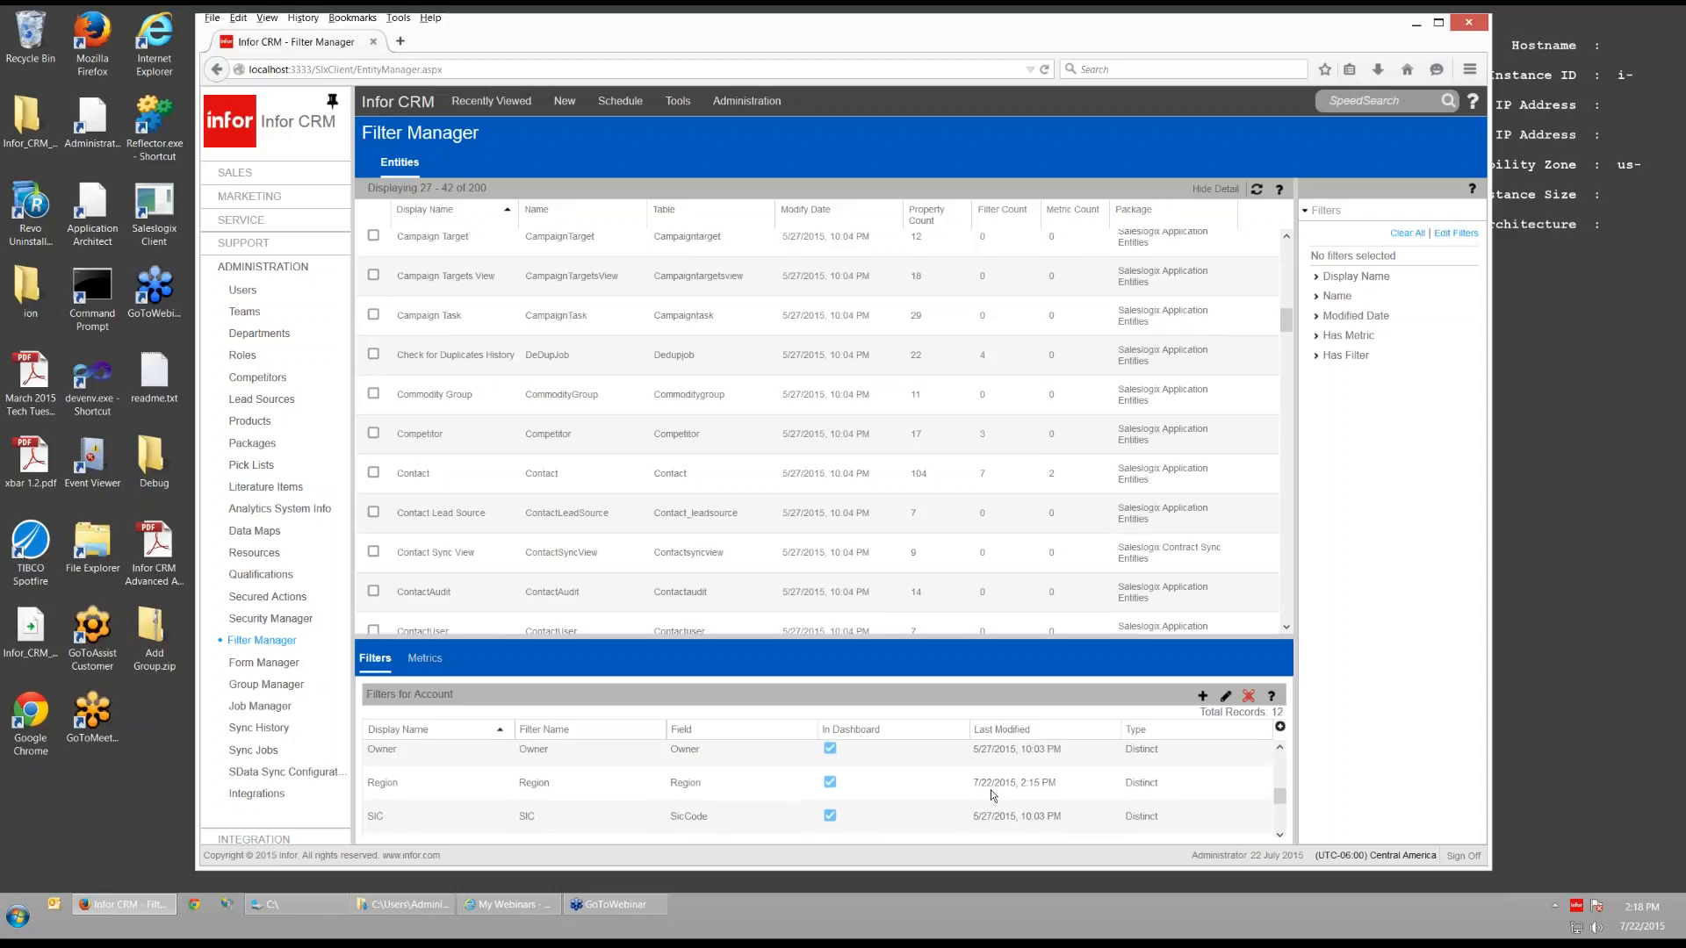
click(991, 792)
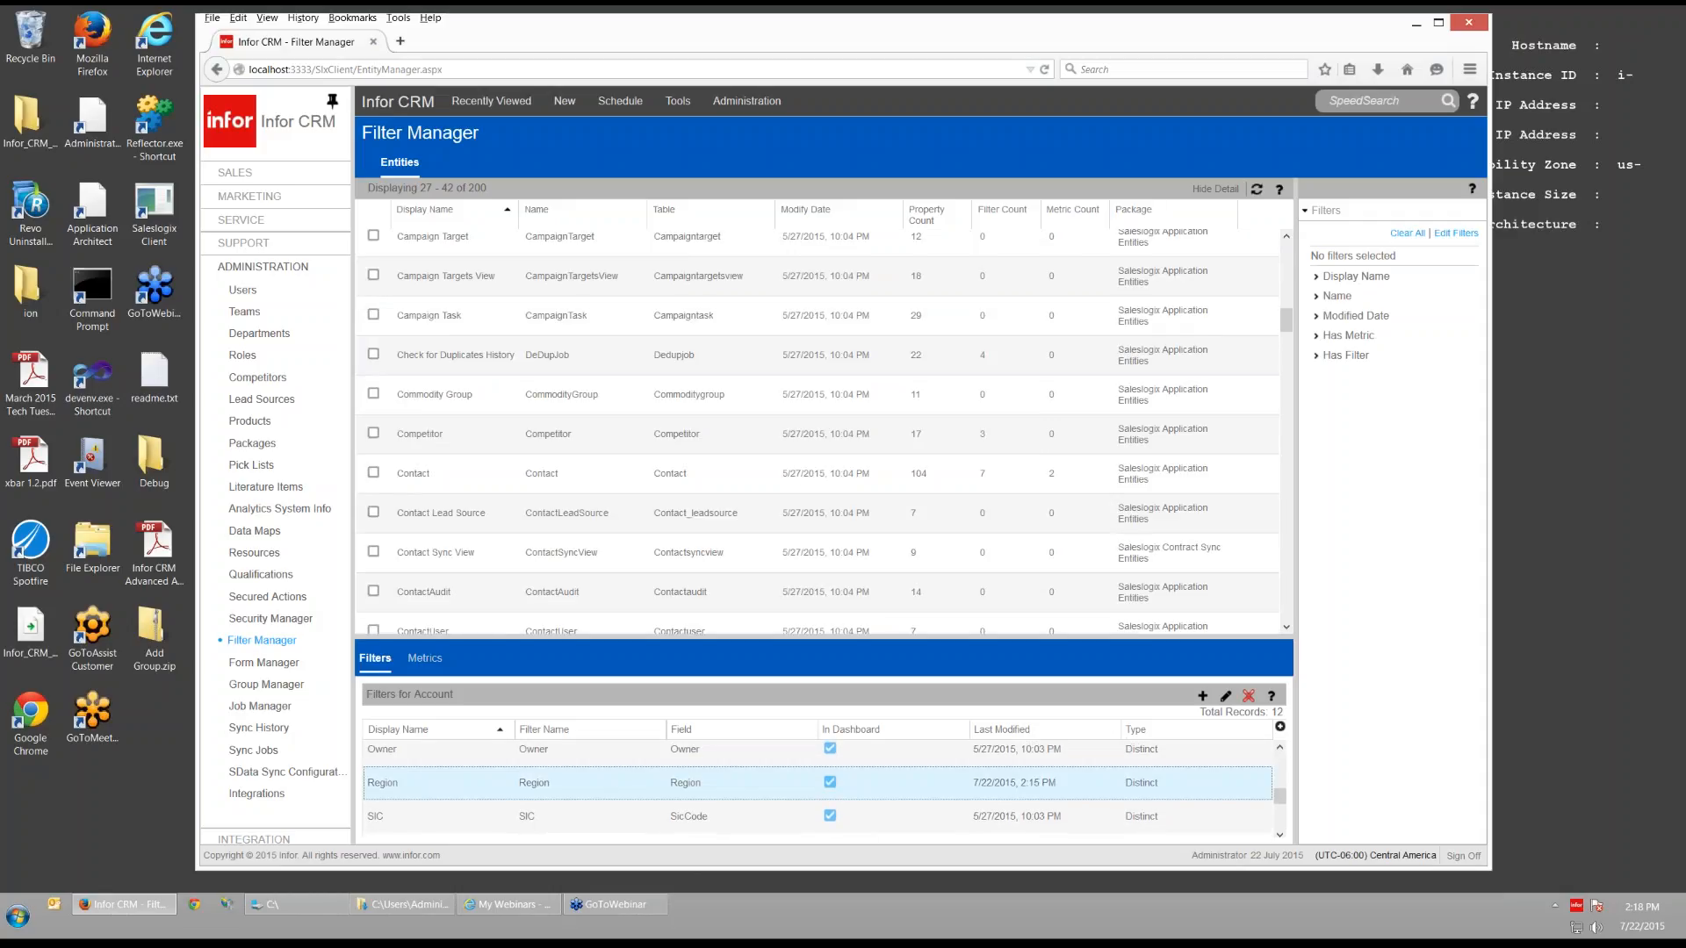
click(1225, 696)
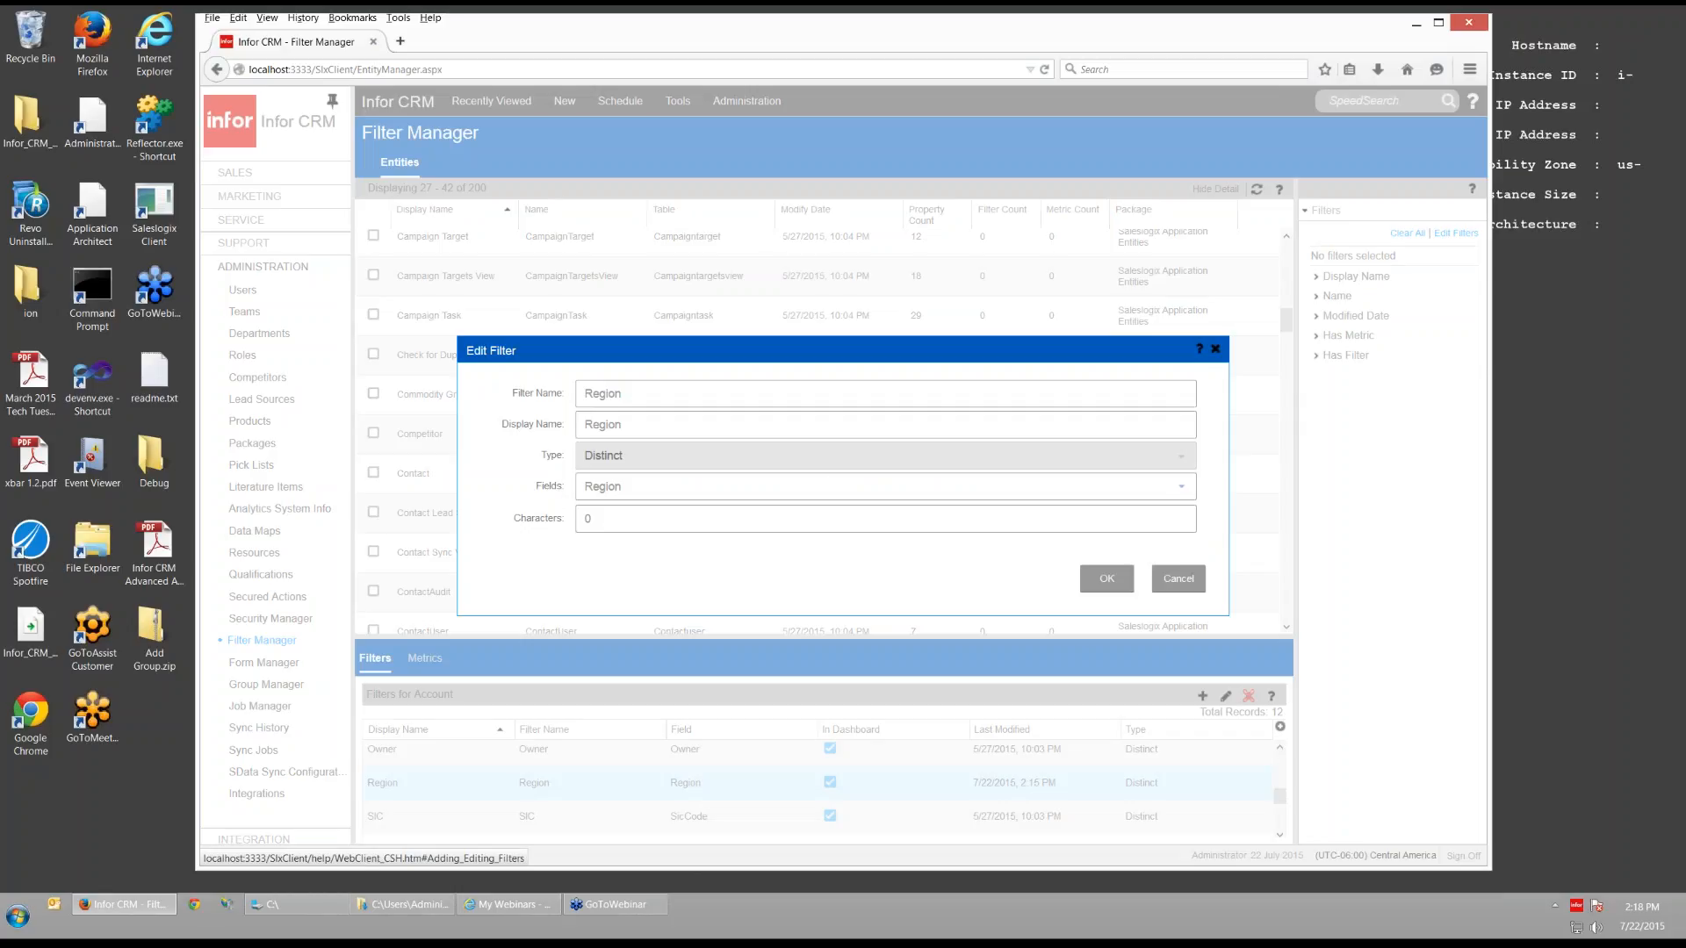
click(669, 487)
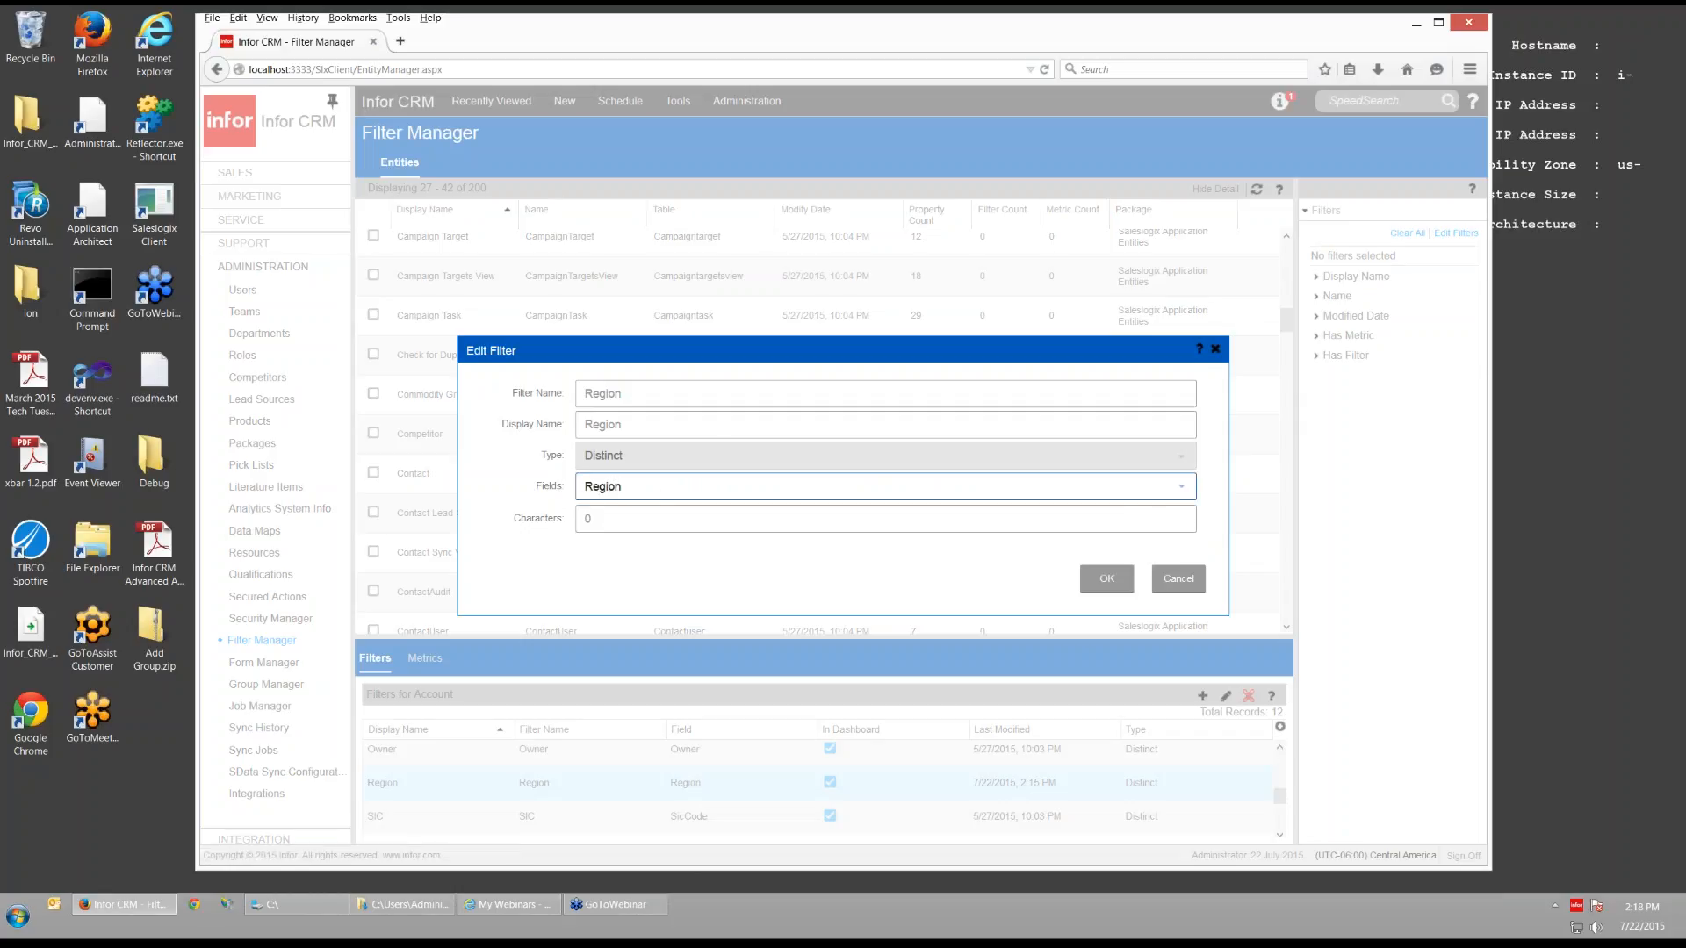
click(1106, 579)
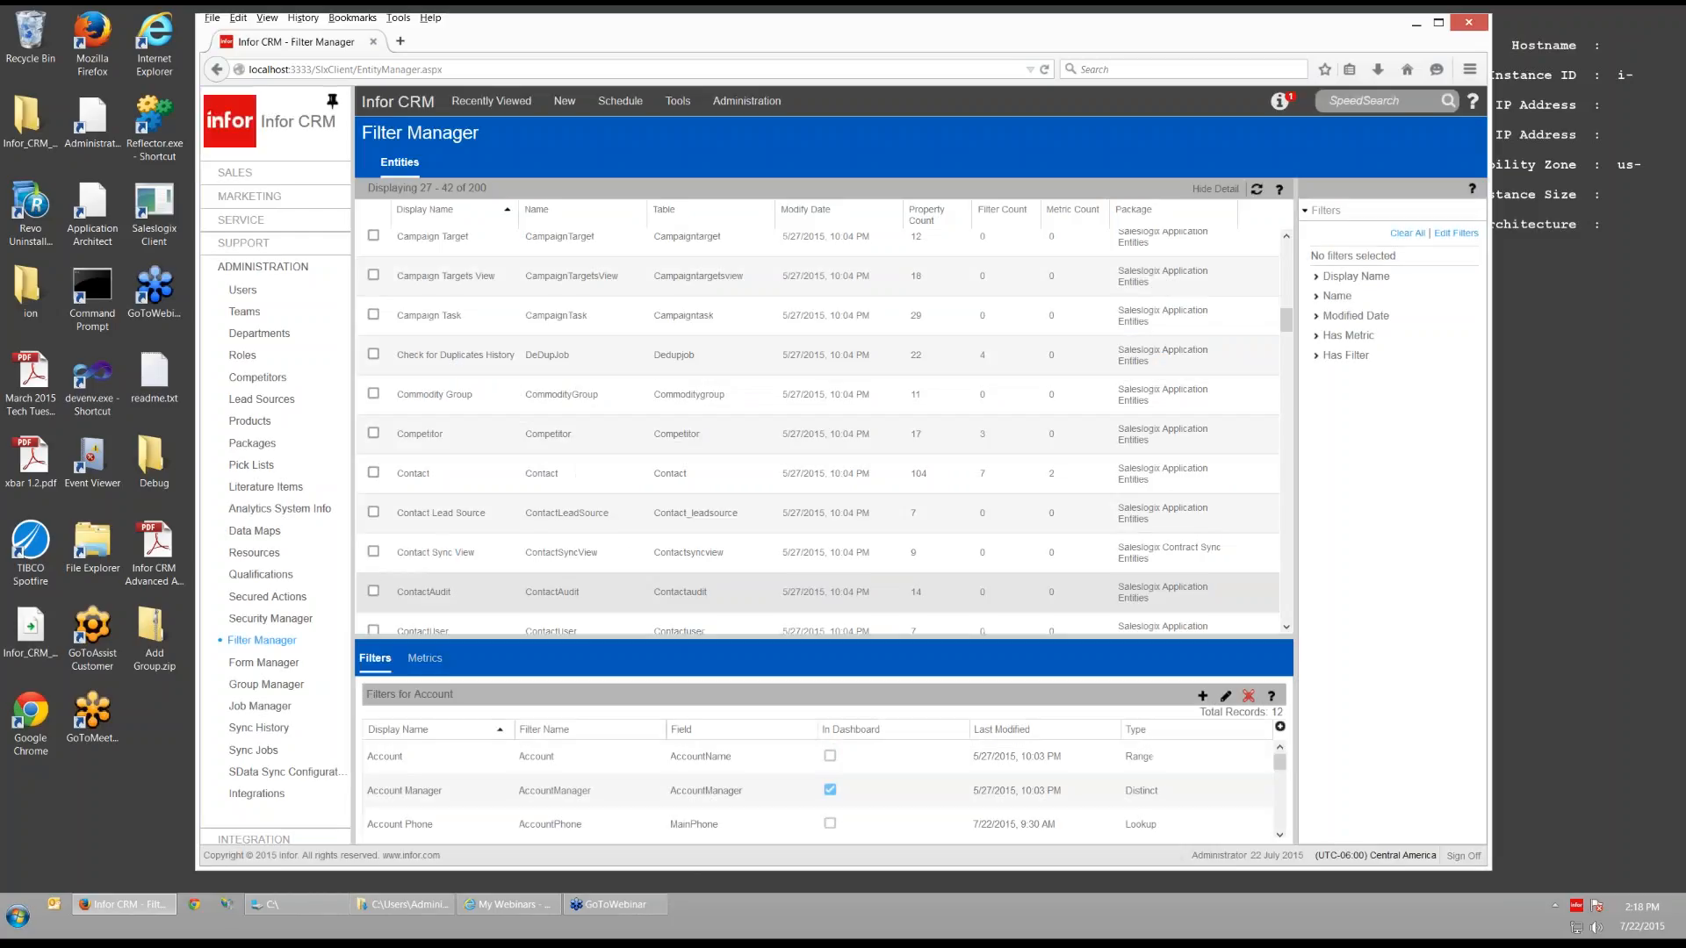
click(261, 176)
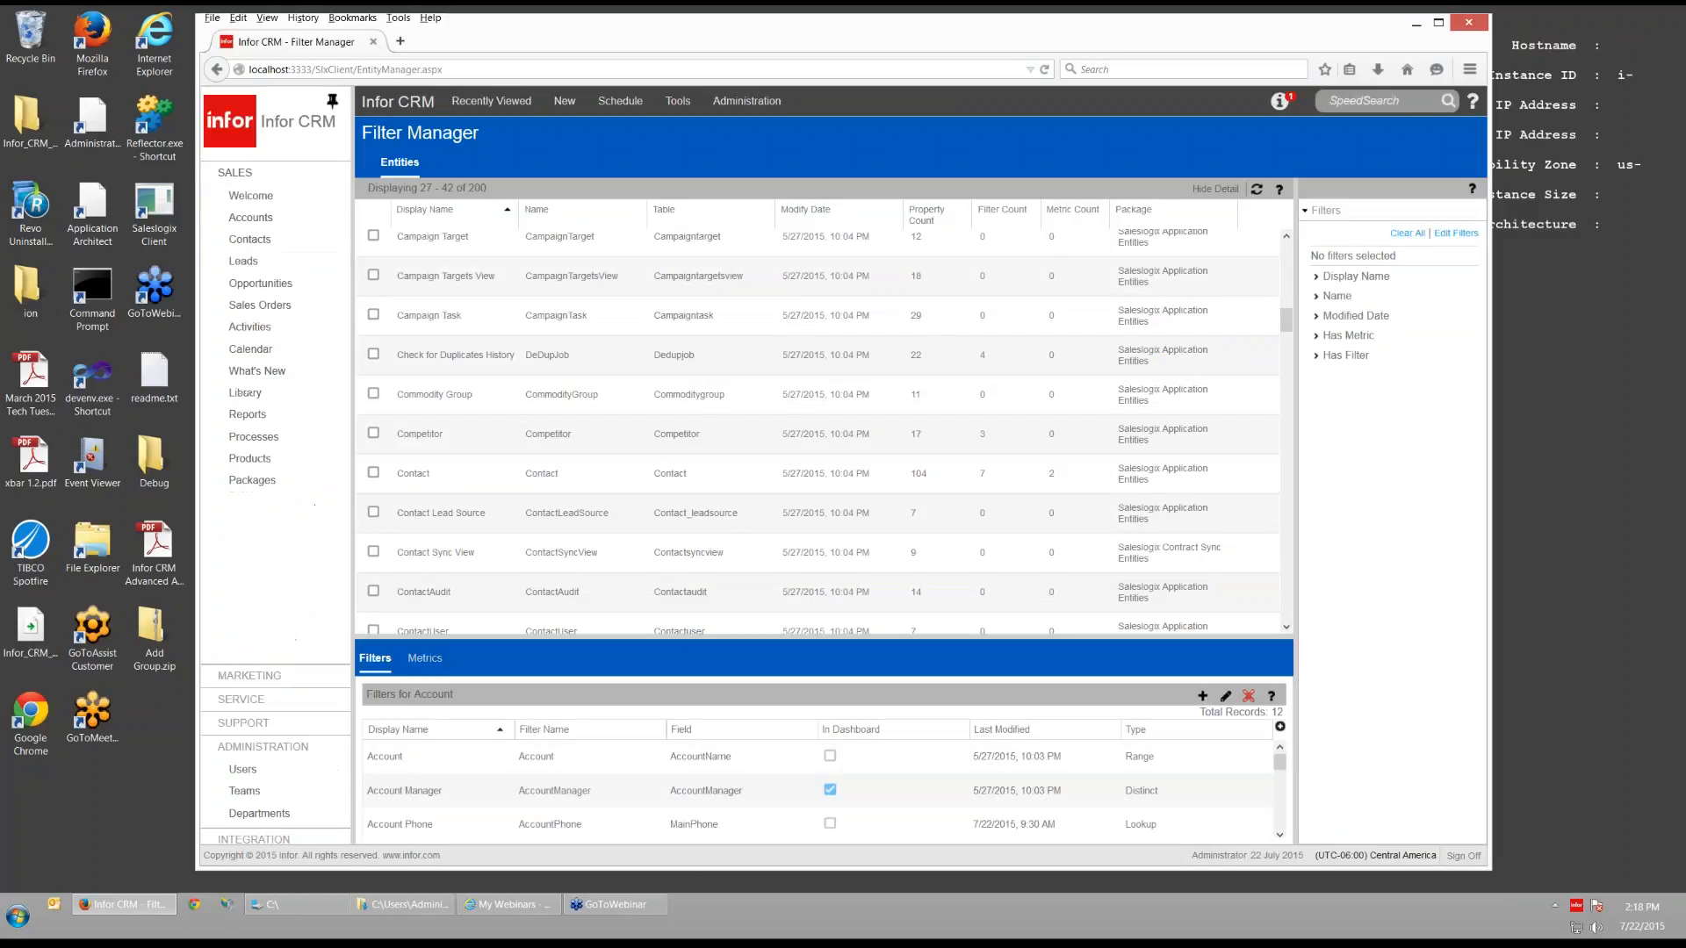
- Open the 1Customers group's query editor on its Layout tab
click(261, 219)
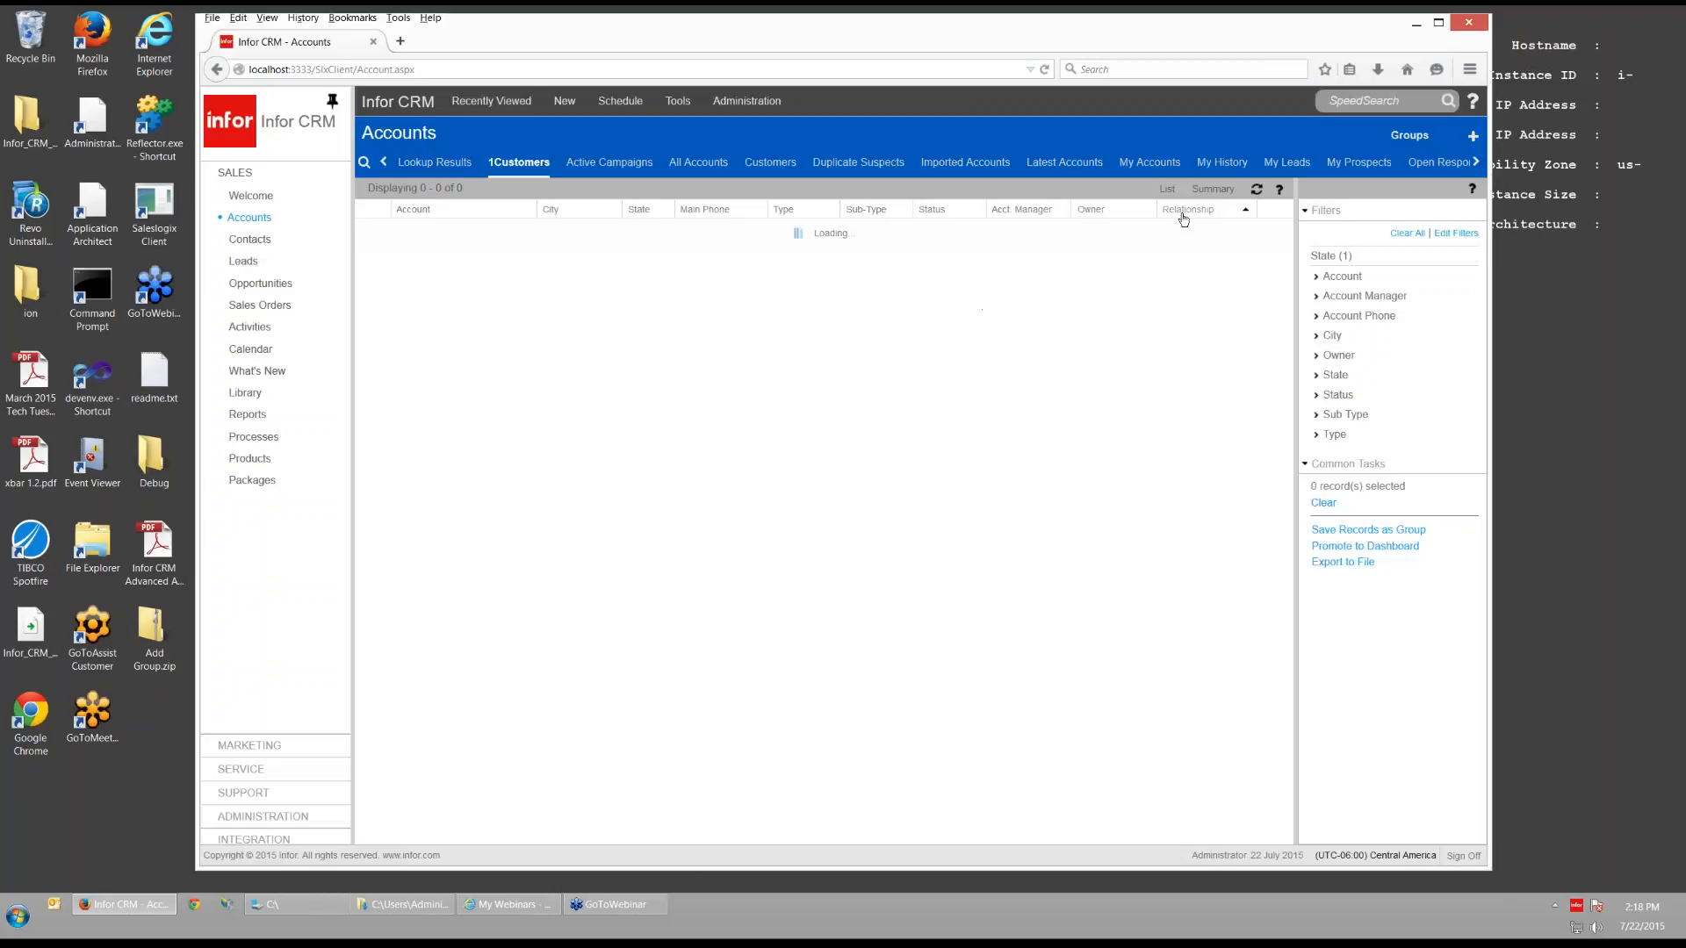
click(506, 168)
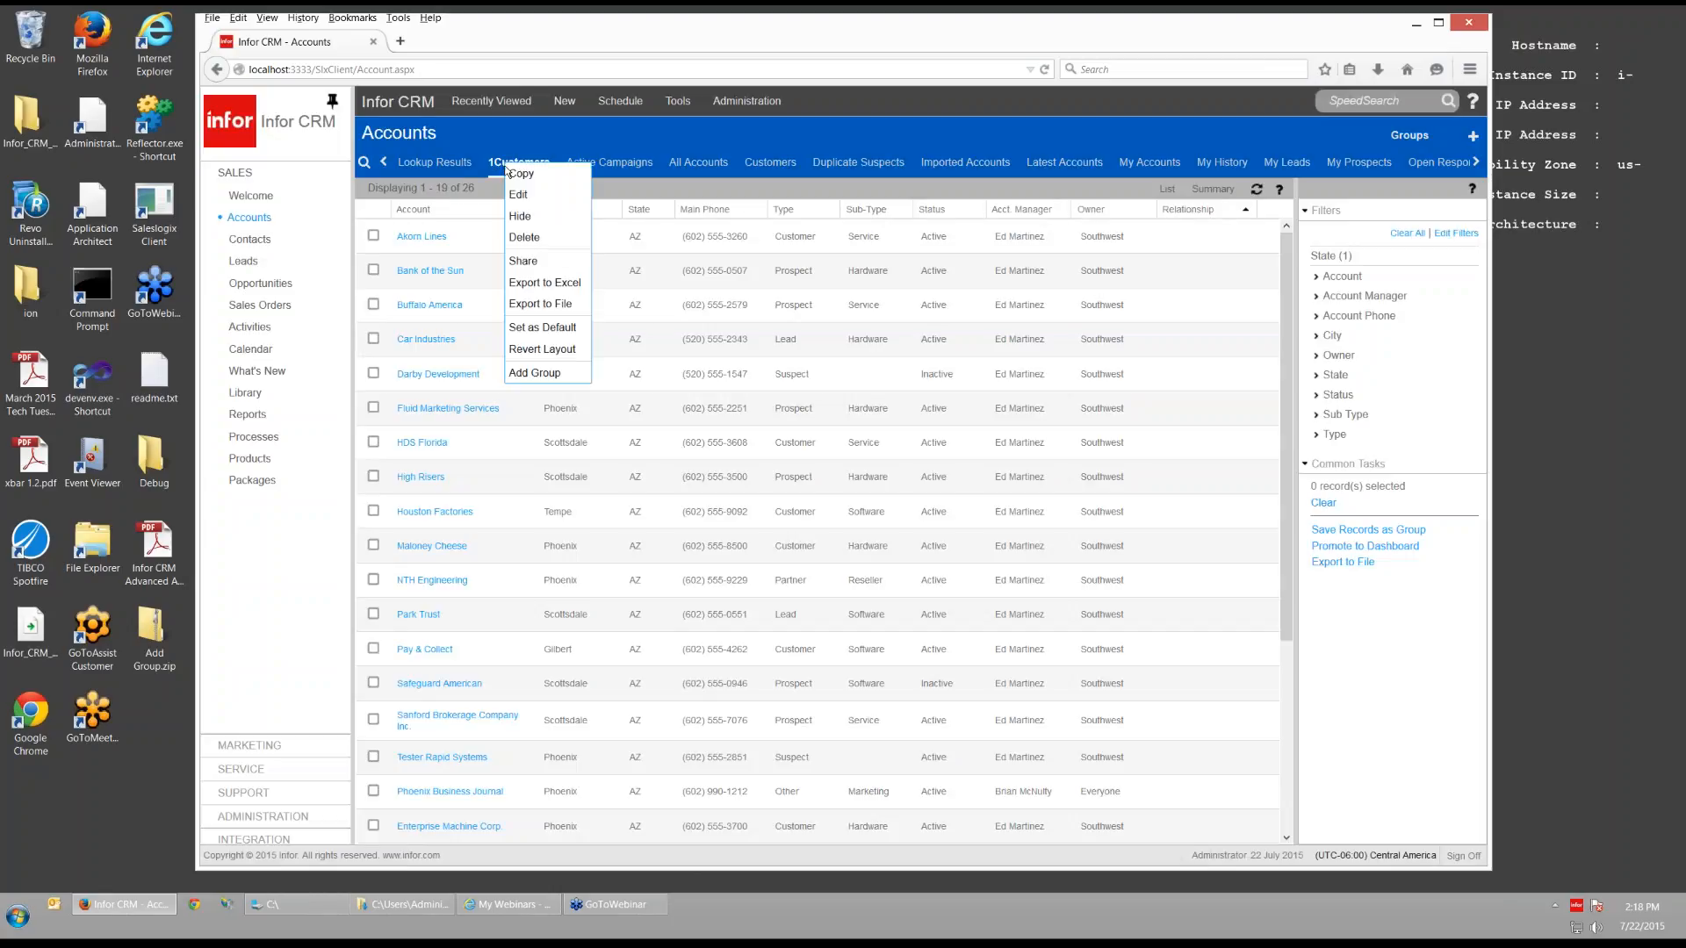
click(527, 196)
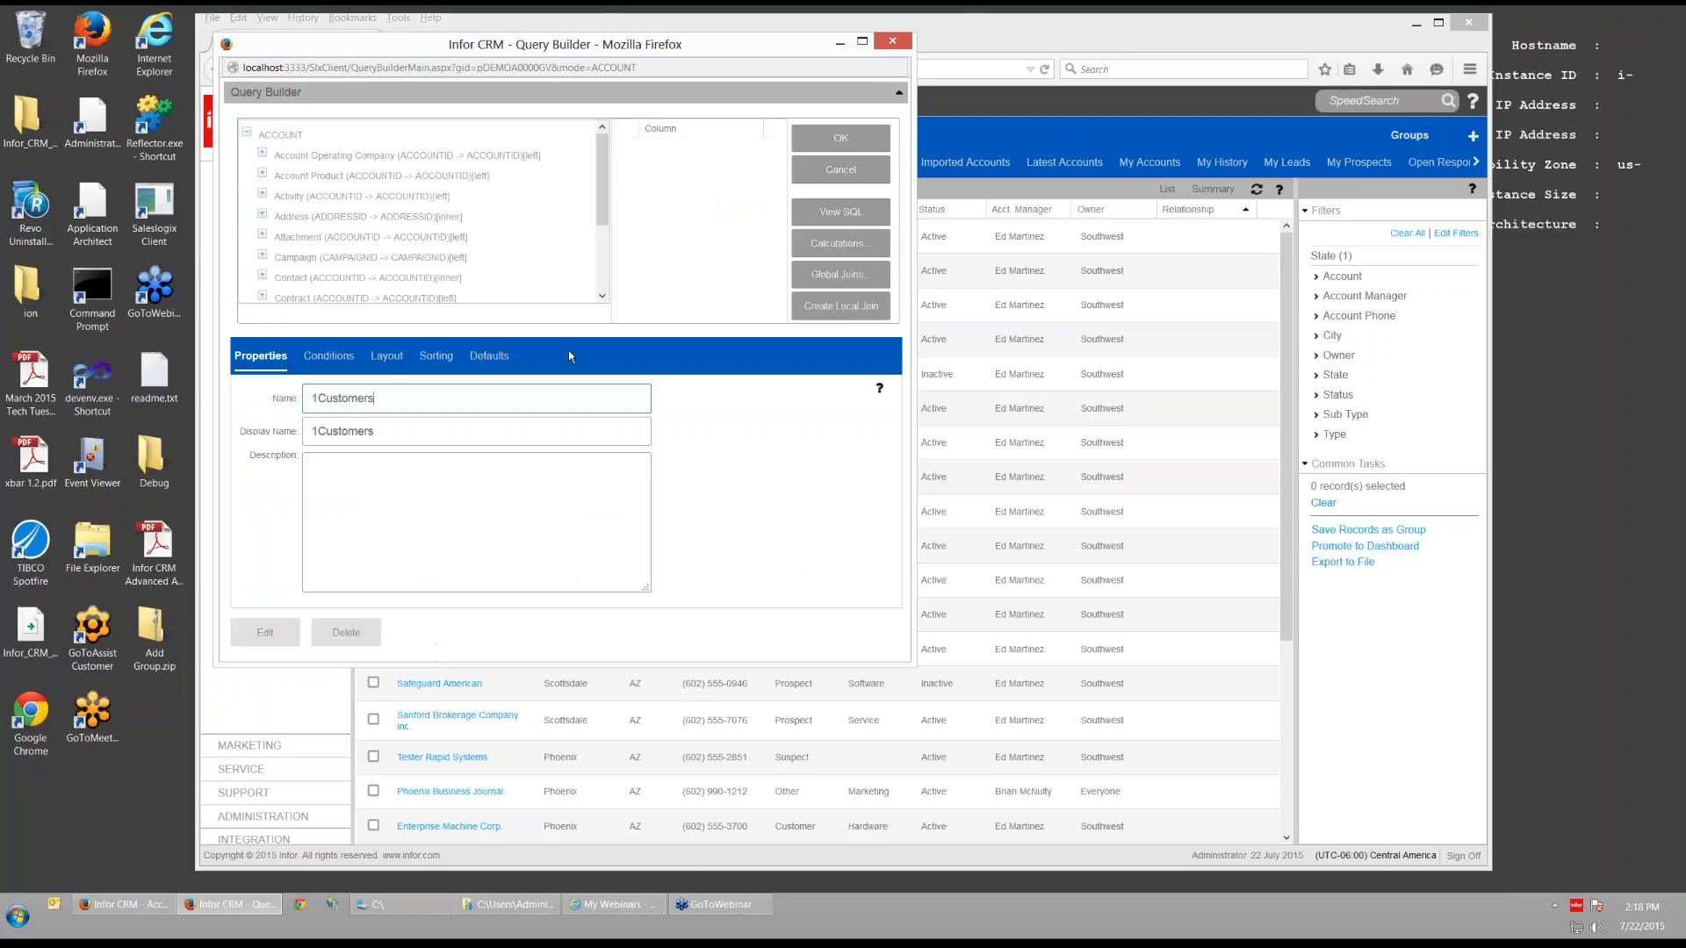
click(392, 362)
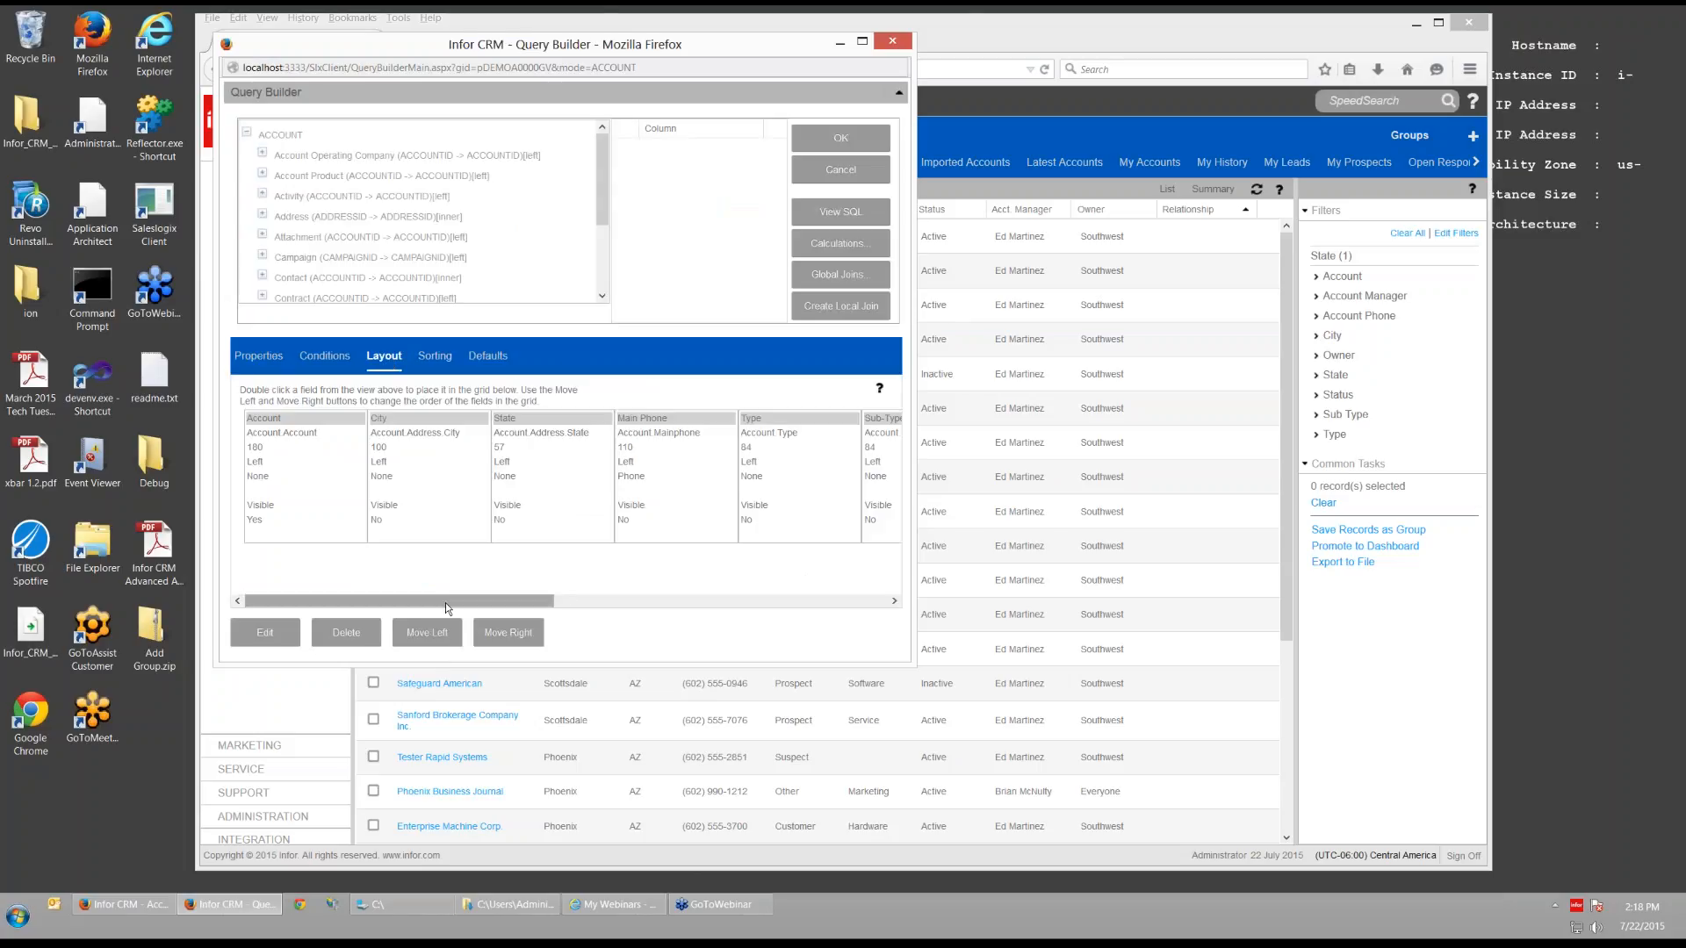
- Add the Region field to the layout, delete the Relationship column, and save the group
drag(445, 602, 829, 608)
click(825, 443)
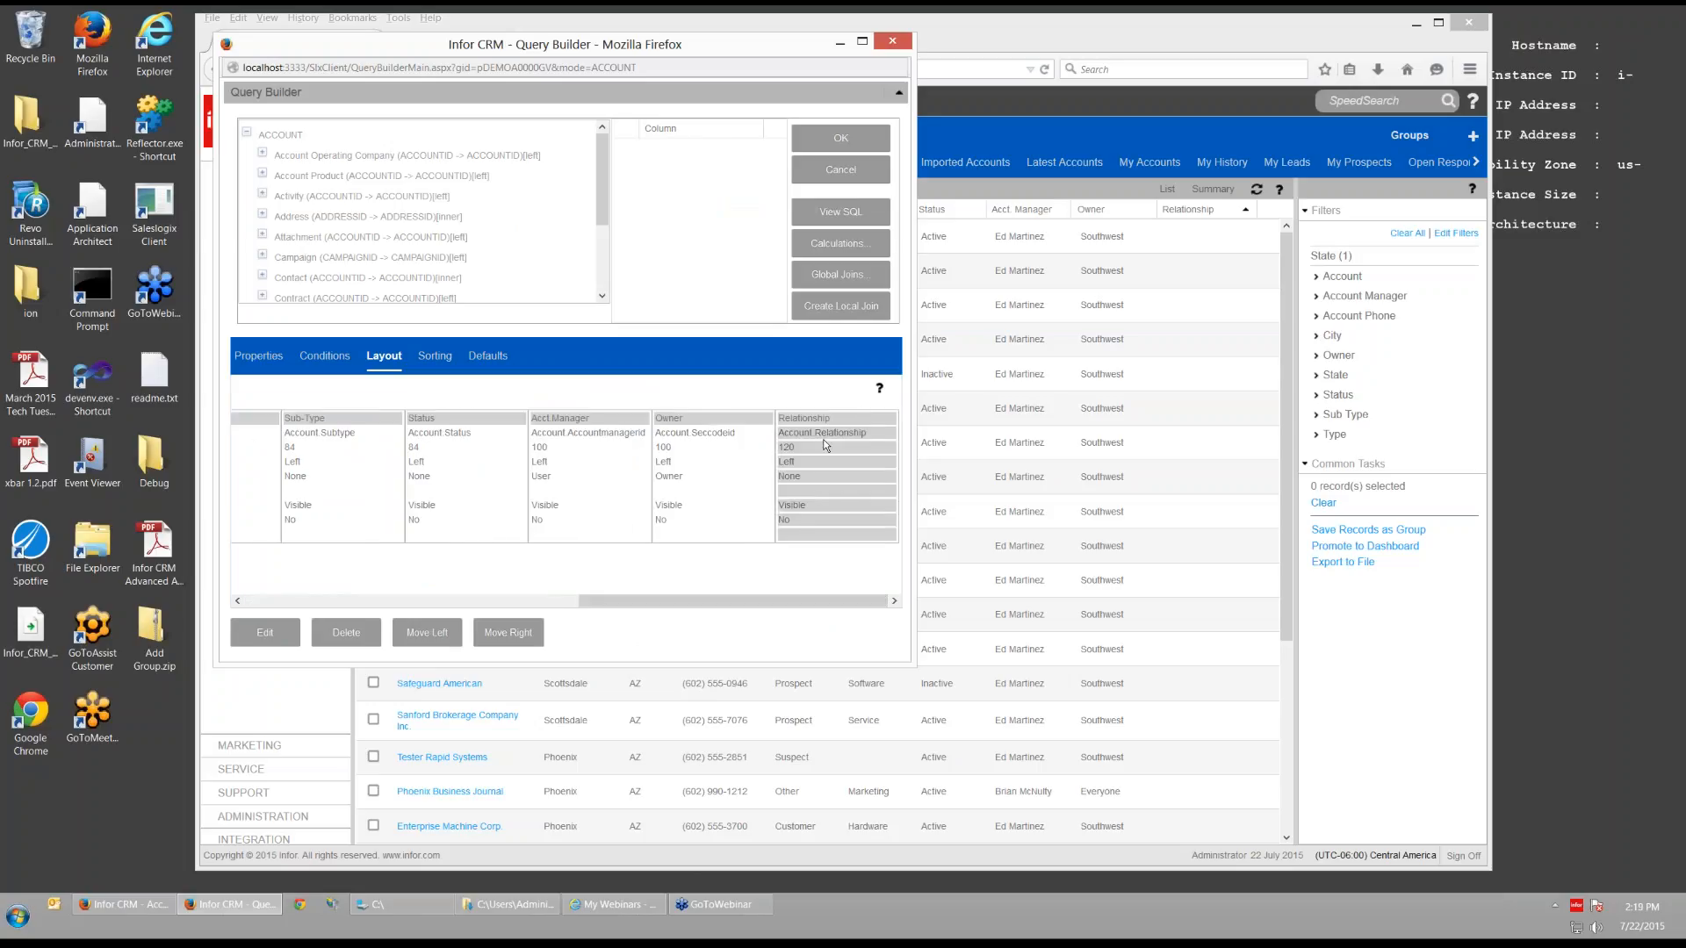
click(386, 134)
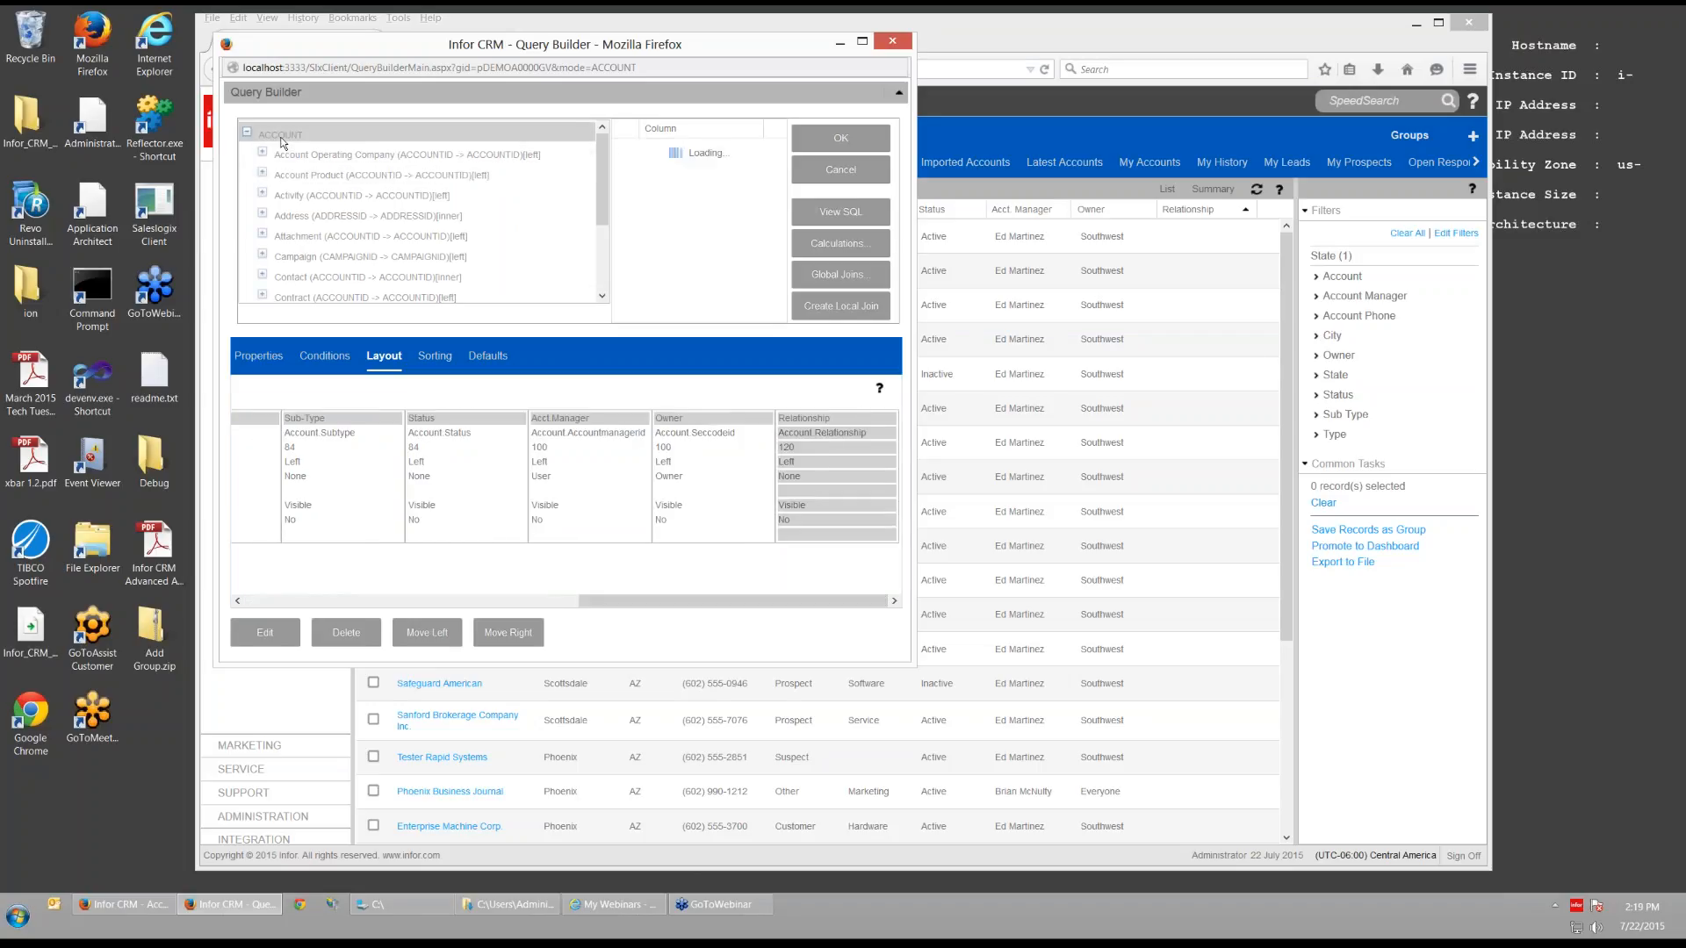
drag(779, 160, 781, 256)
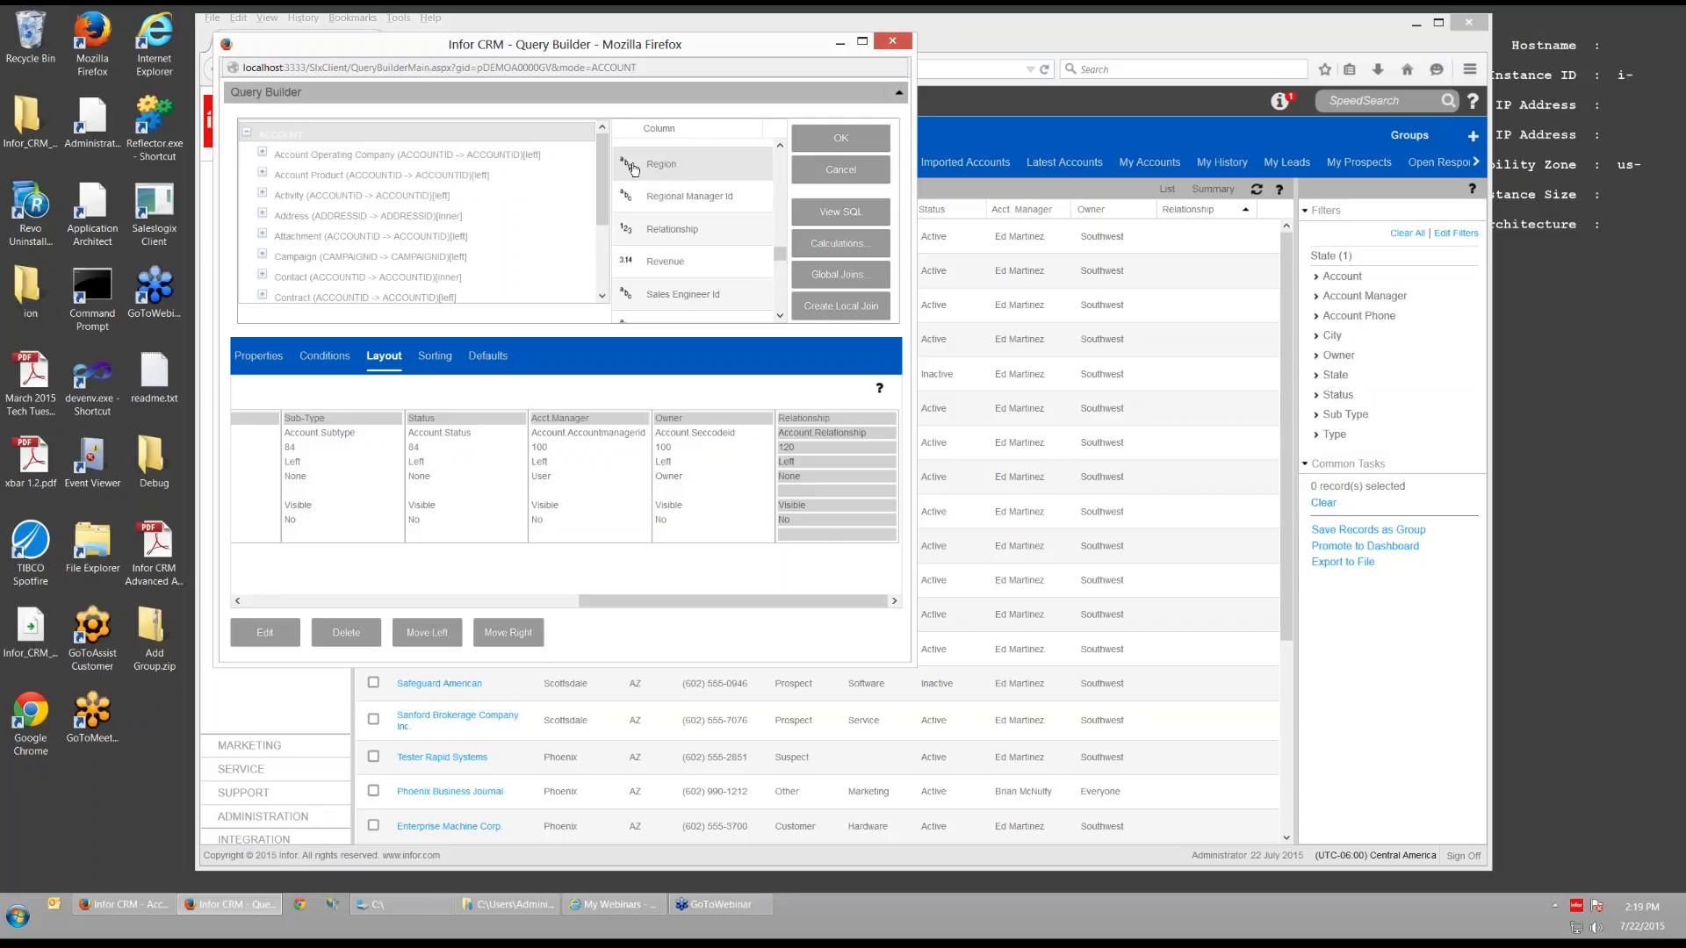
drag(632, 167, 772, 422)
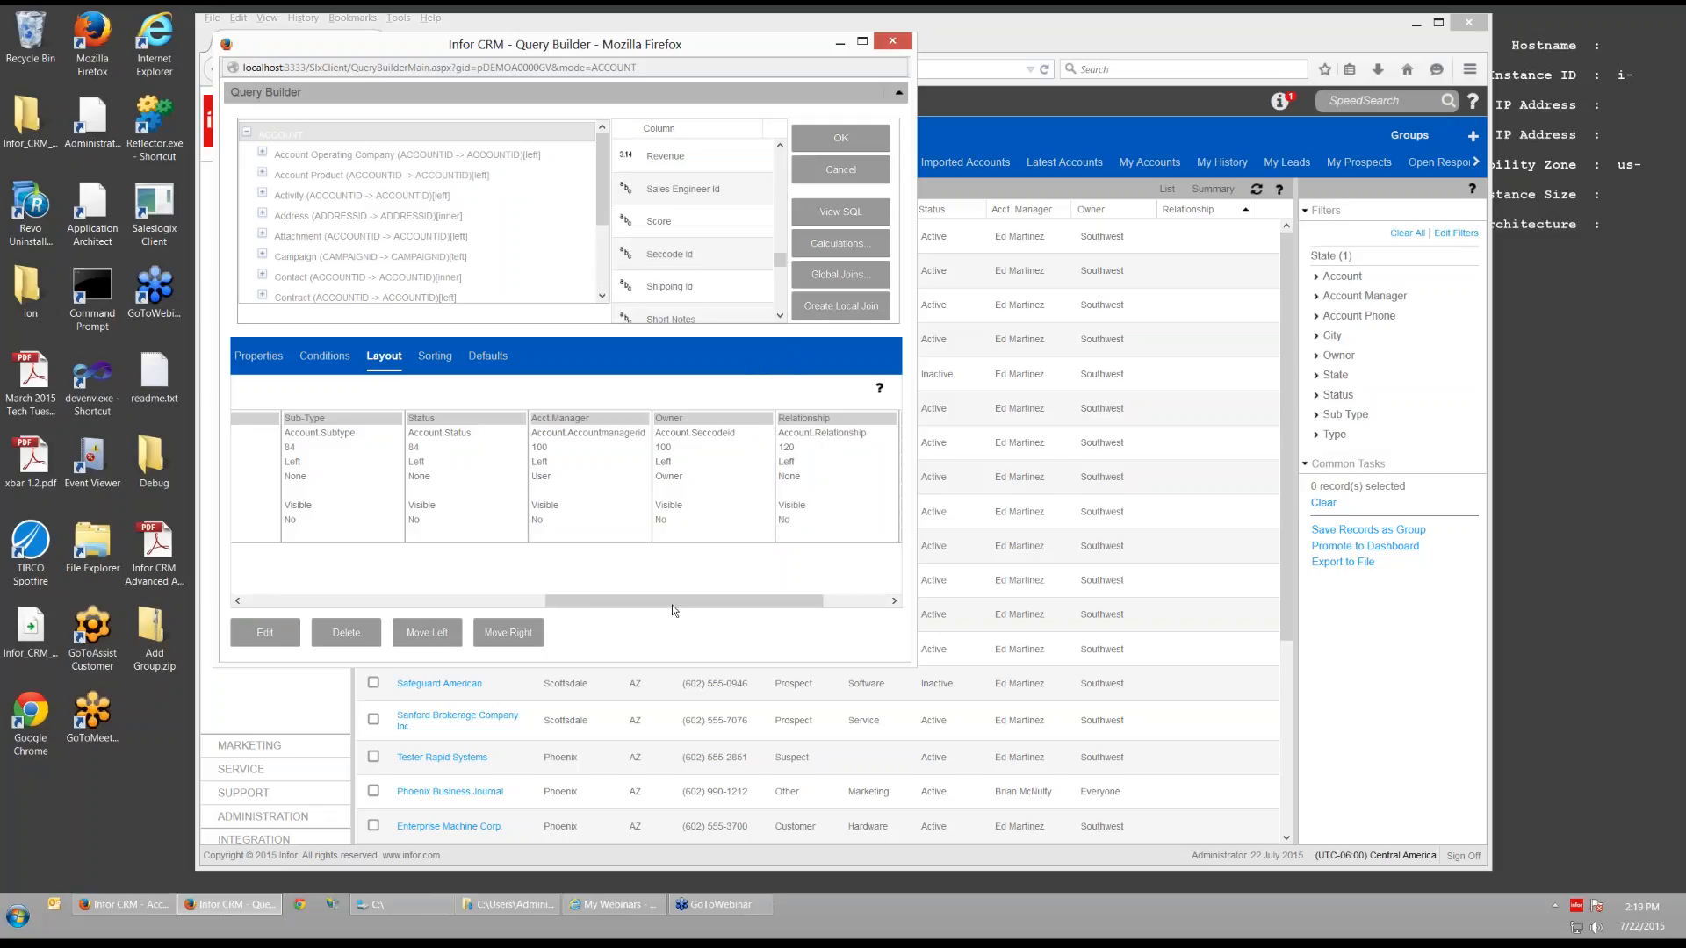
drag(708, 600, 774, 601)
click(719, 471)
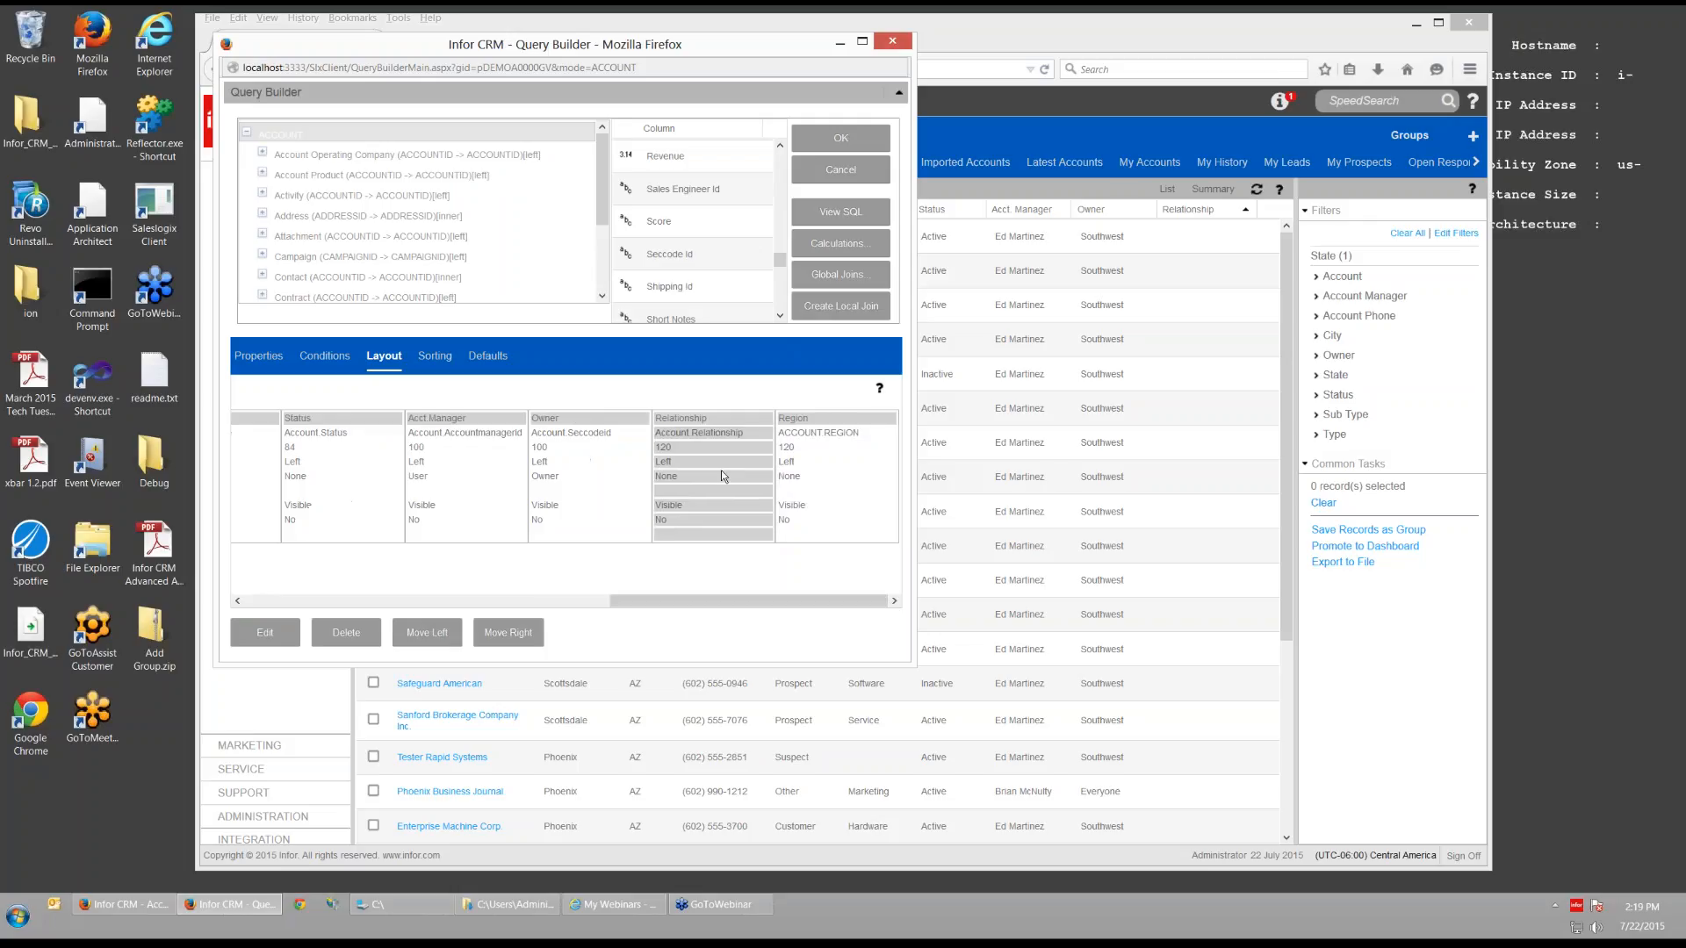
click(352, 639)
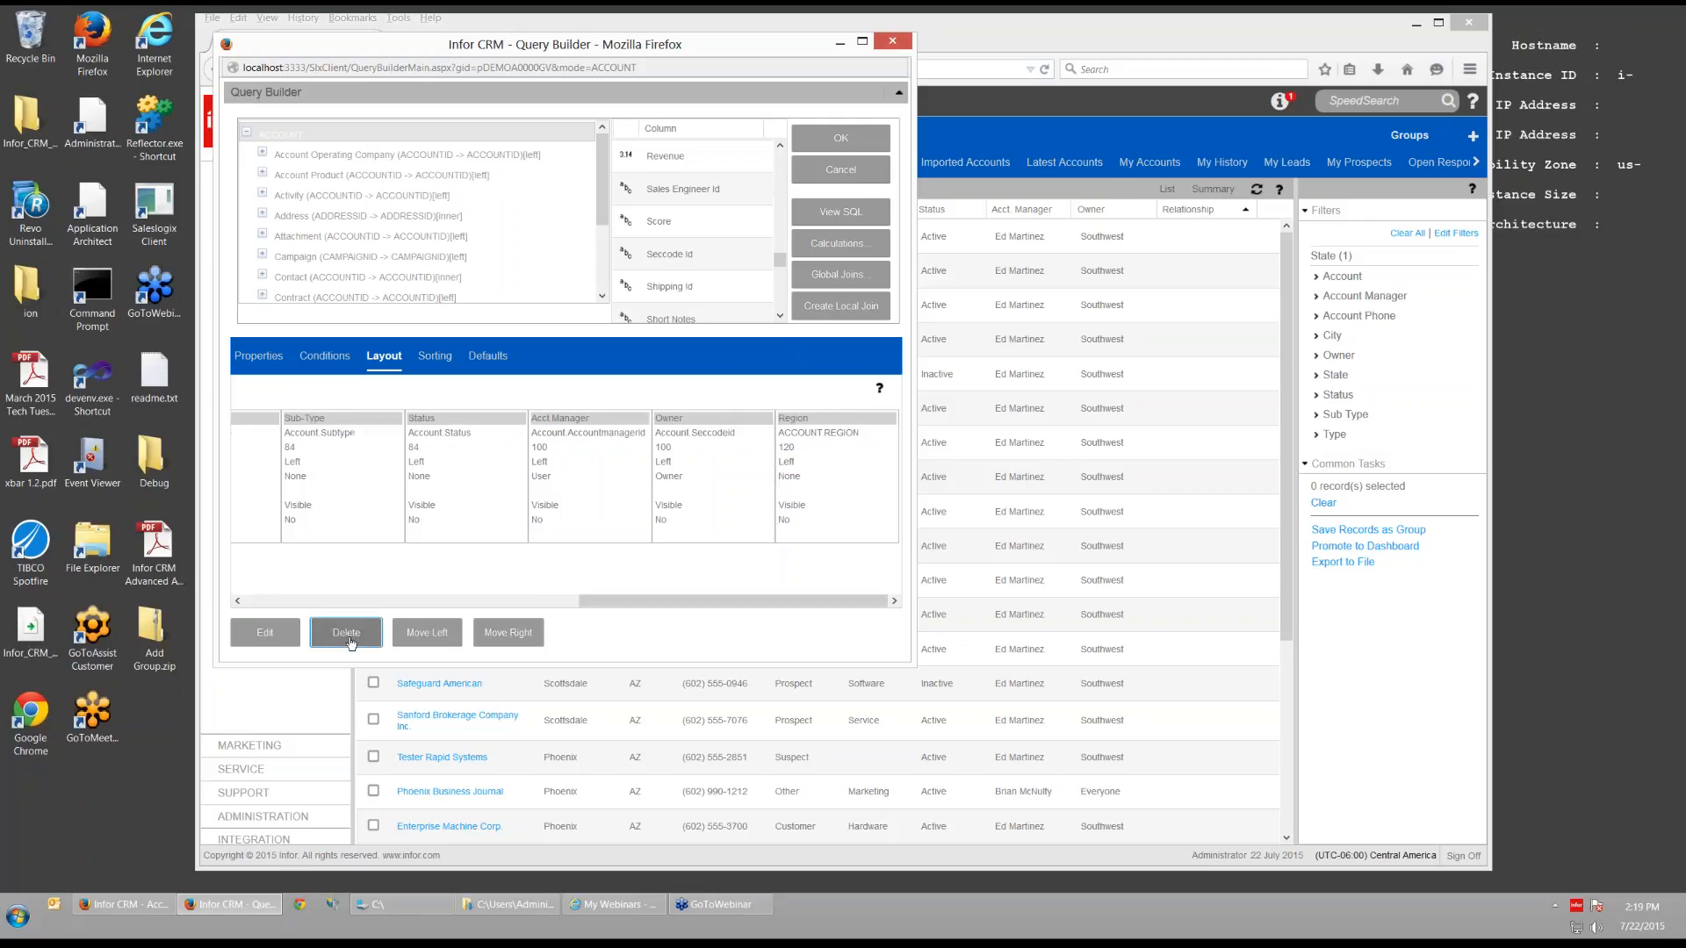
click(845, 139)
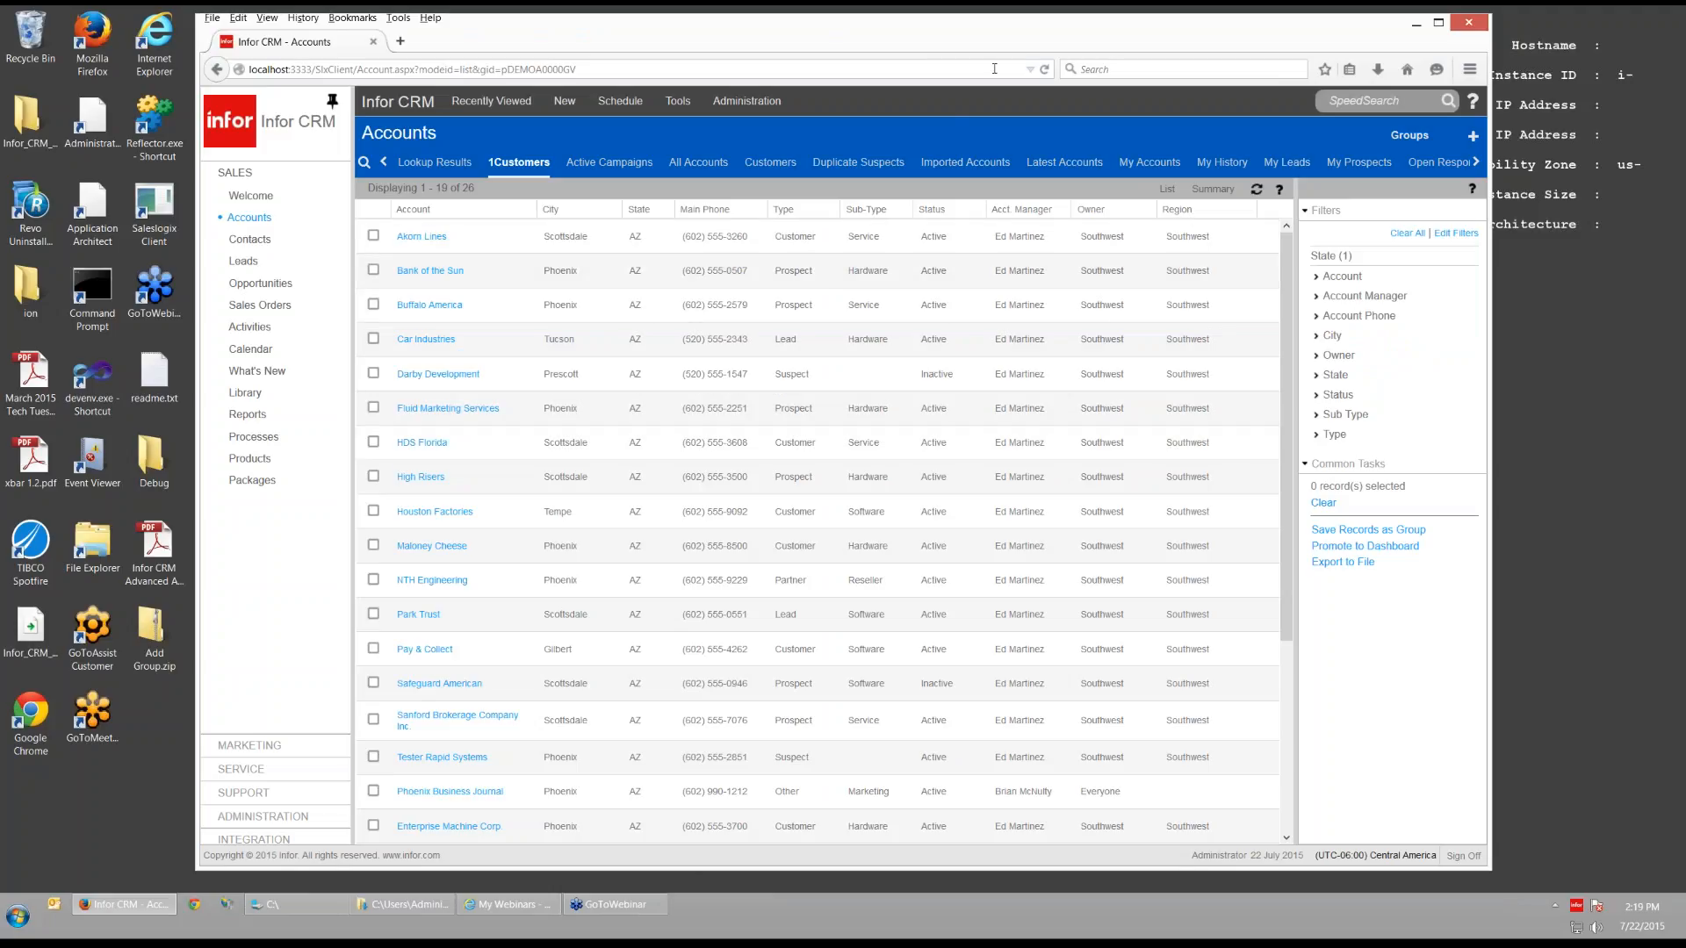
- Reload, sign off, sign back in as admin with the password, and reopen Accounts
click(1043, 69)
click(1463, 856)
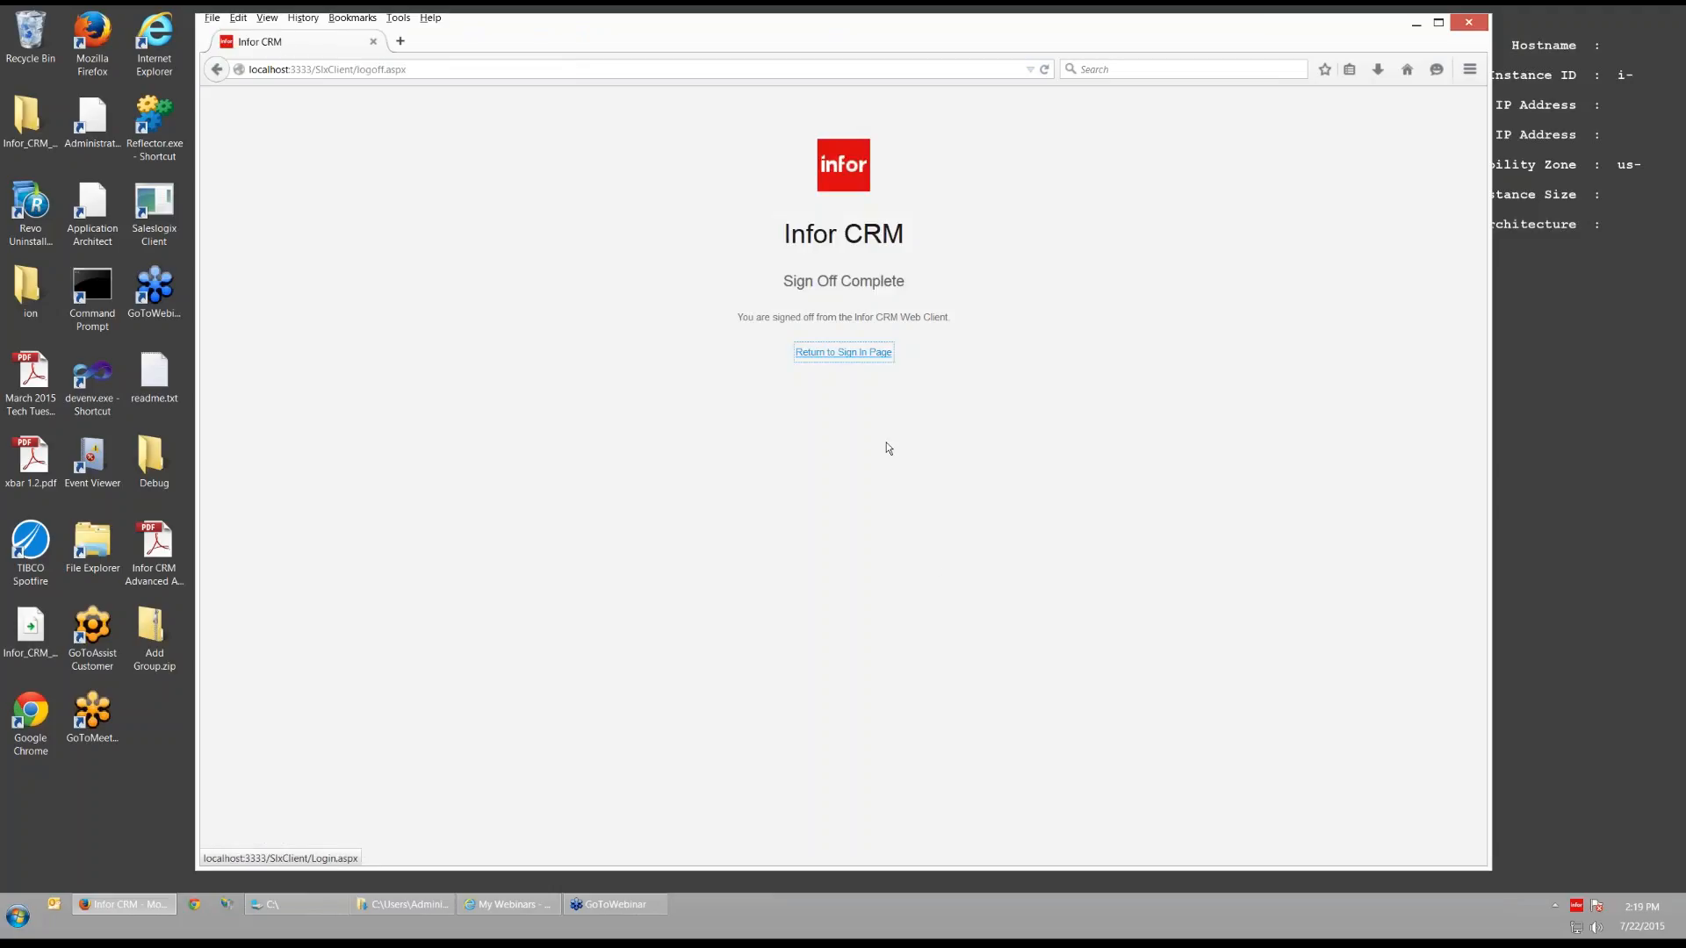
click(825, 355)
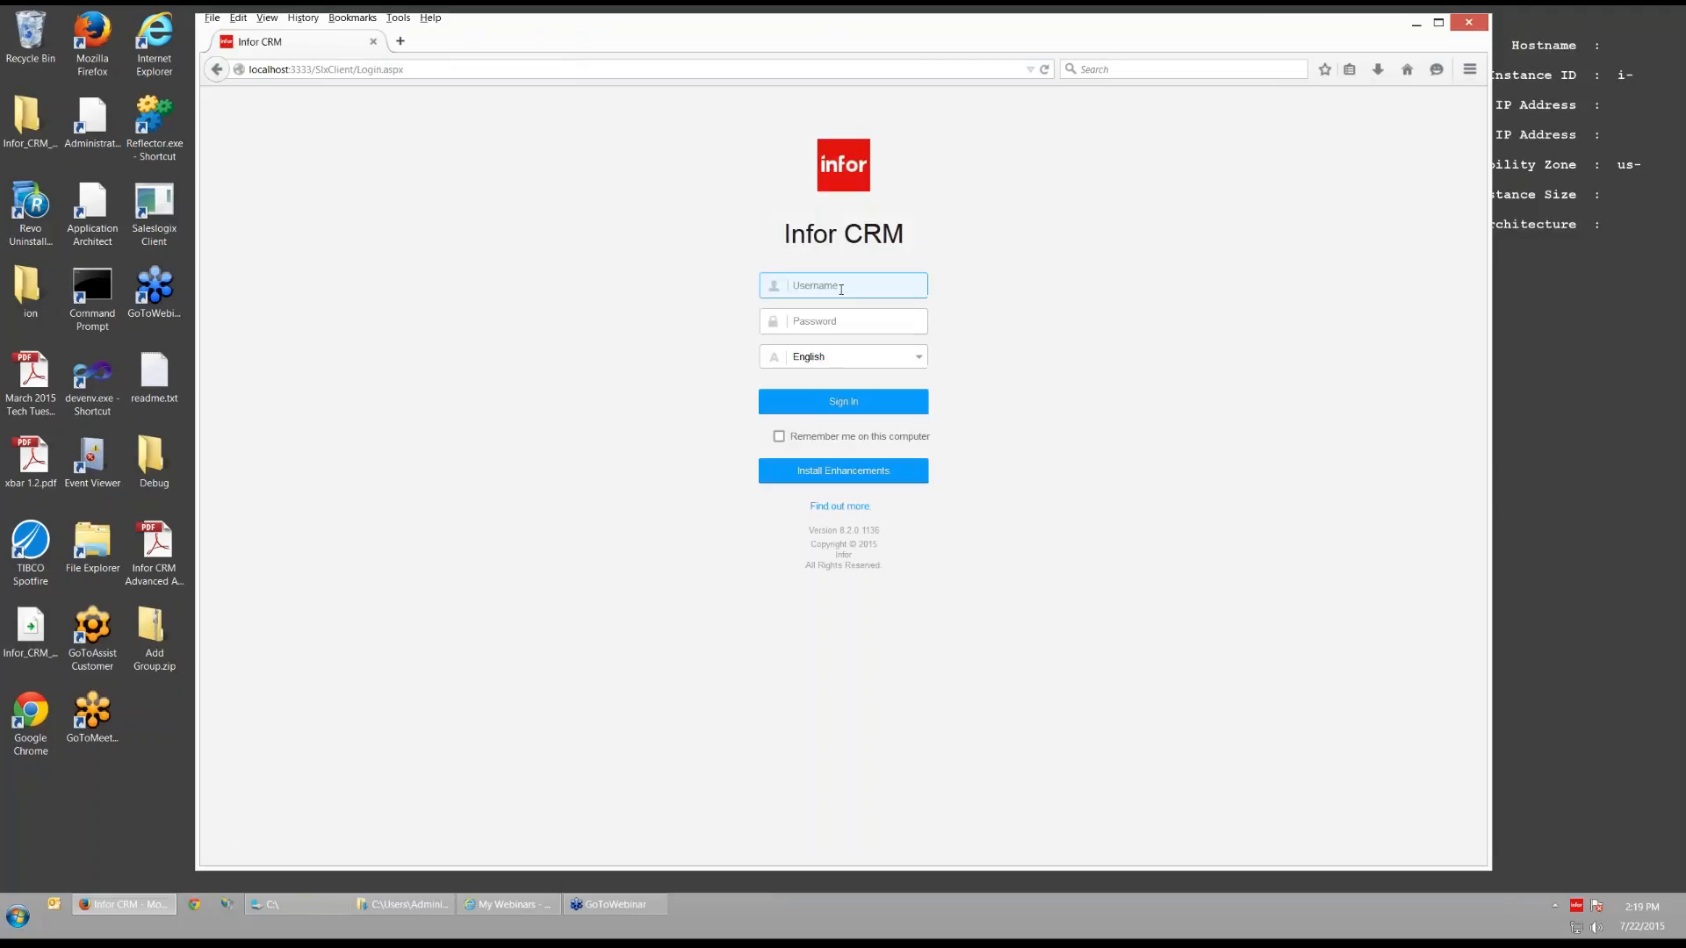
text(admin)
key(Return)
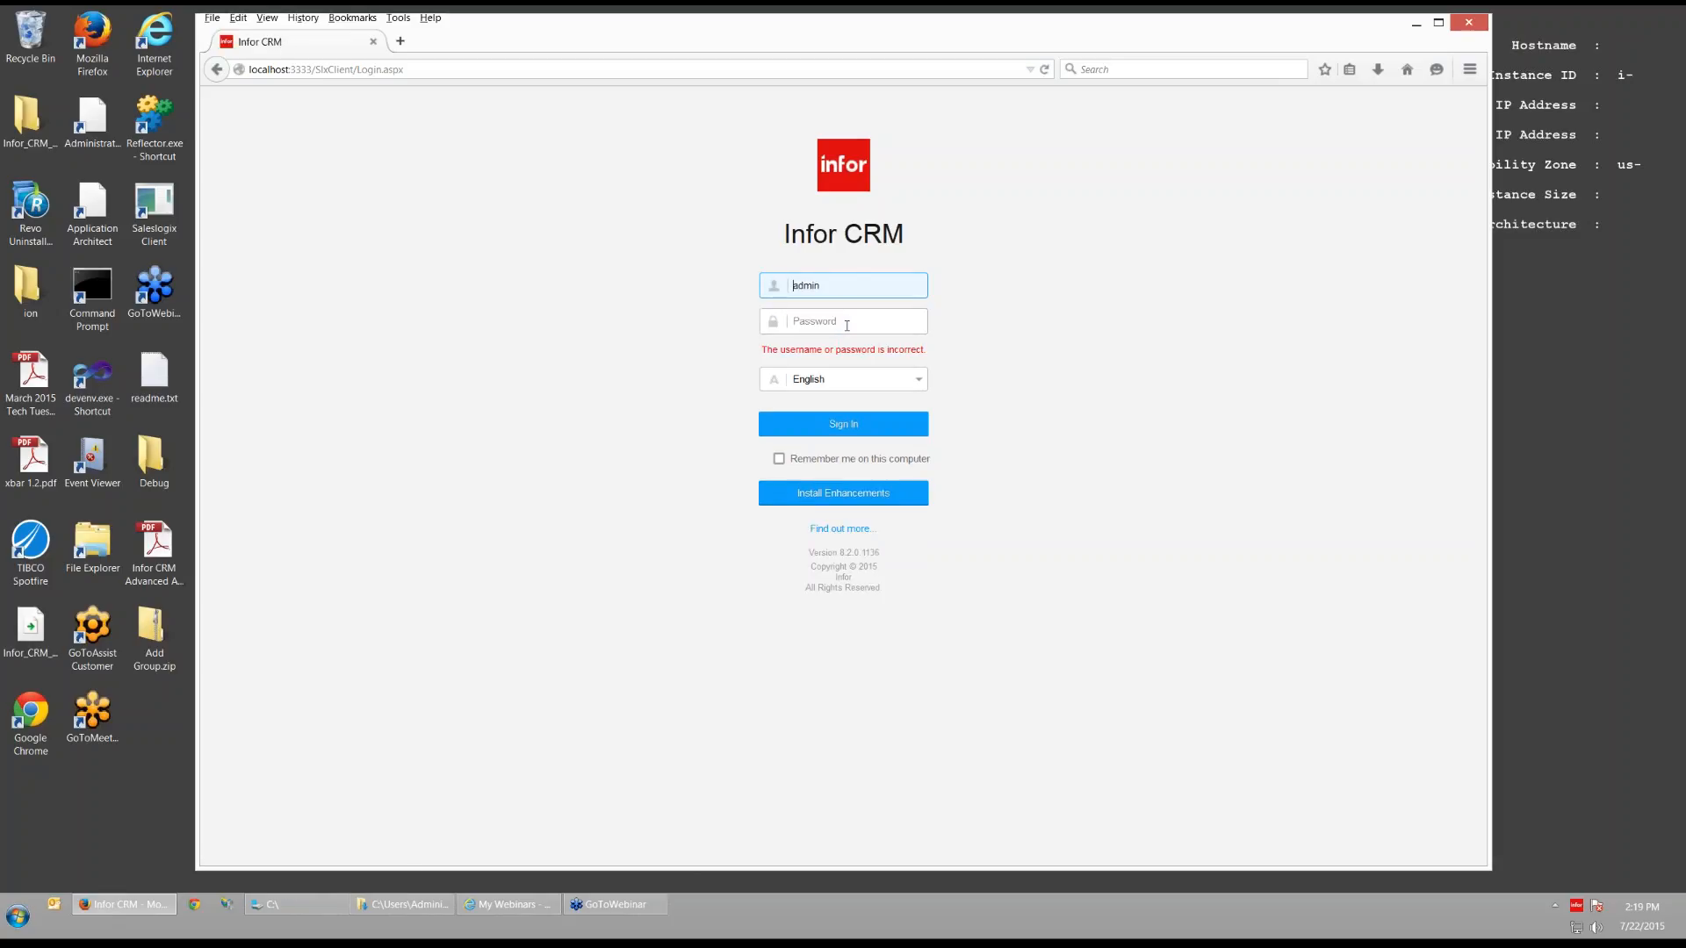
click(758, 320)
text(********)
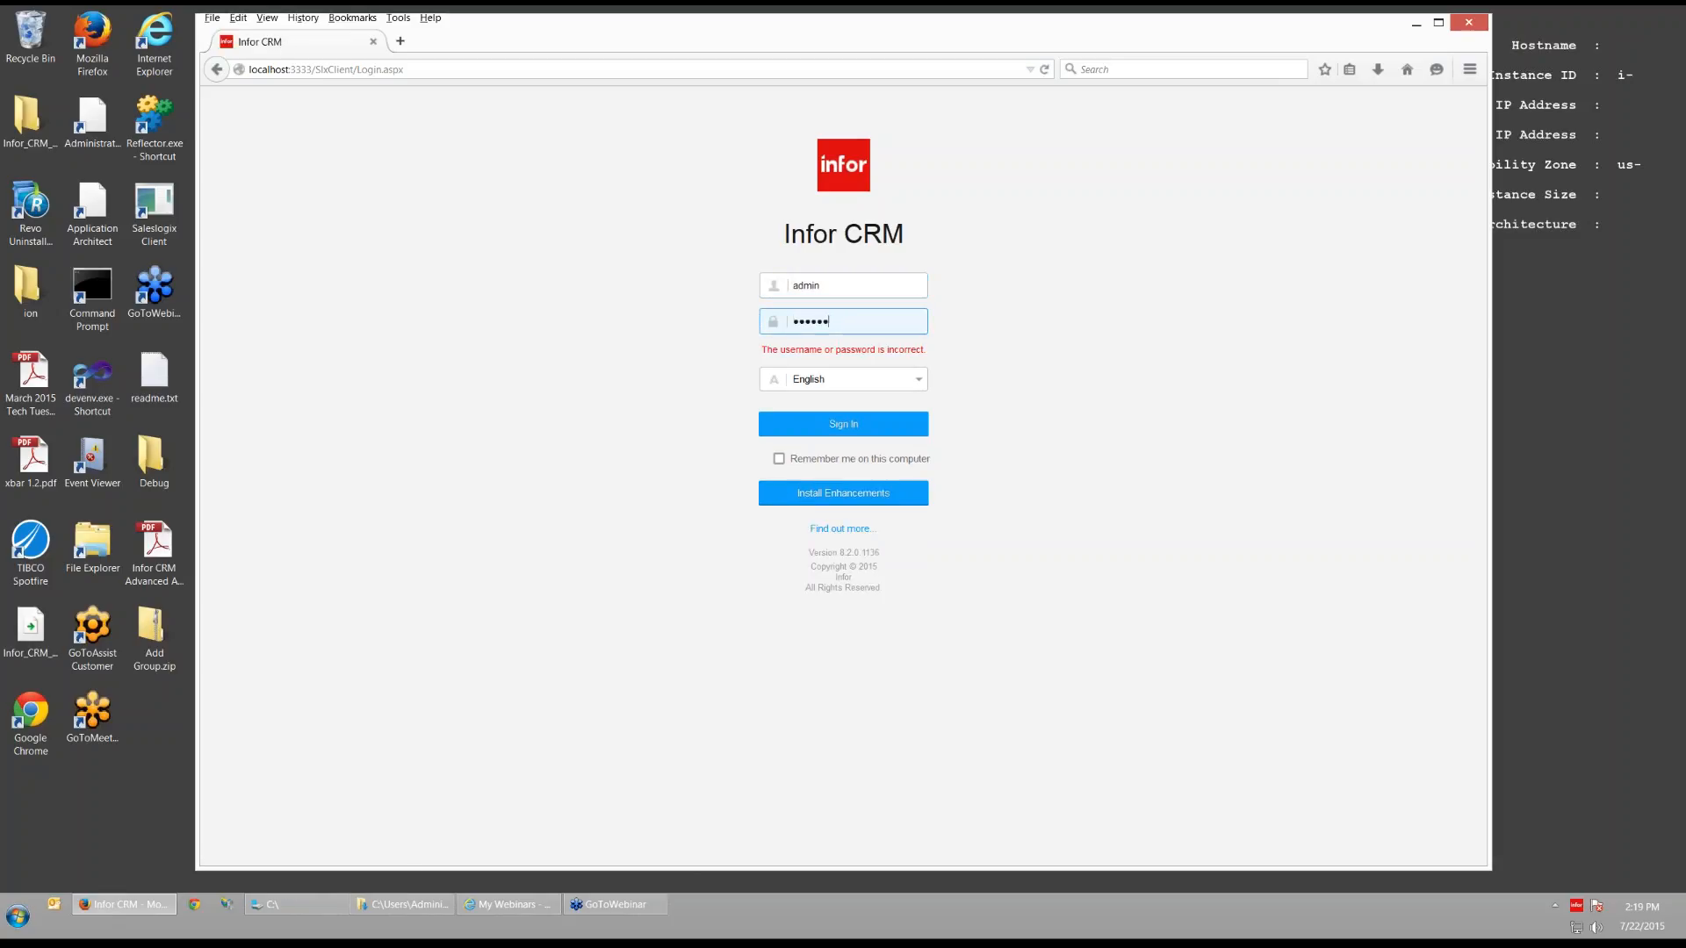
key(Return)
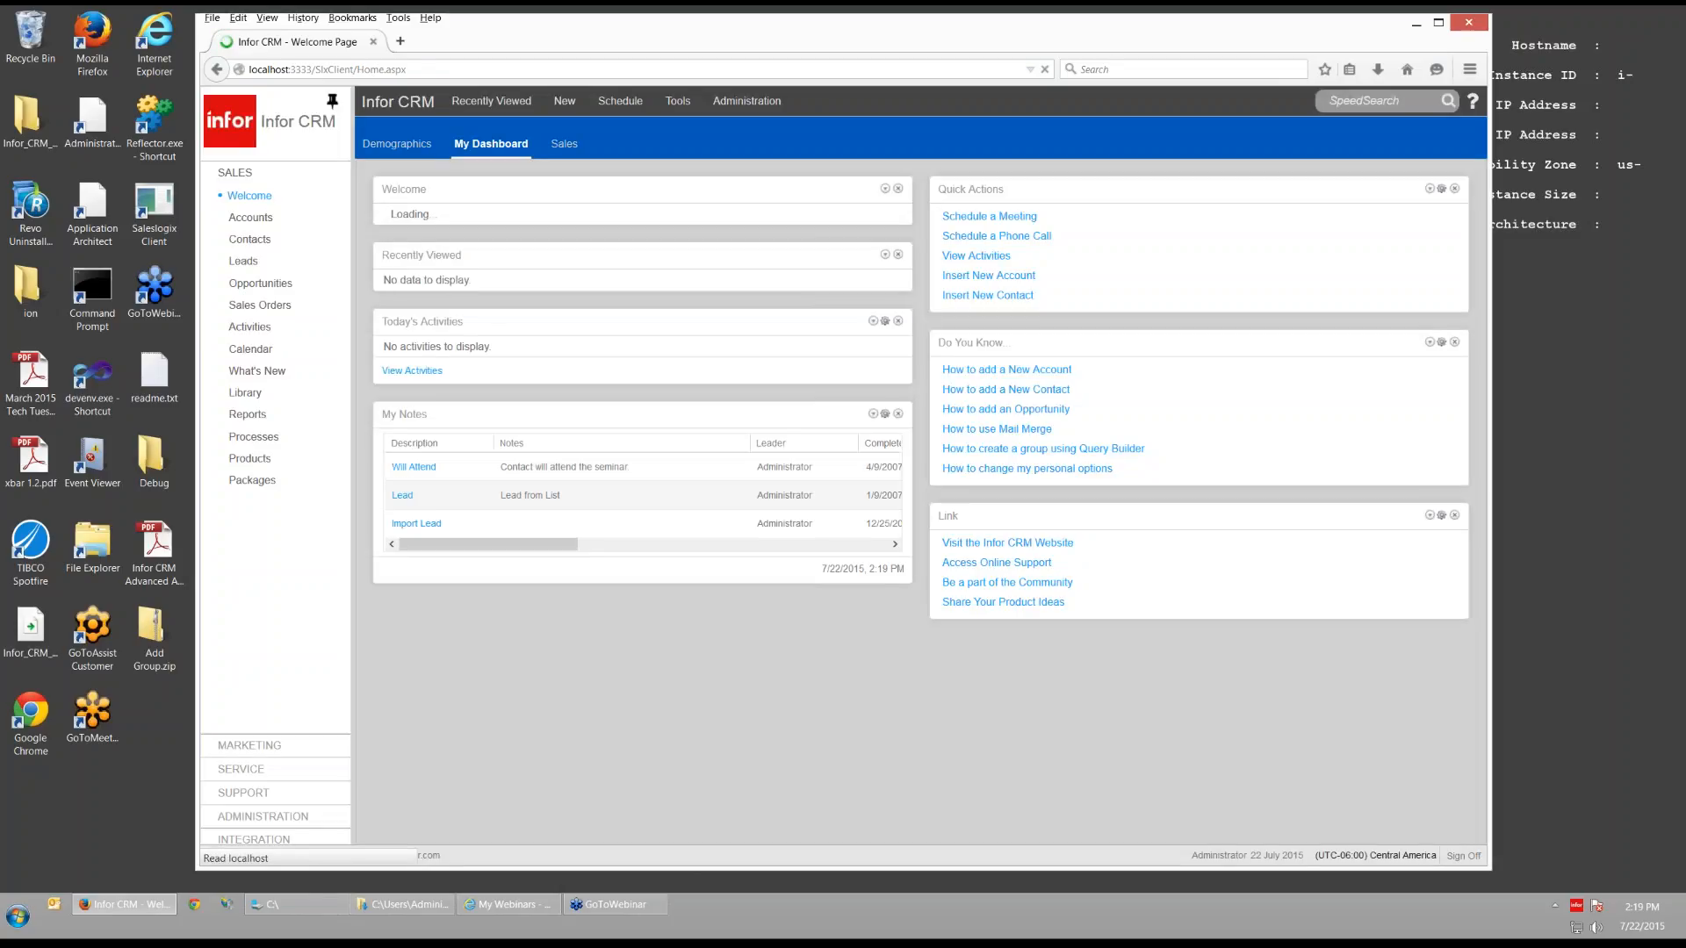
click(264, 220)
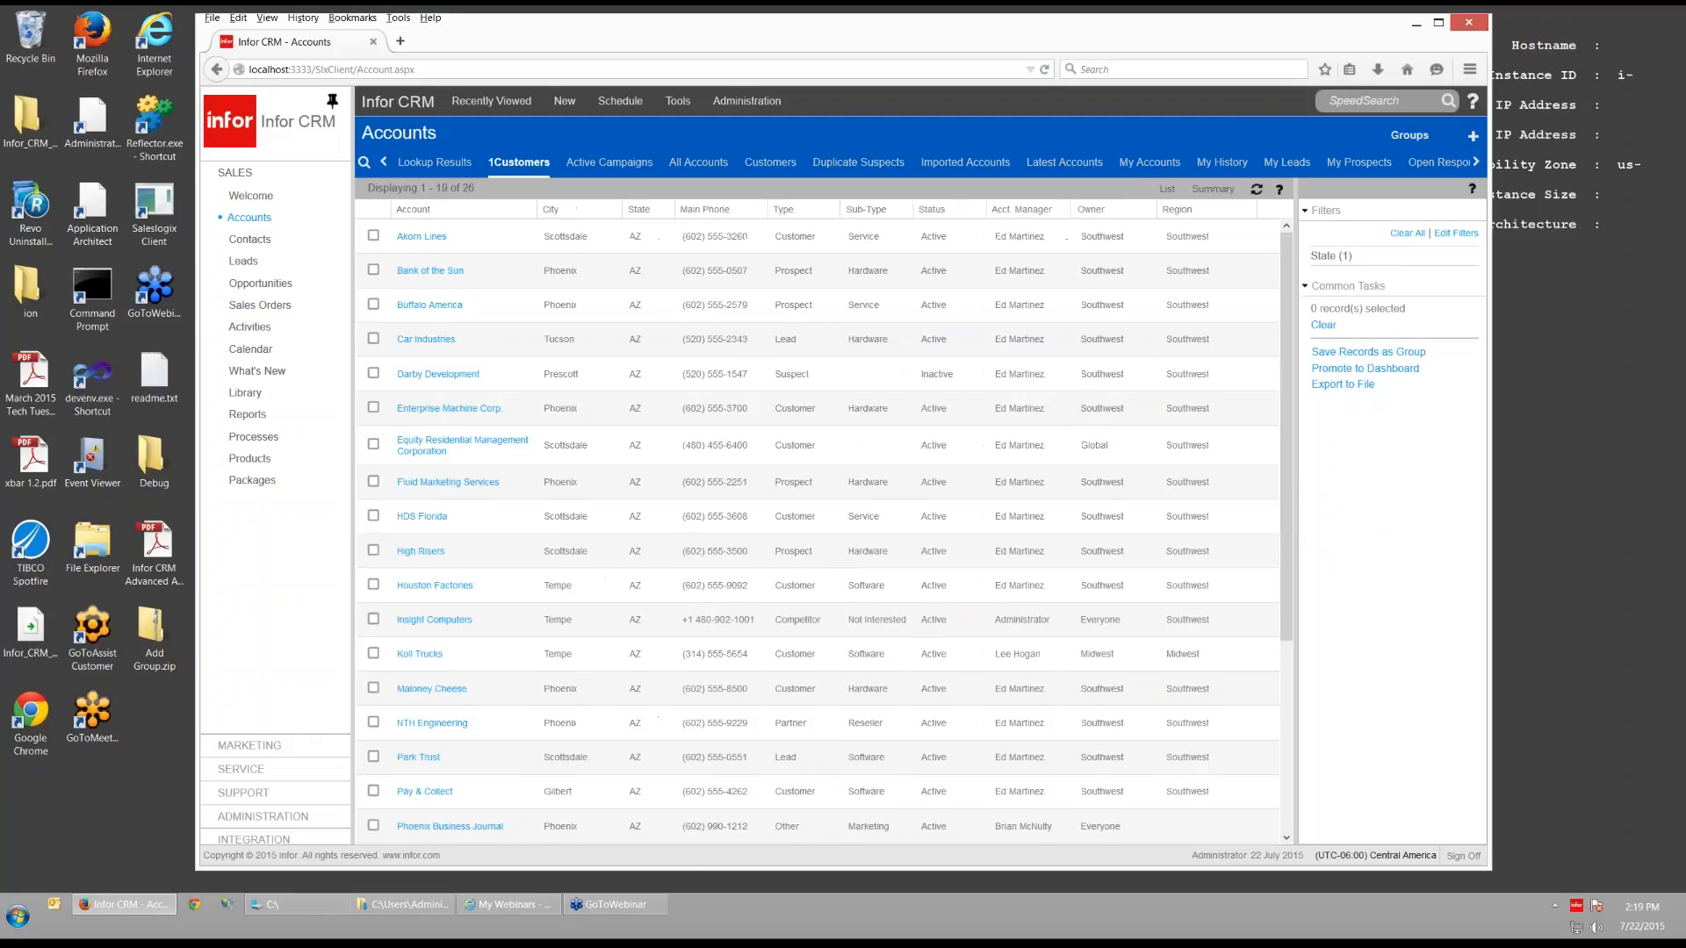
- Expand the Region filter and toggle the Midwest and Southeast values on and off
click(1339, 453)
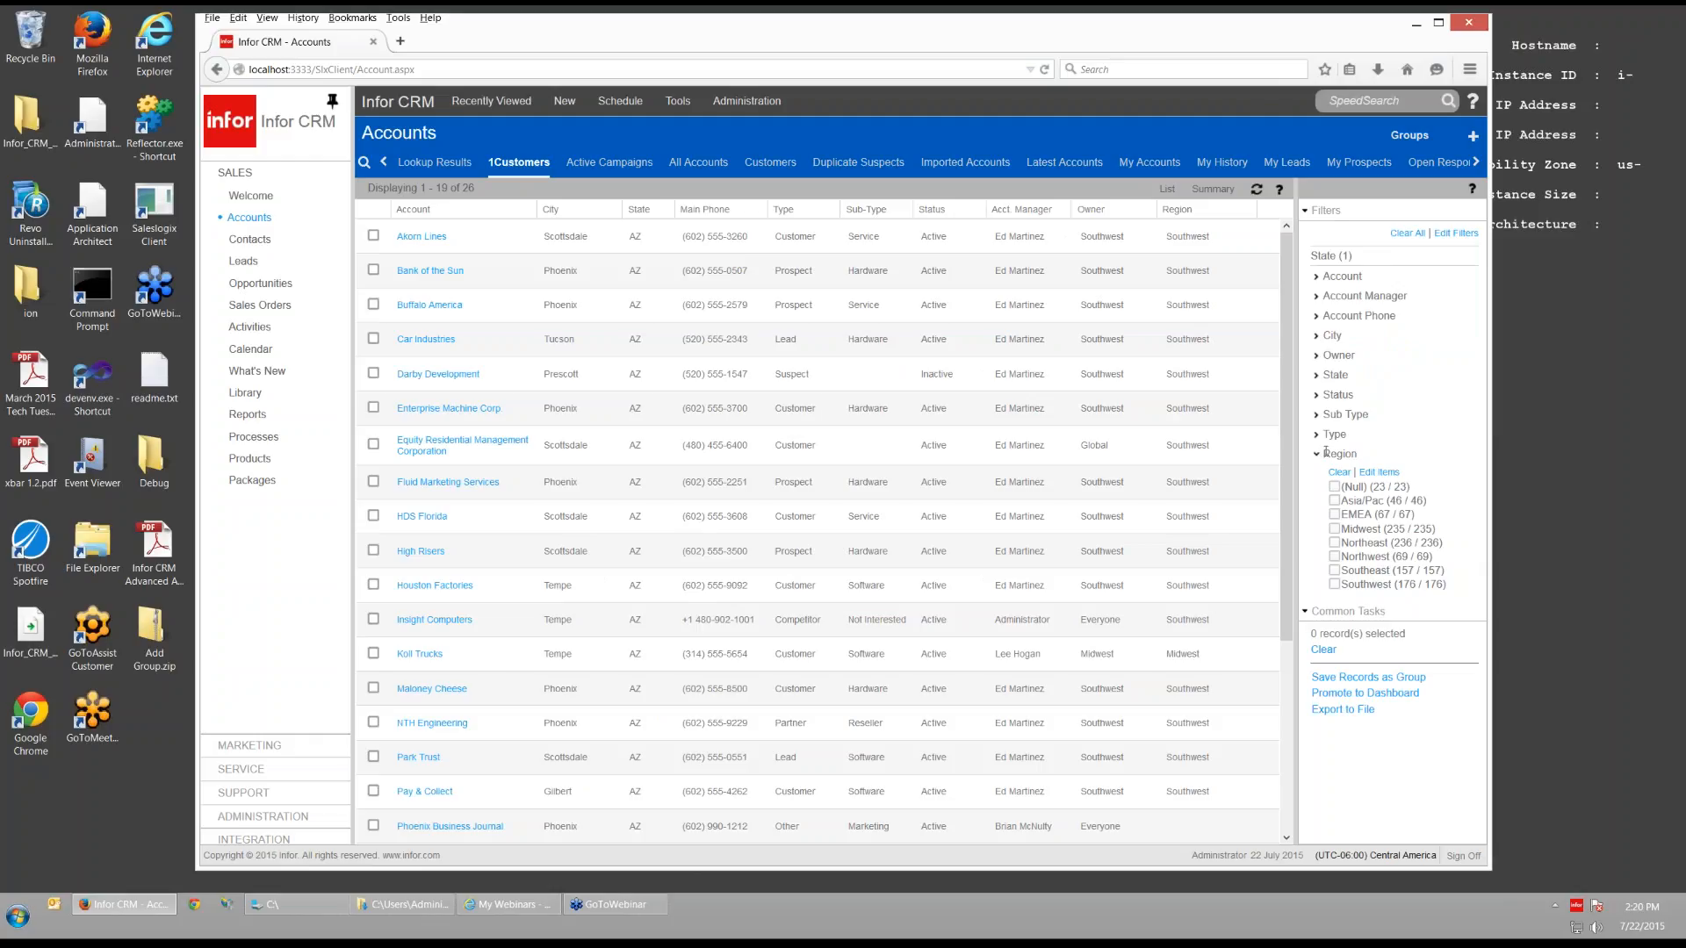
click(1335, 530)
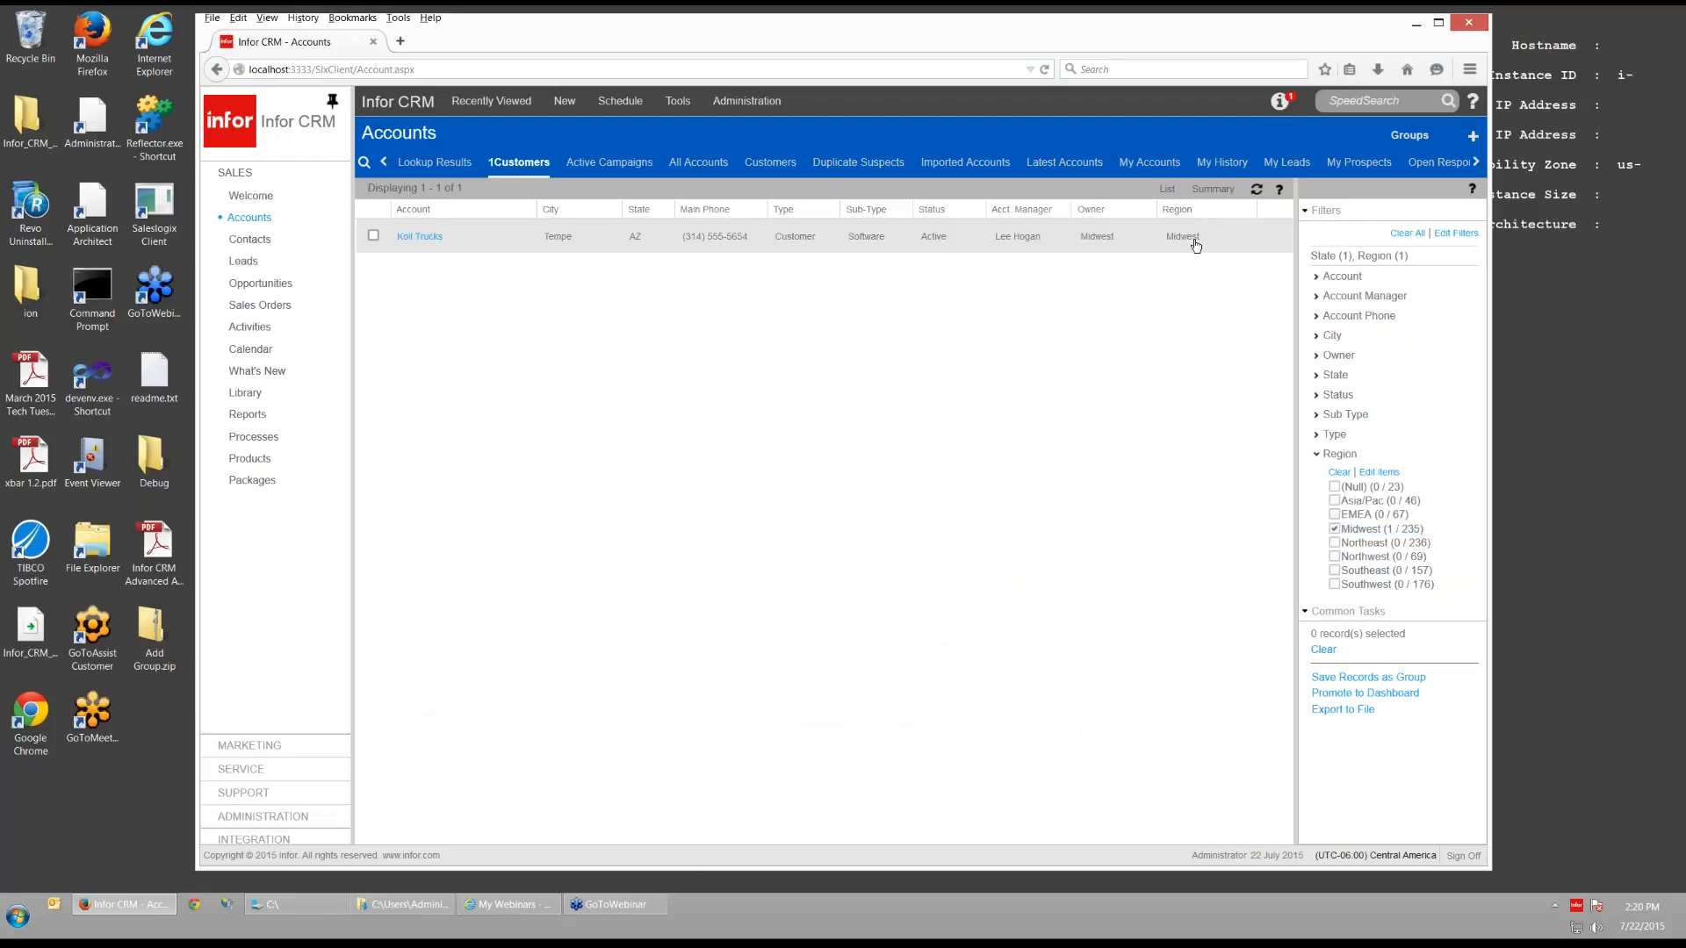
click(1334, 529)
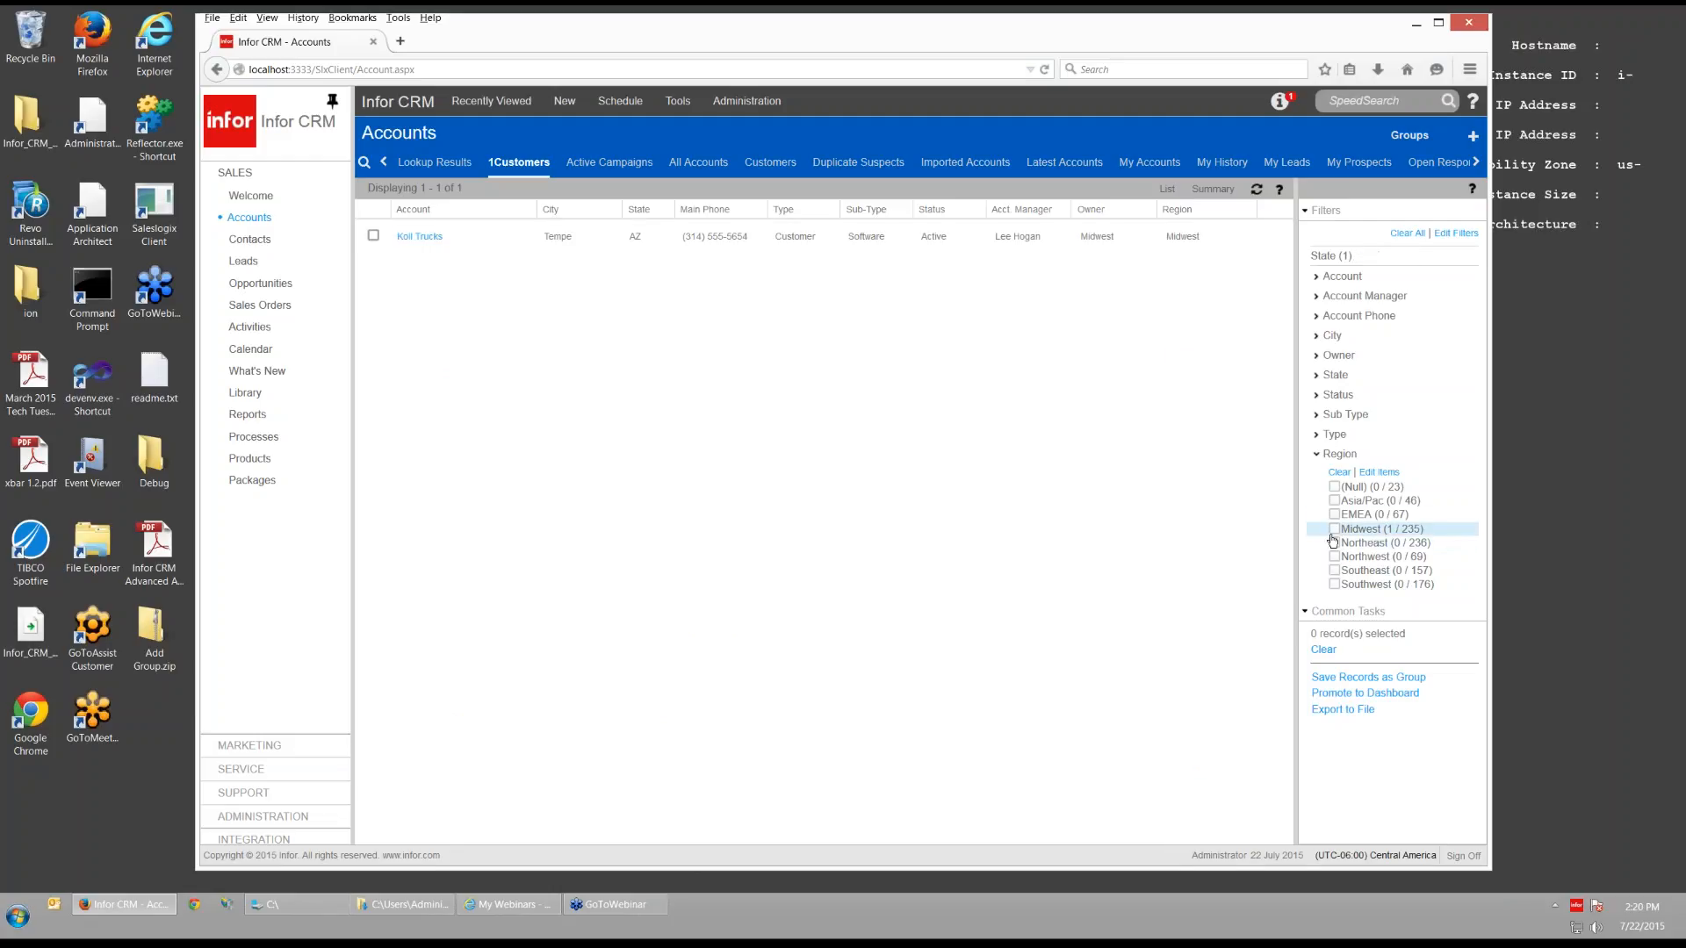
click(1334, 571)
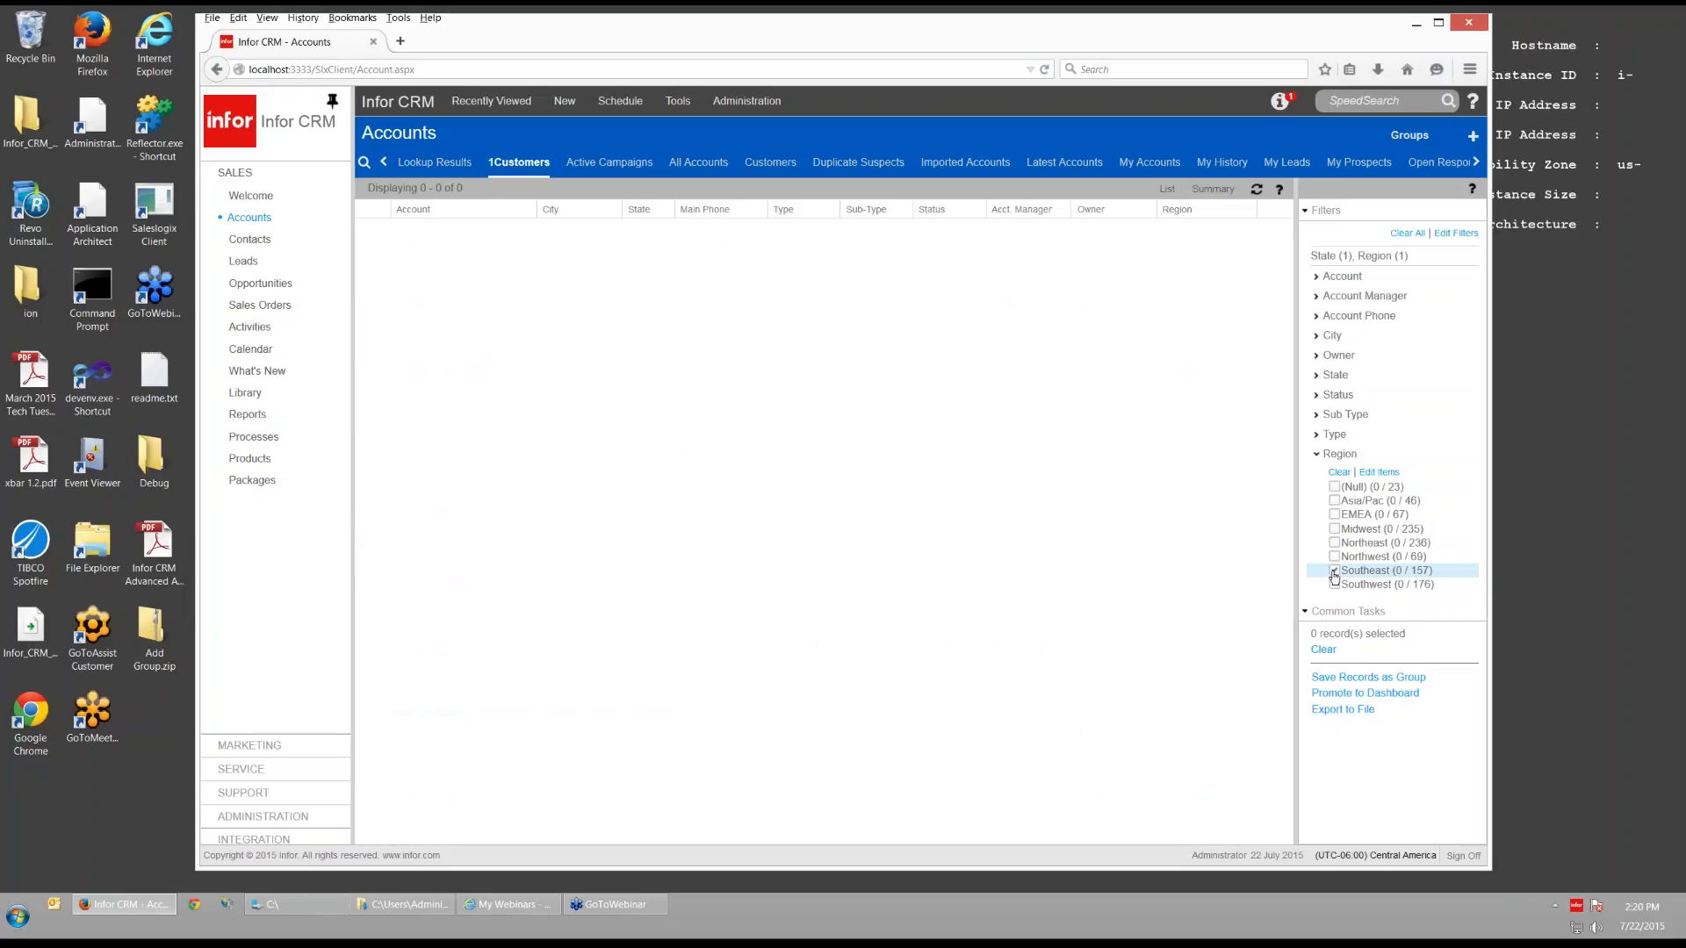
click(1334, 572)
- Switch to Active Campaigns and back to 1Customers, then clear all account filters
click(609, 162)
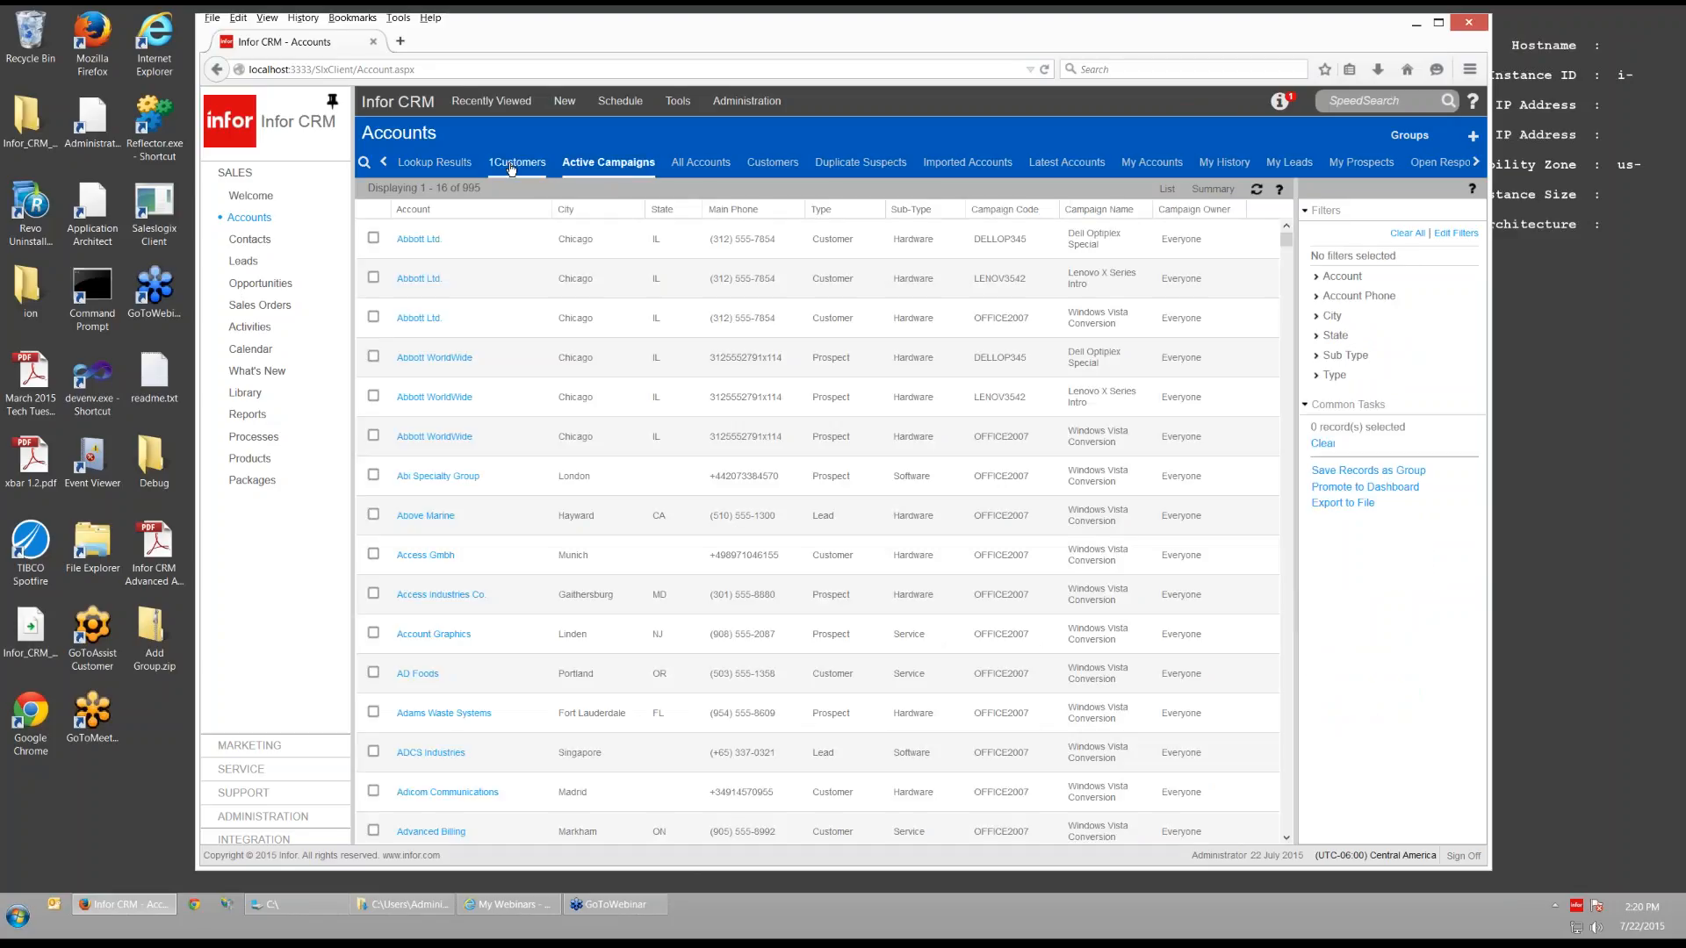
click(514, 165)
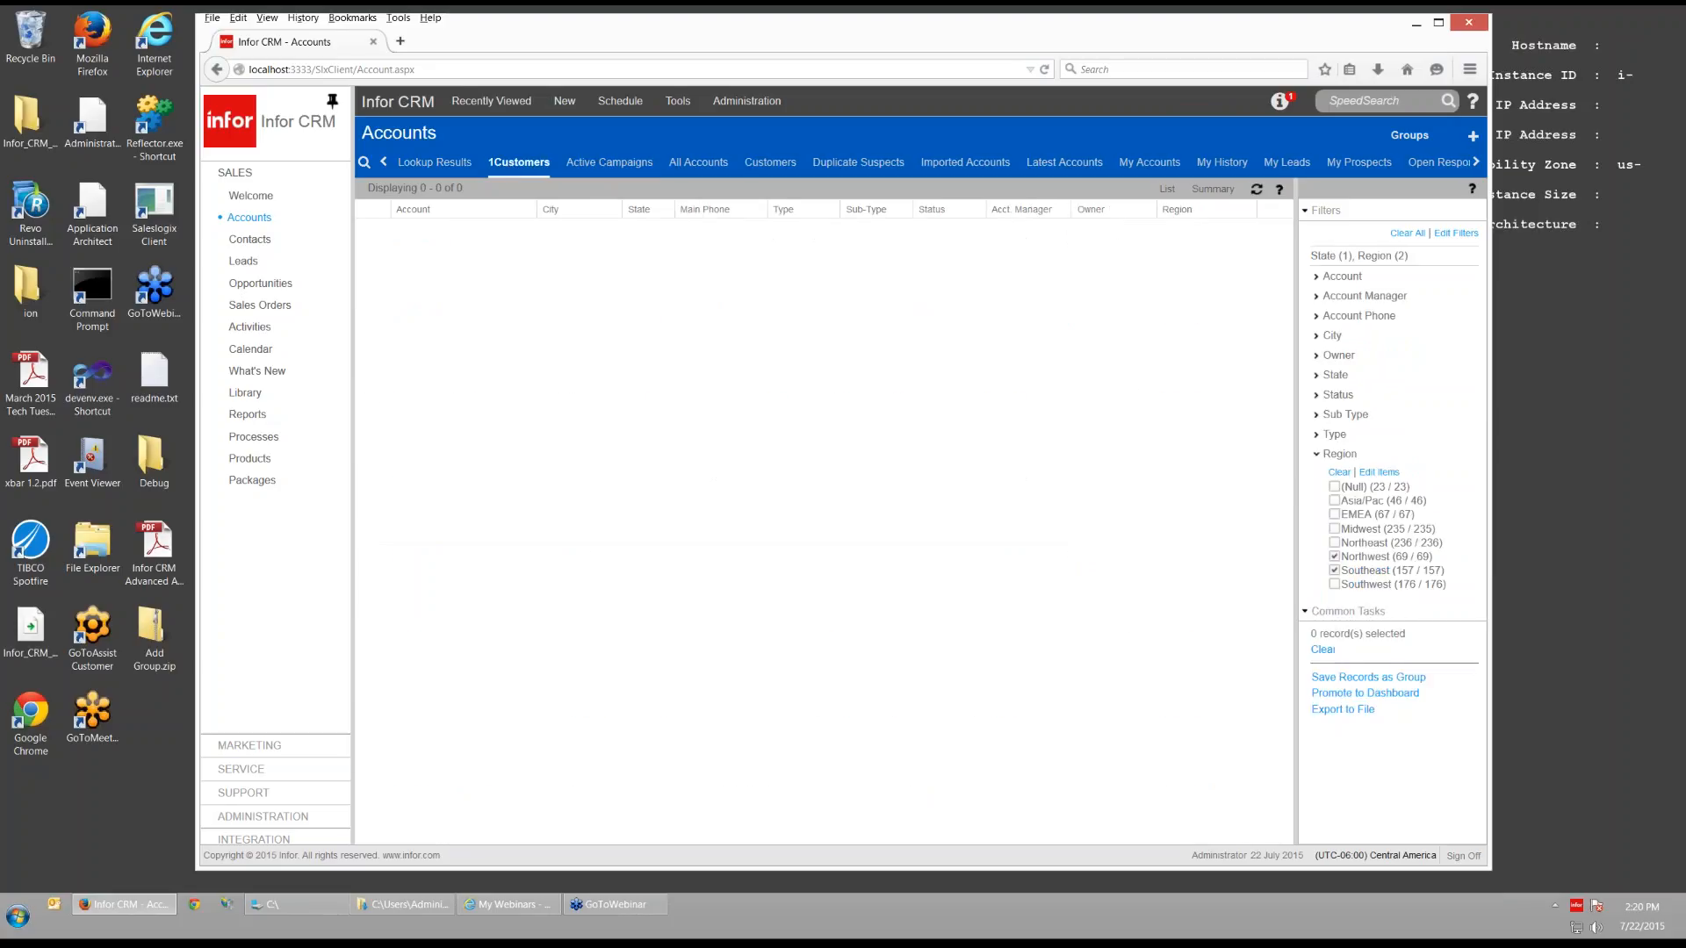
click(1414, 233)
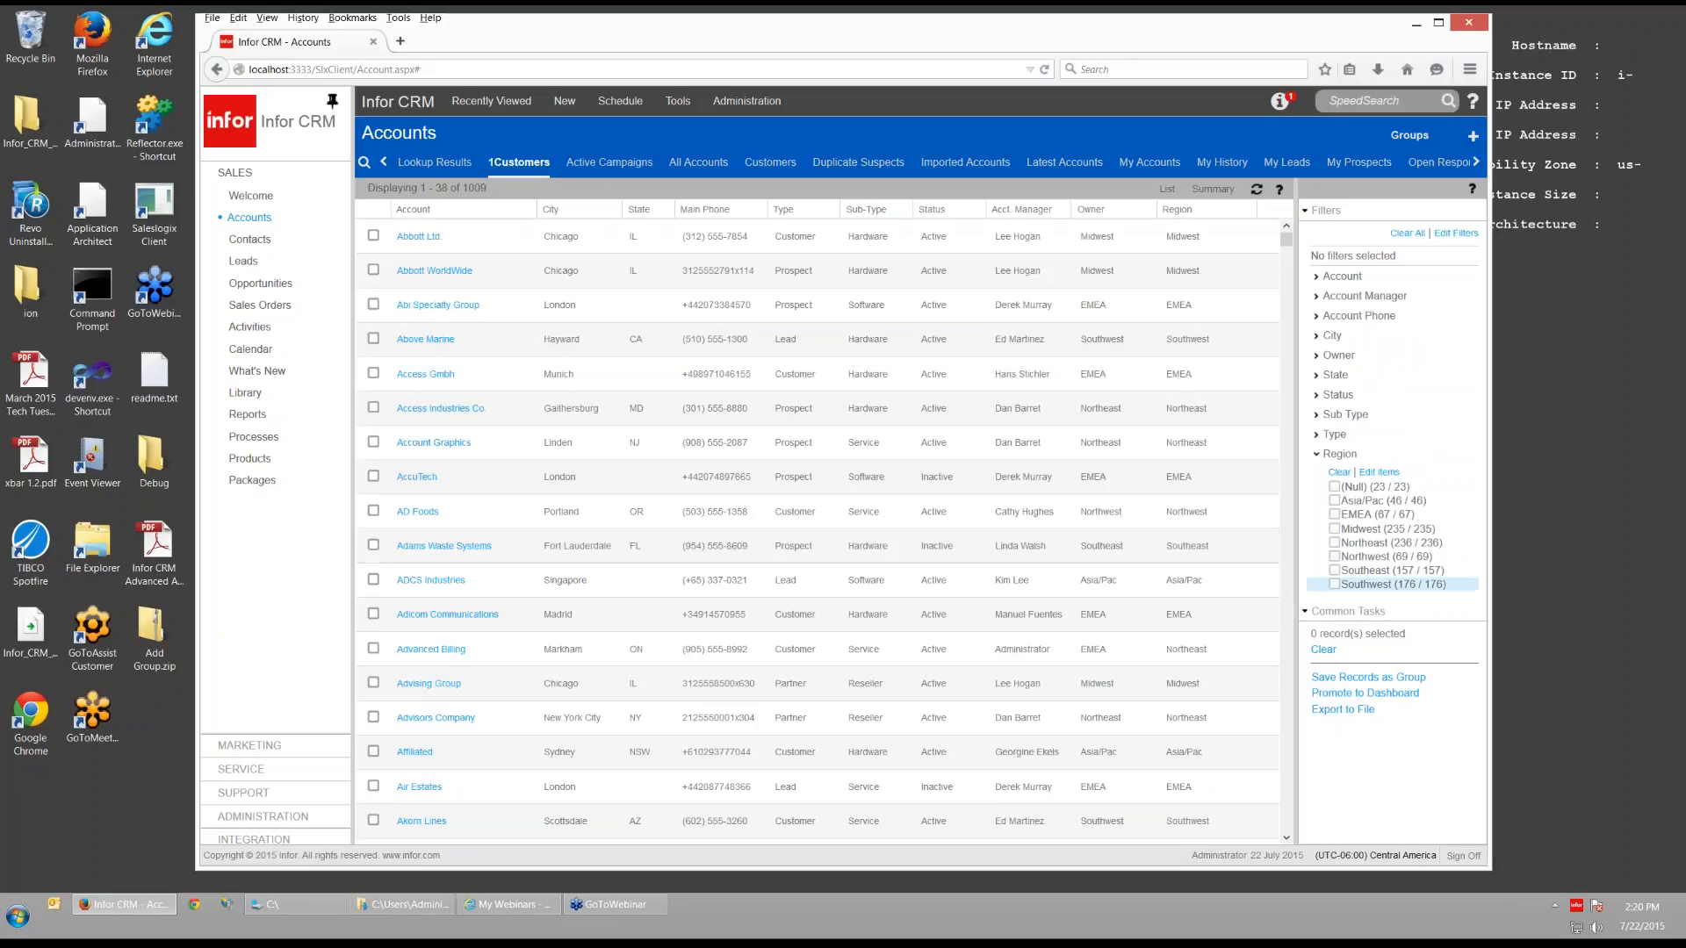
- Check Midwest and Northeast under Region (471 records), then open Edit Filter Items
click(1334, 529)
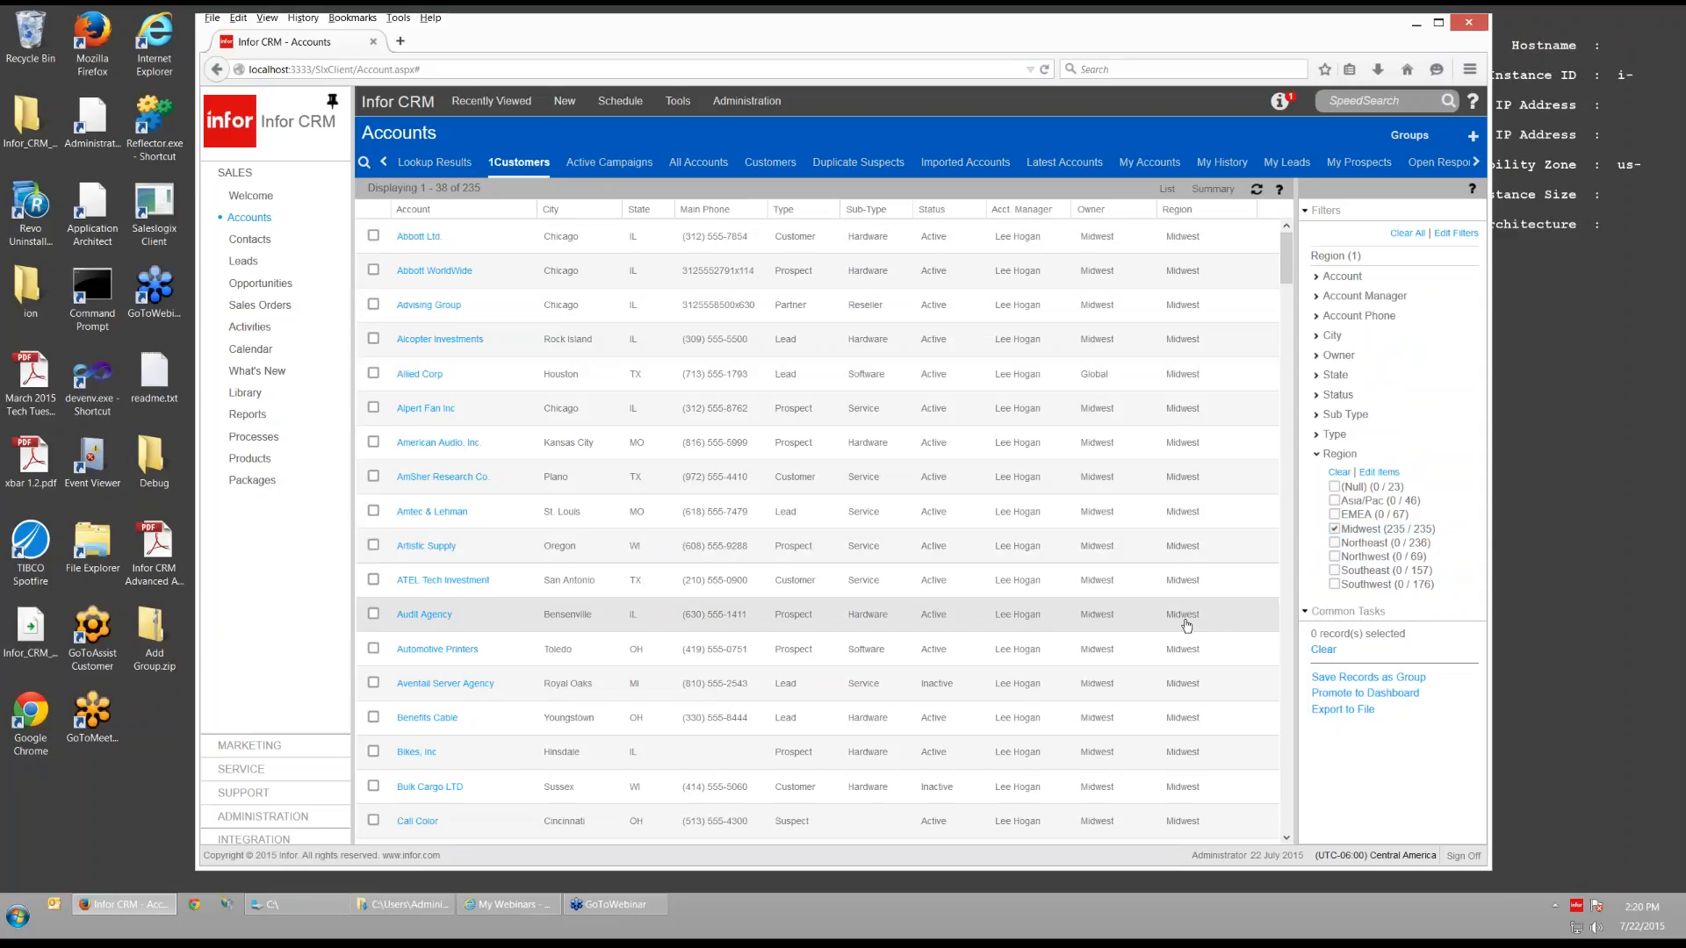
click(1335, 543)
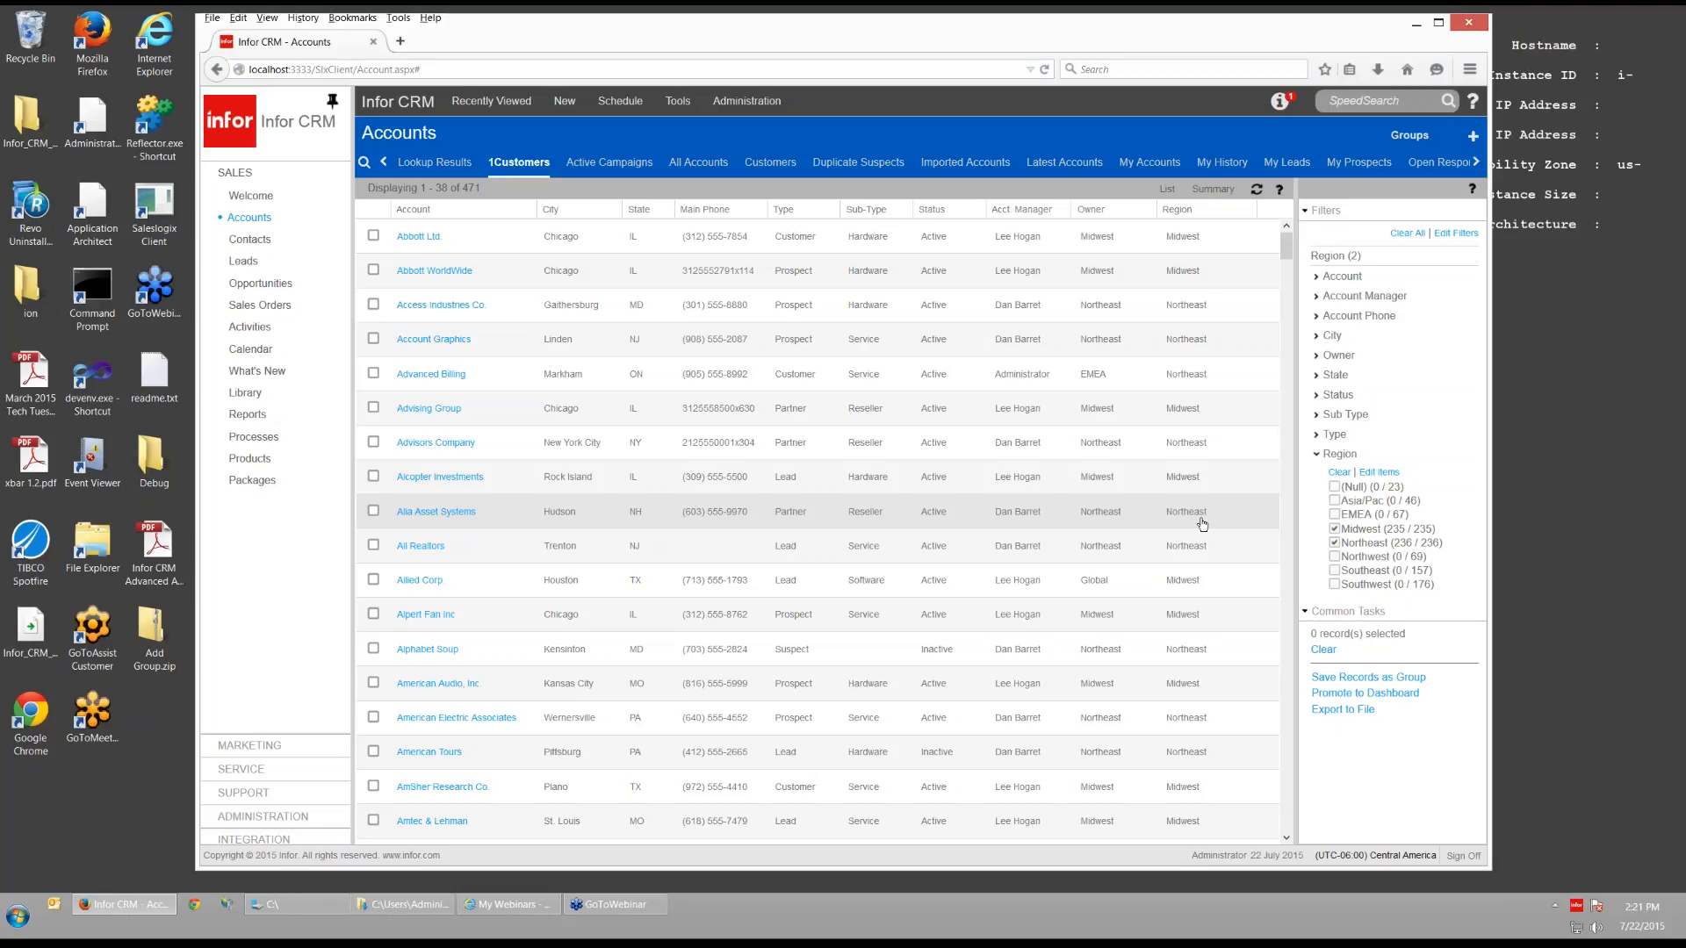
click(1378, 472)
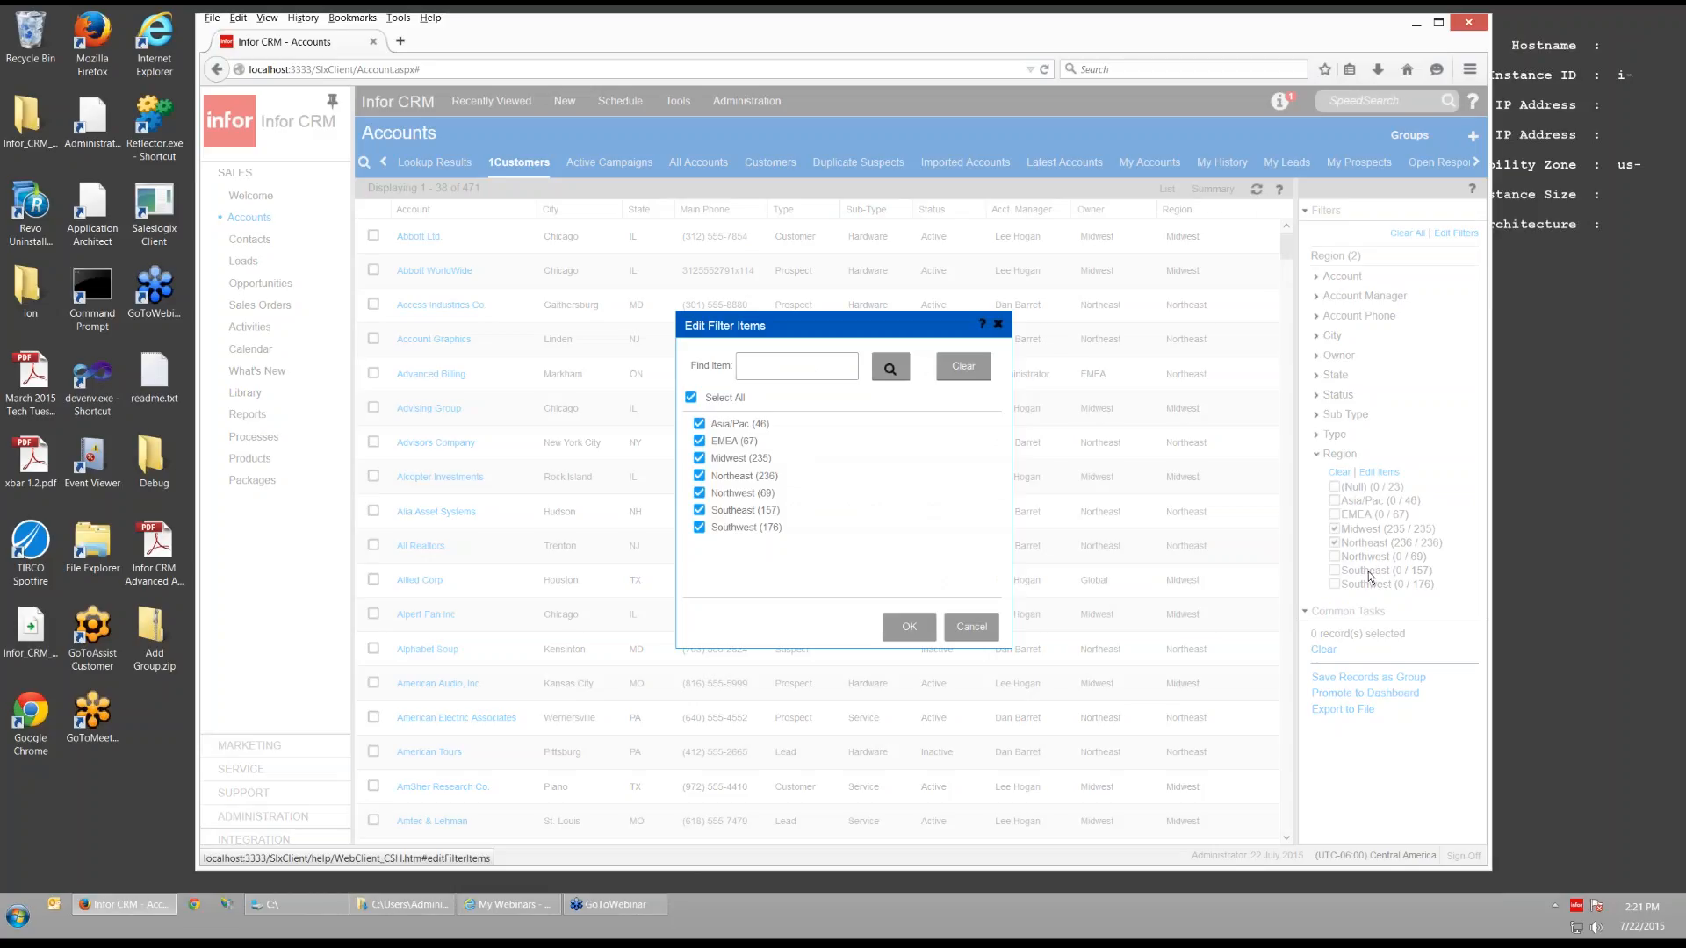
- Uncheck Asia/Pac and EMEA in the Region filter's value list and confirm
click(701, 427)
click(699, 441)
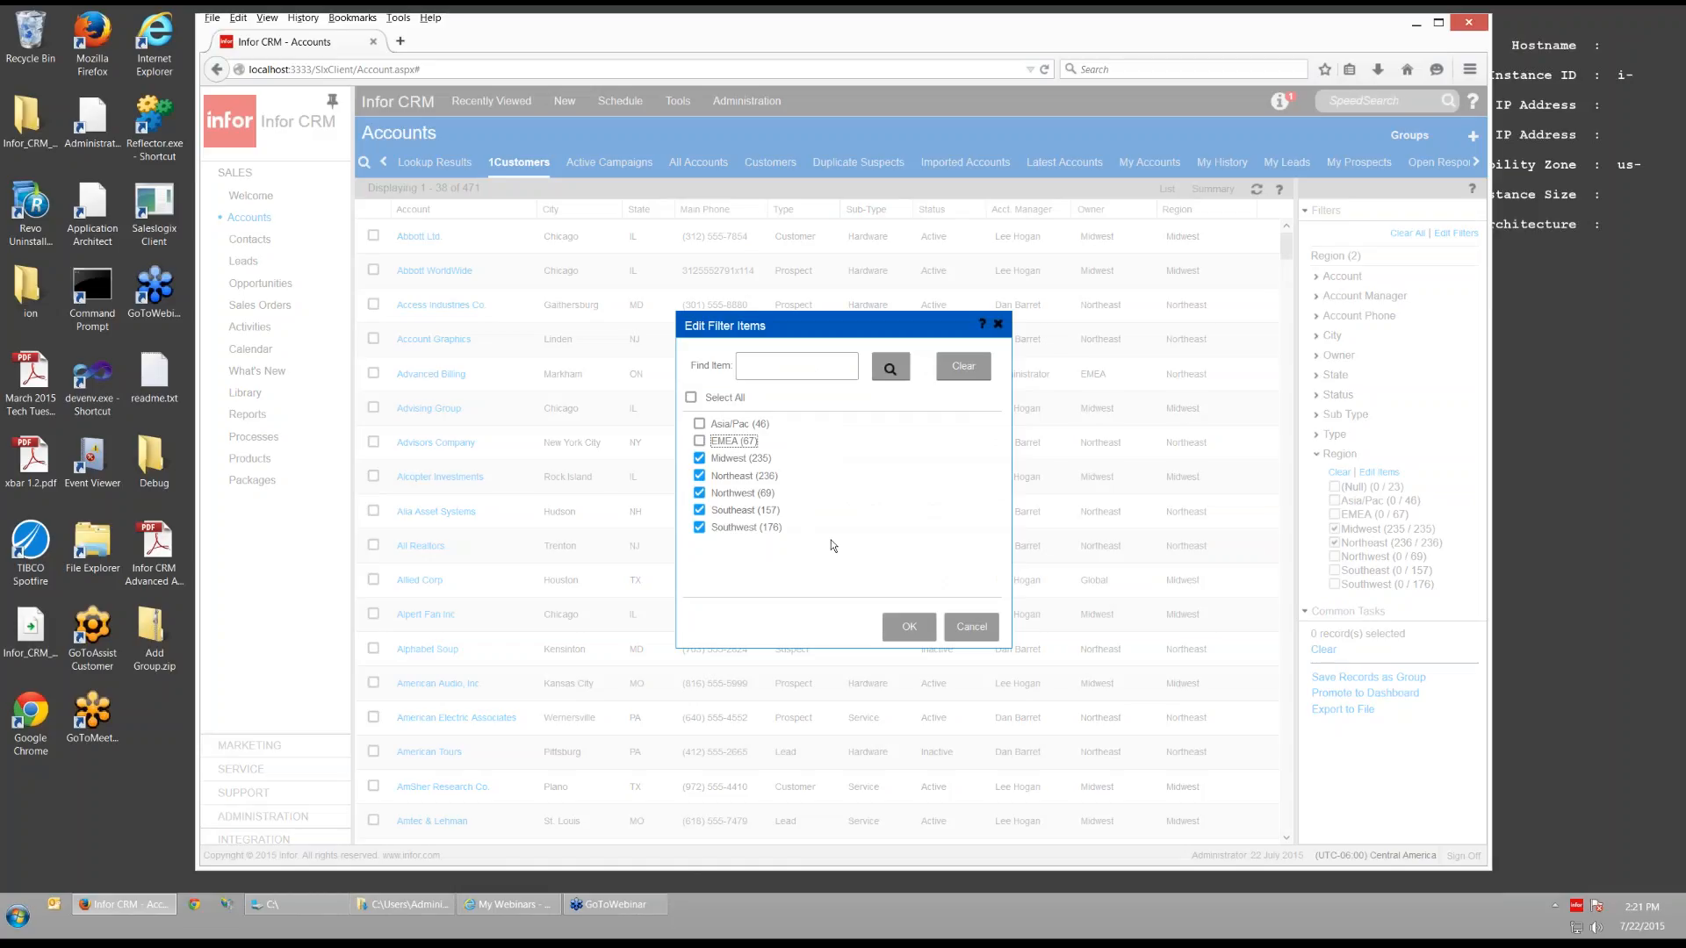
click(900, 626)
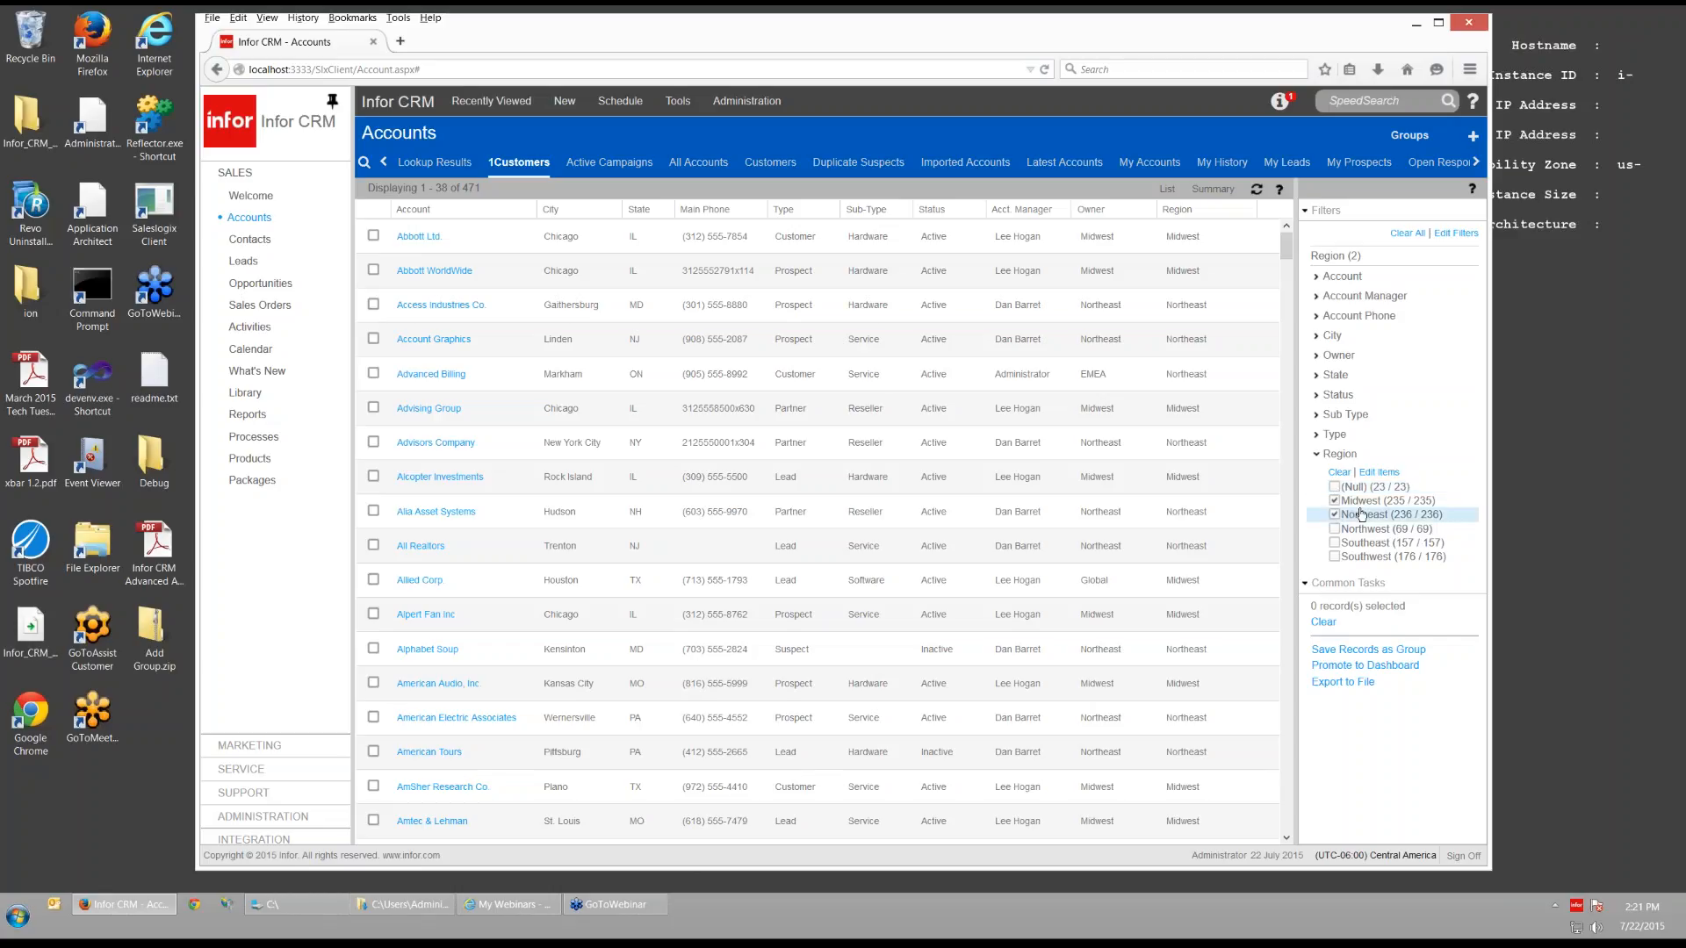
- Clear the Region filter to show all 1009 accounts, then expand Administration in the navigation
click(1339, 472)
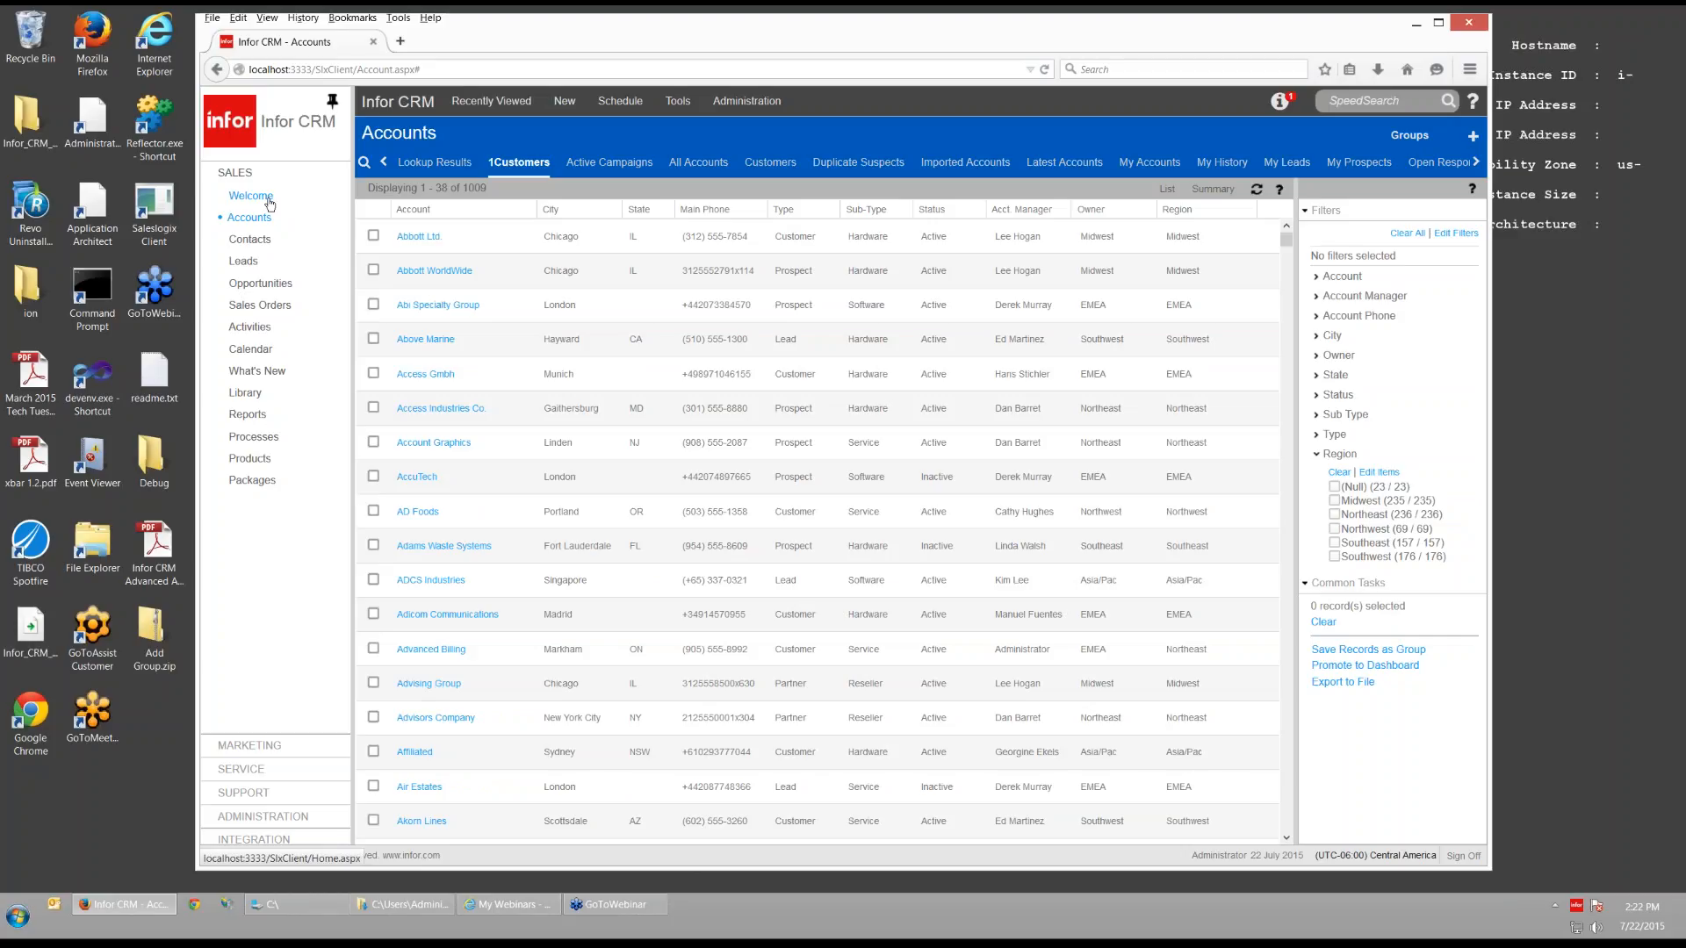
click(264, 817)
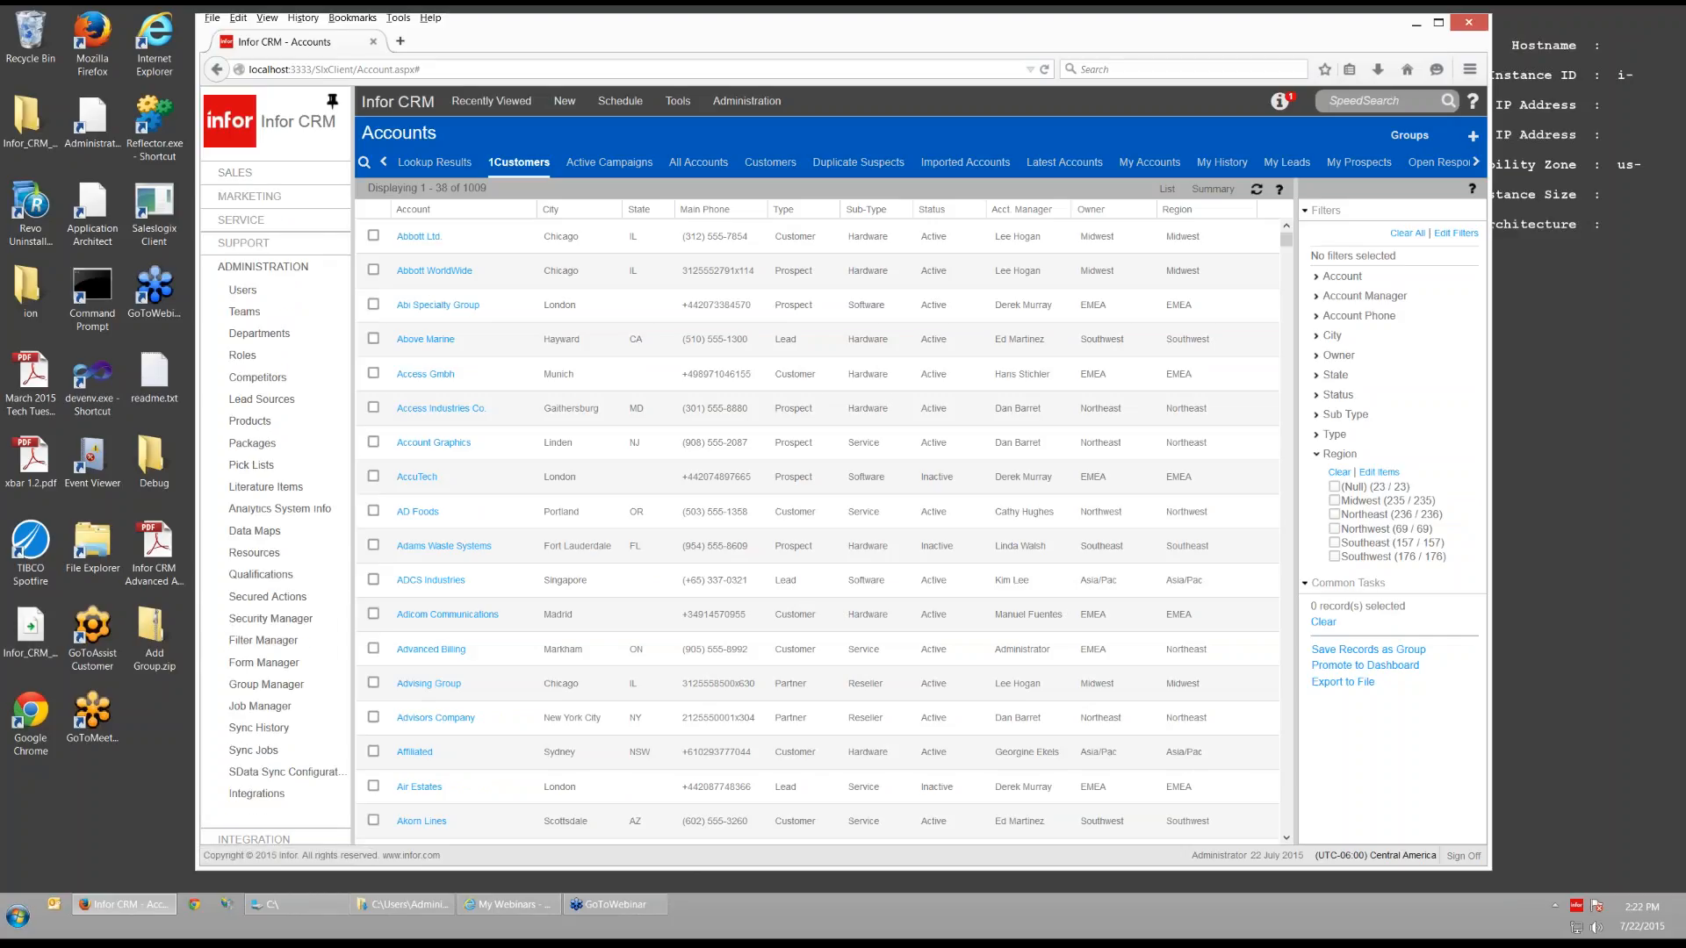
- In Filter Manager, select the Account Region filter and start adding a new Account filter
click(274, 641)
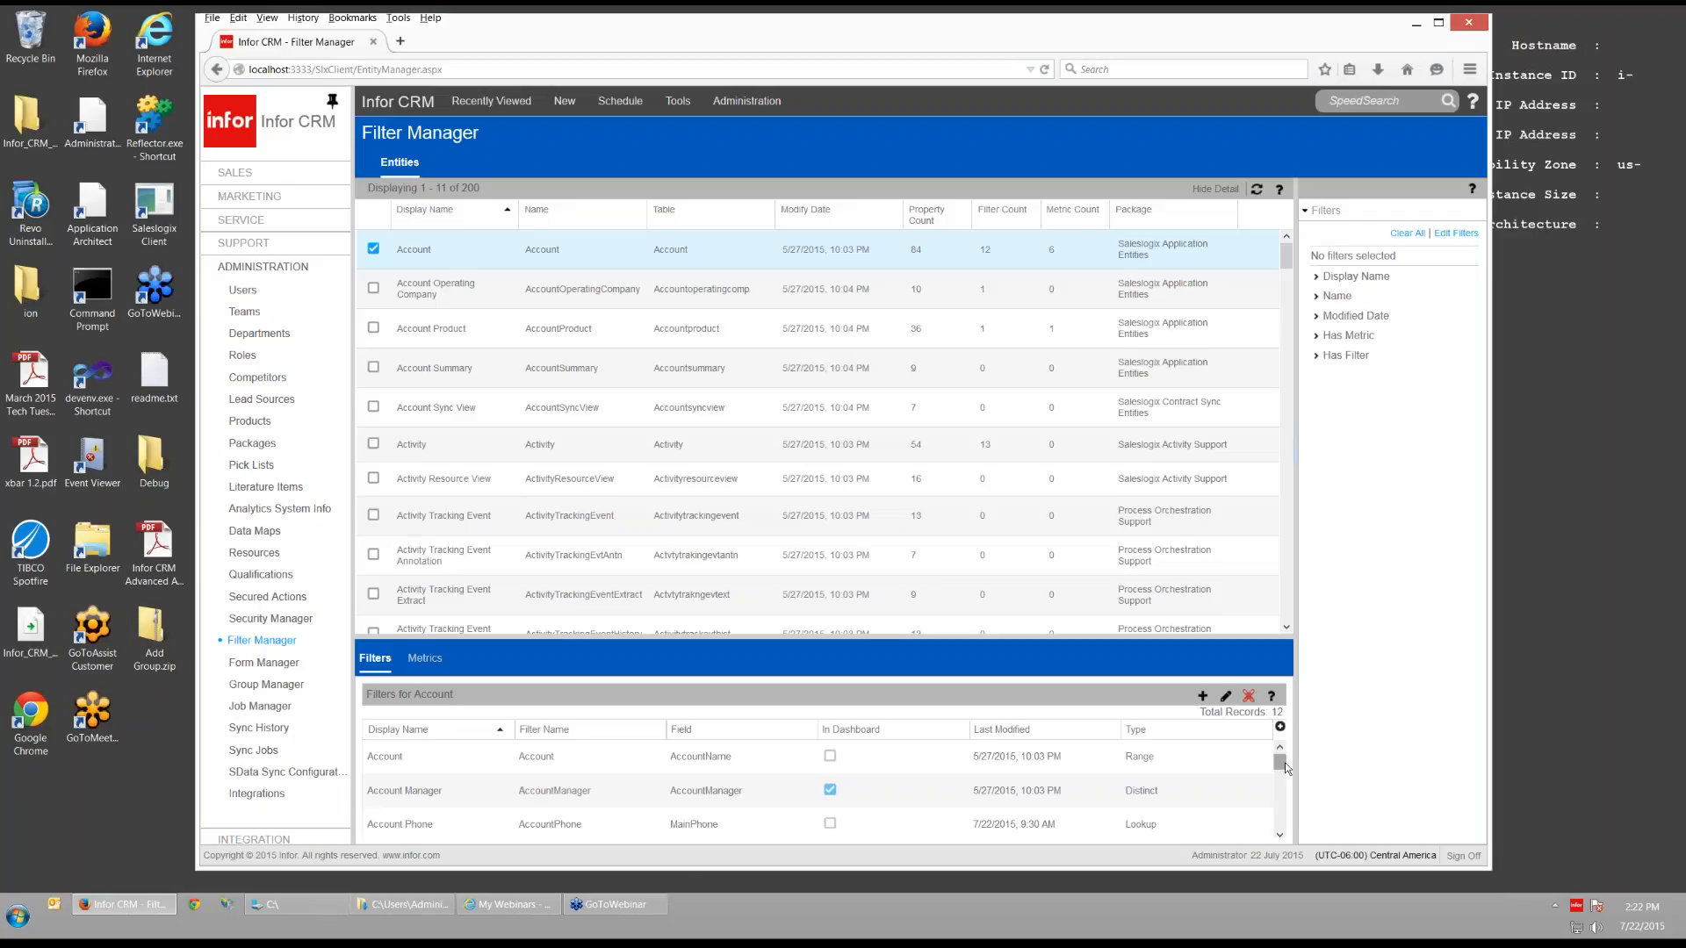
drag(1282, 763, 1282, 796)
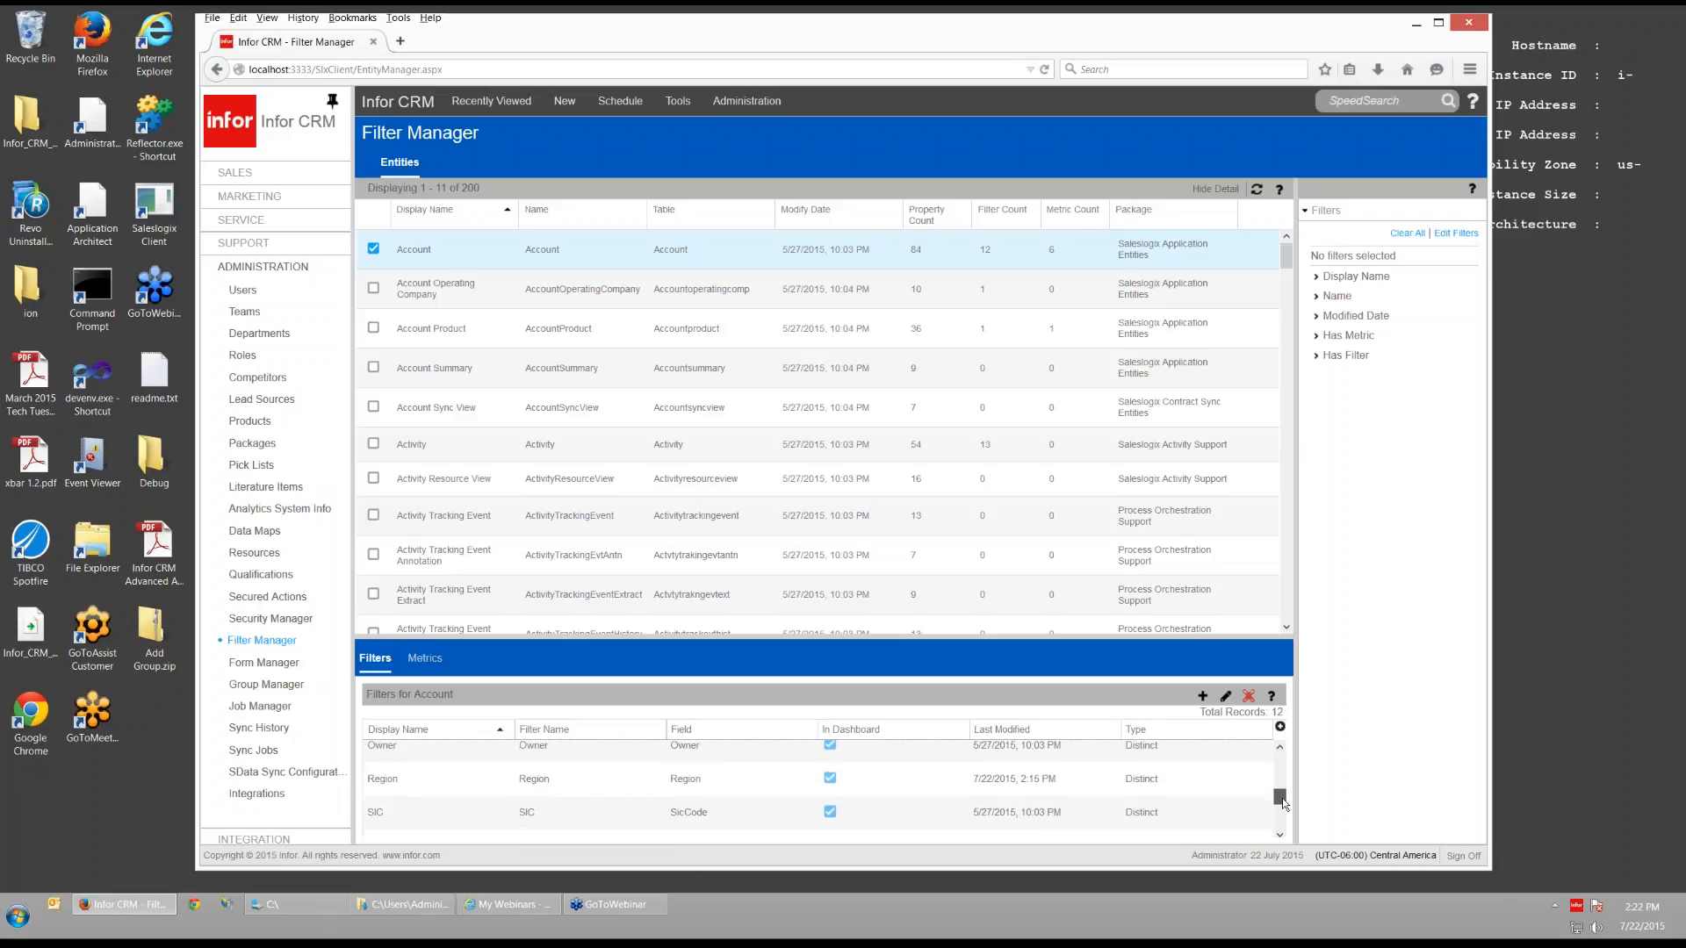
click(866, 784)
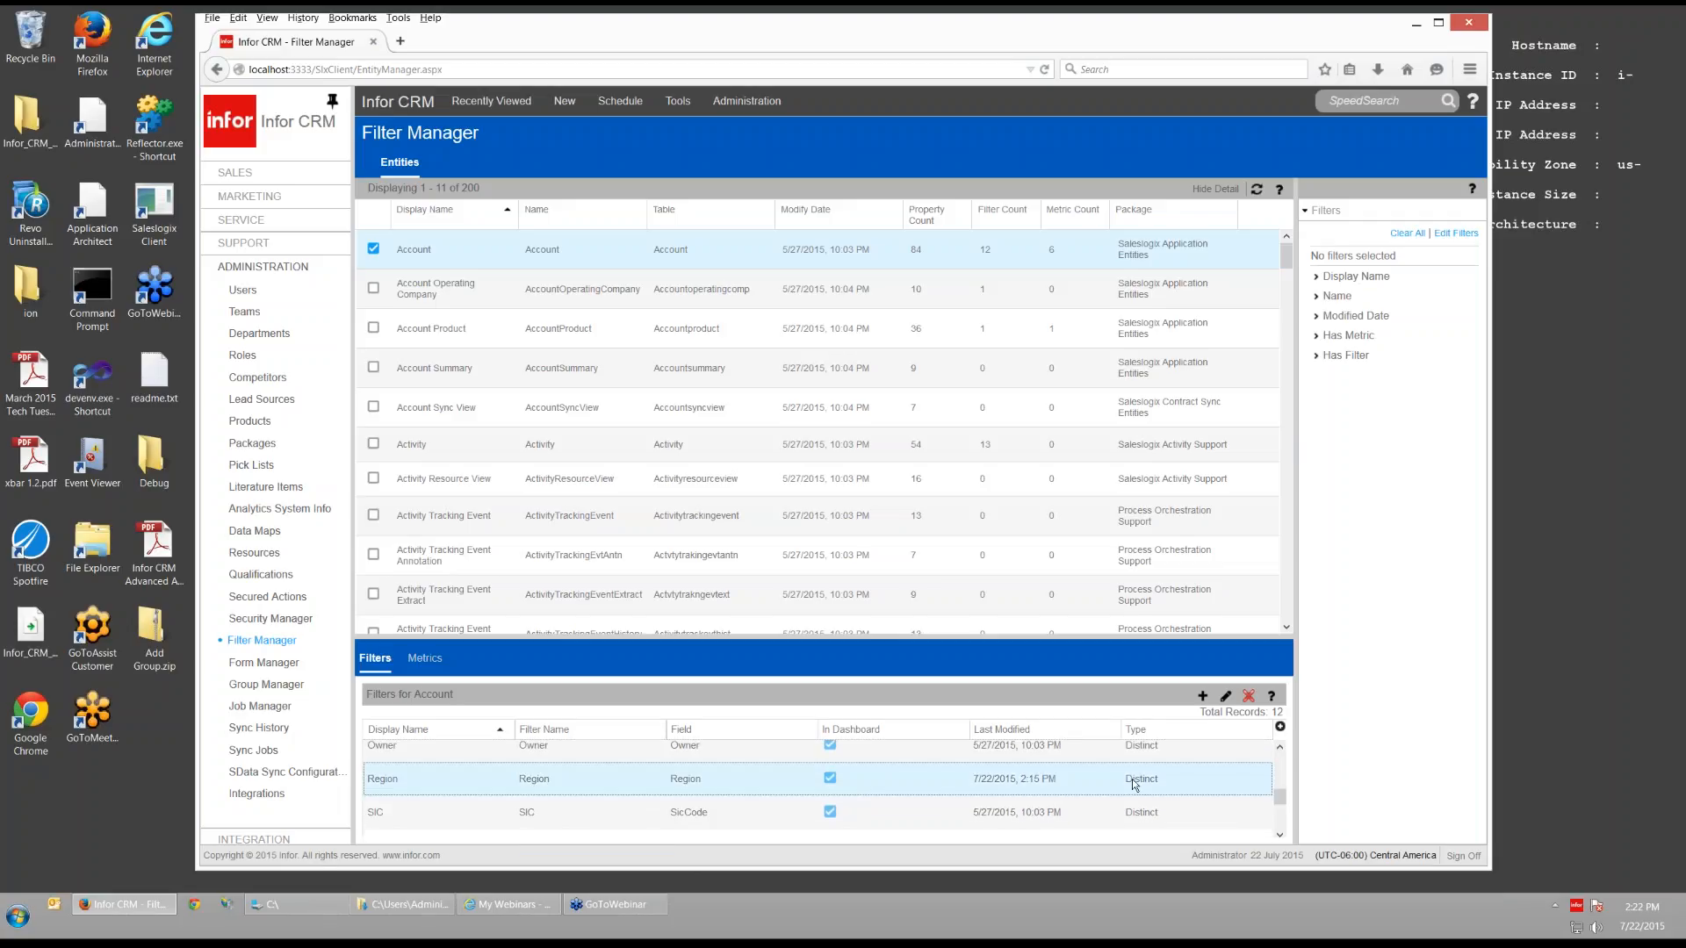
click(1201, 696)
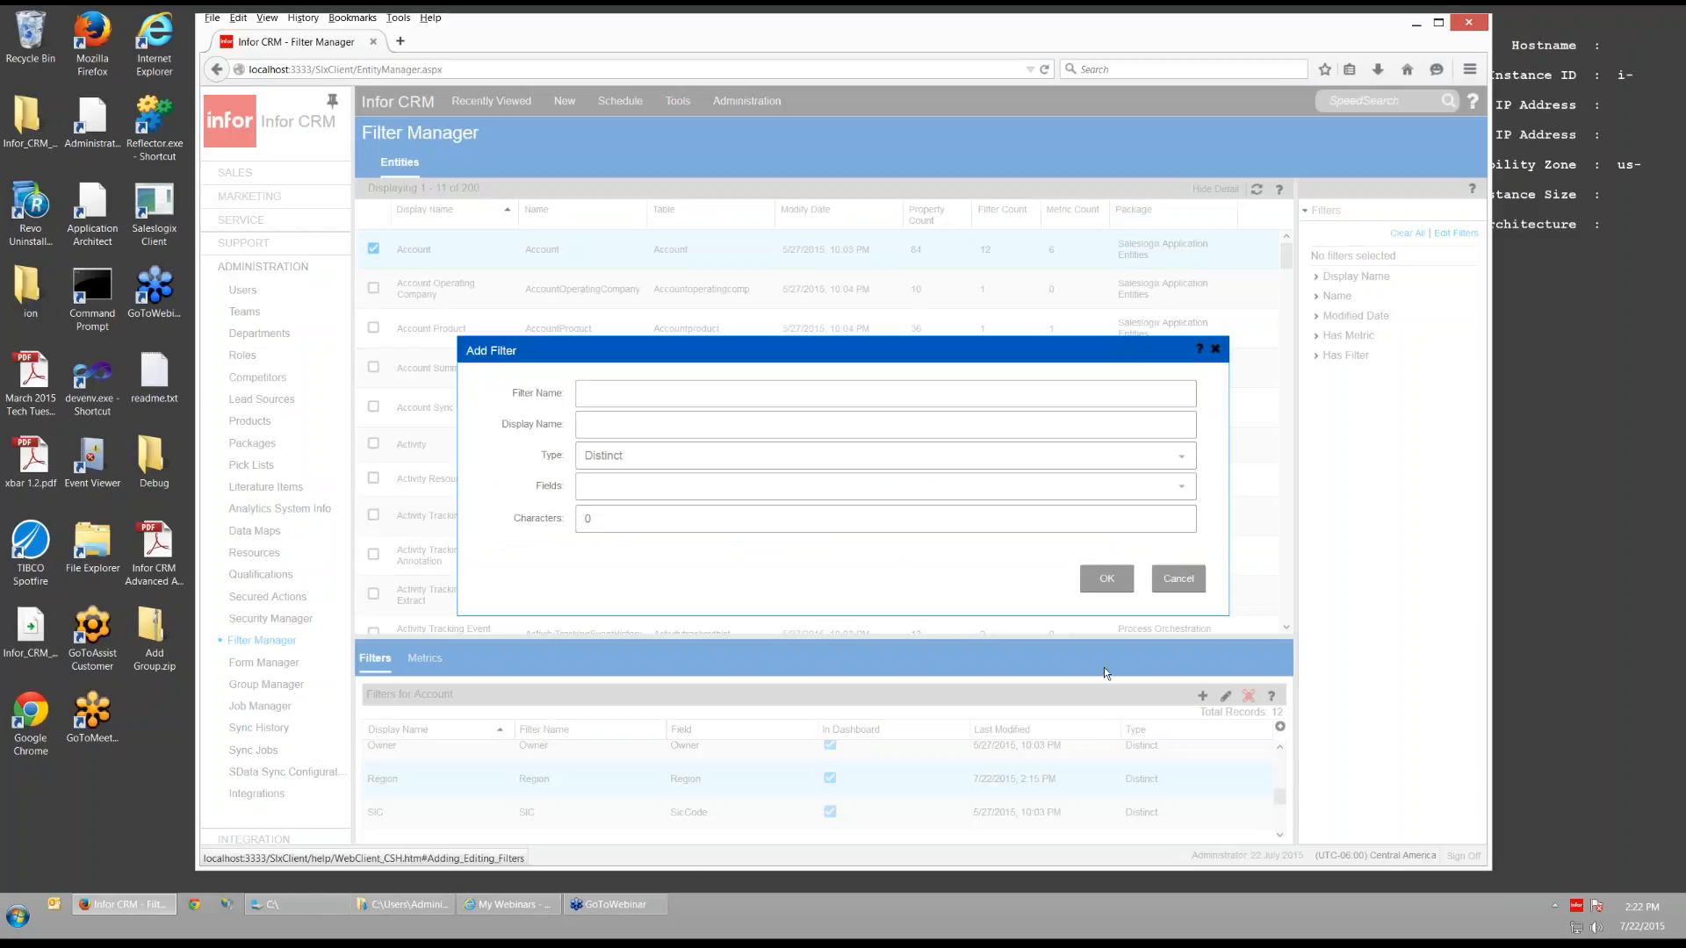
- Make the new filter a Range type and add a range row named Area Code
click(1181, 457)
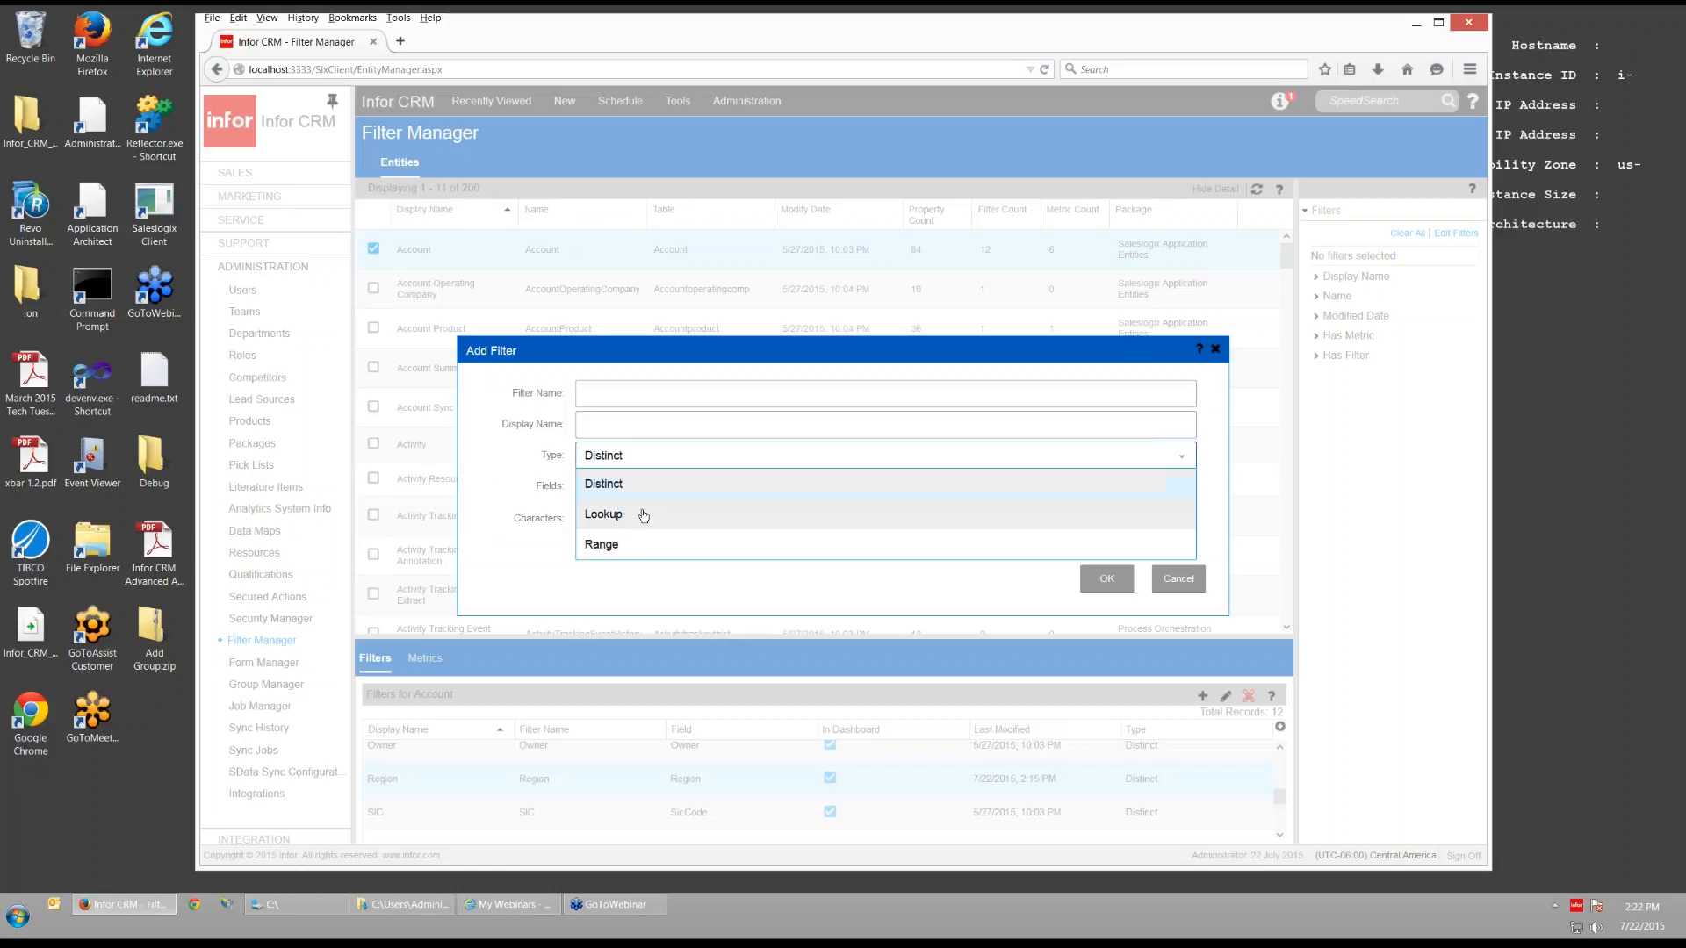
click(606, 545)
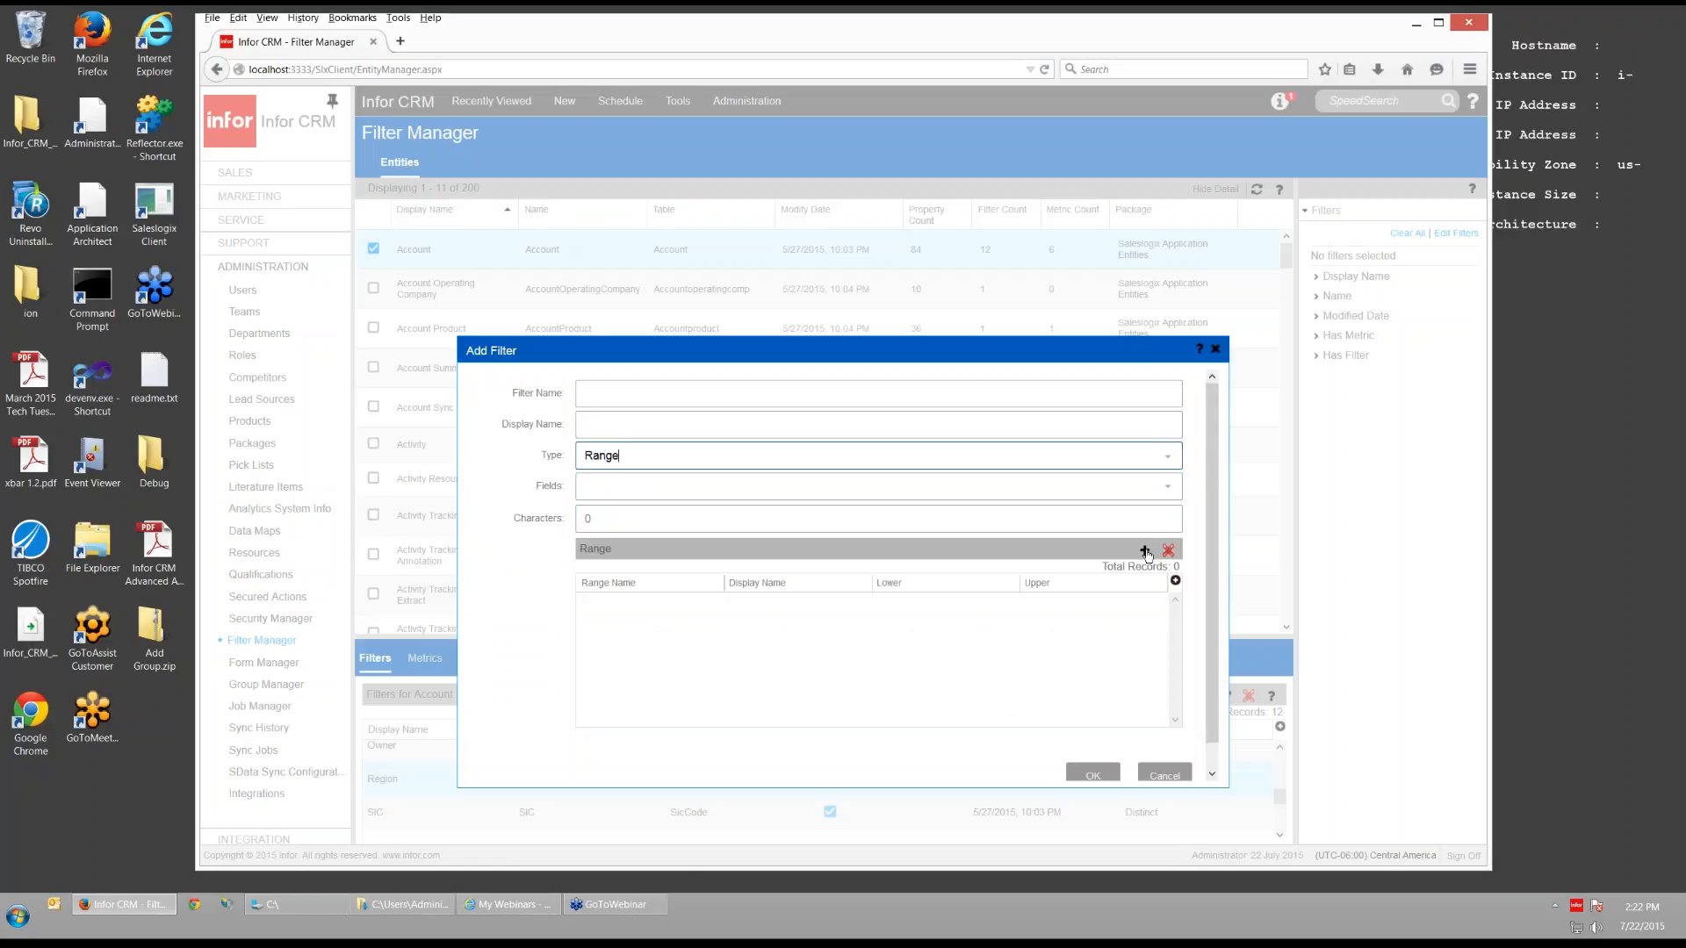
click(1145, 551)
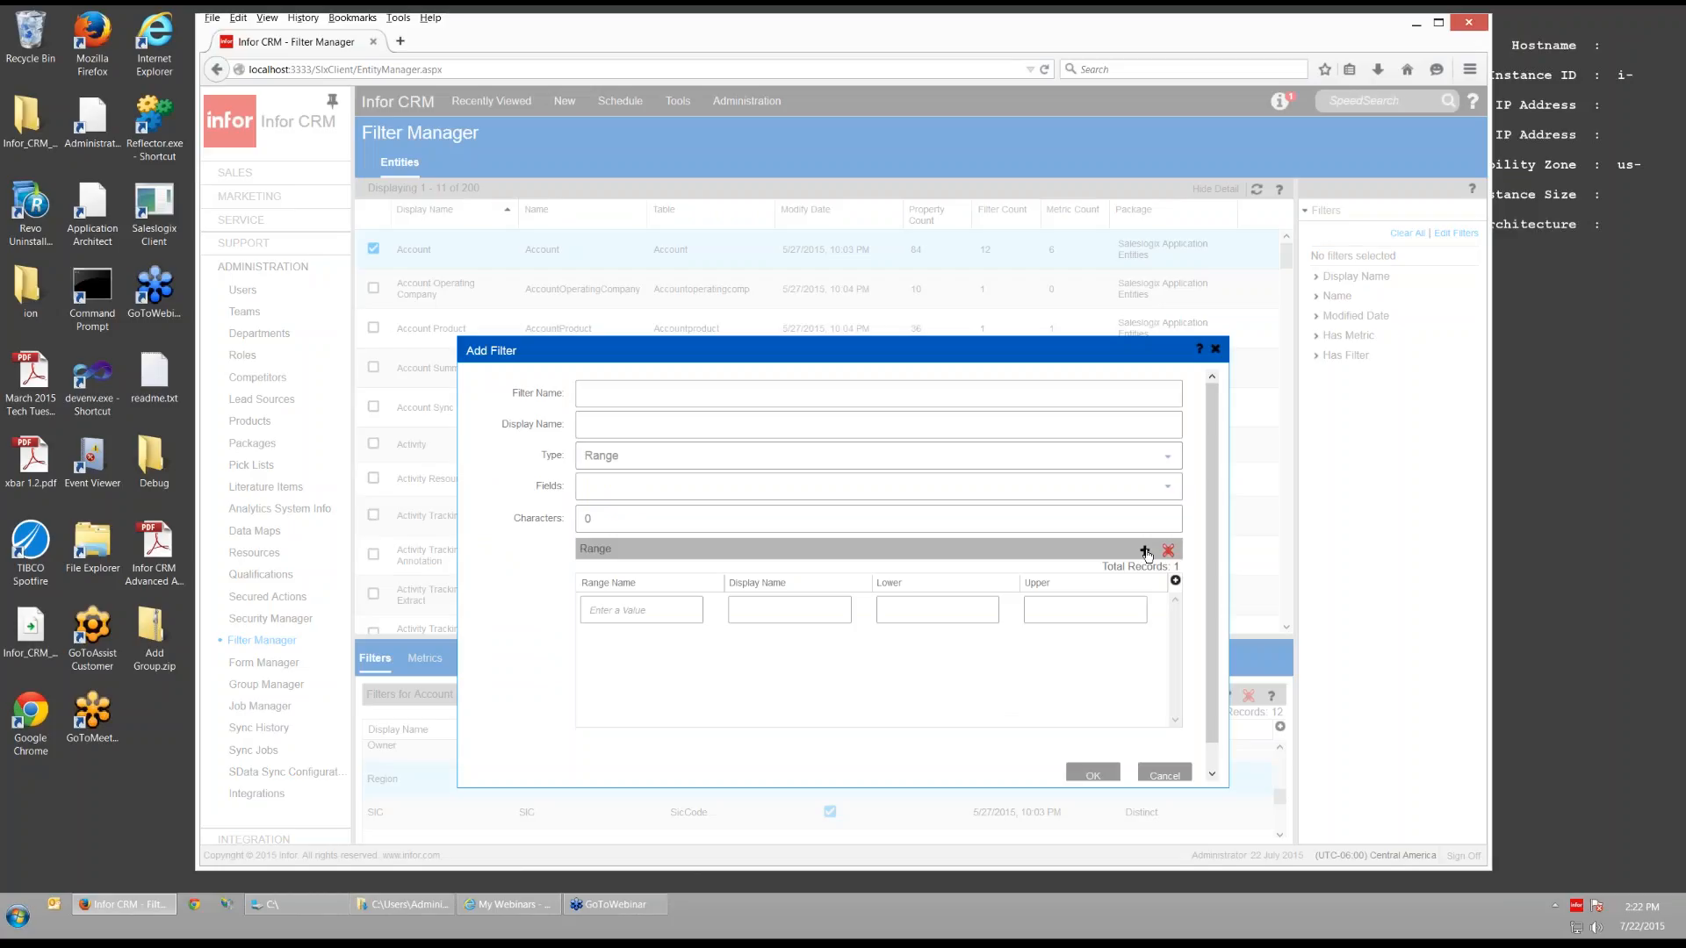
click(633, 614)
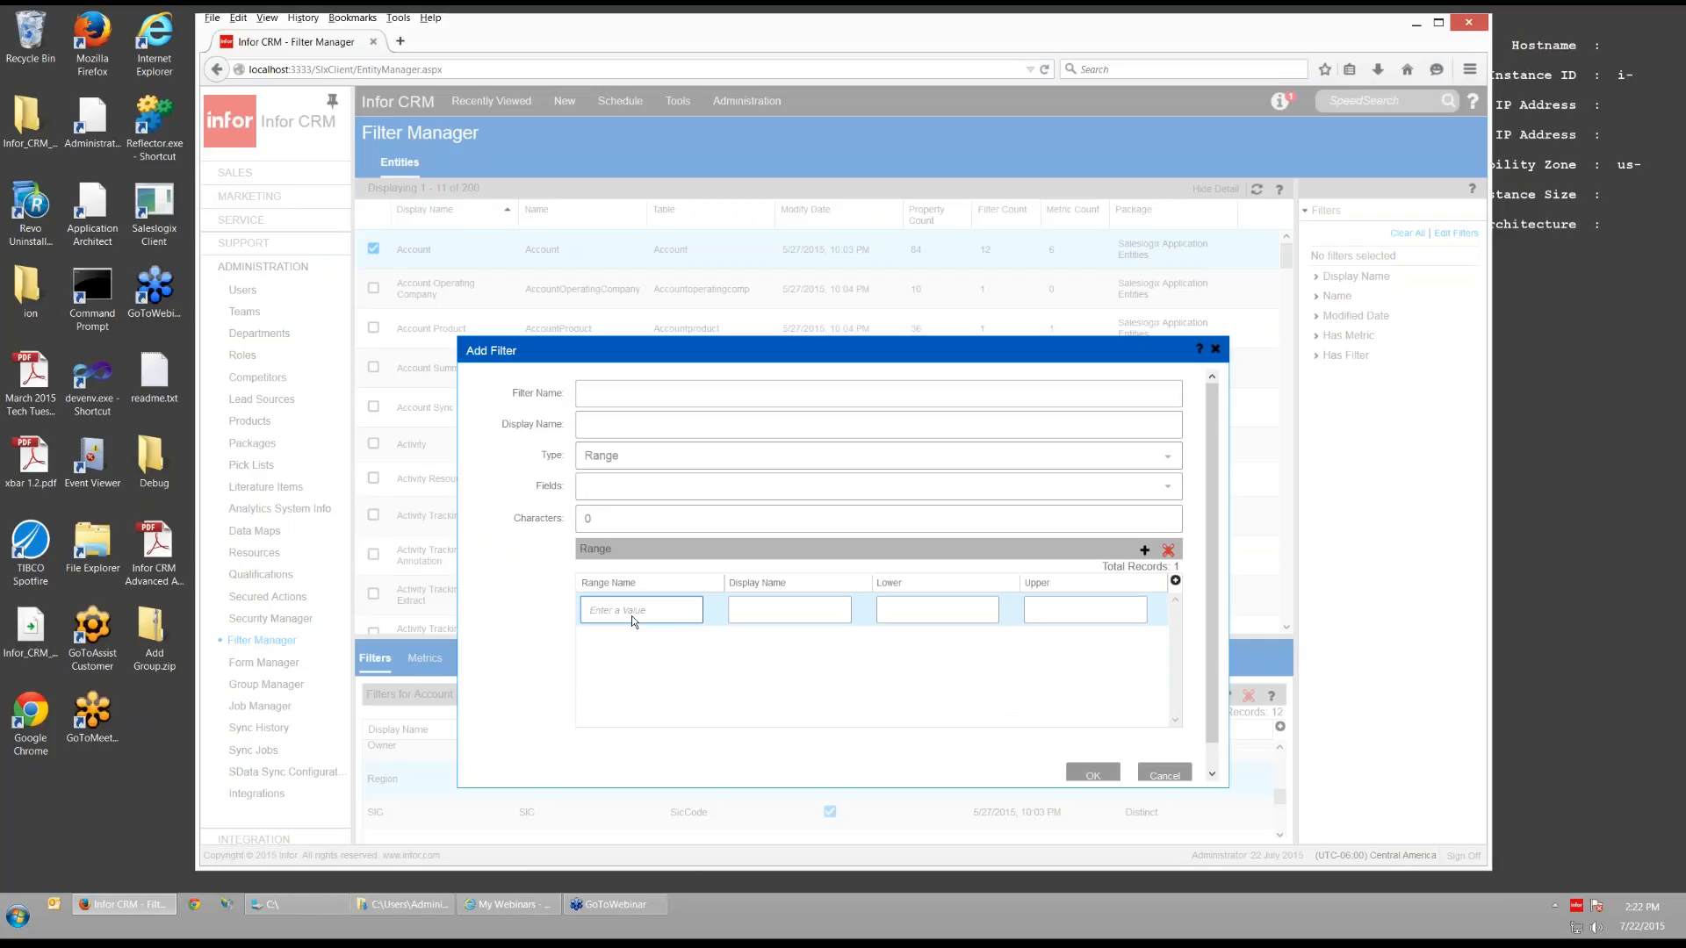
text(Area Code)
- Give the range display name AC, lower bound 000 and upper bound 499
click(772, 612)
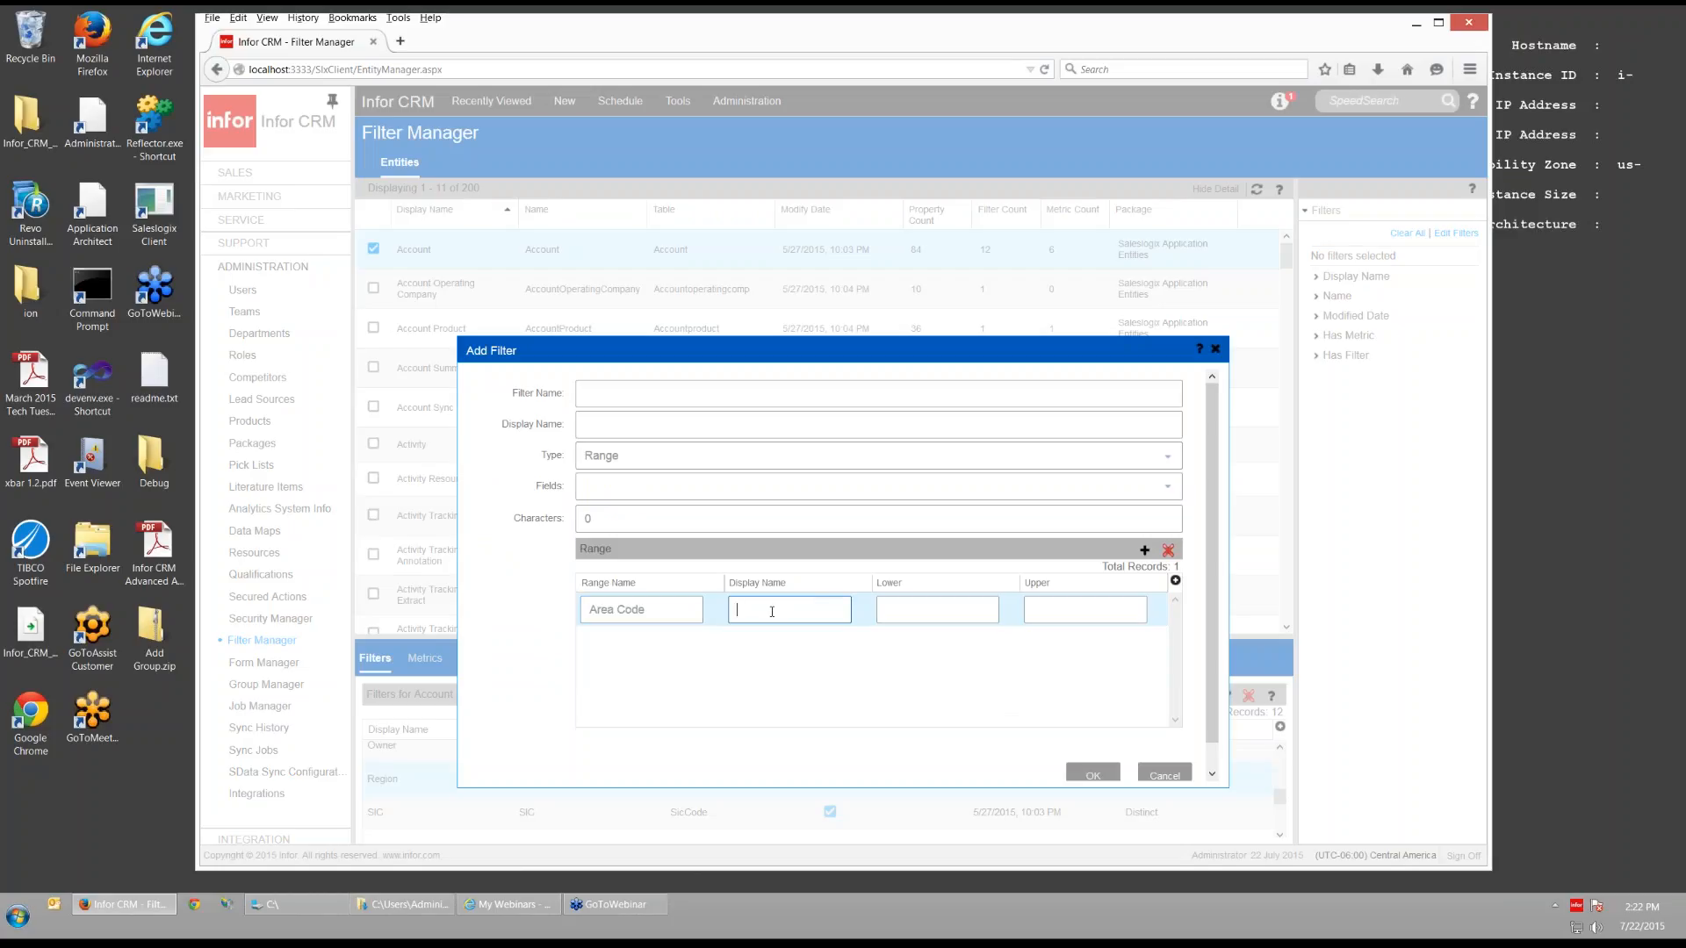
text(AC)
key(Tab)
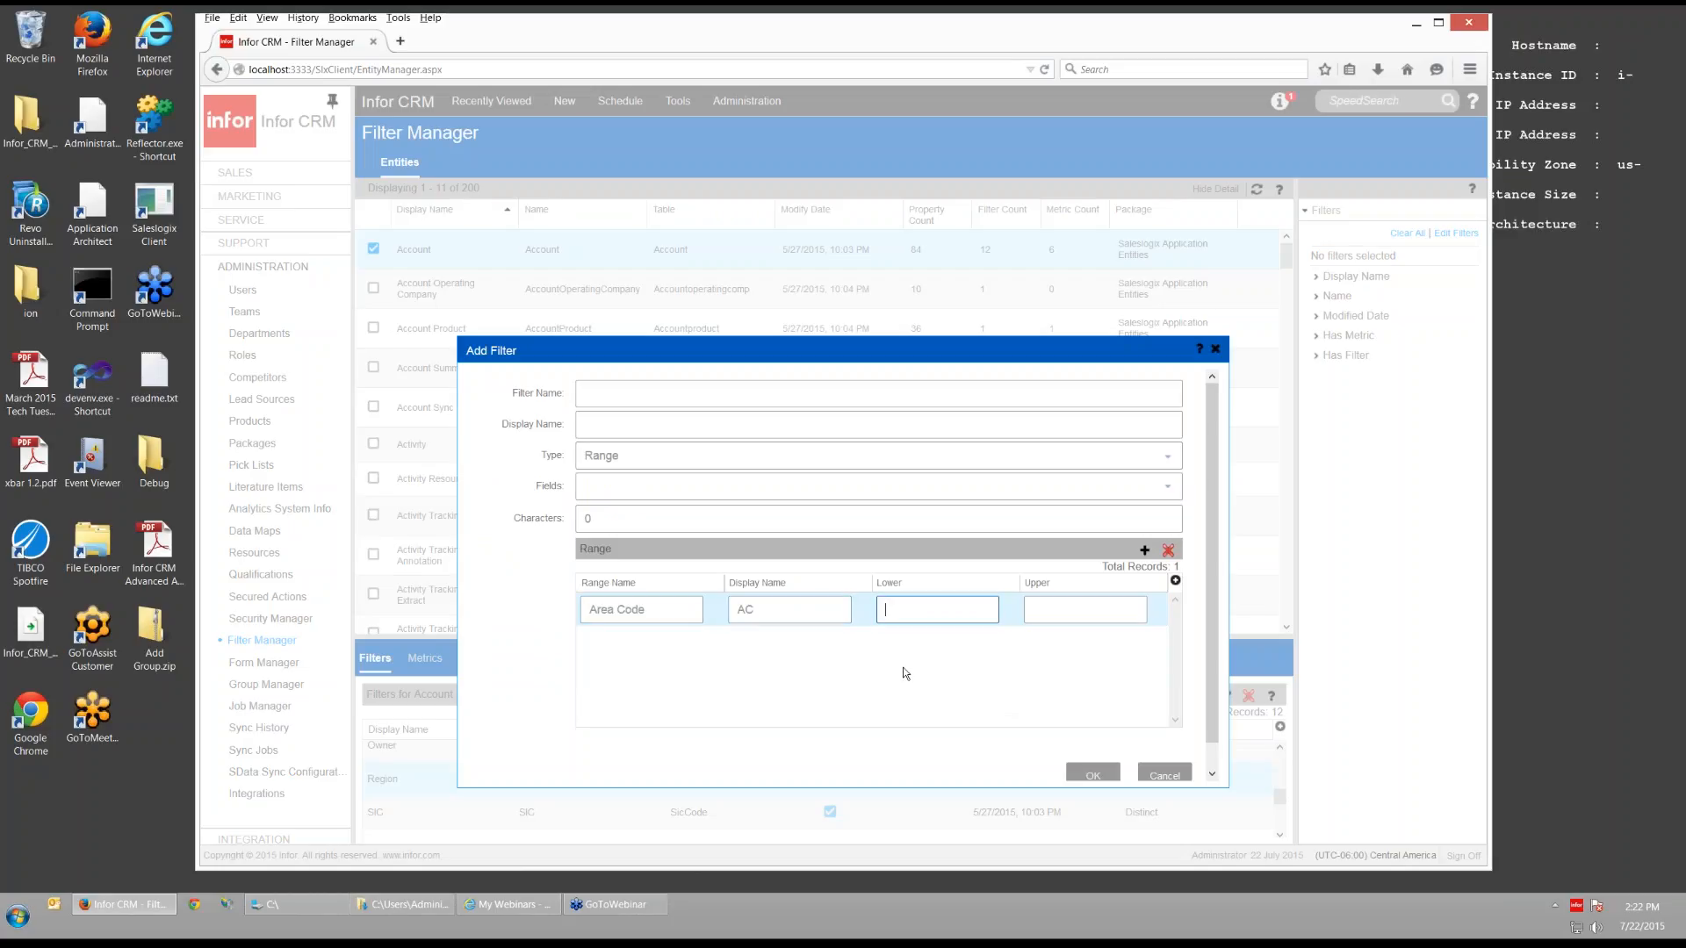
text(000)
click(1065, 612)
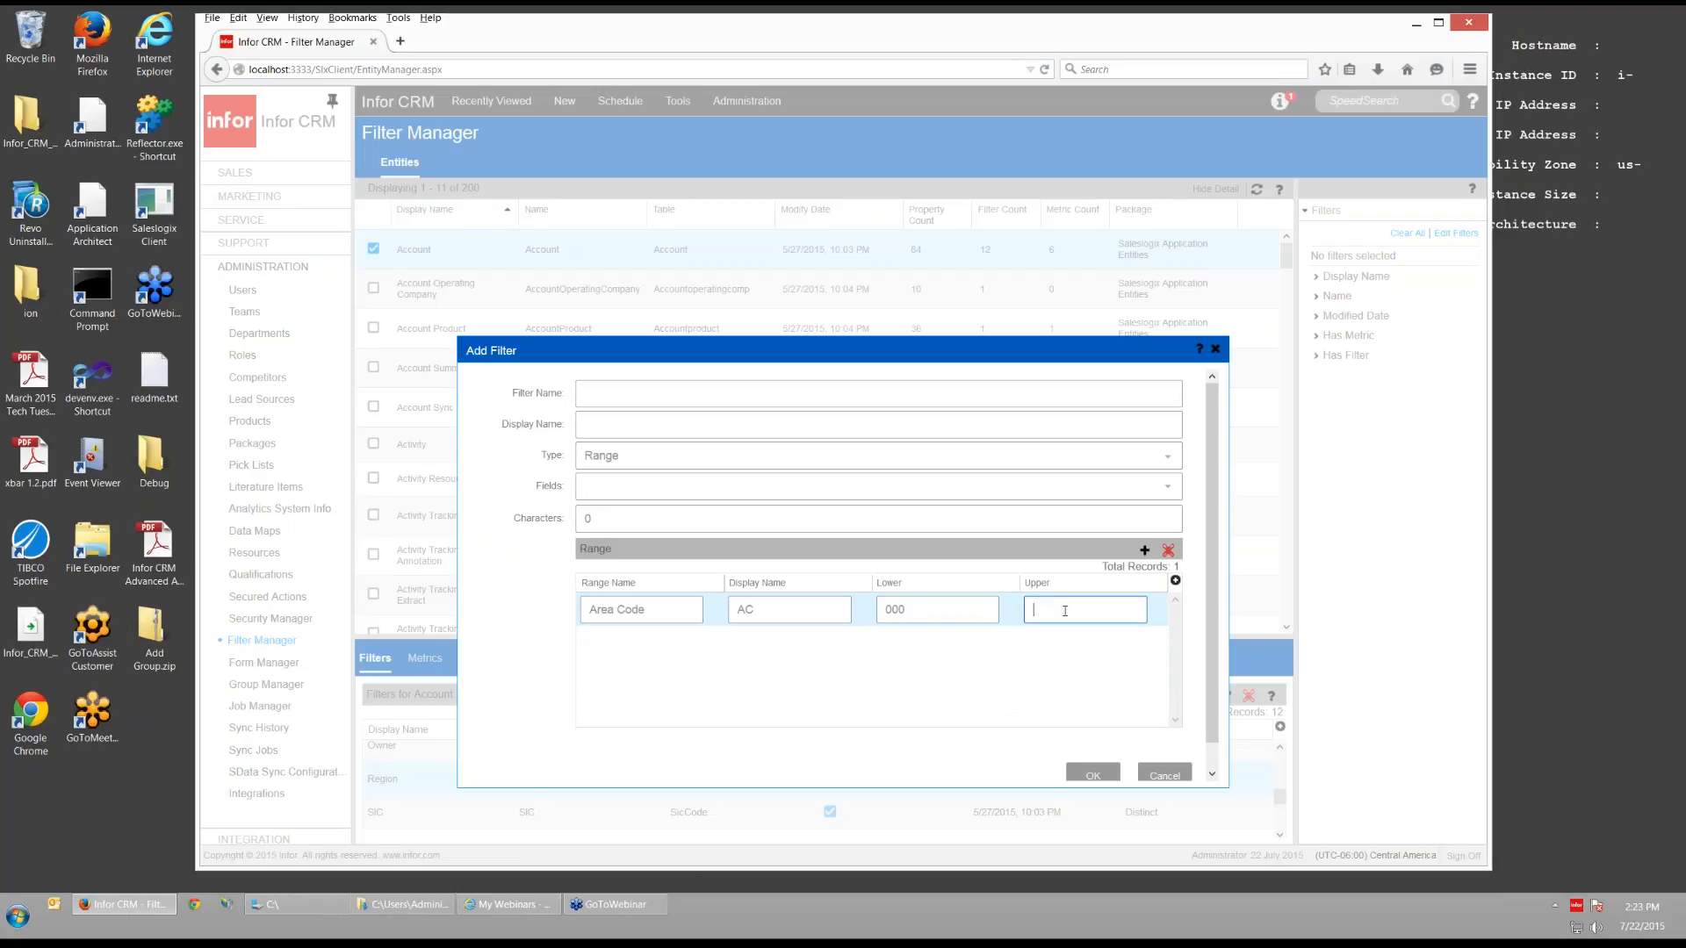
text(499)
- Add a second Area Code range with display name AC spanning 500 to 999
click(1144, 549)
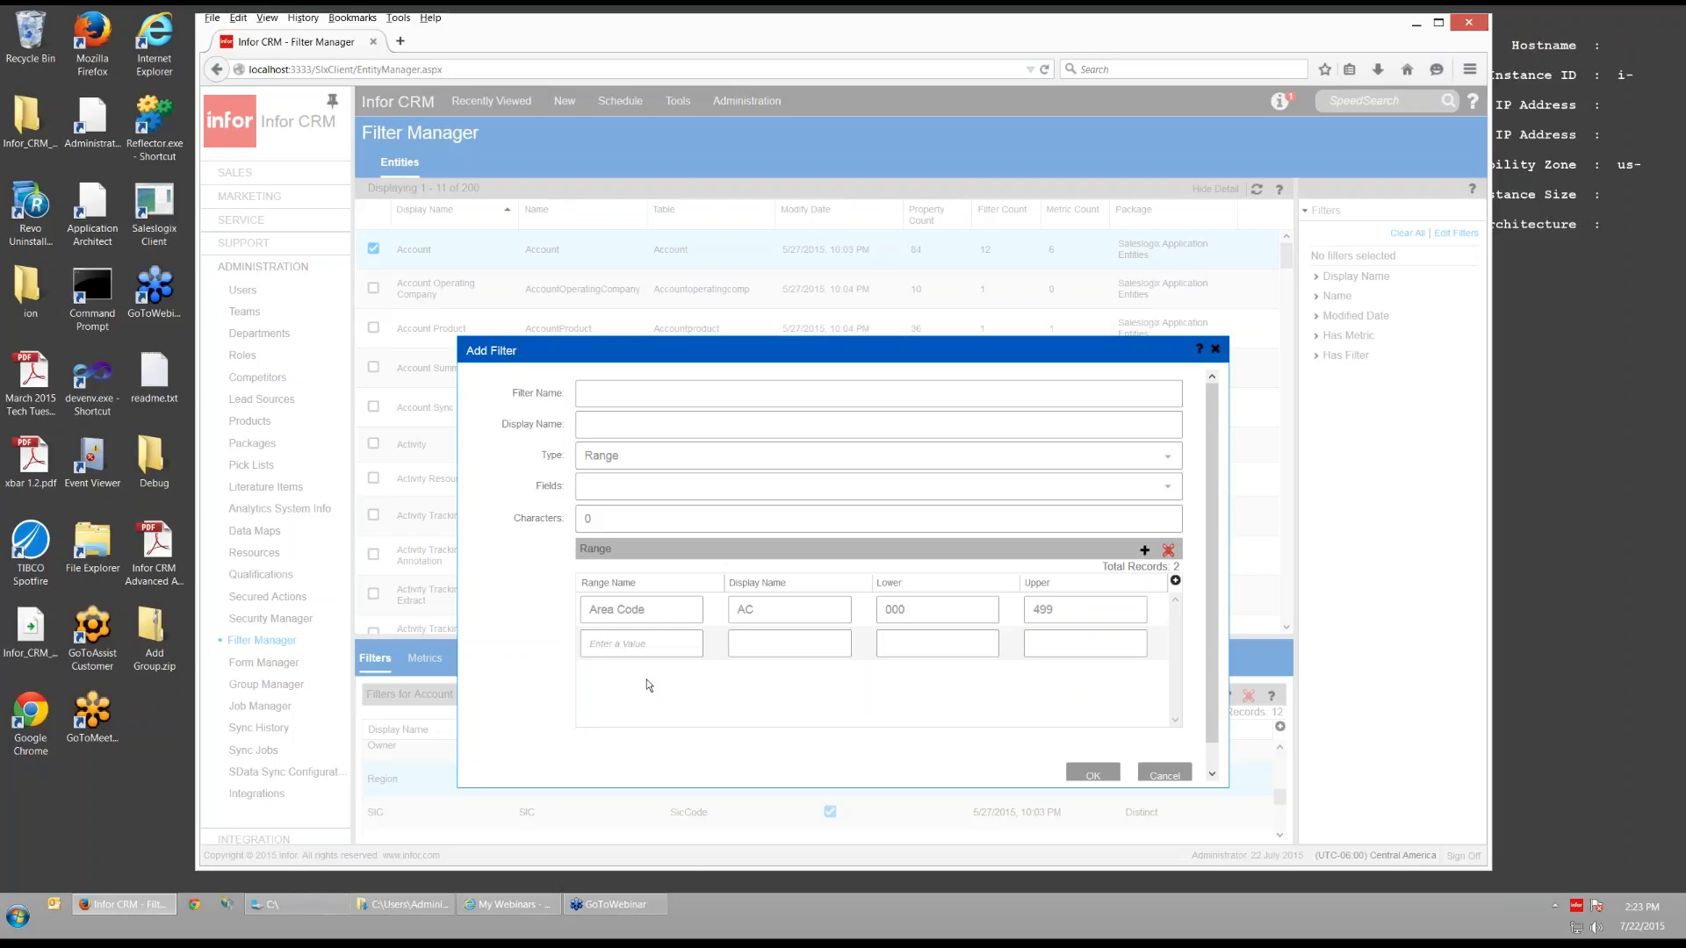
click(642, 643)
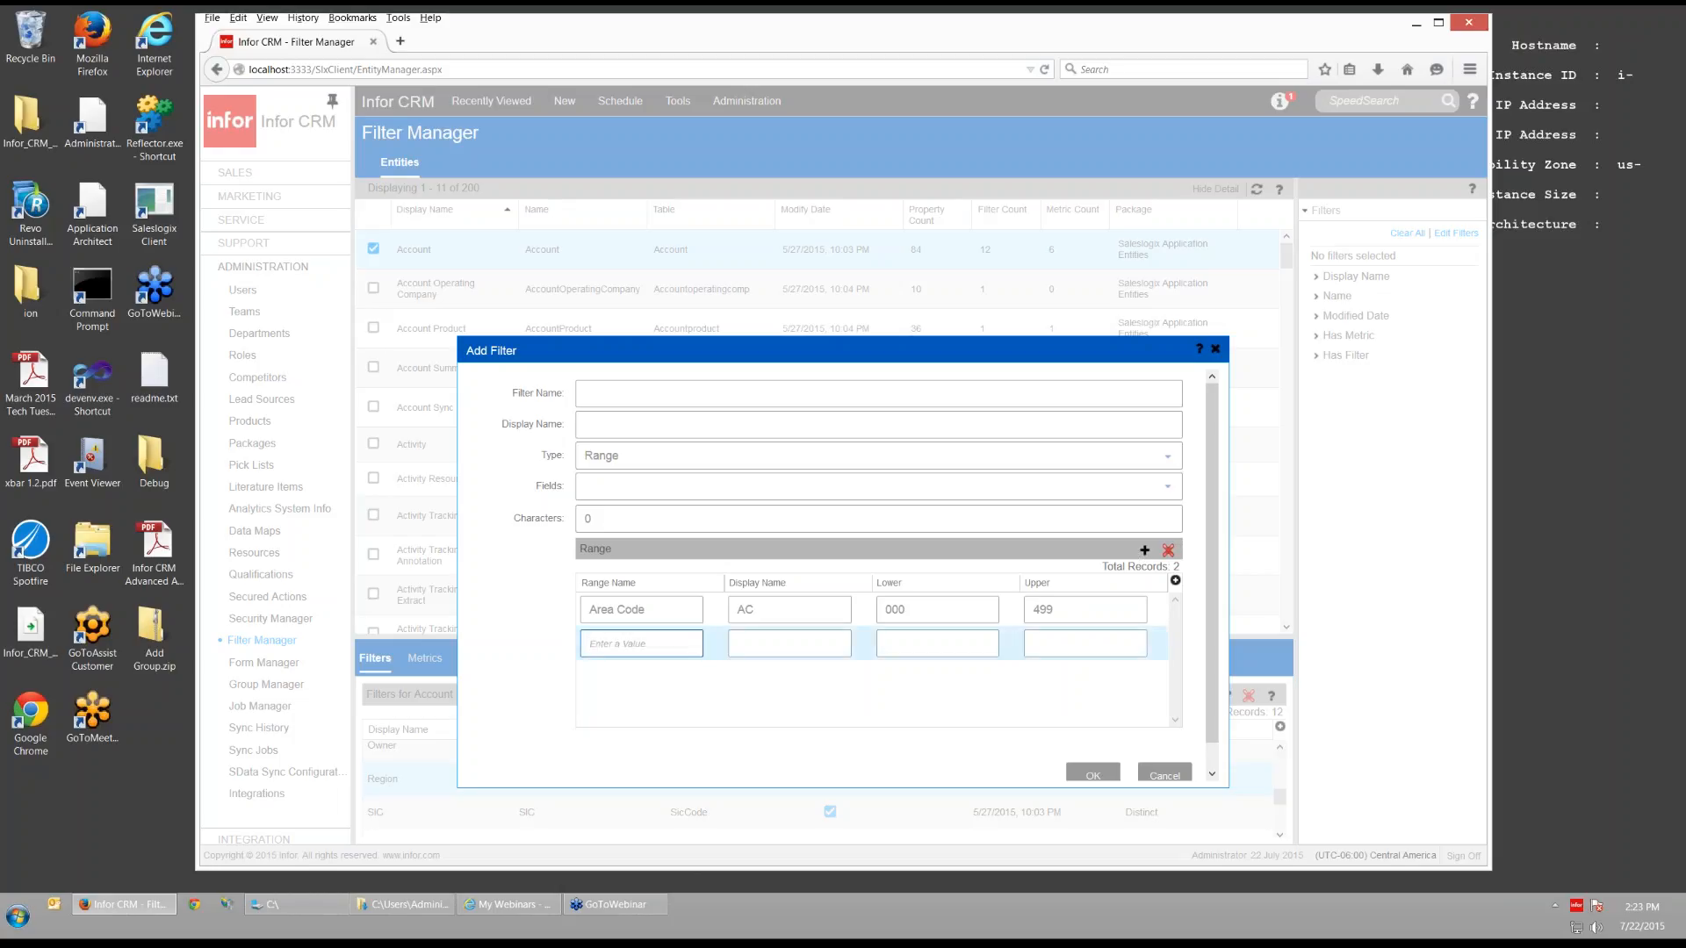
text(Area Code)
click(789, 649)
text(AC)
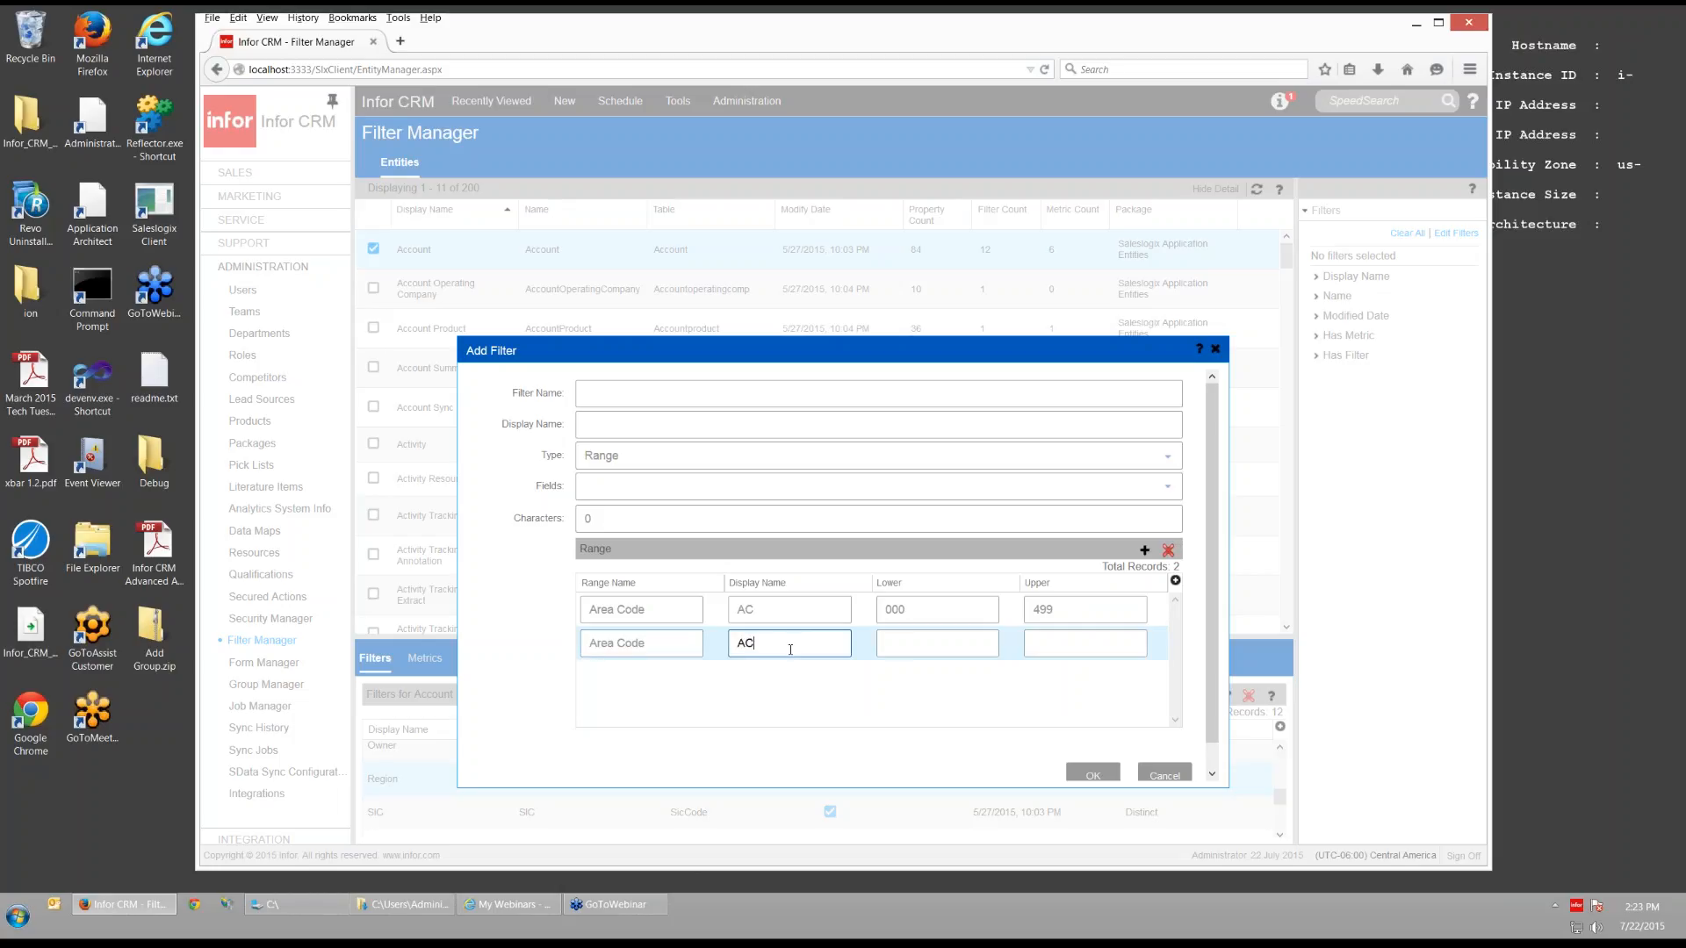
click(919, 644)
text(500)
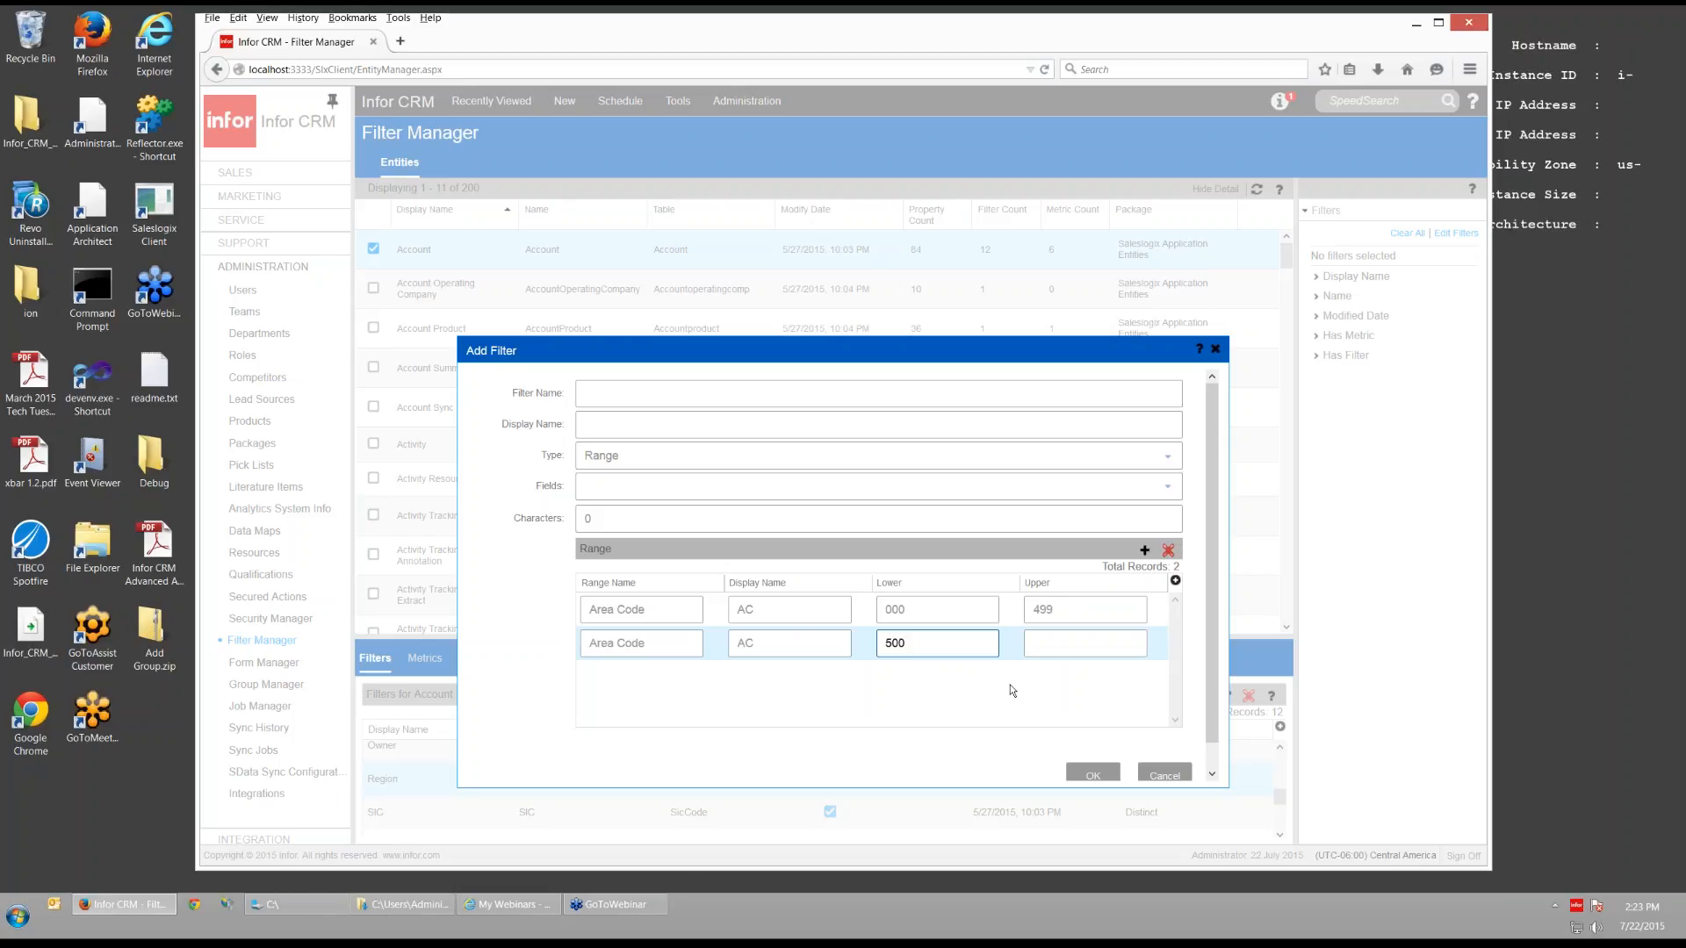
click(1054, 644)
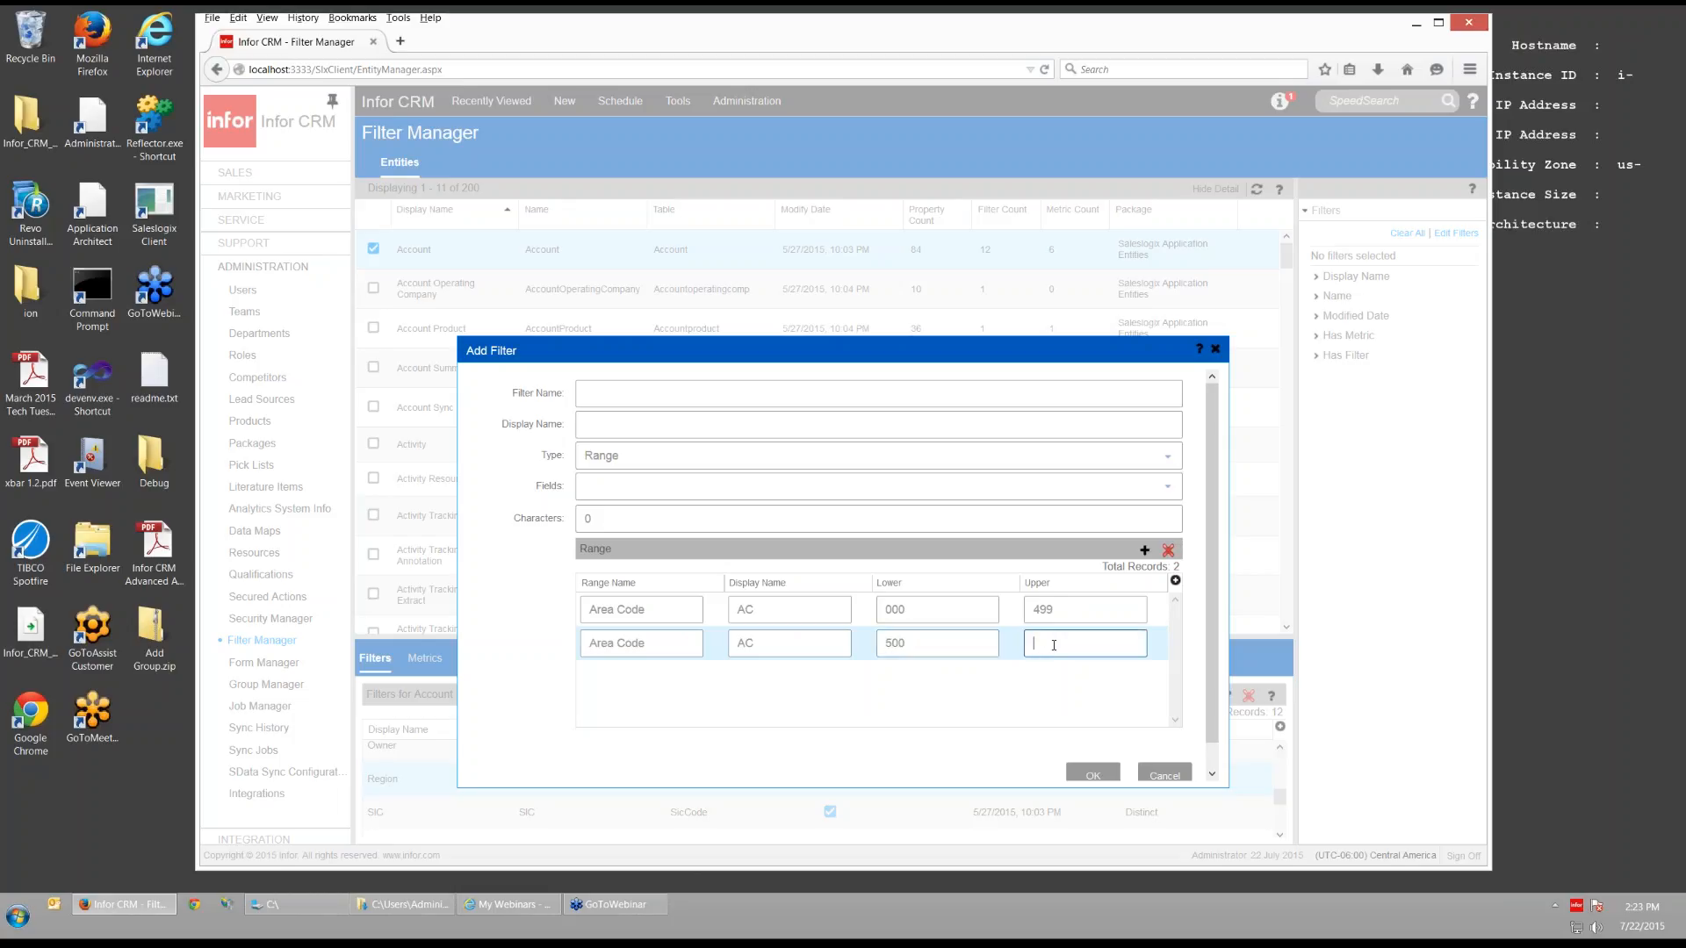
text(999)
click(1169, 460)
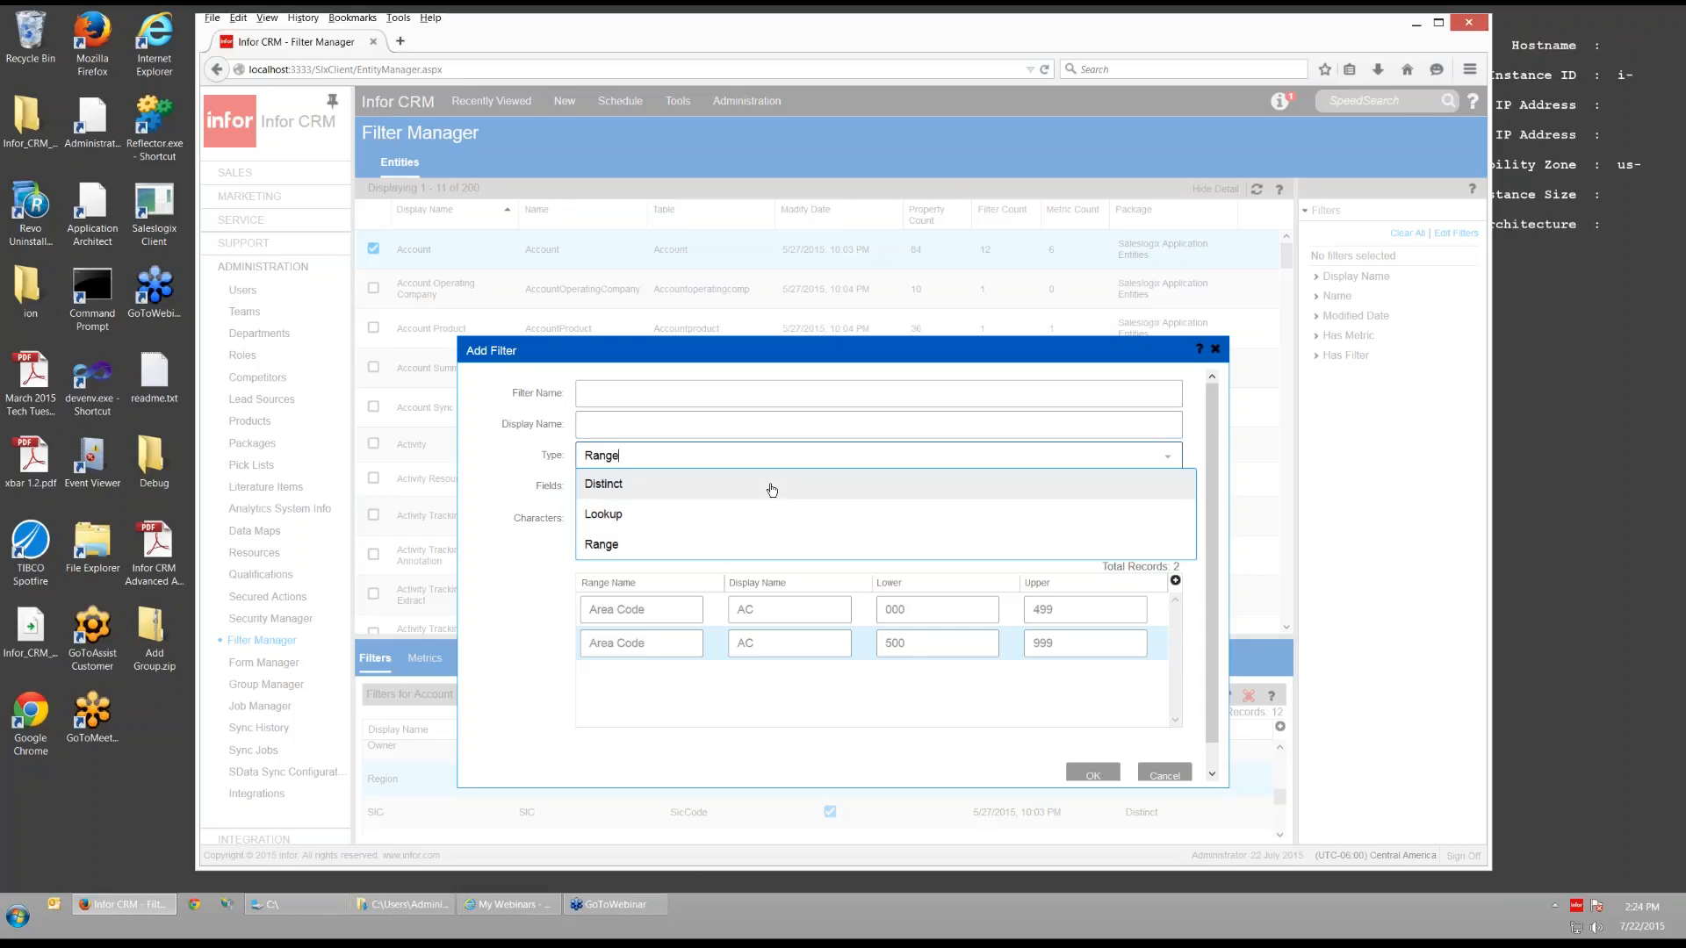
- Cancel the new Area Code filter and navigate via Sales to the Welcome dashboard
click(1164, 775)
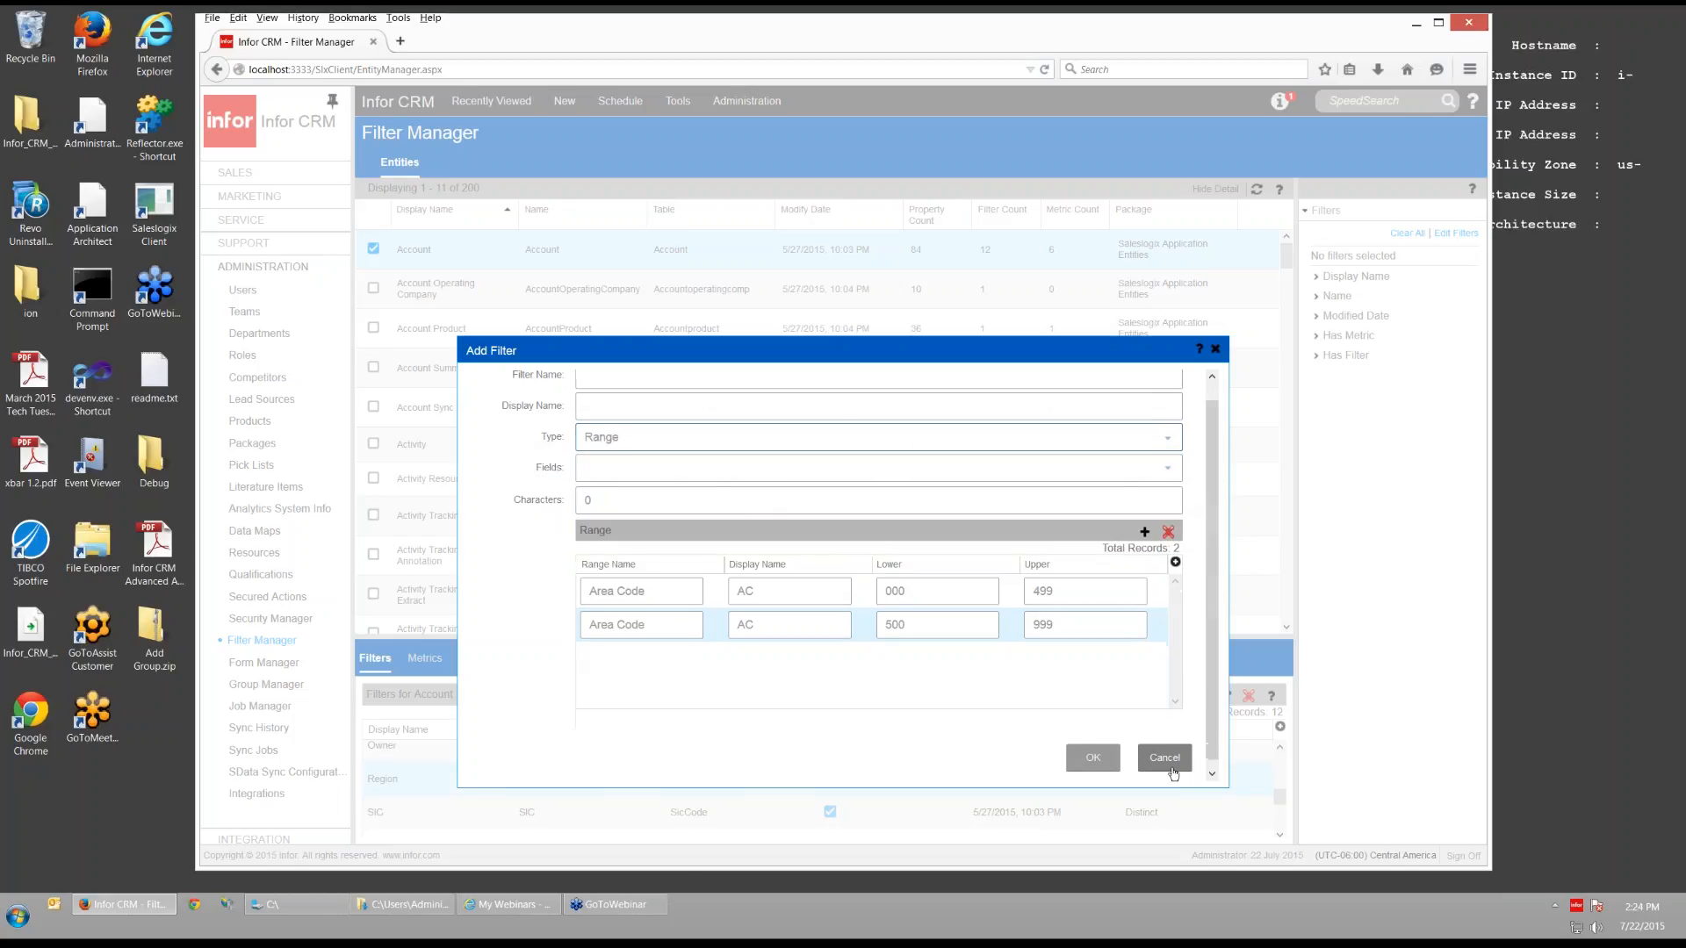
click(1171, 767)
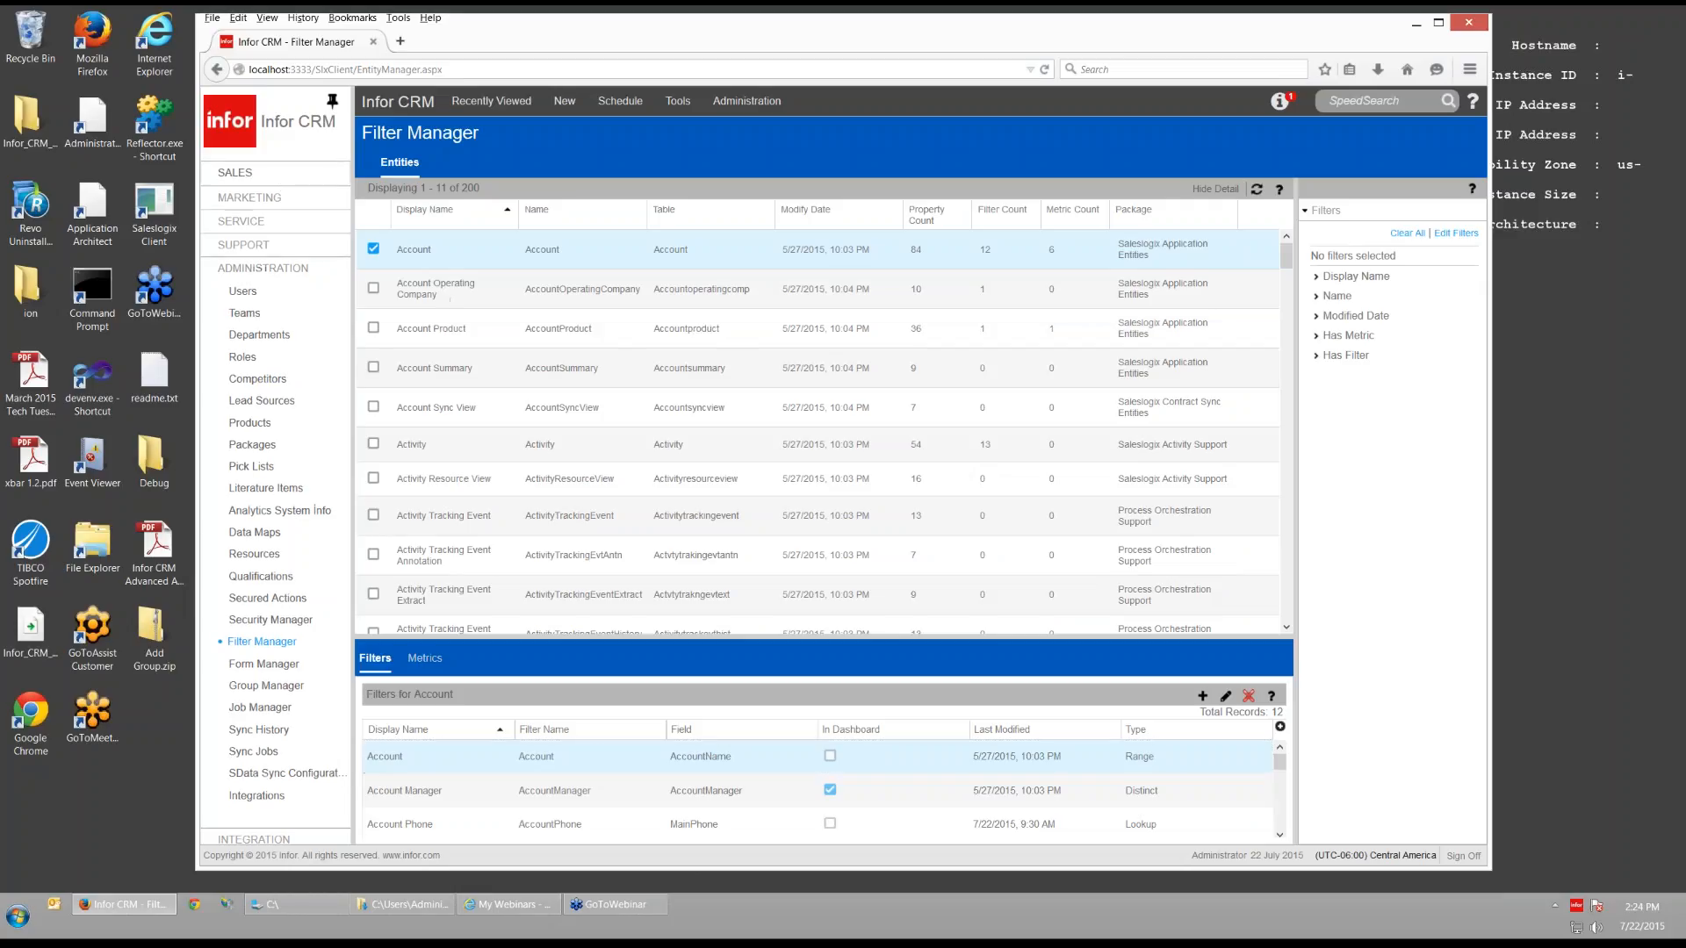
click(235, 173)
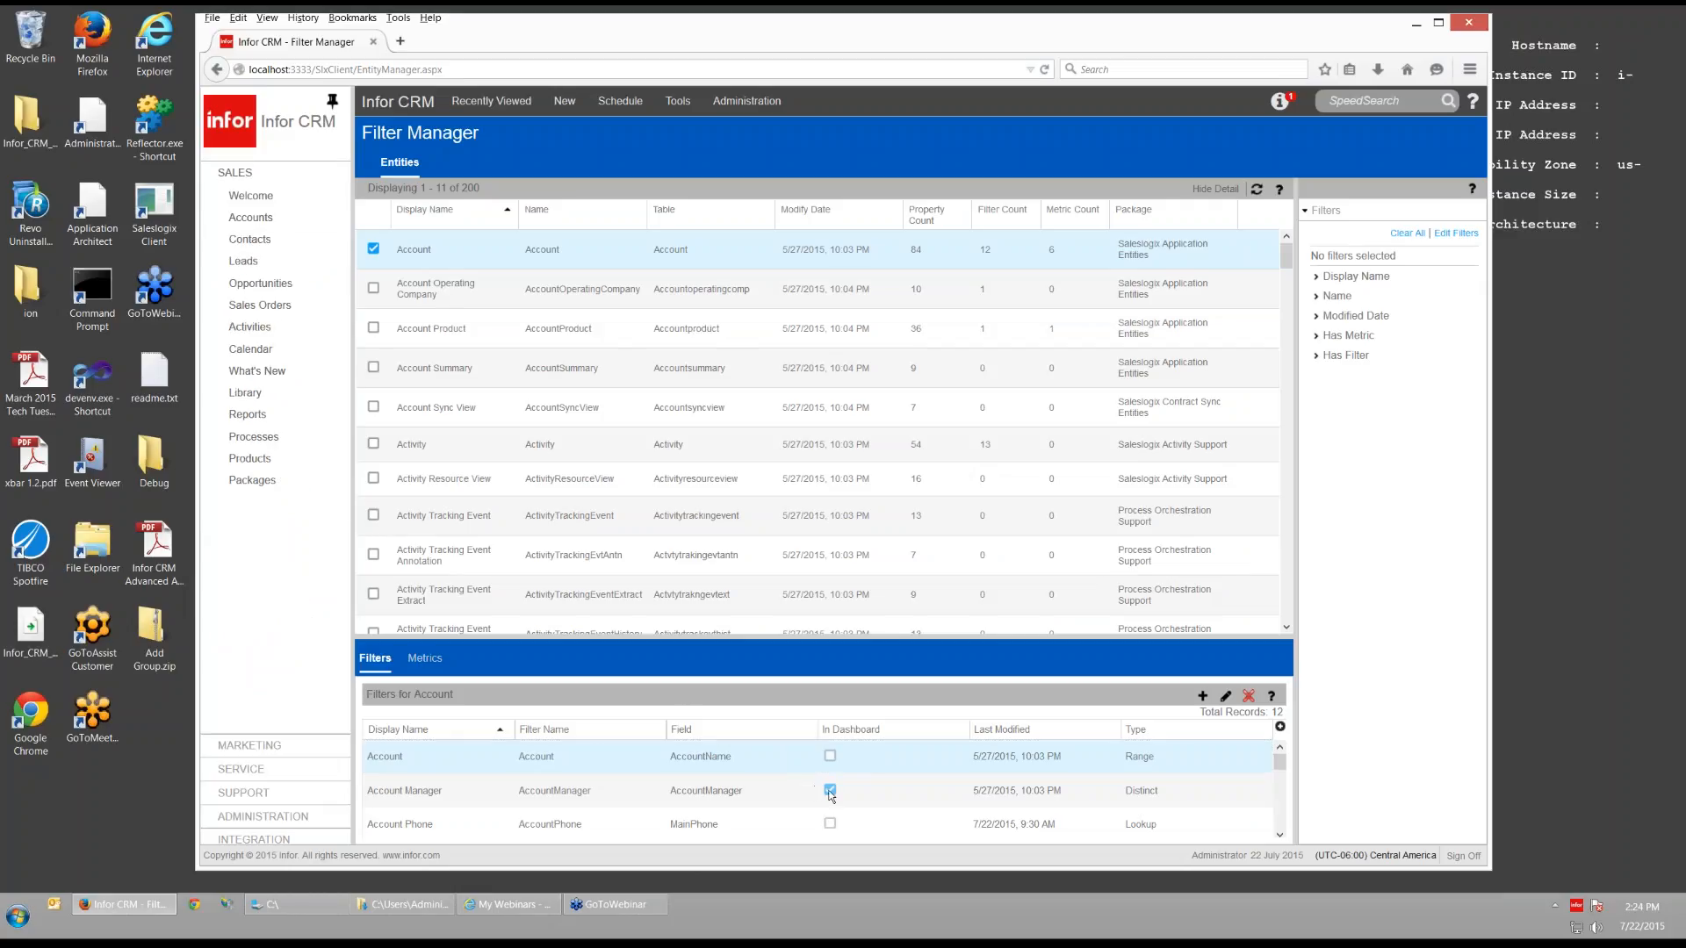
drag(844, 640, 845, 442)
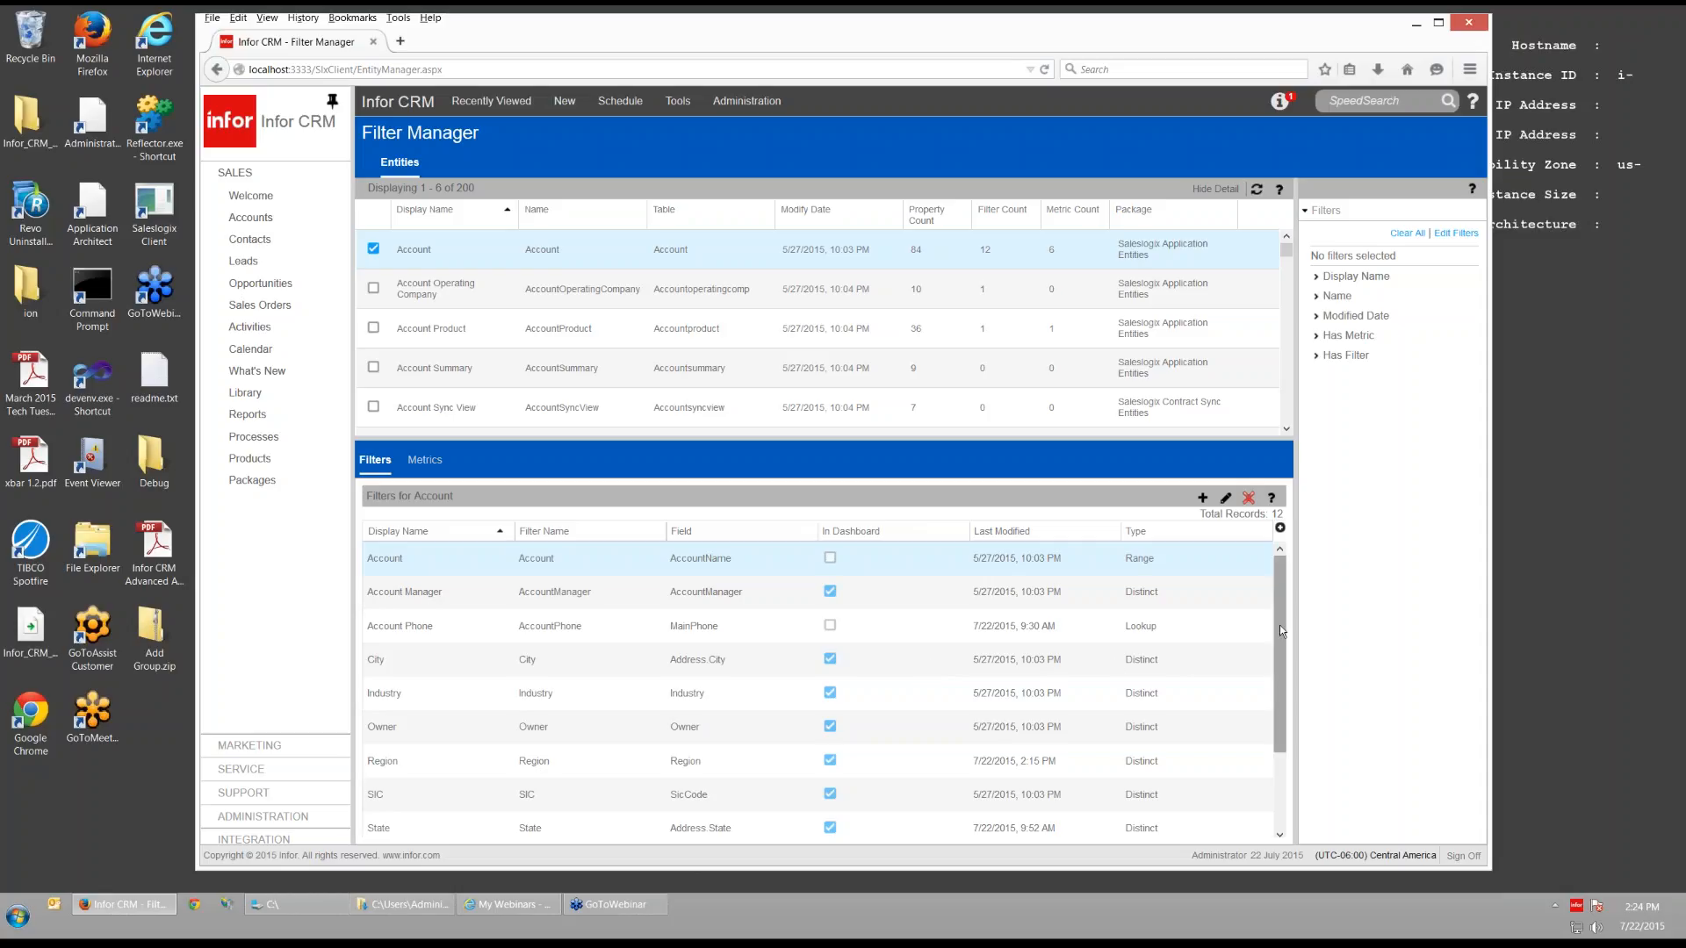
mouse_move(1278, 625)
mouse_down()
mouse_move(1278, 718)
mouse_move(1278, 628)
mouse_up()
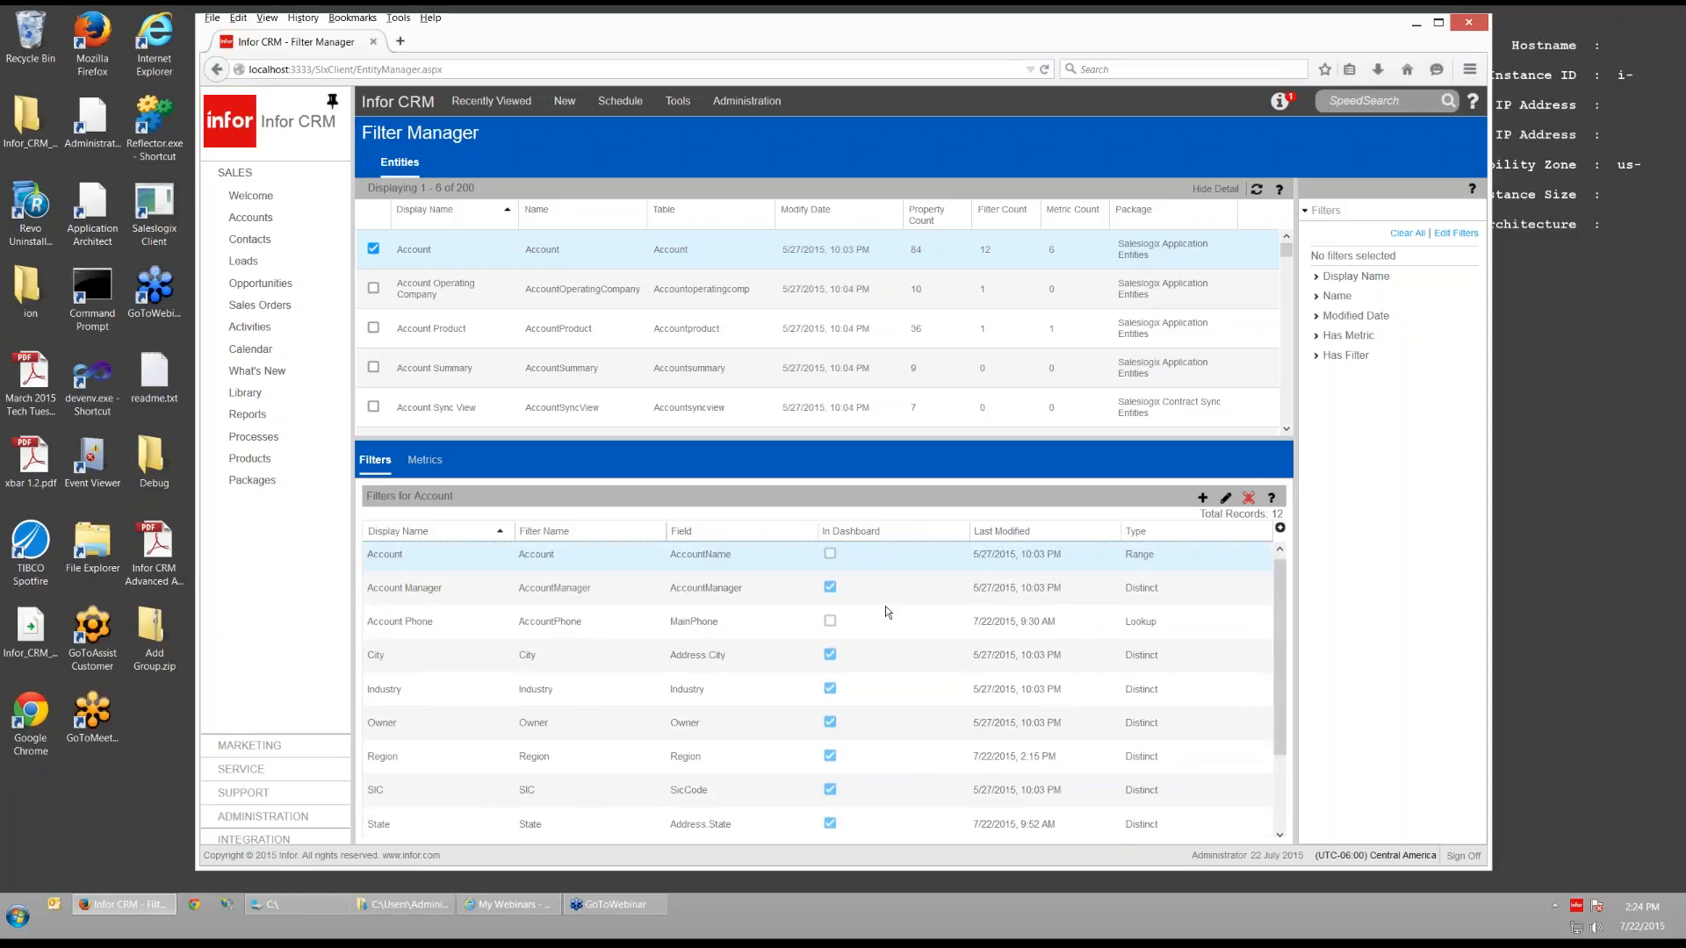
click(246, 200)
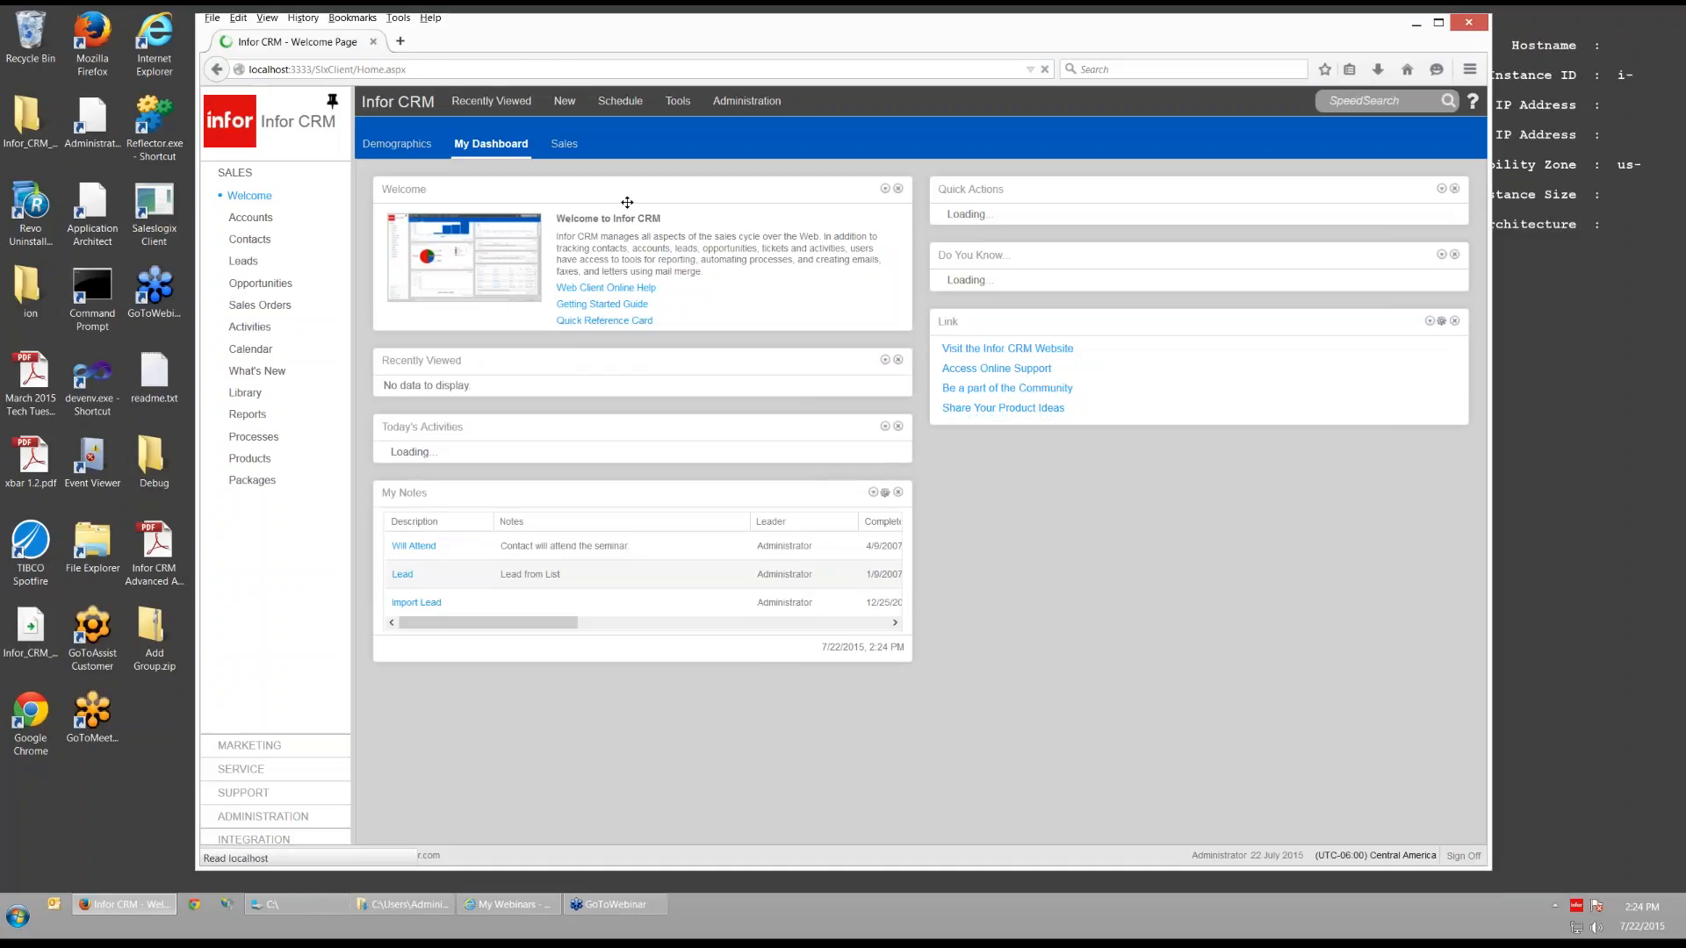
- On the Sales dashboard tab, add a Column Chart widget through Add Content
click(564, 143)
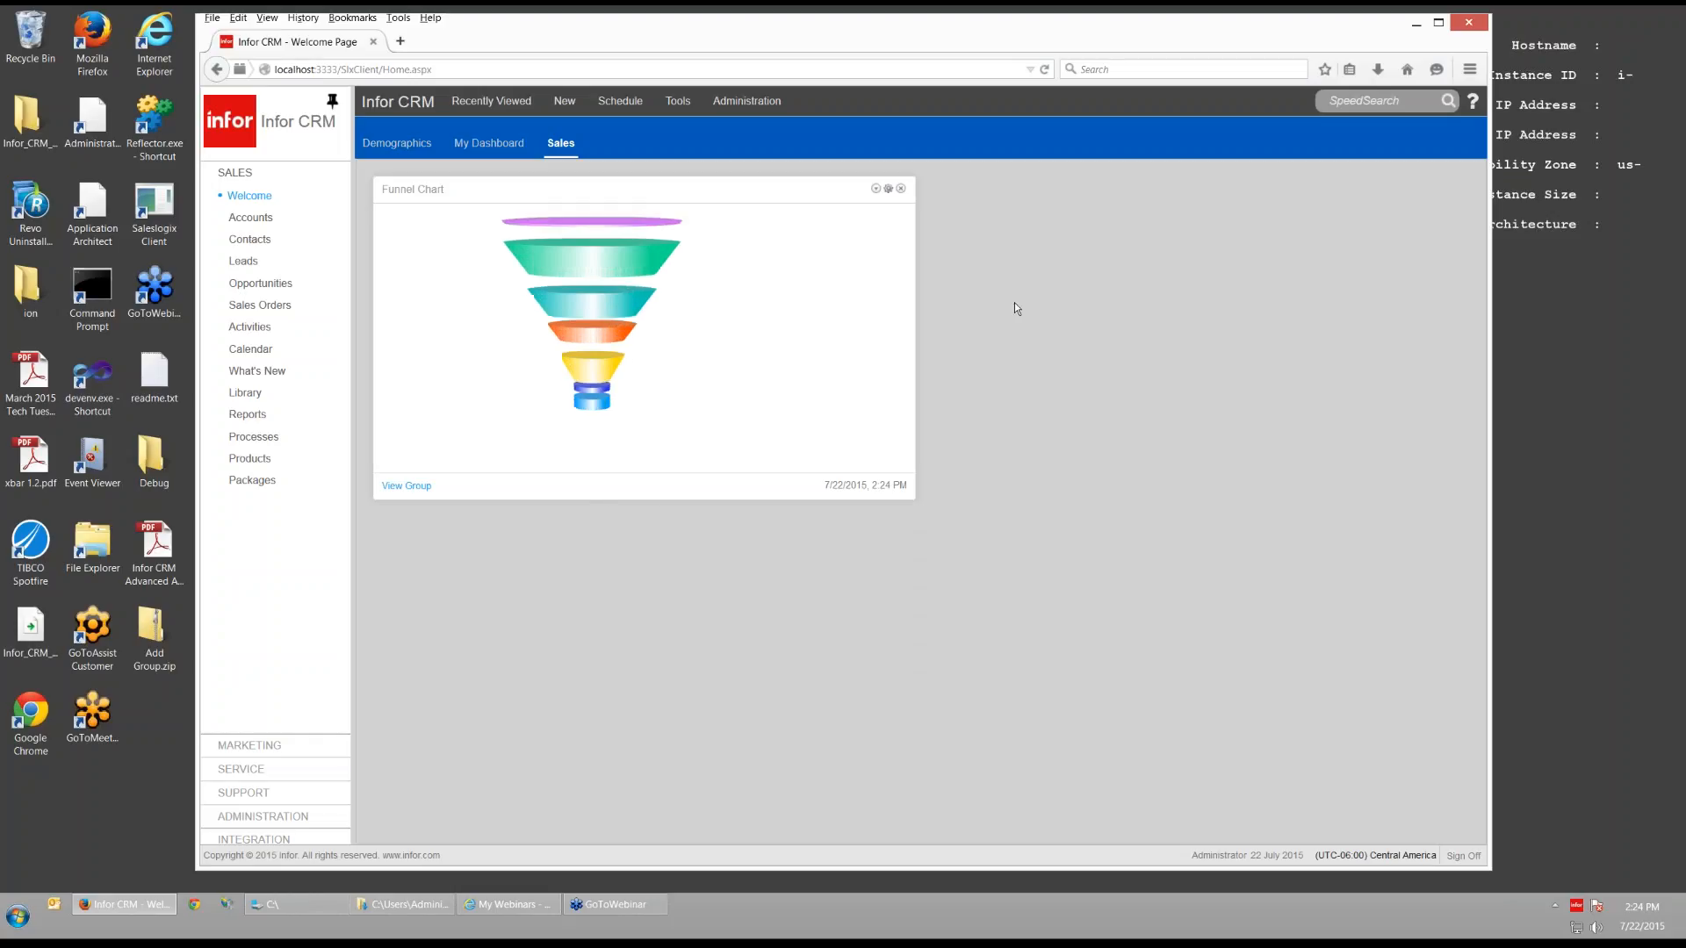
click(566, 143)
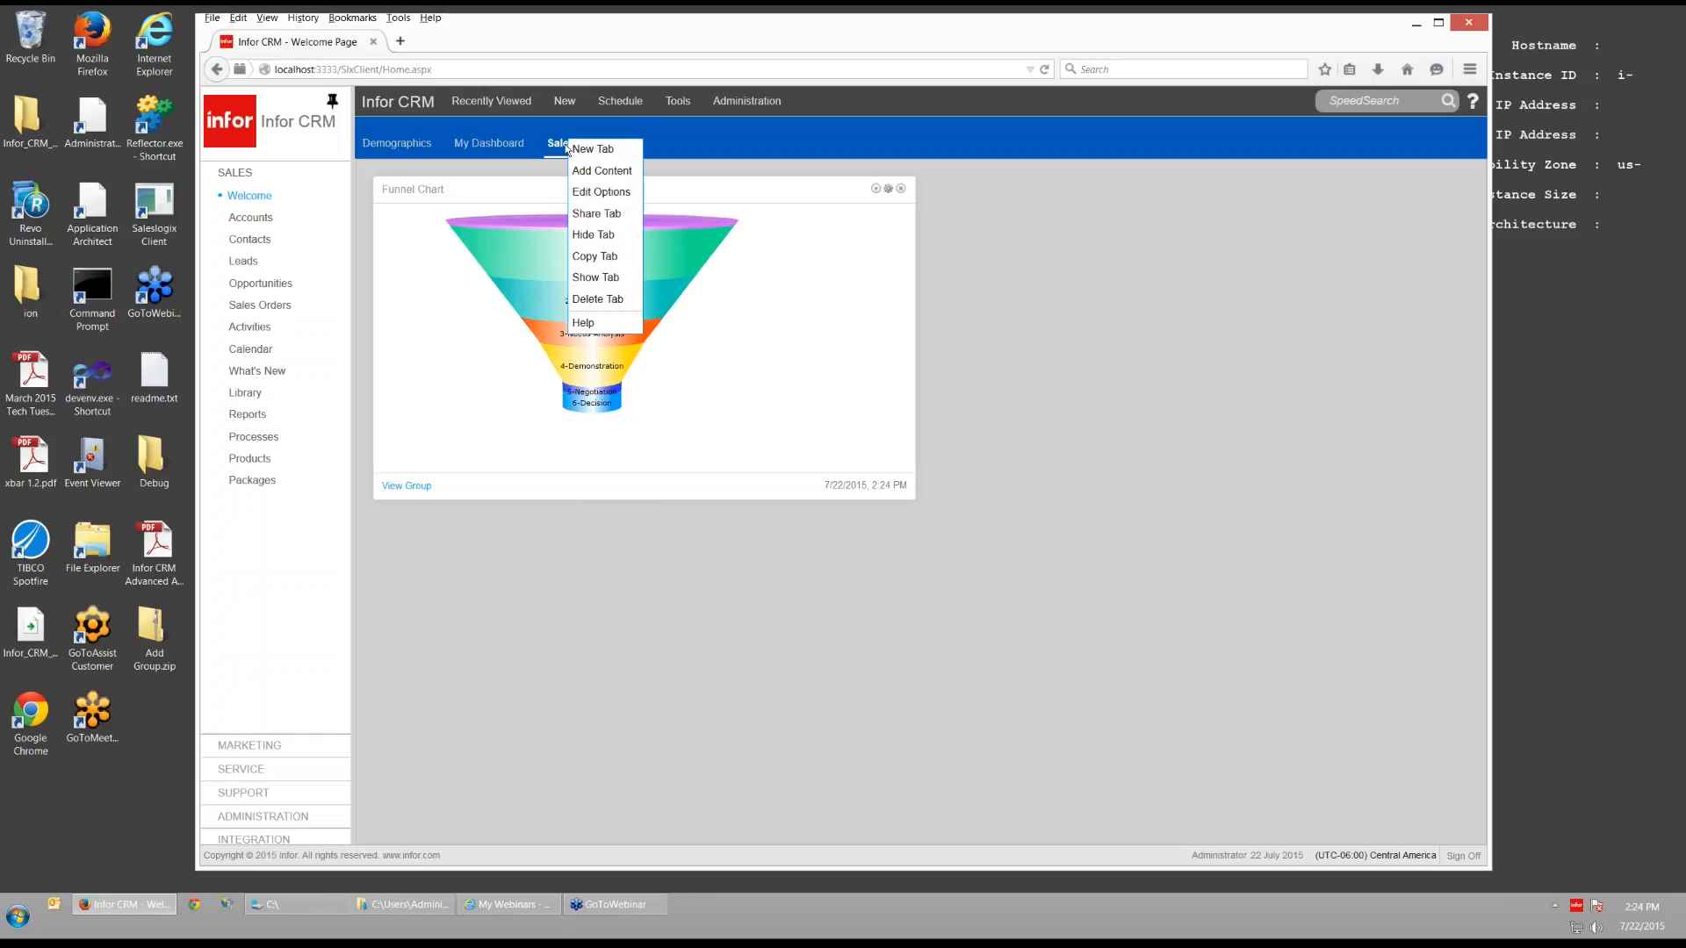
click(598, 172)
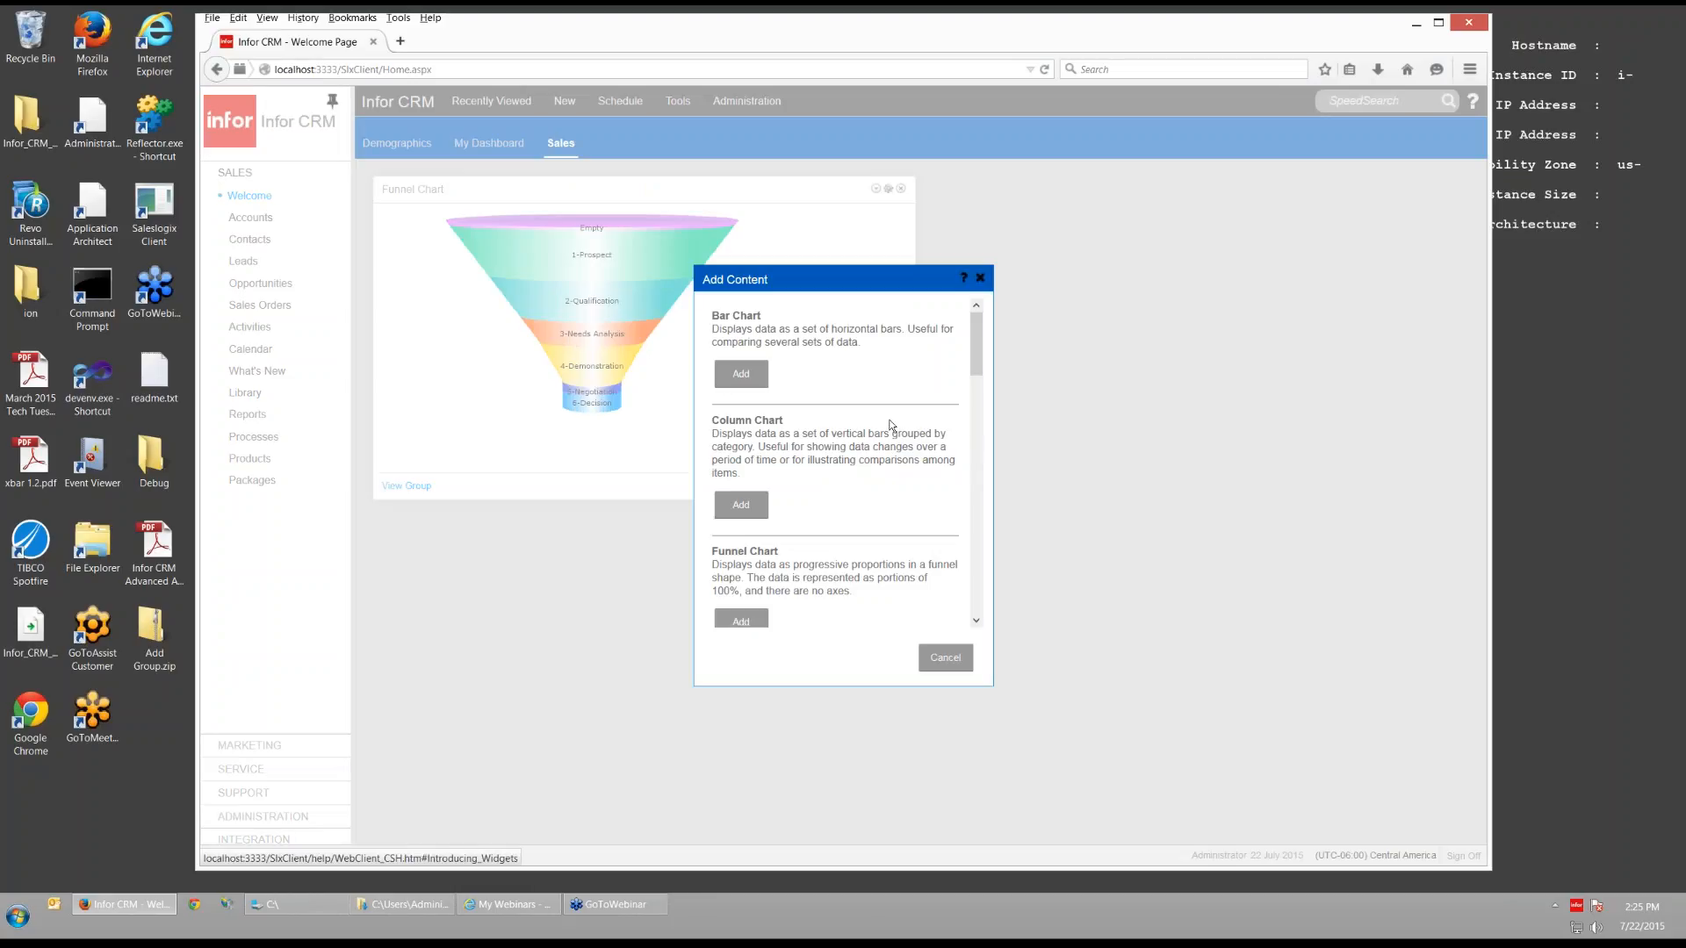
click(738, 507)
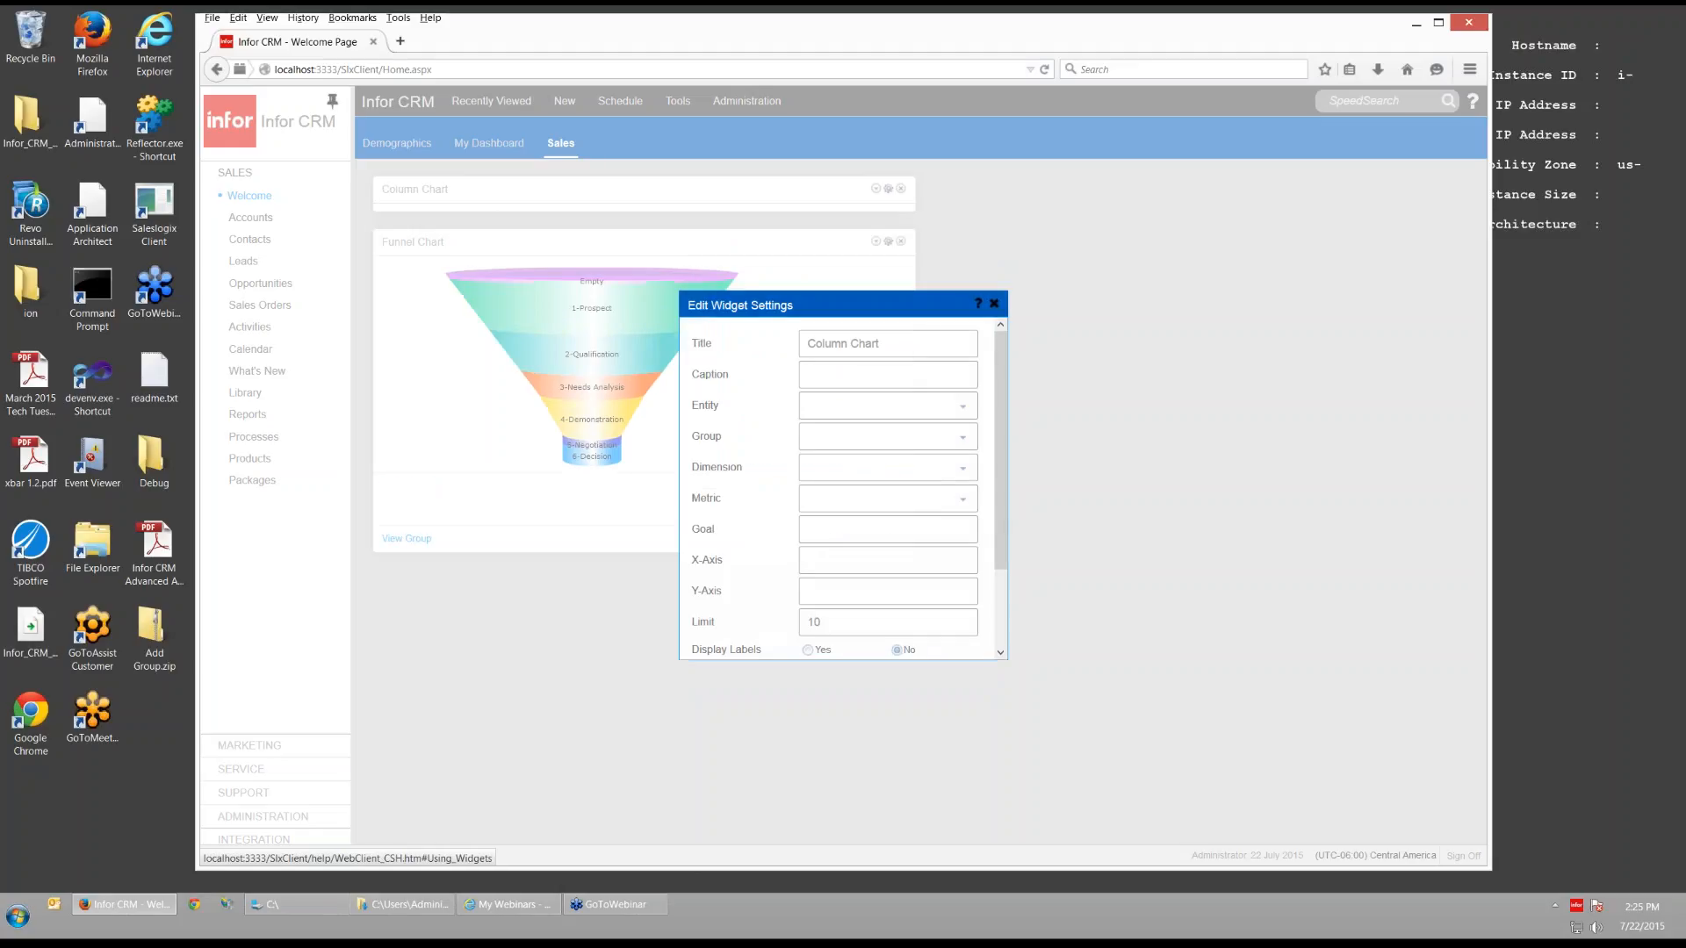
- Caption the chart Region, charting All Accounts by Region with Count Accounts and no goal
click(895, 375)
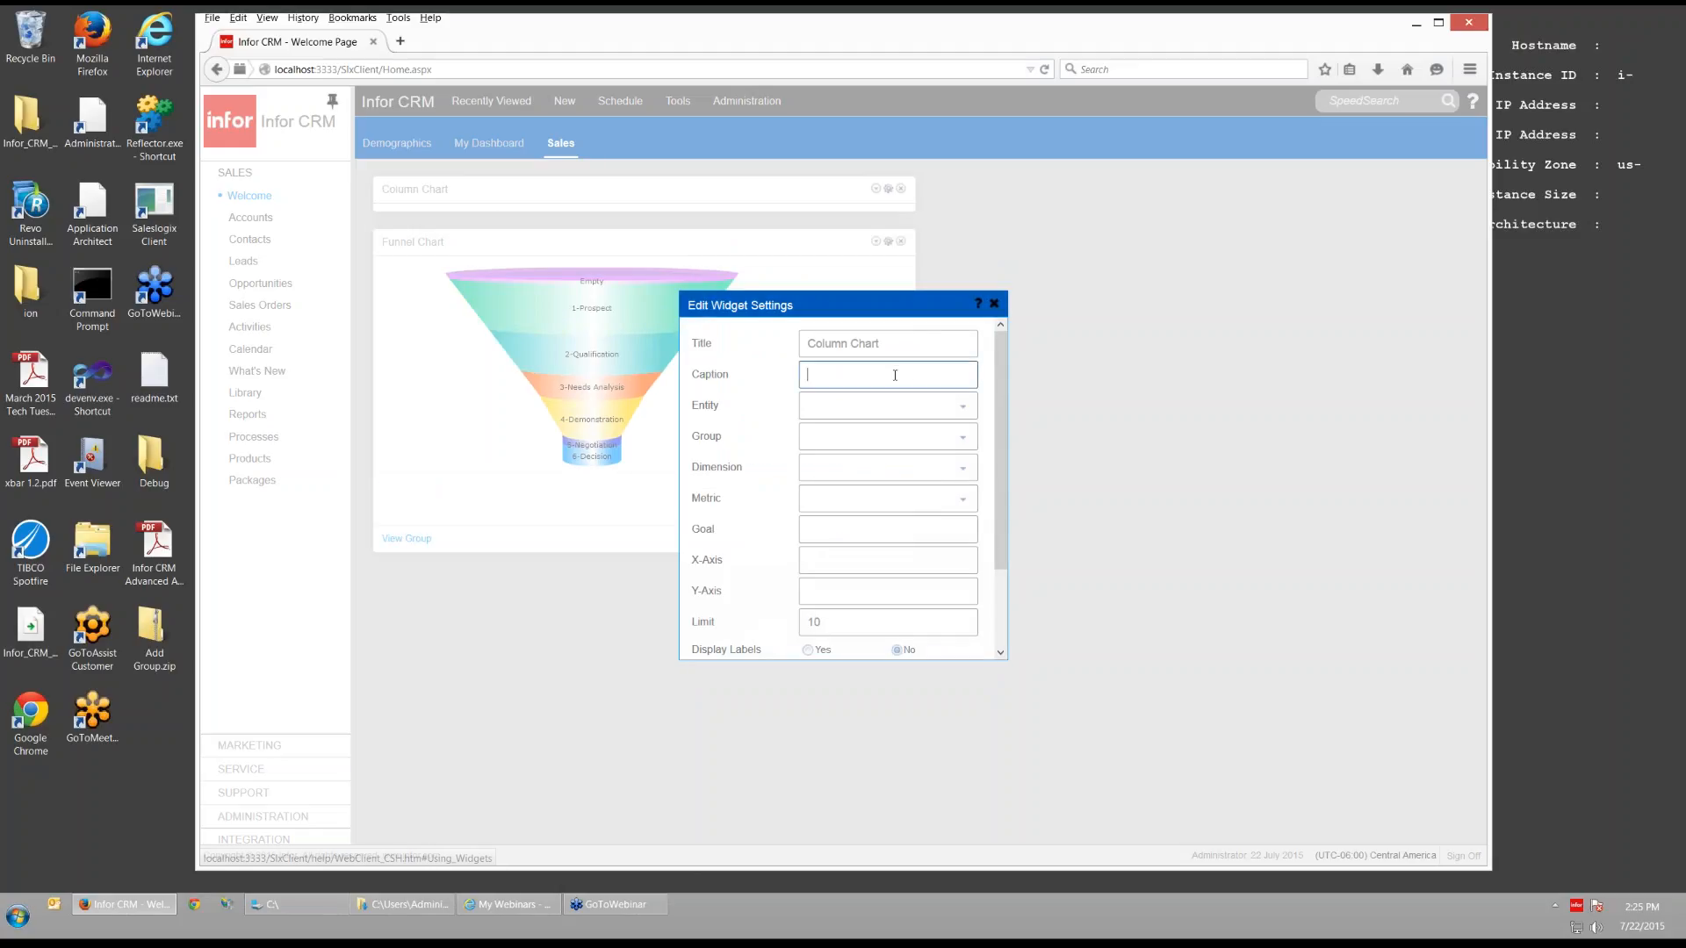
text(Region)
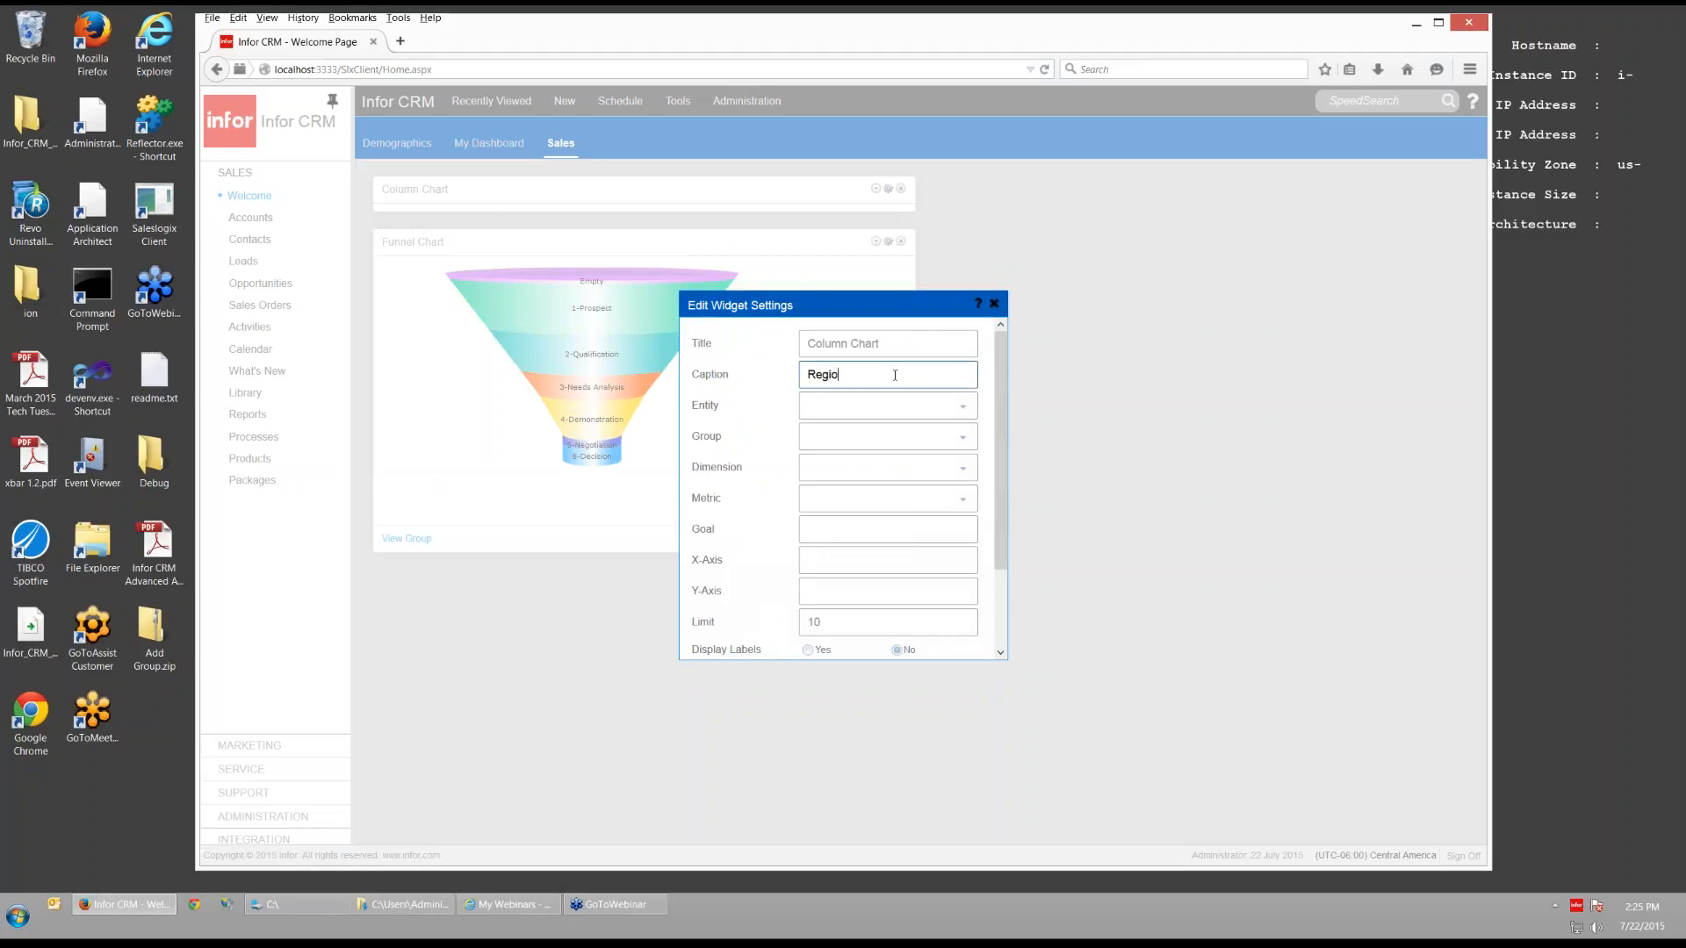
click(956, 408)
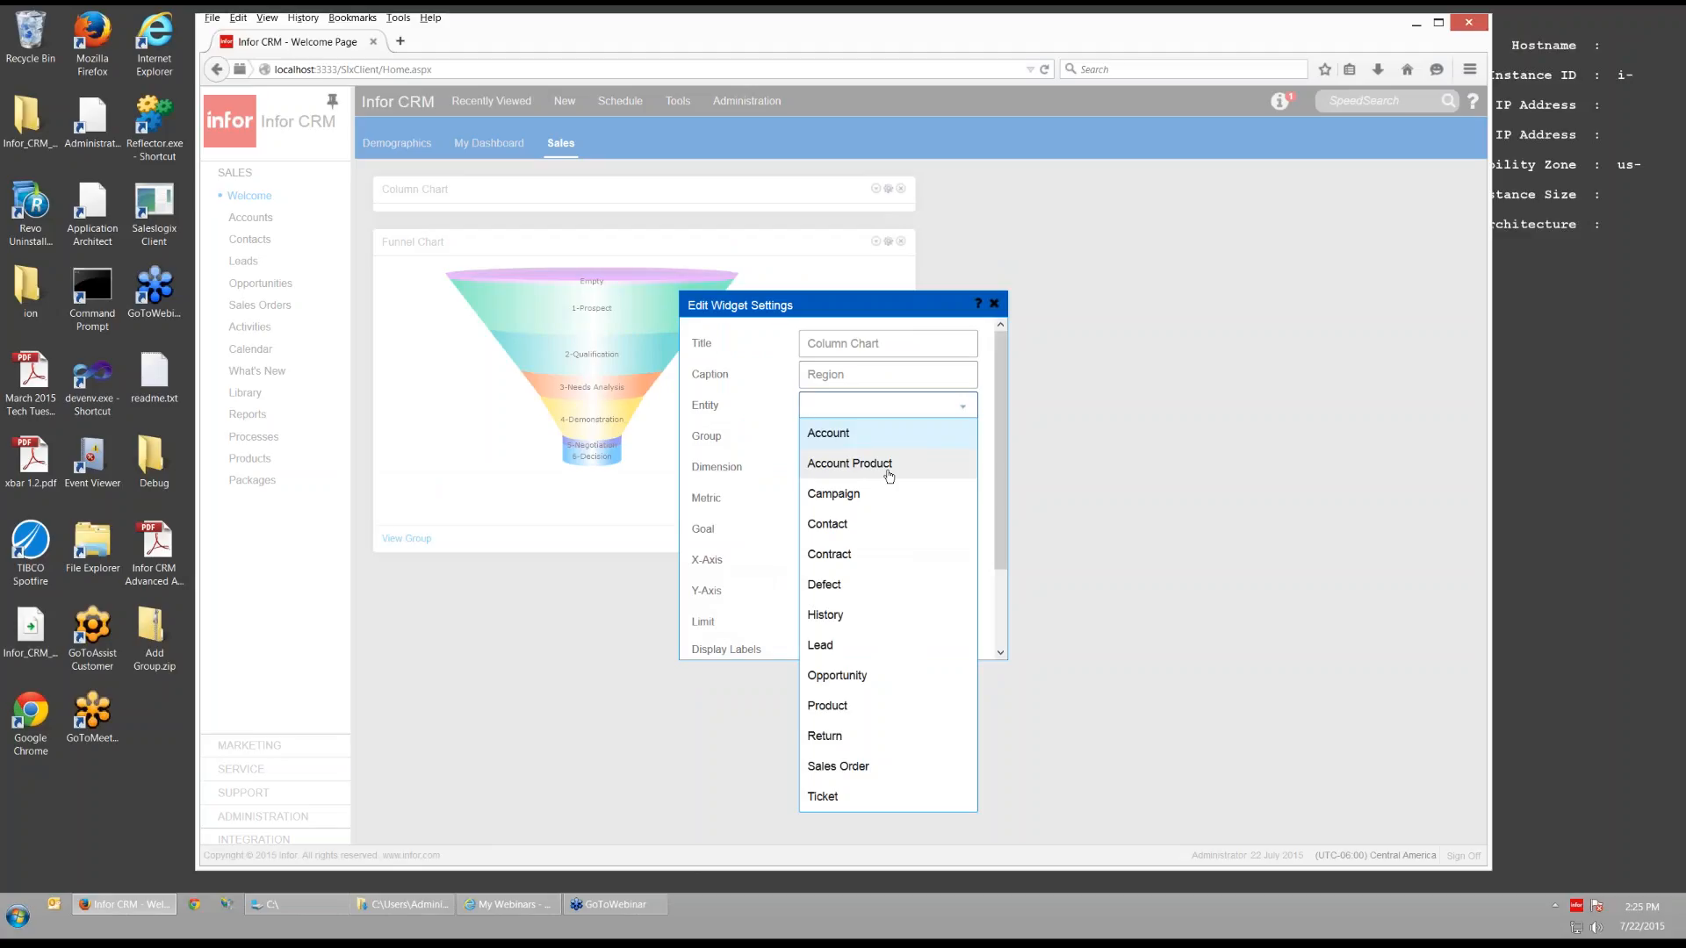
click(872, 435)
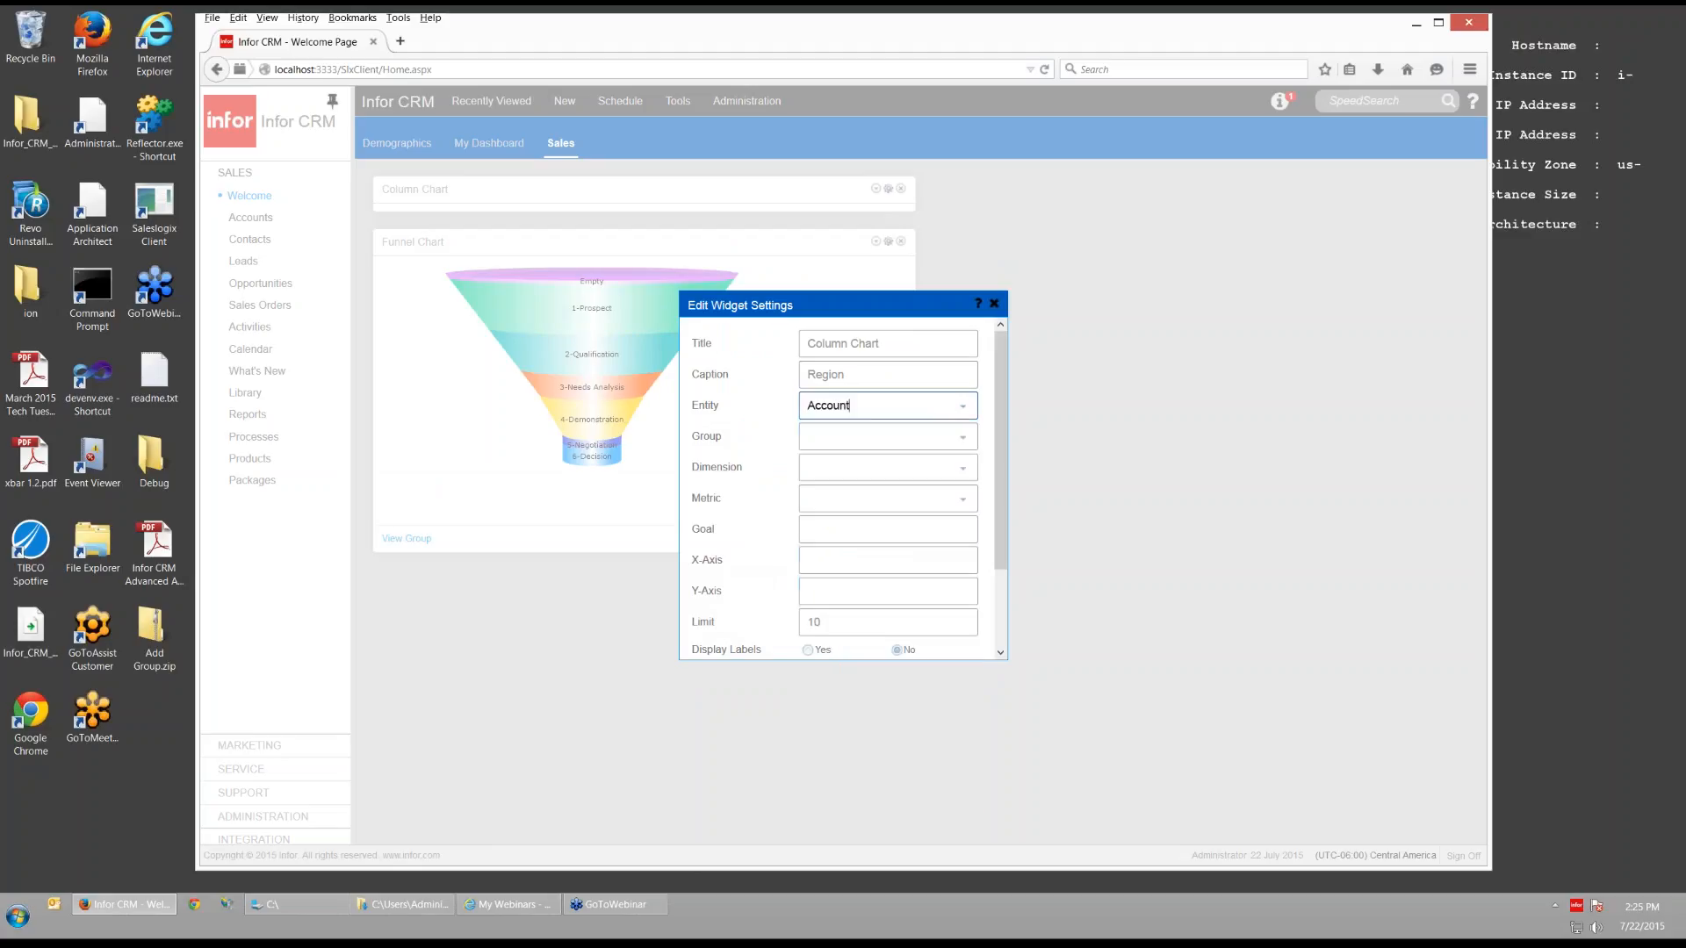
click(962, 438)
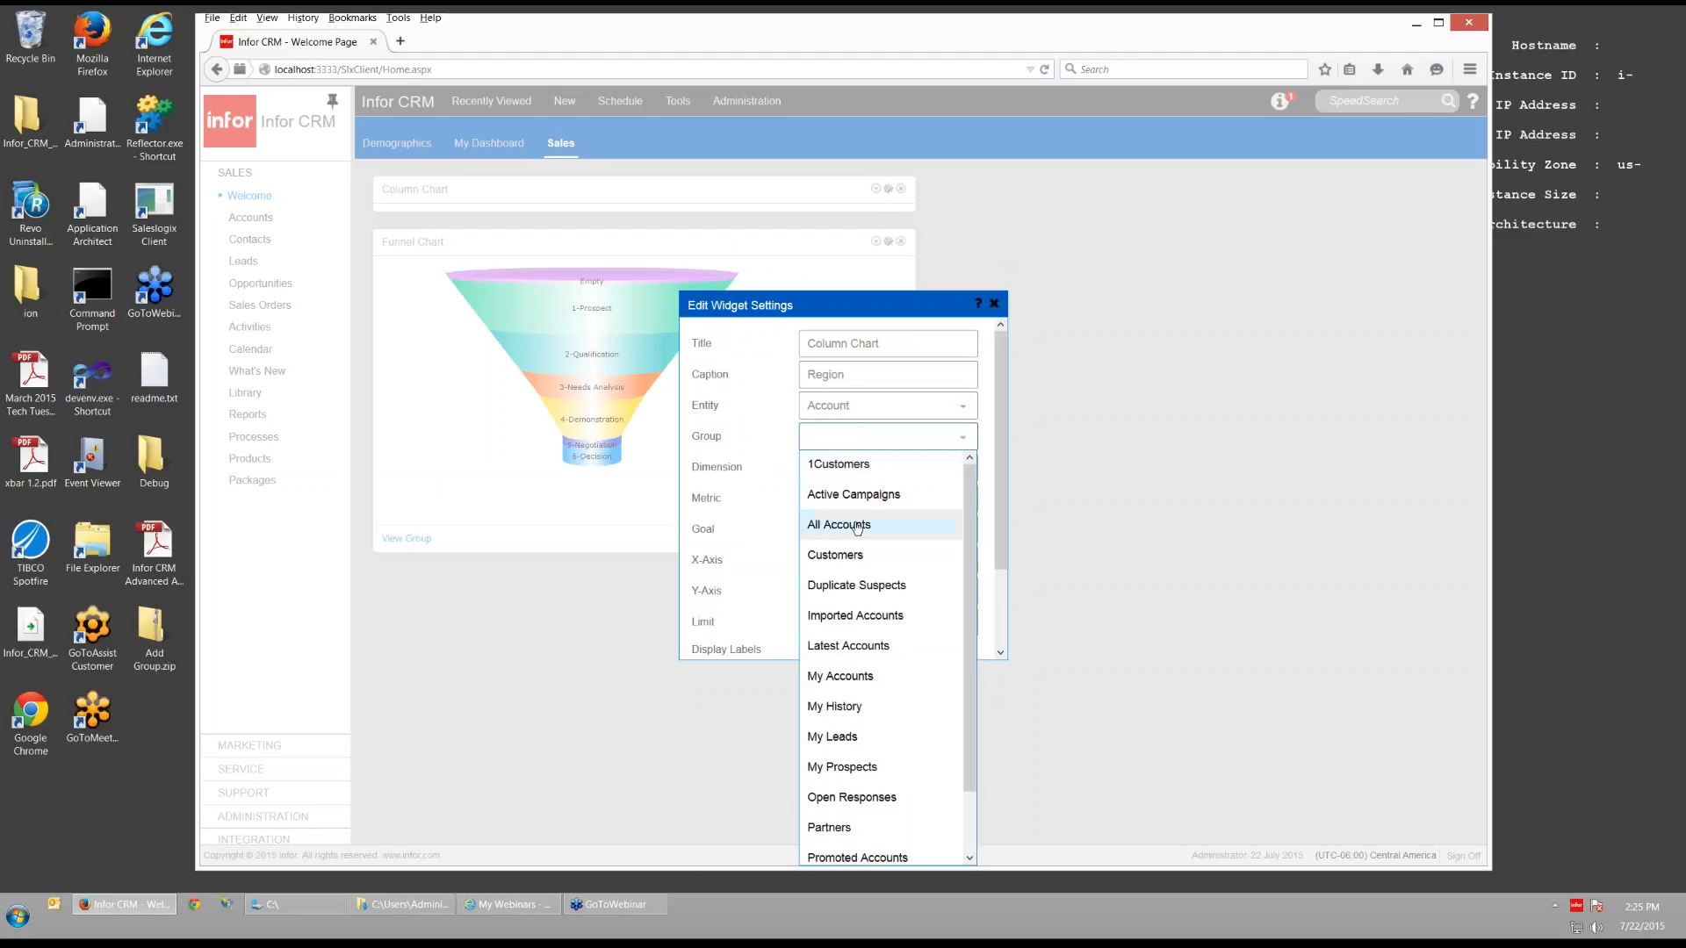
click(858, 525)
click(964, 469)
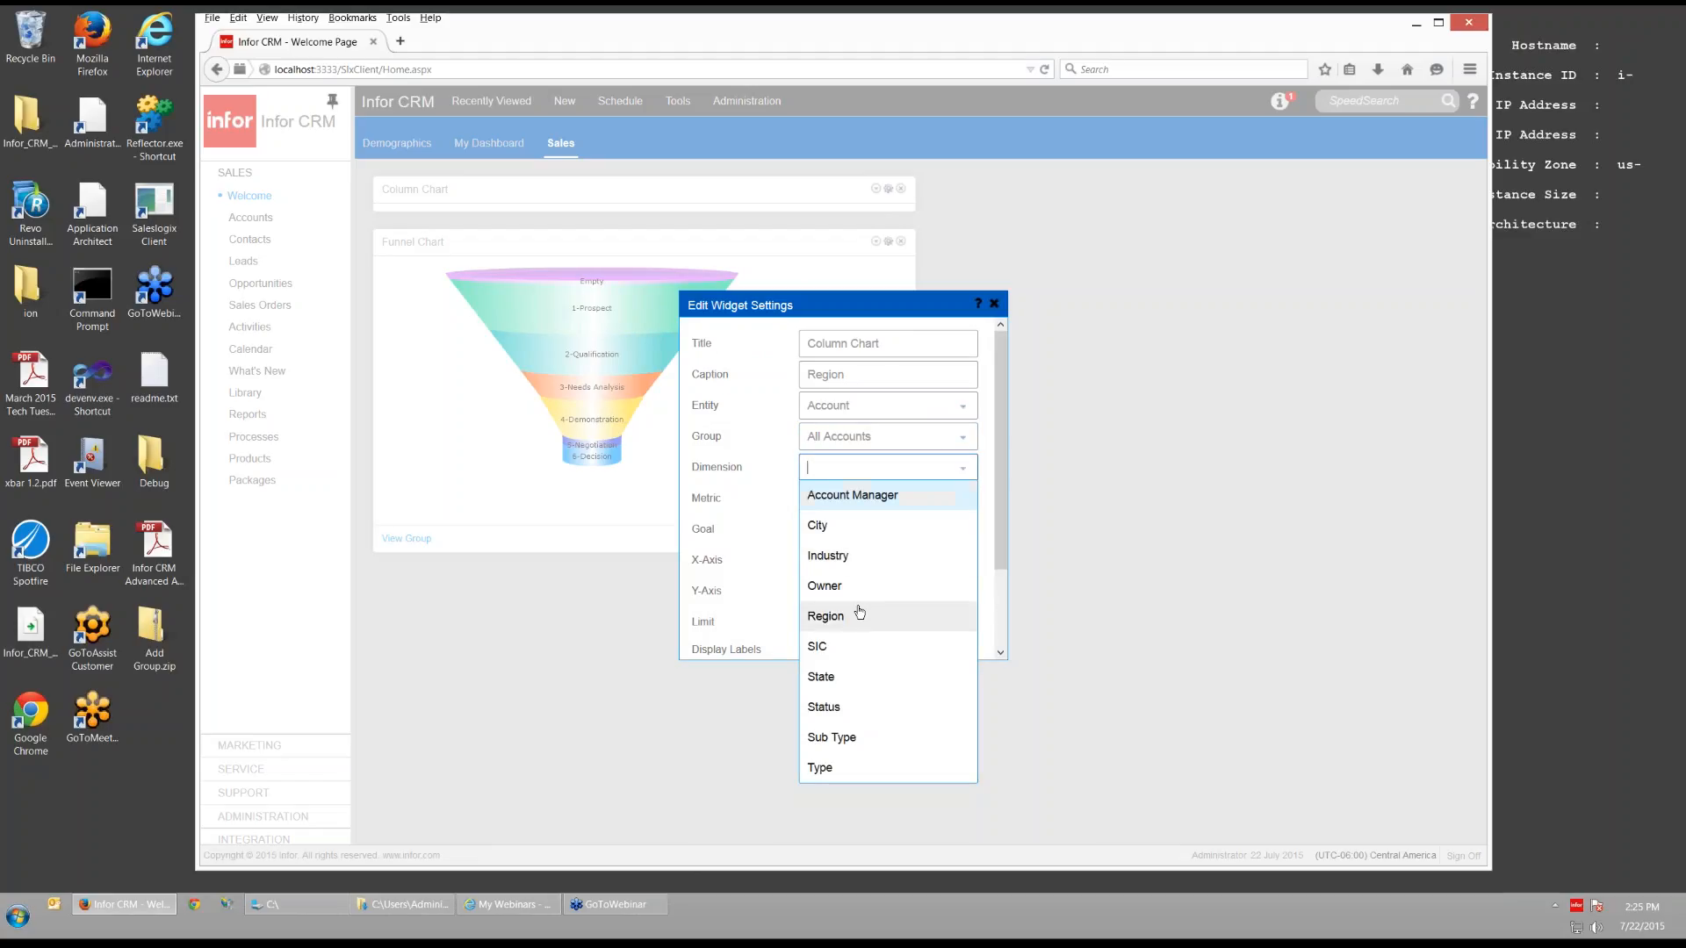
click(847, 617)
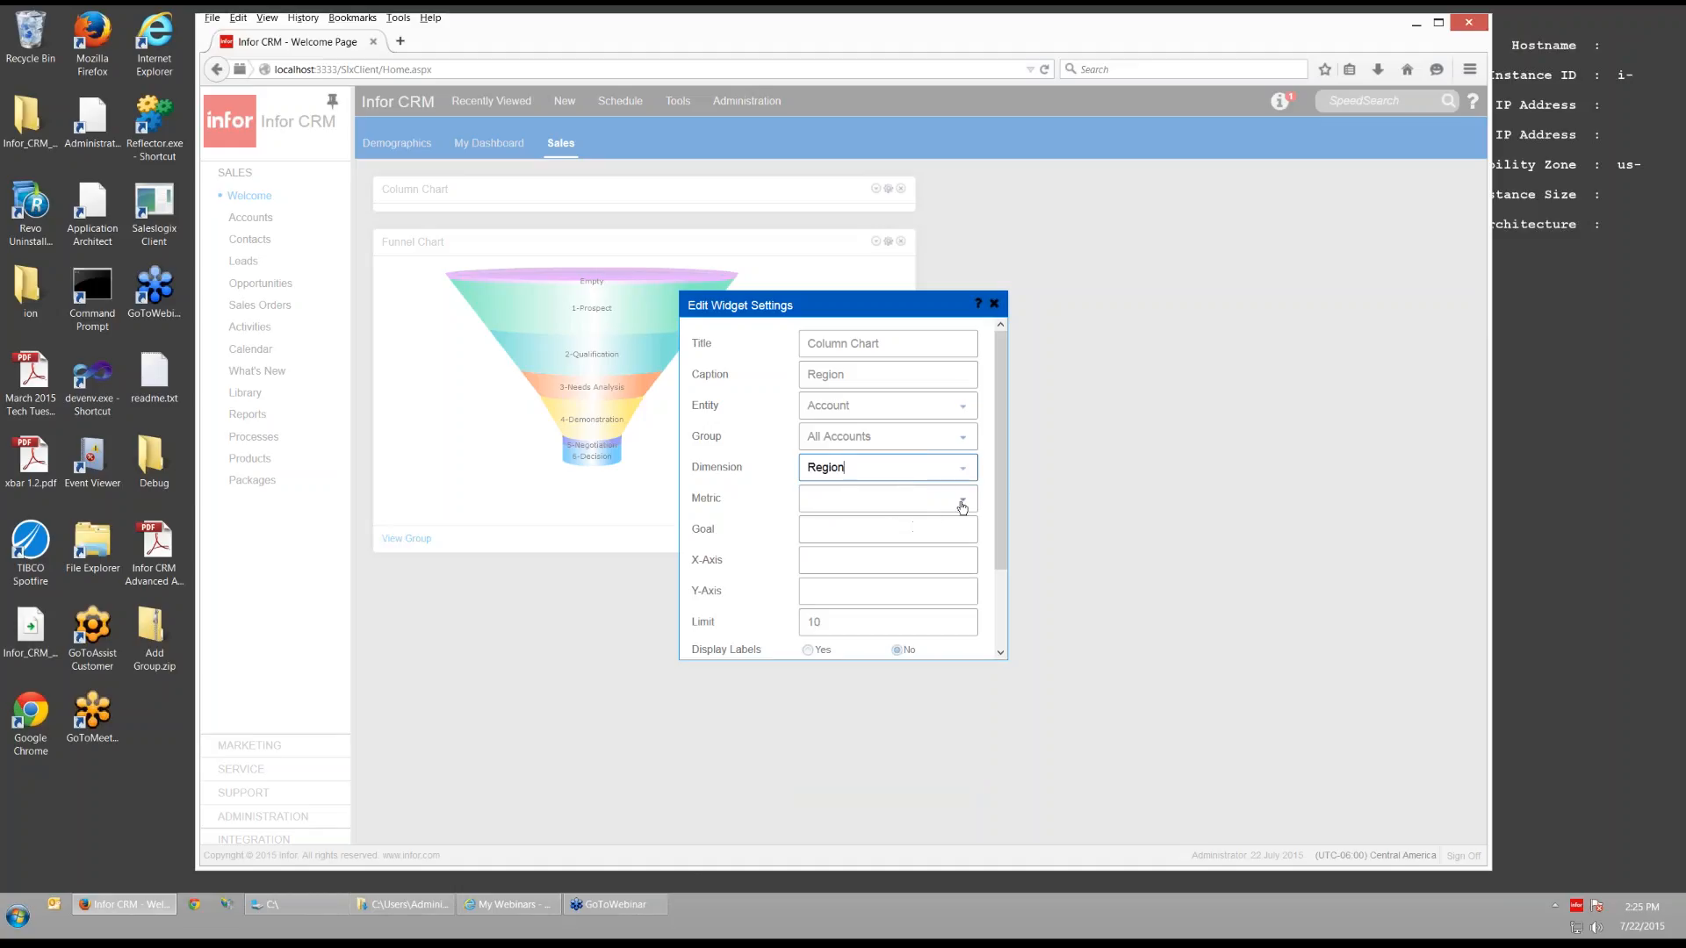
click(963, 502)
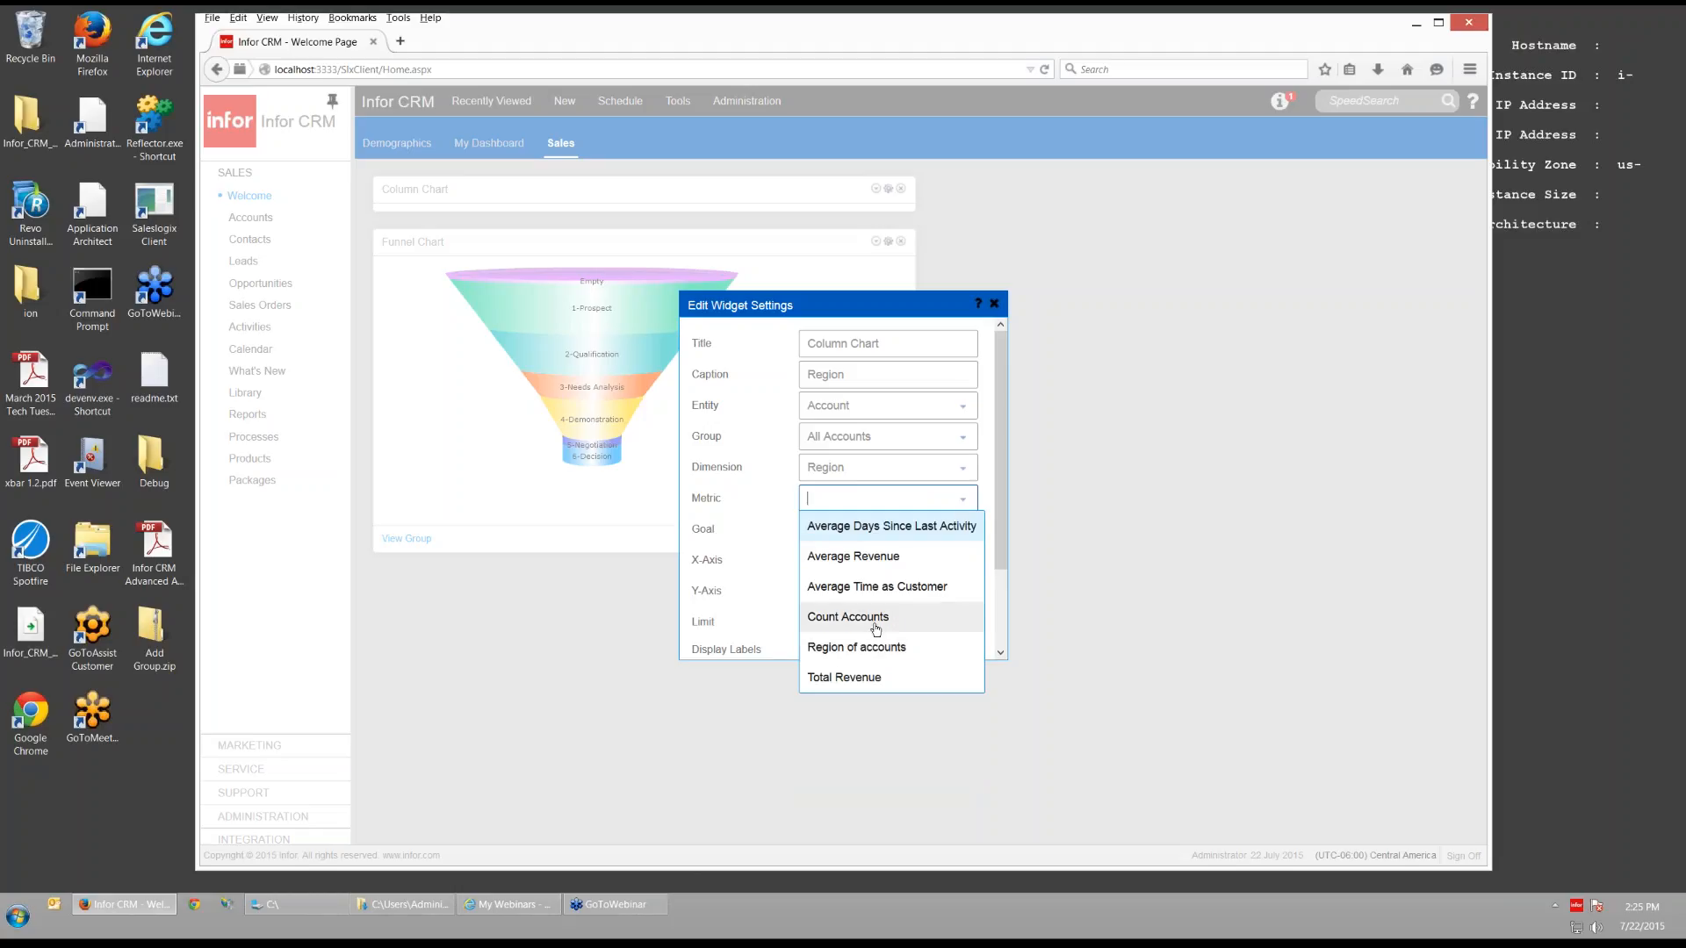
click(877, 616)
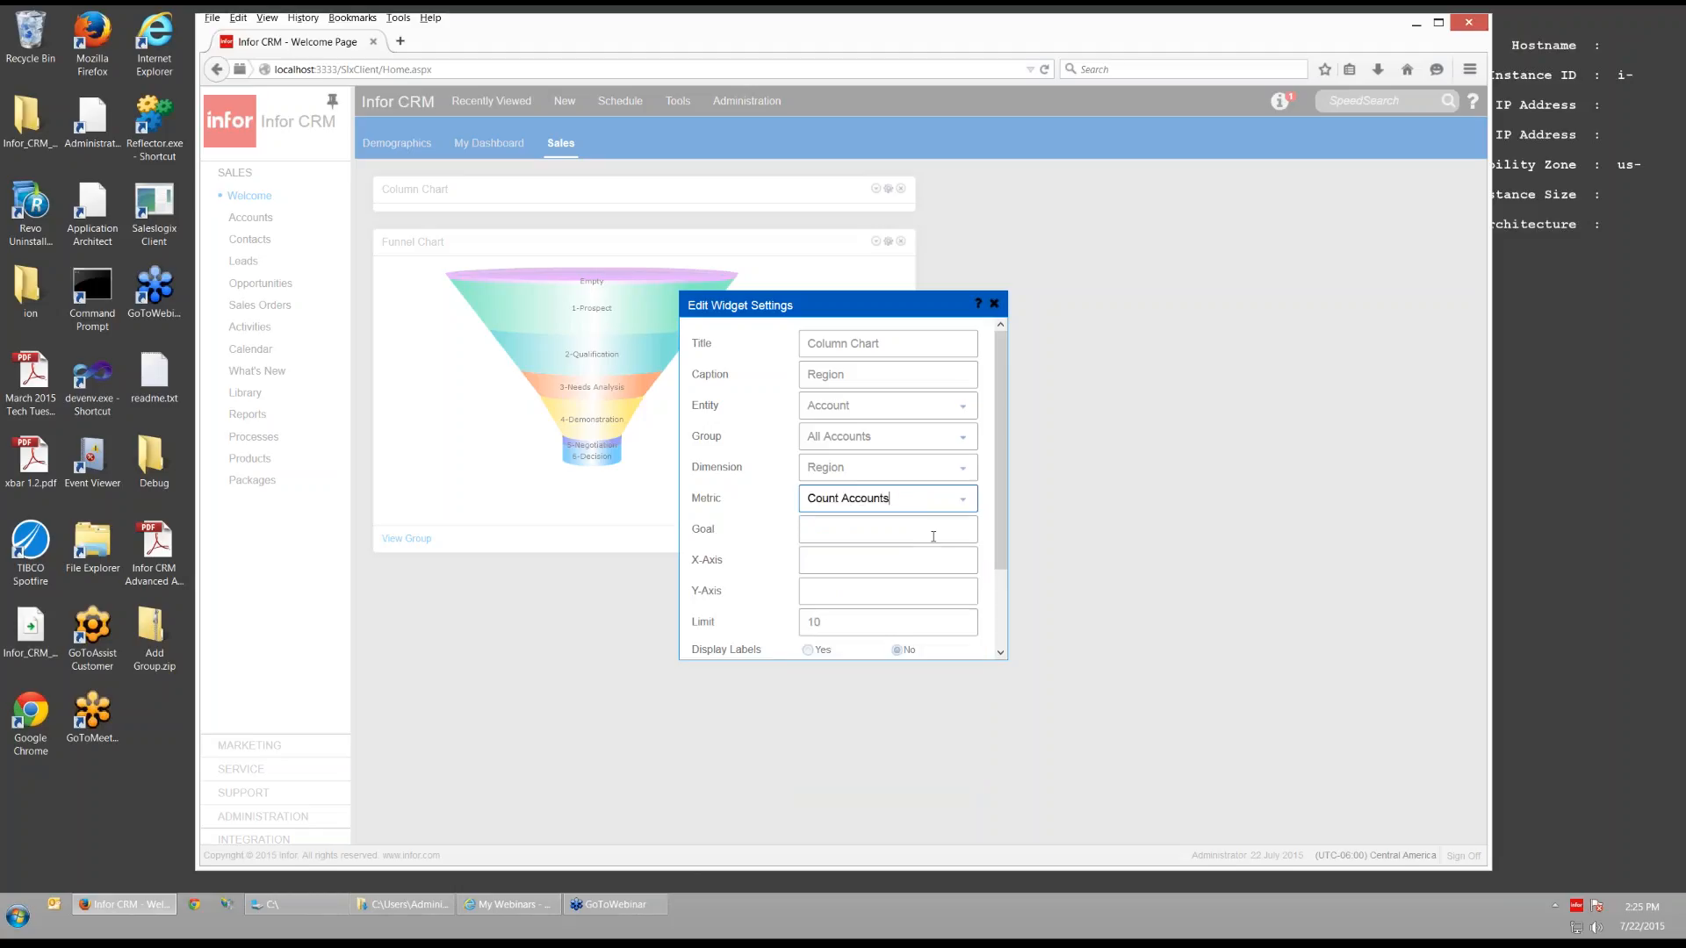
click(934, 537)
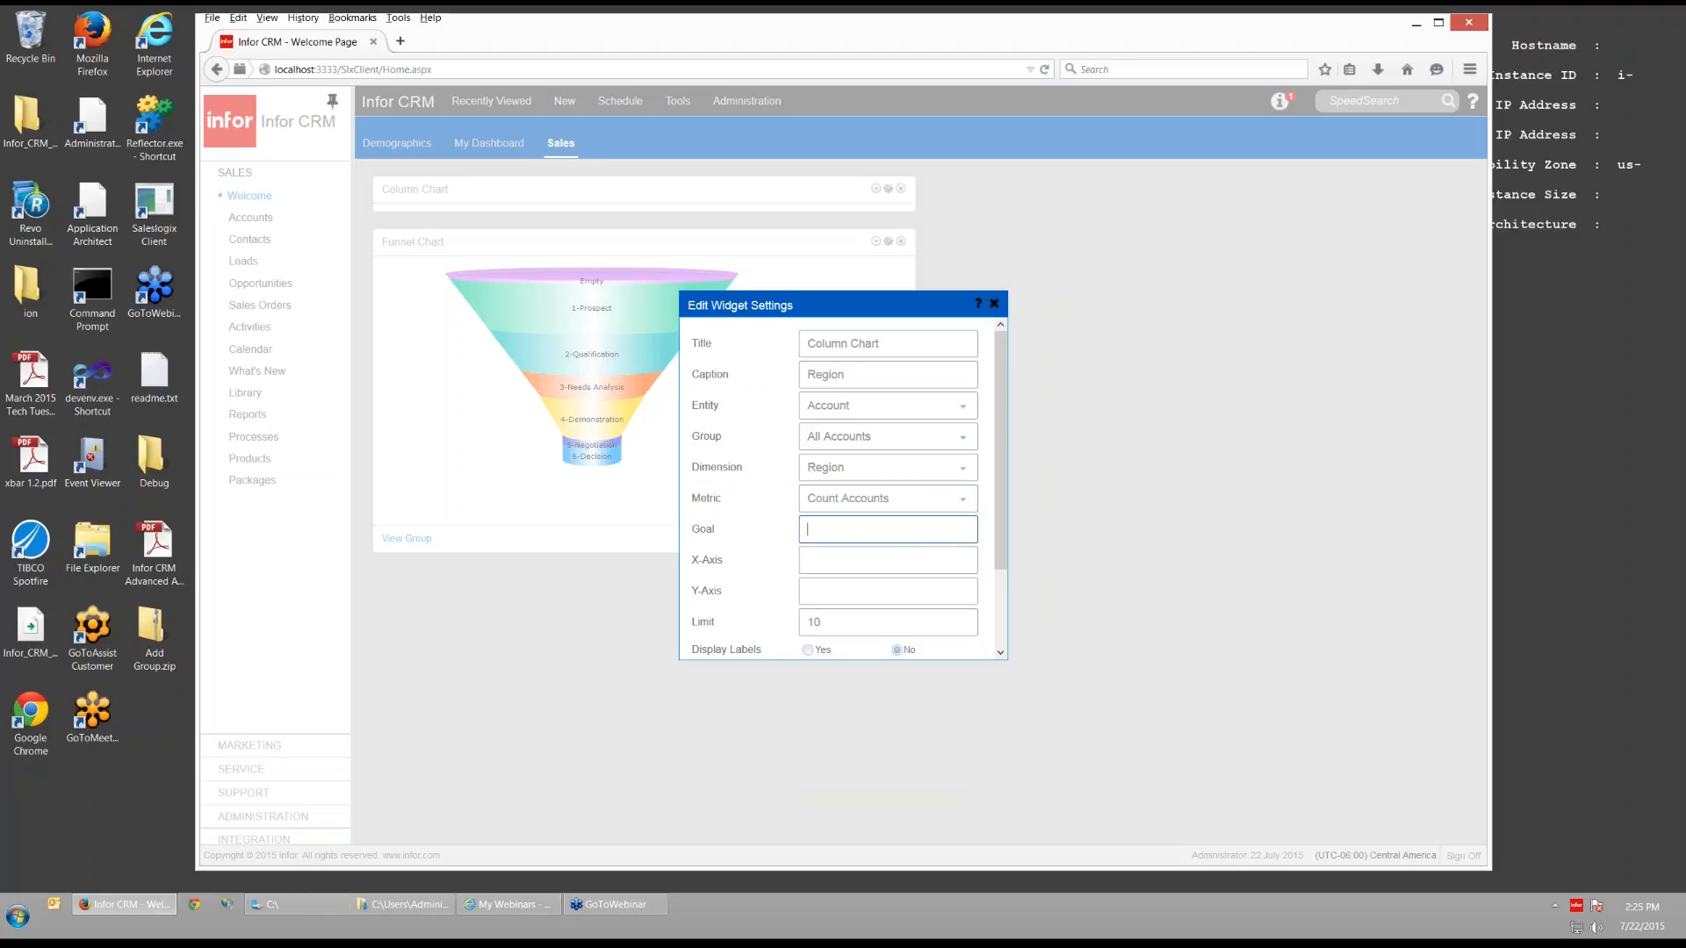
click(808, 652)
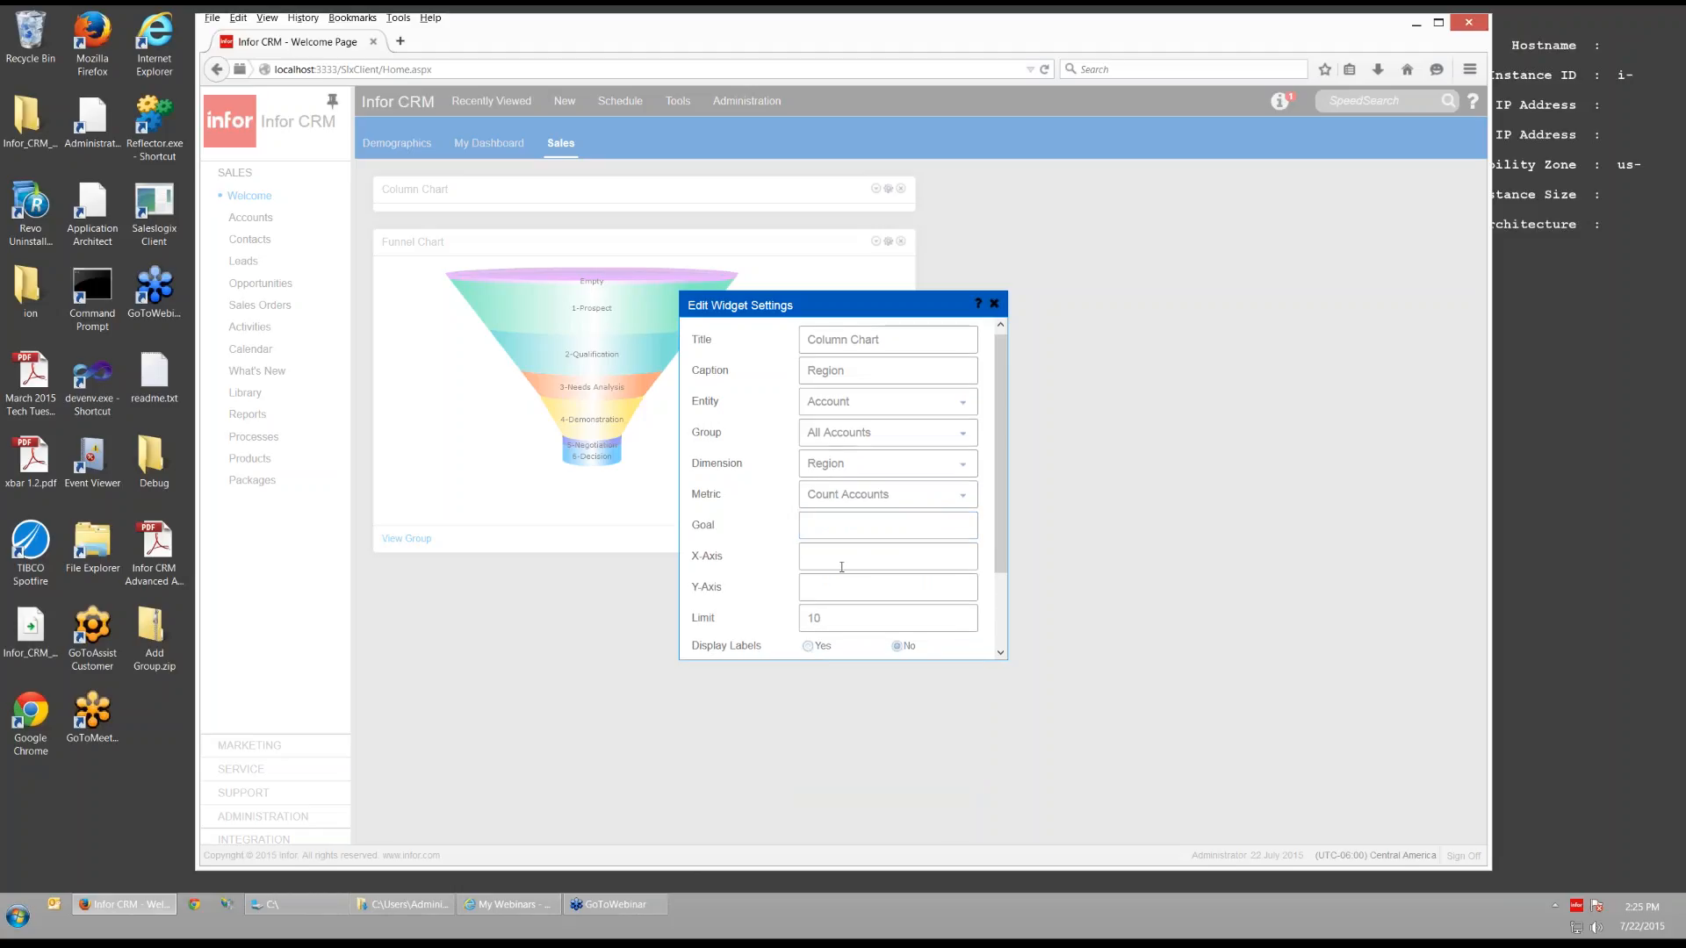
- Set the X-Axis Display Labels to Yes and save the chart settings
click(841, 566)
drag(999, 568, 999, 625)
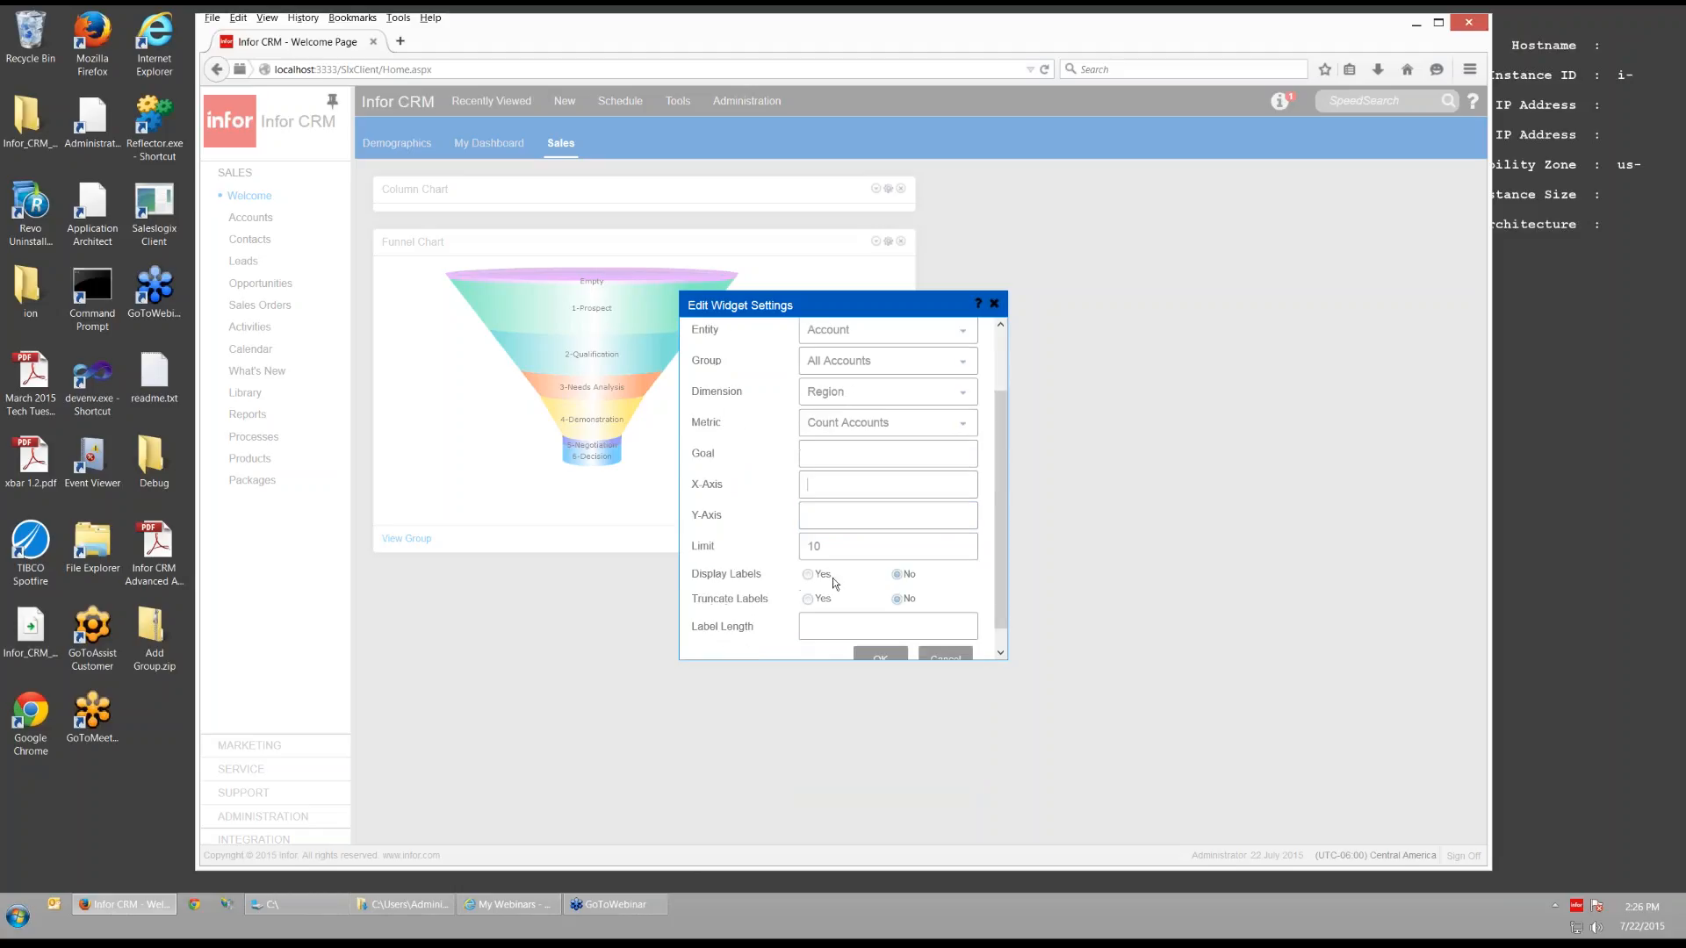
click(807, 575)
click(866, 655)
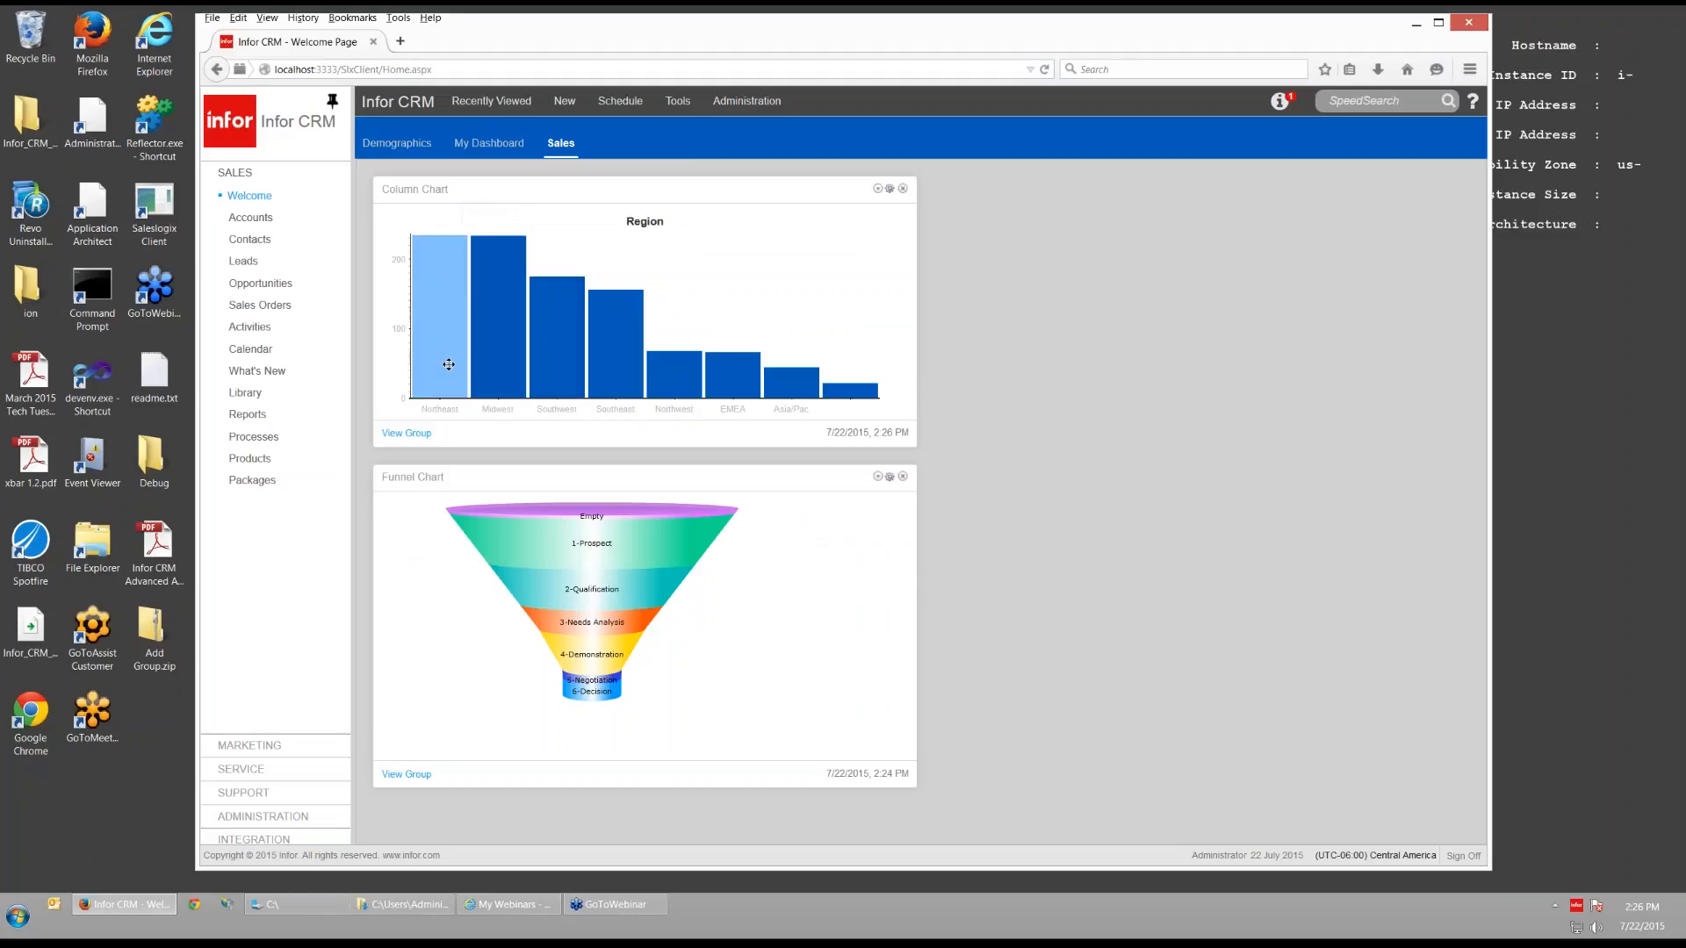
mouse_move(497, 362)
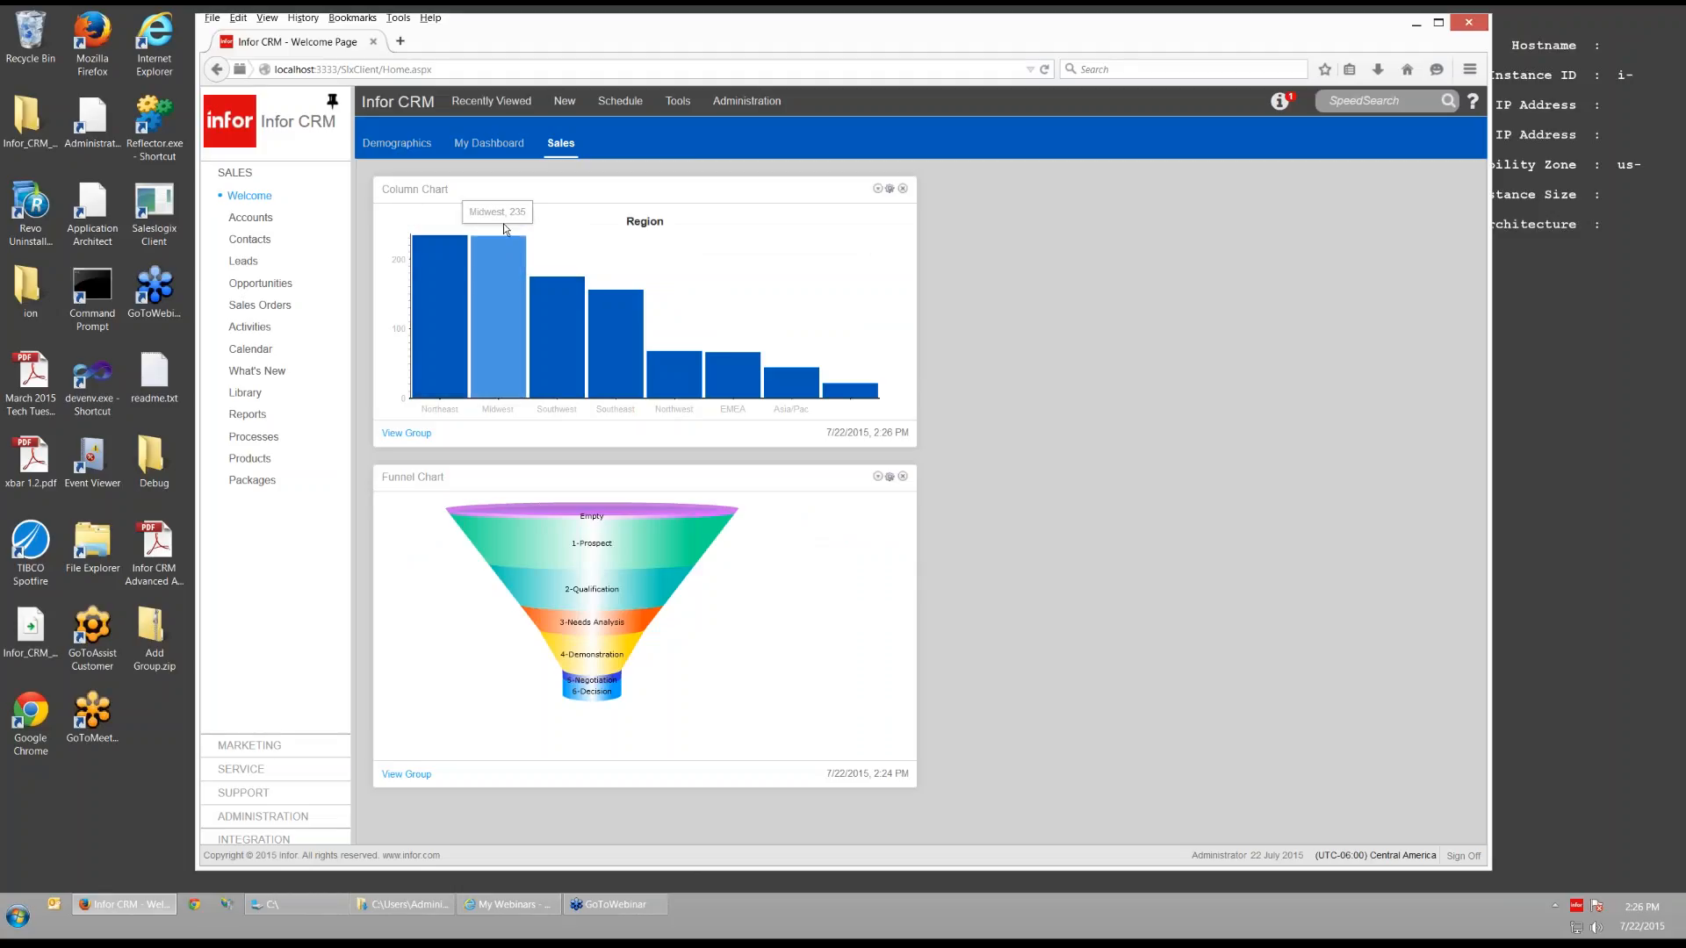
mouse_move(560, 337)
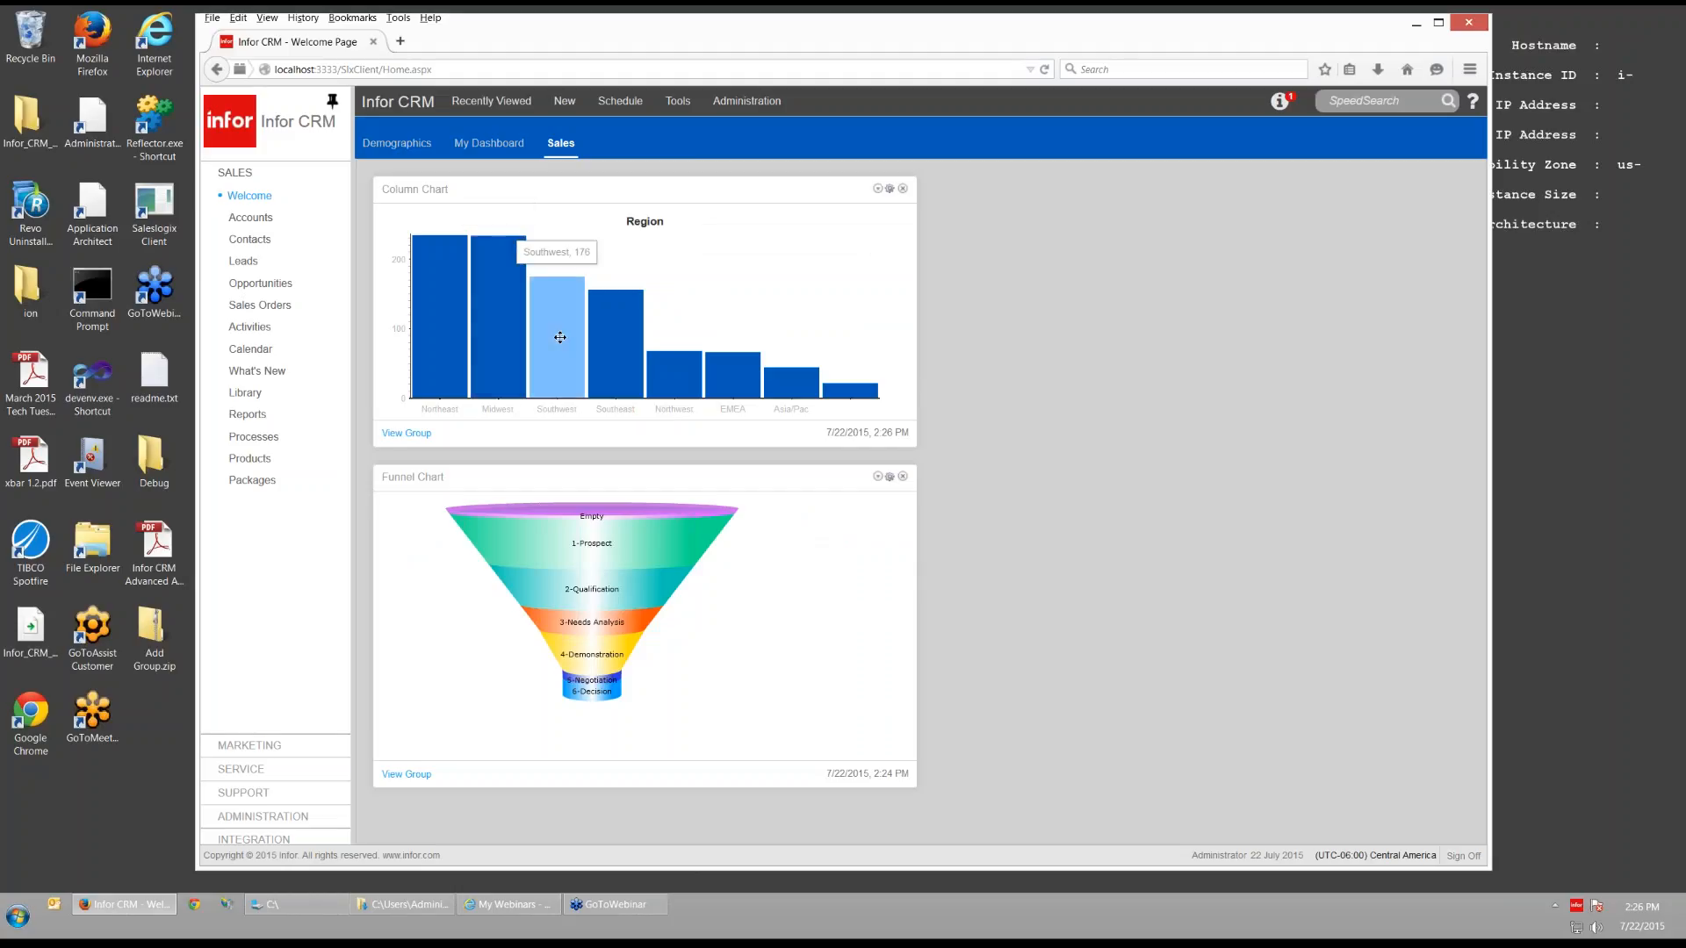
mouse_move(610, 349)
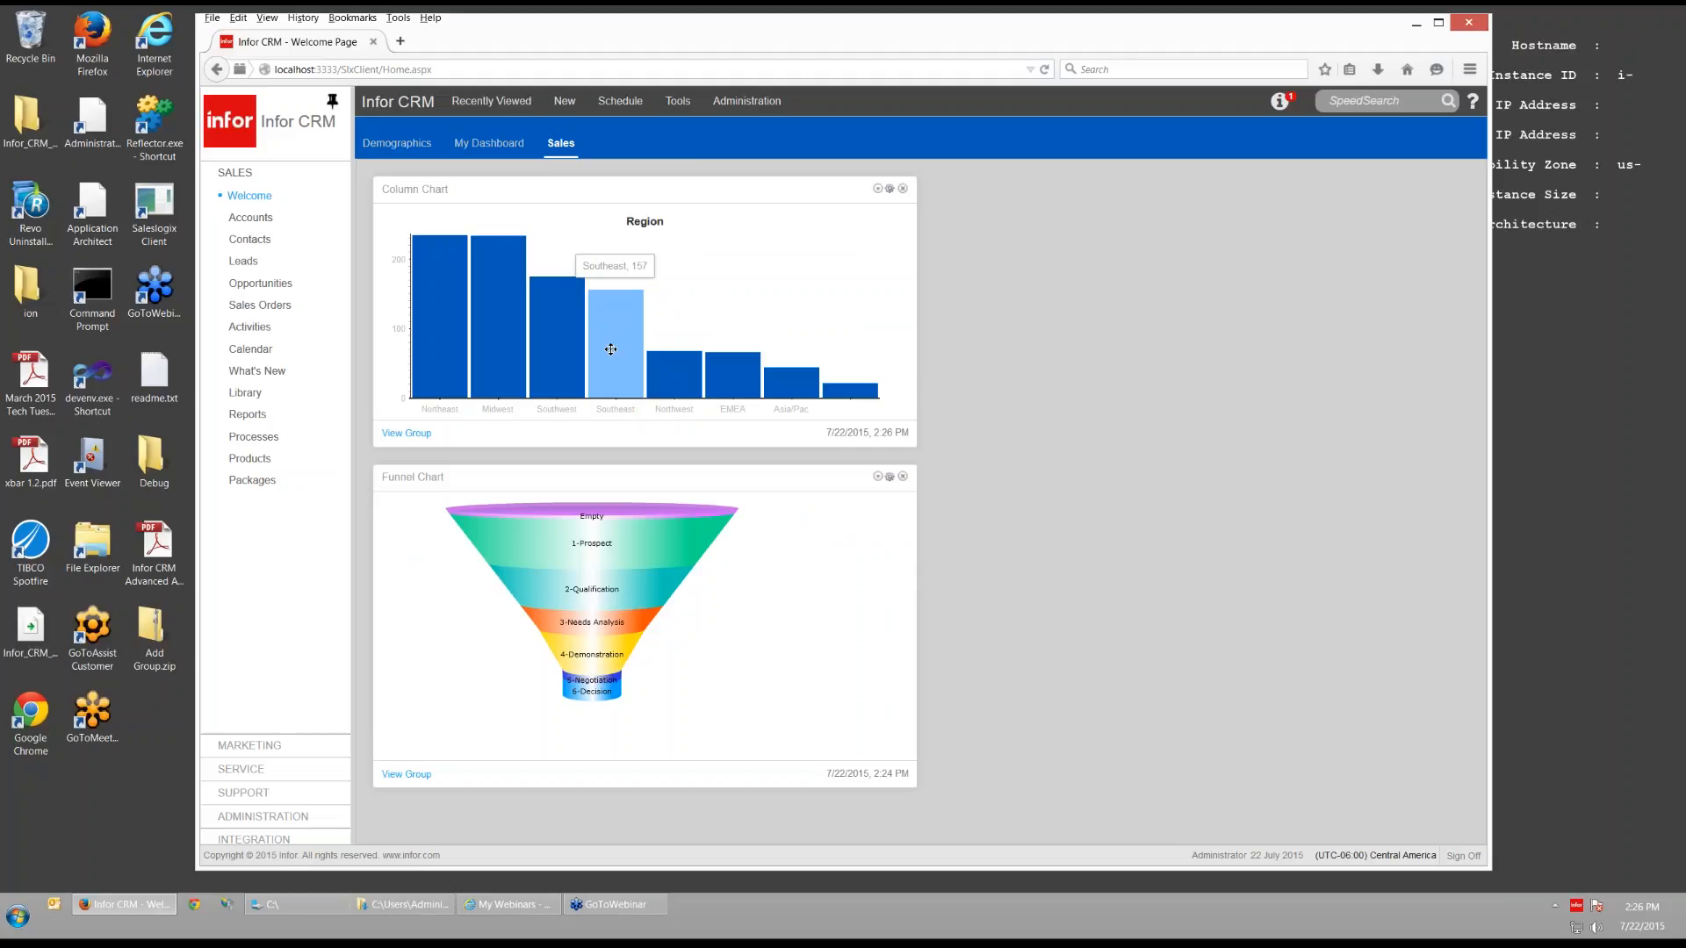
mouse_move(683, 374)
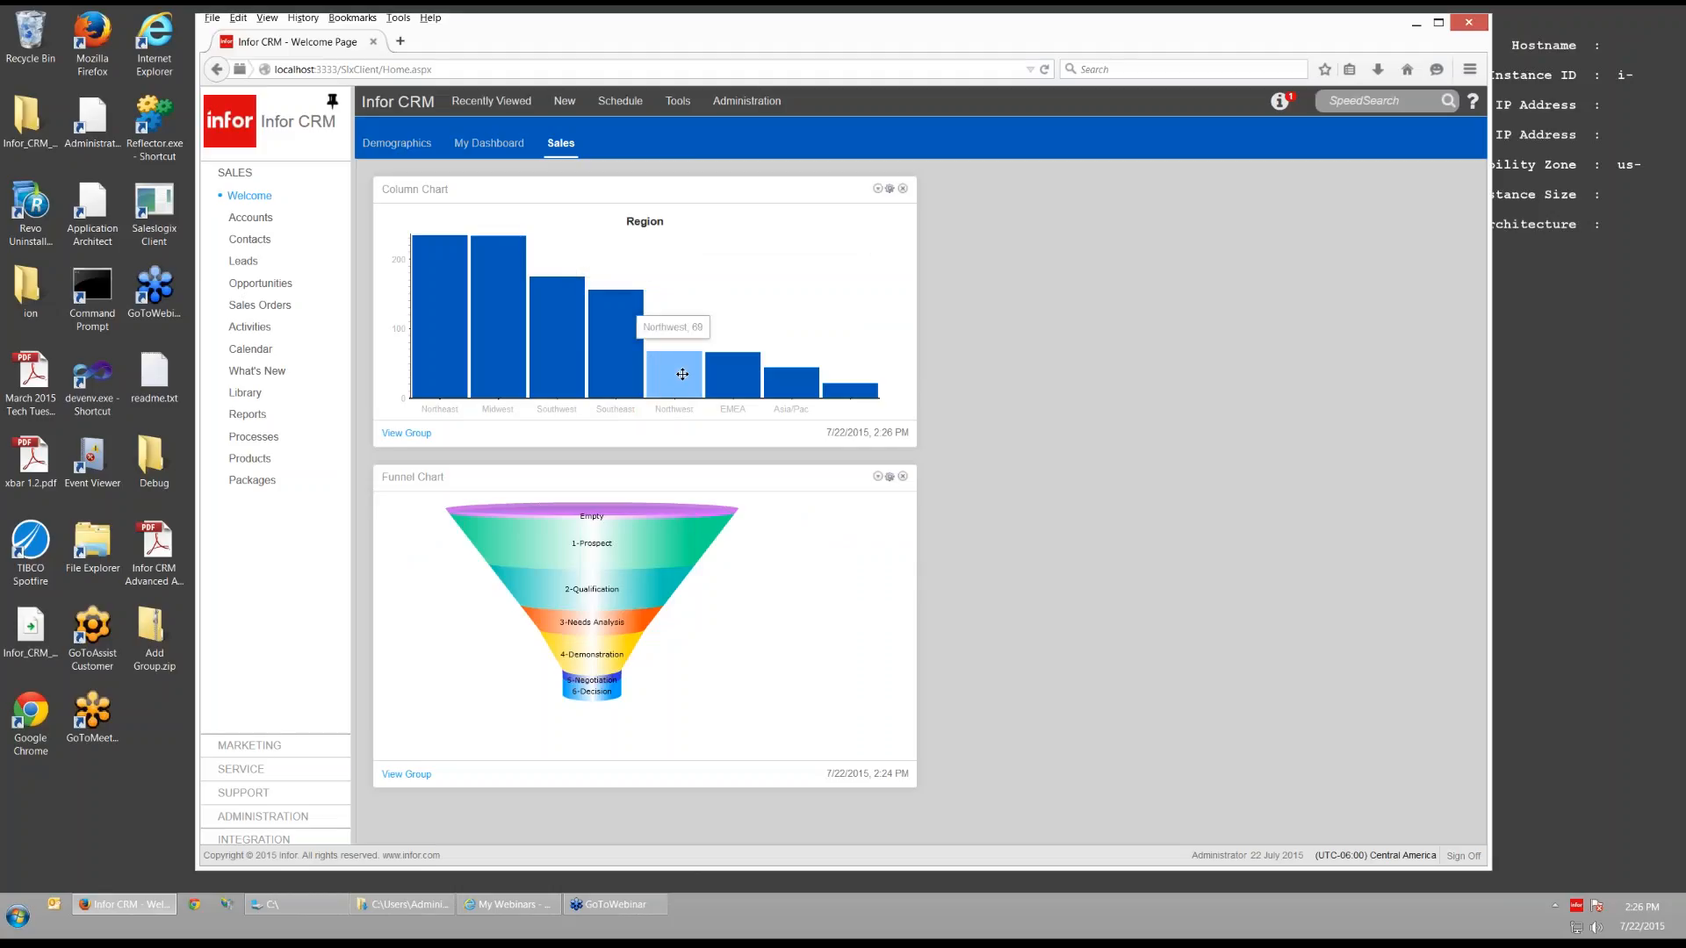
mouse_move(830, 392)
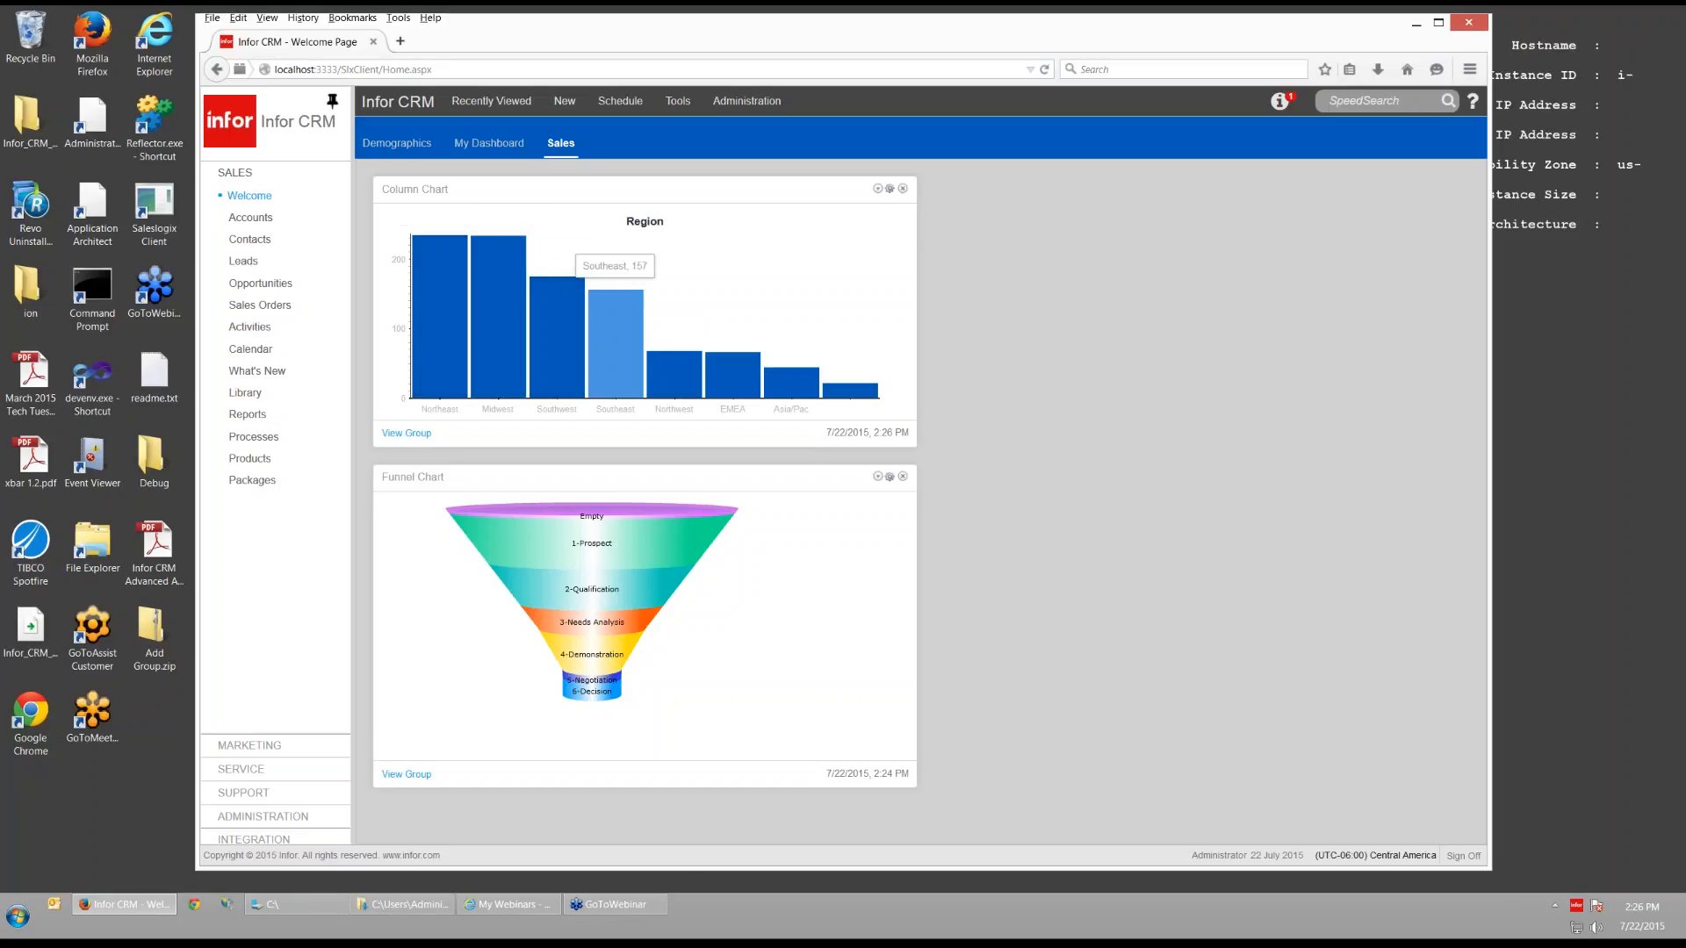
click(680, 104)
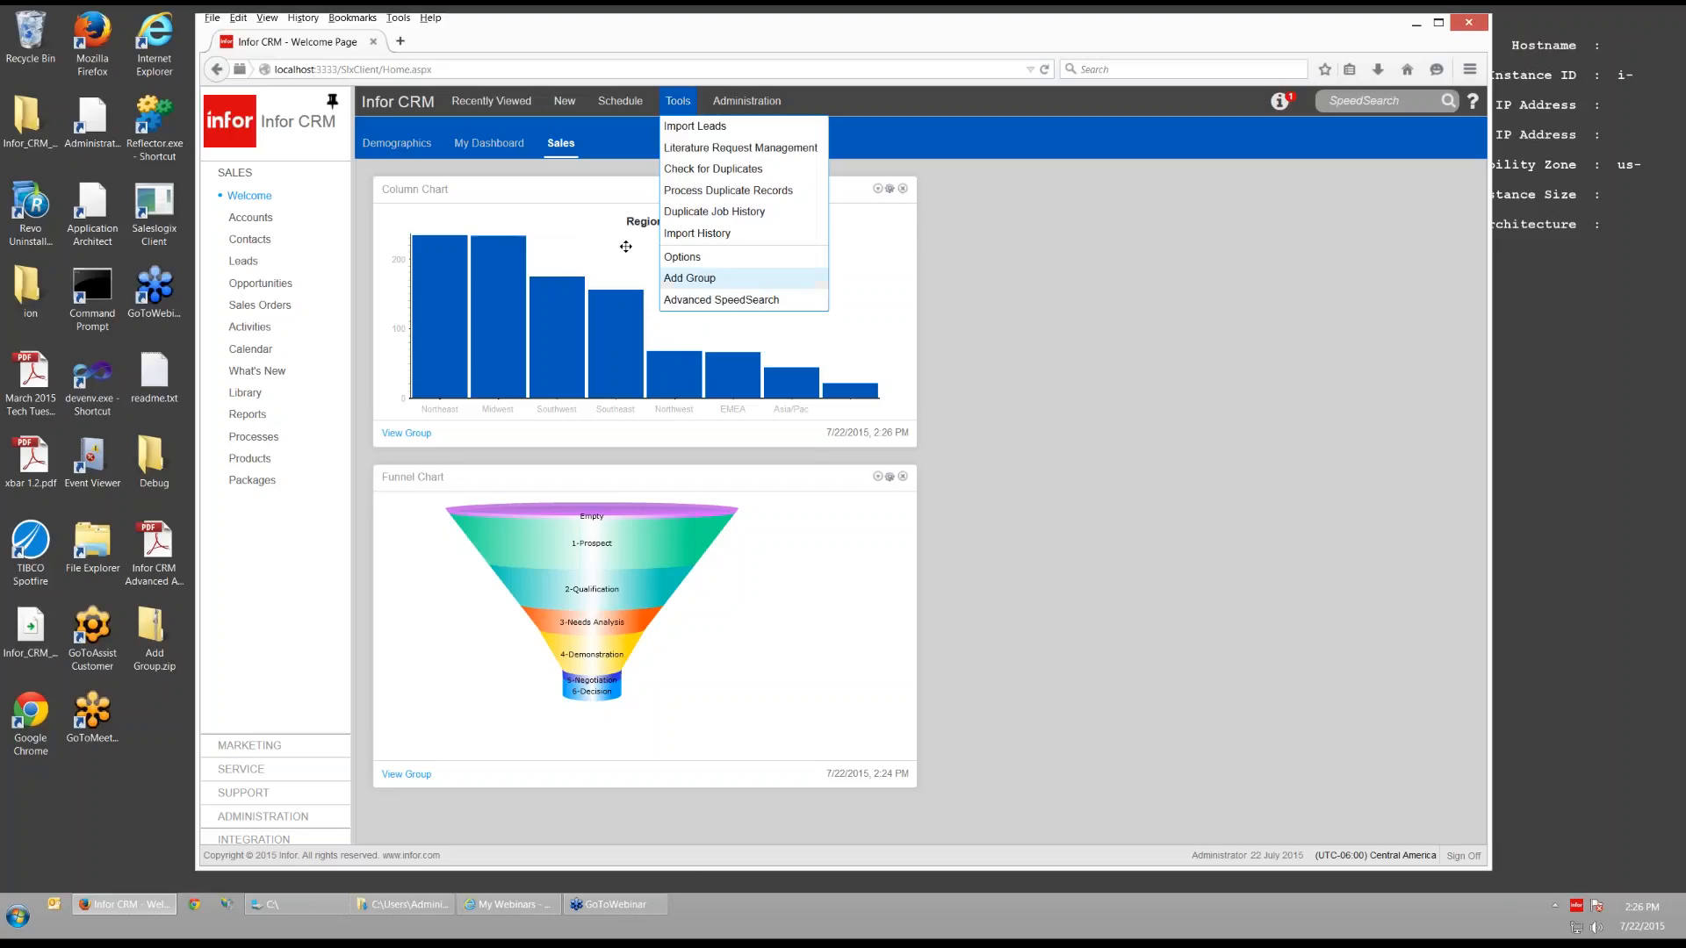
click(968, 355)
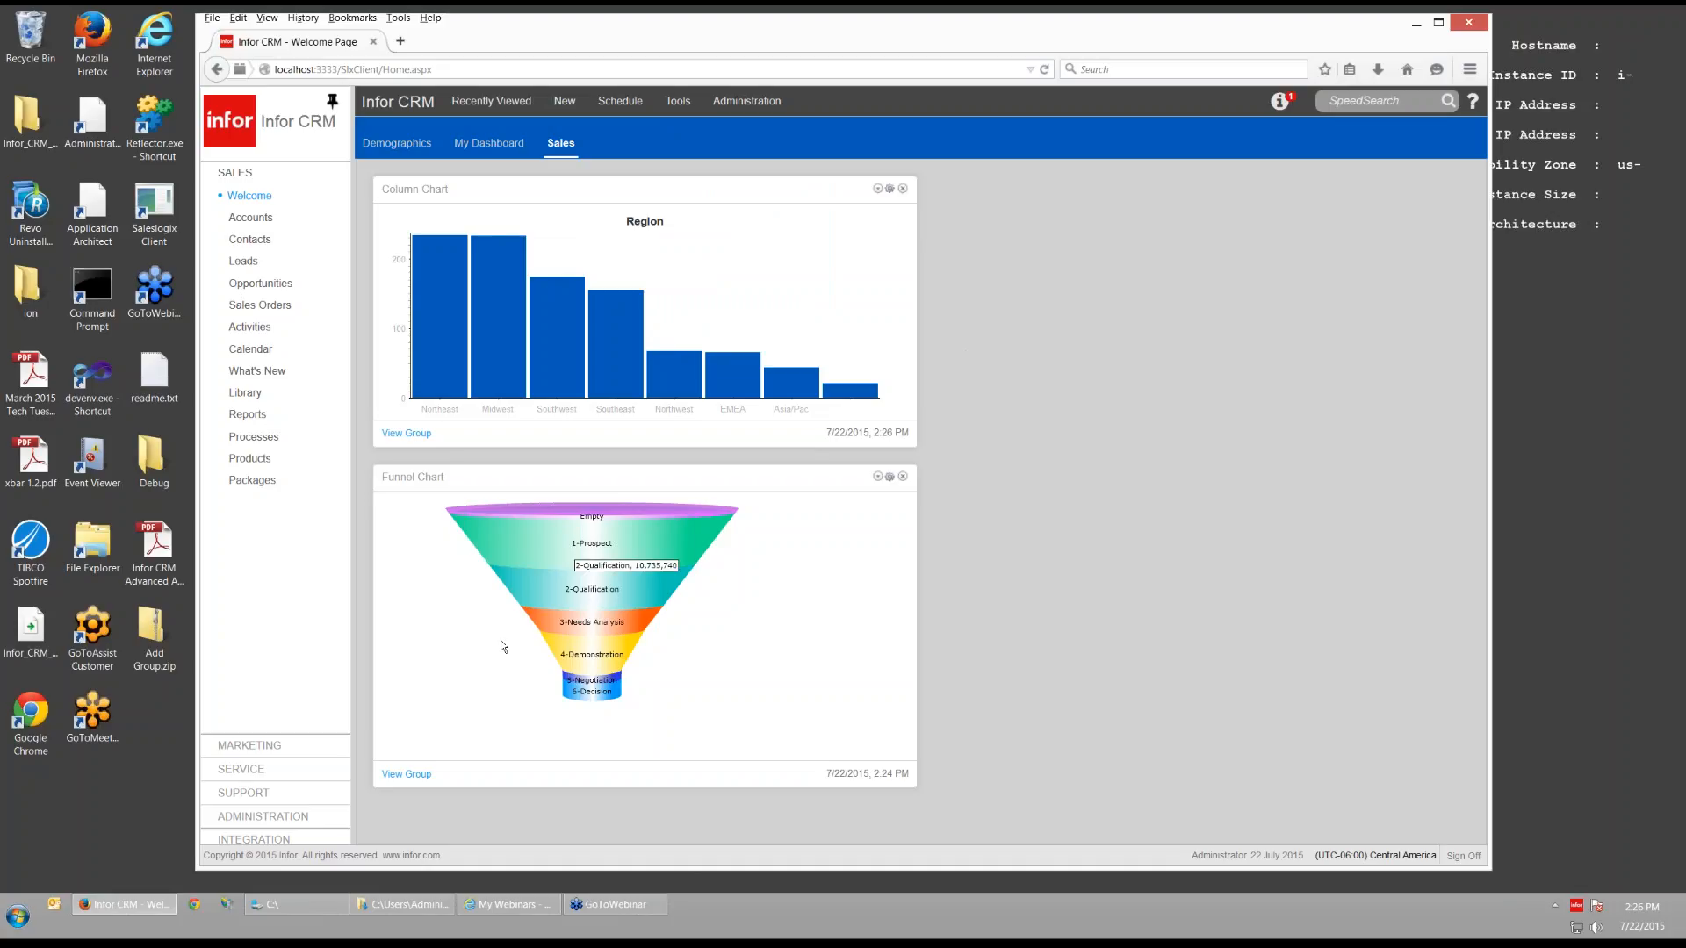
- Open Filter Manager, enlarge the Account filters panel, then expand Marketing and Sales navigation
click(260, 815)
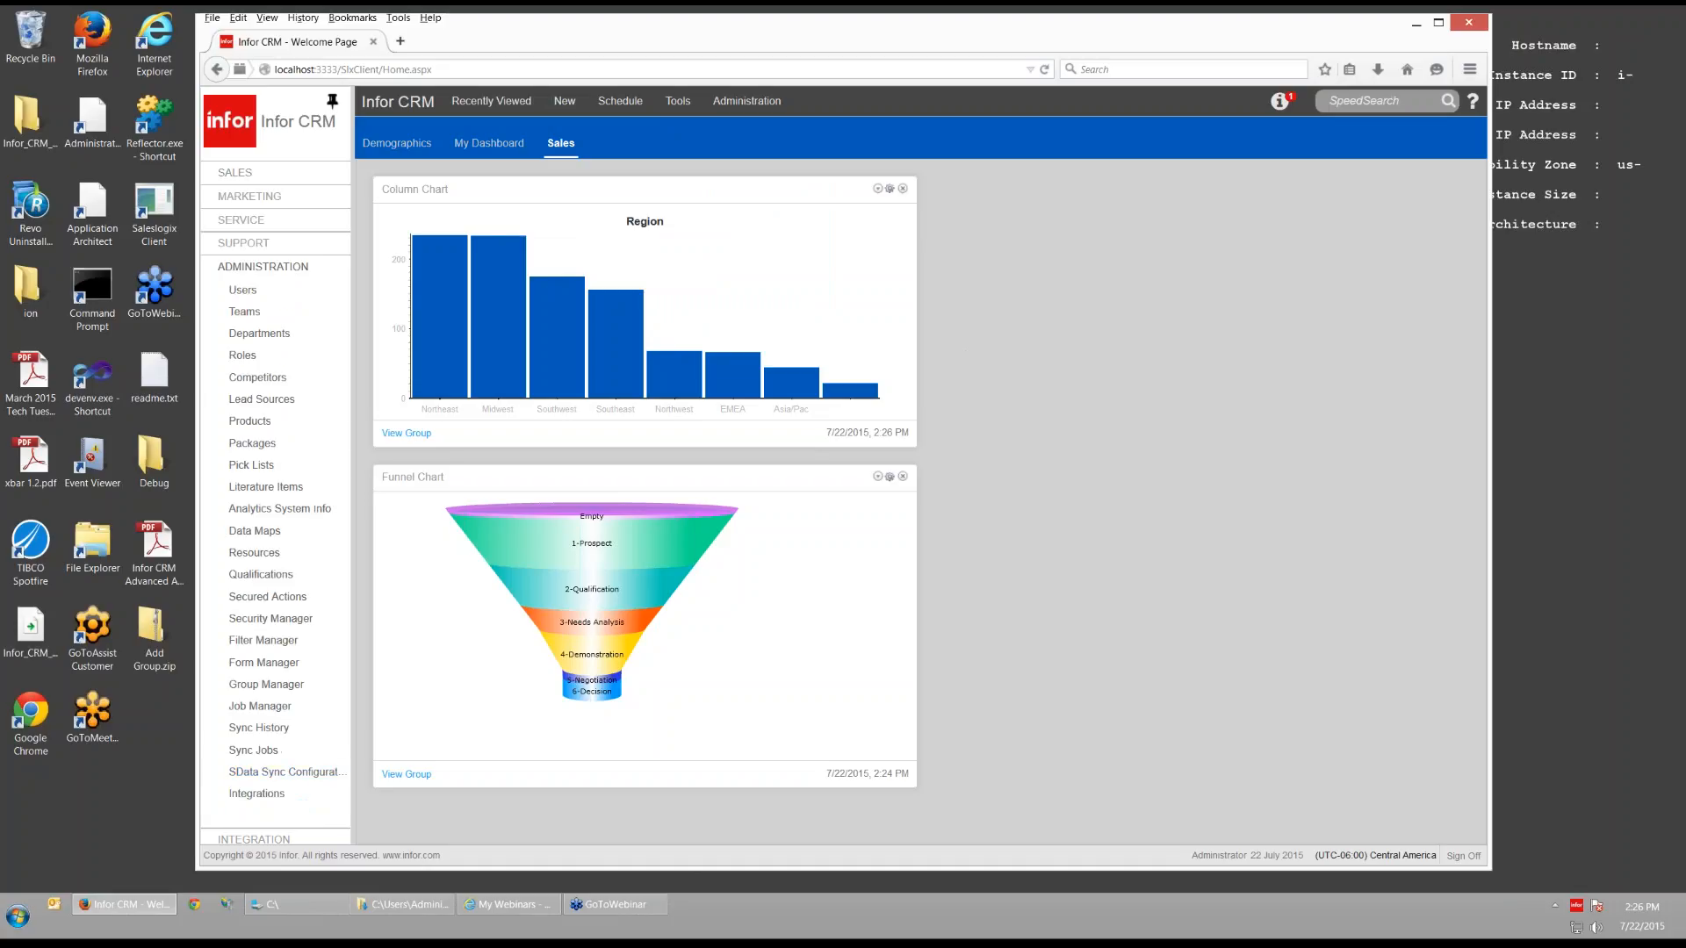
click(278, 644)
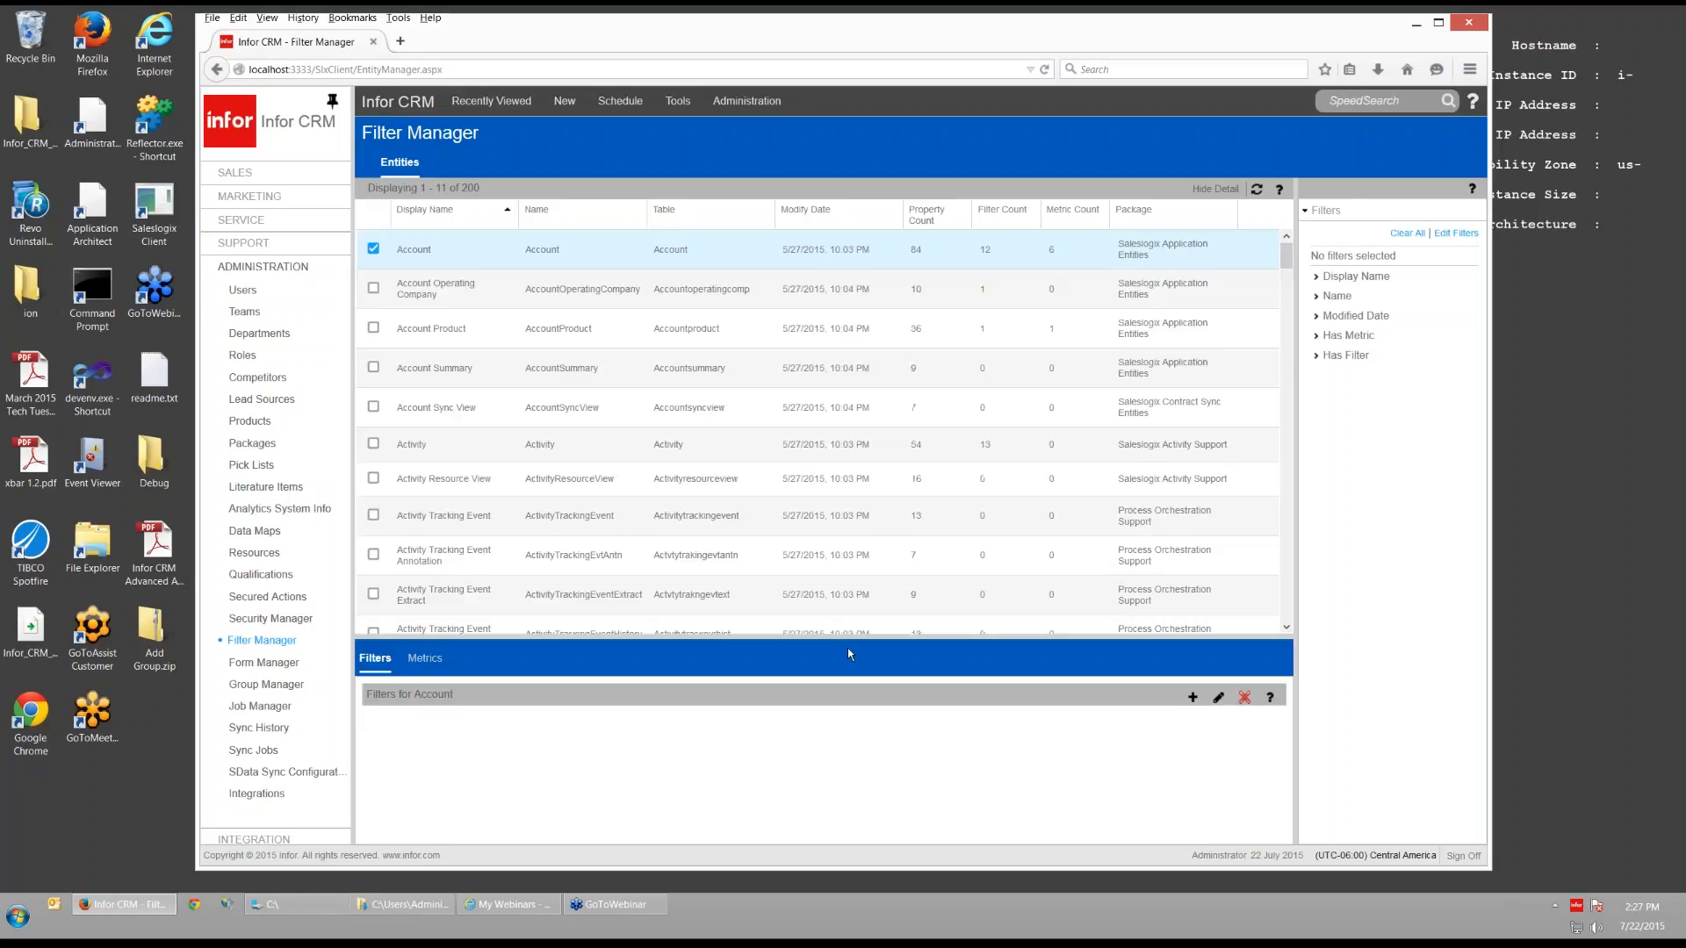
drag(849, 650, 850, 537)
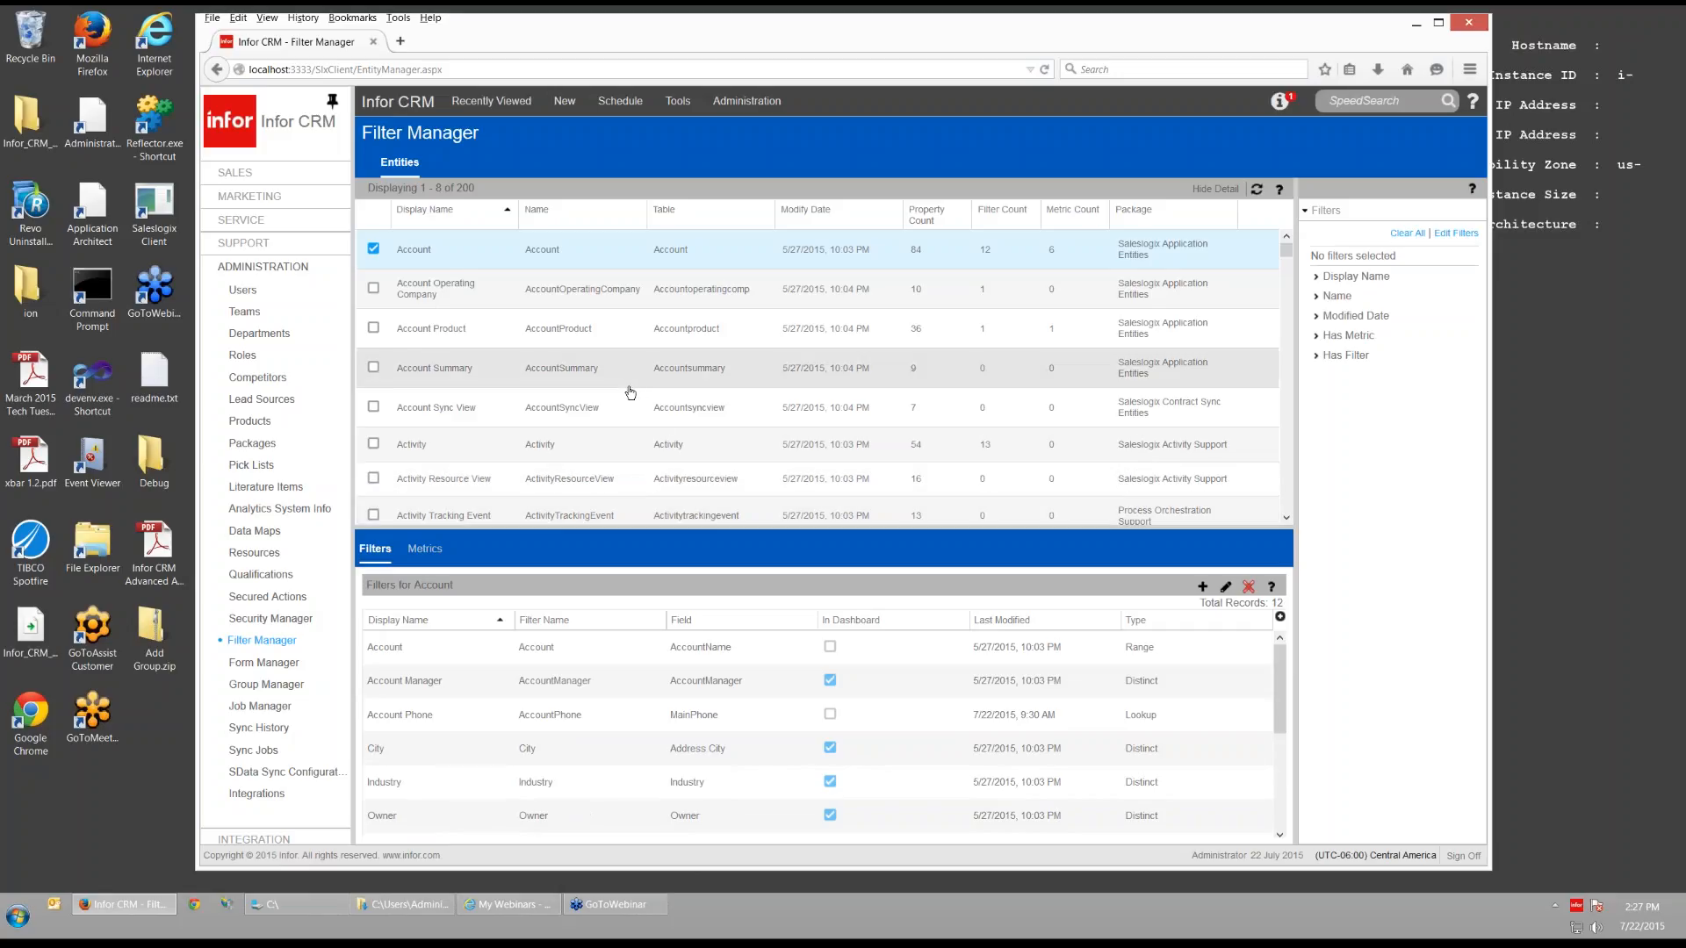
click(268, 197)
click(263, 178)
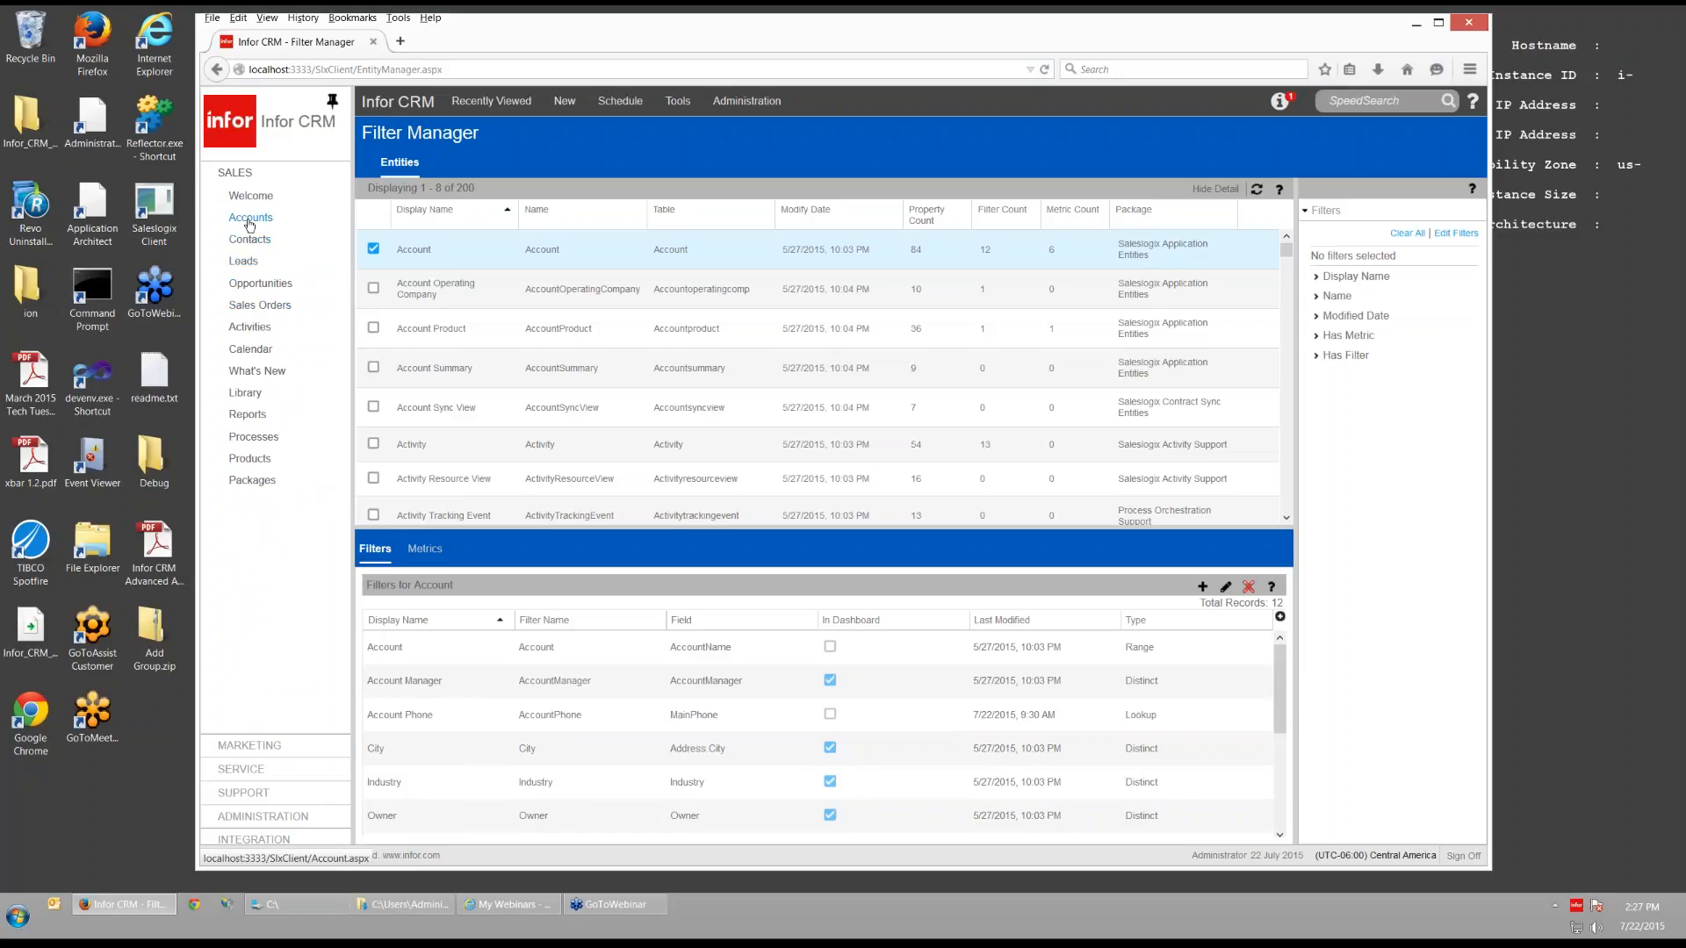
- From the Accounts list, use Tools > Add Group to start a new ACCOUNT group
click(250, 225)
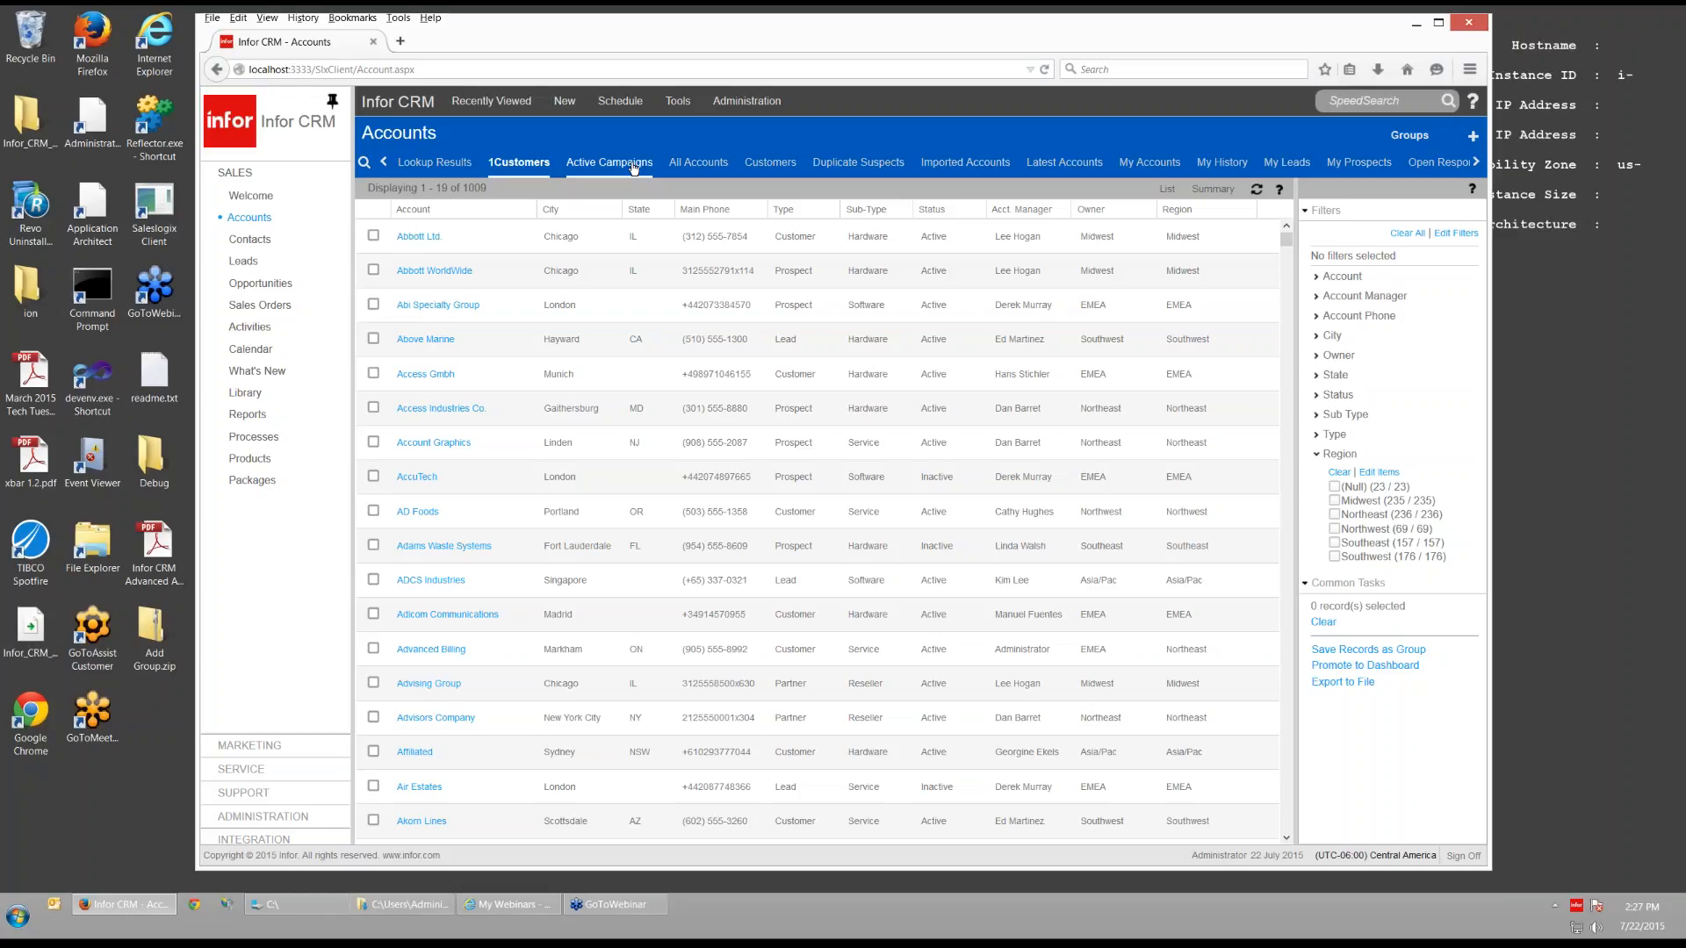
click(679, 103)
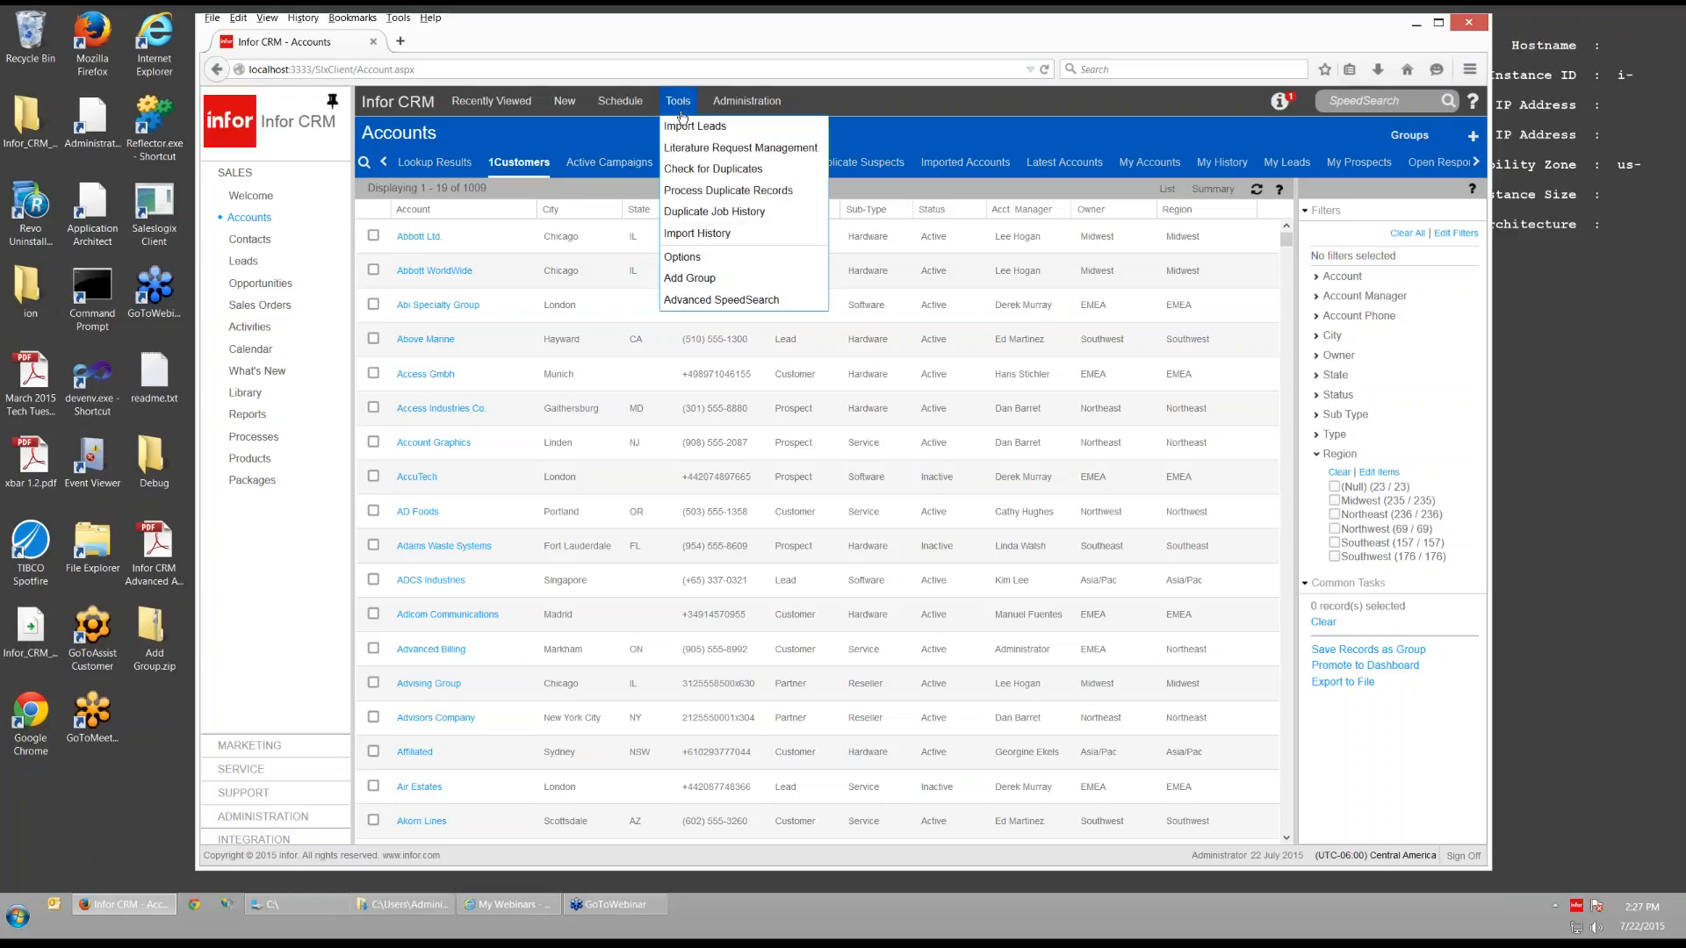
click(708, 279)
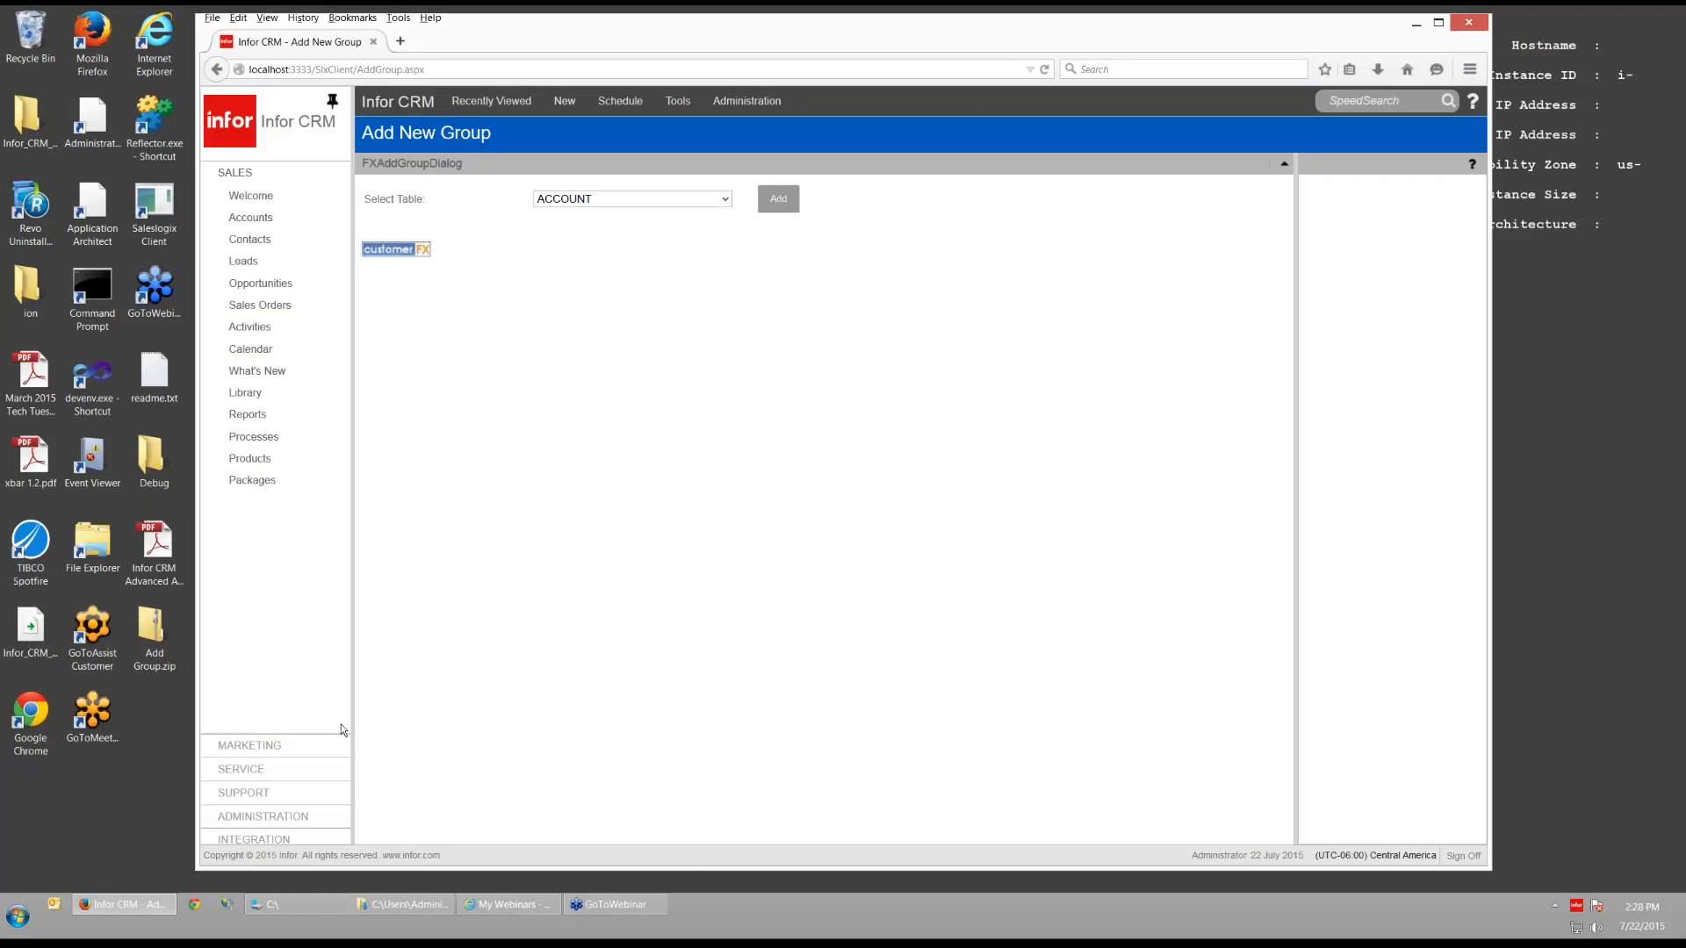
- Visit Administration's Filter Manager and the Sales Opportunities list, then return to the Welcome page
click(294, 818)
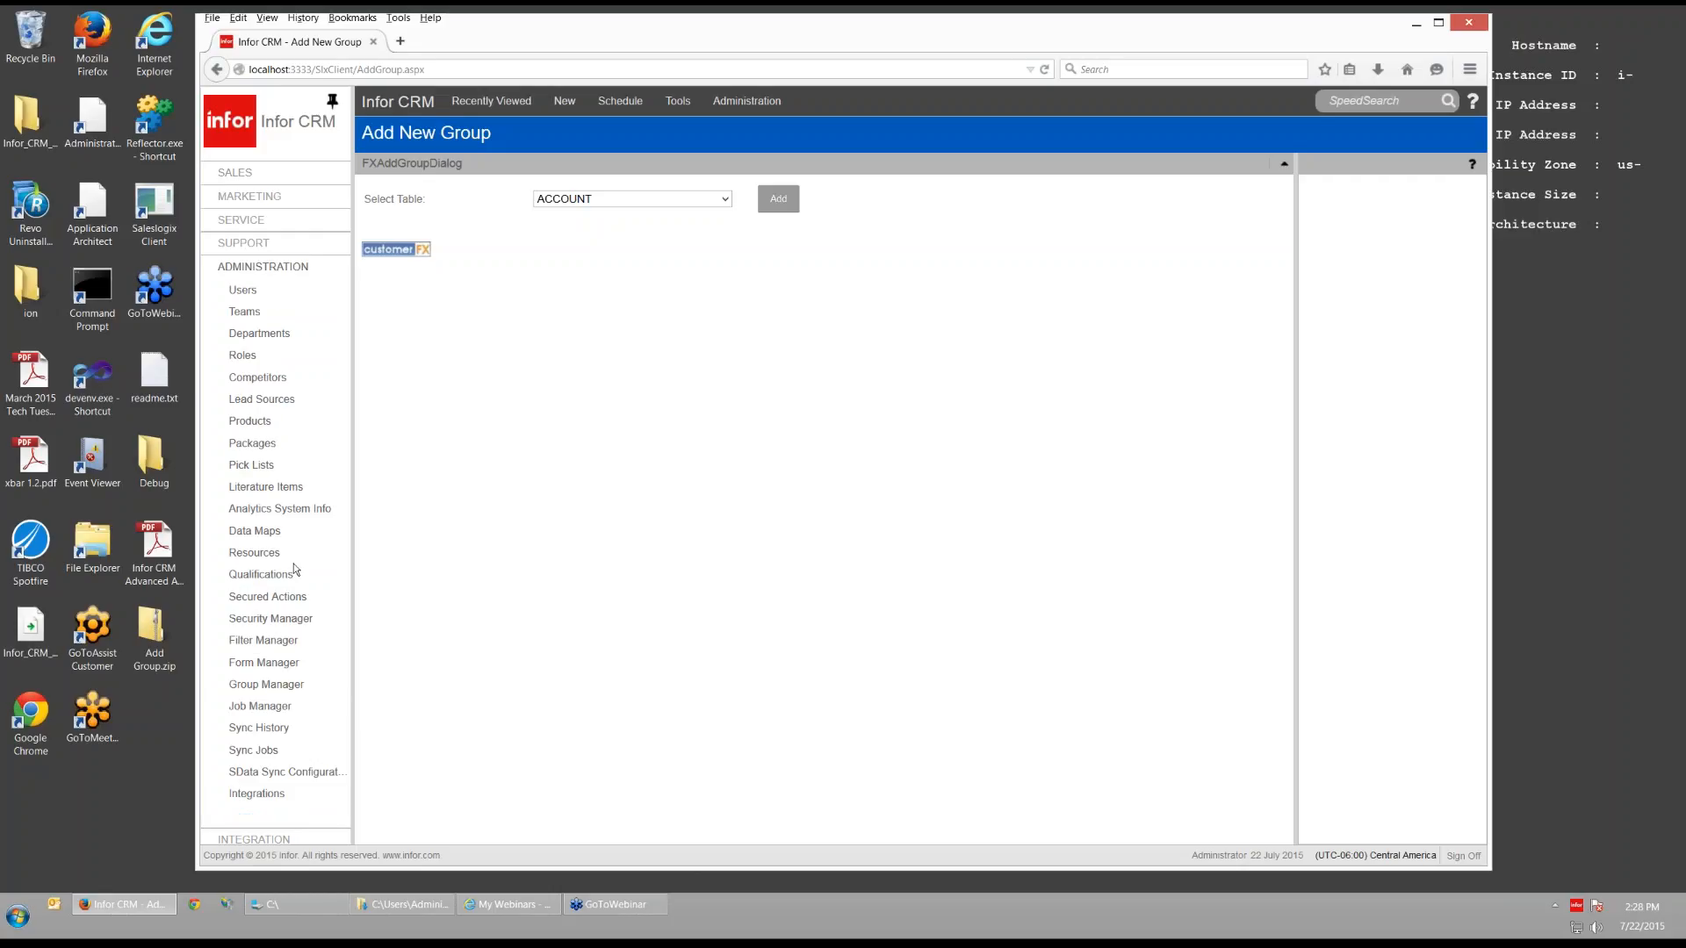
click(268, 640)
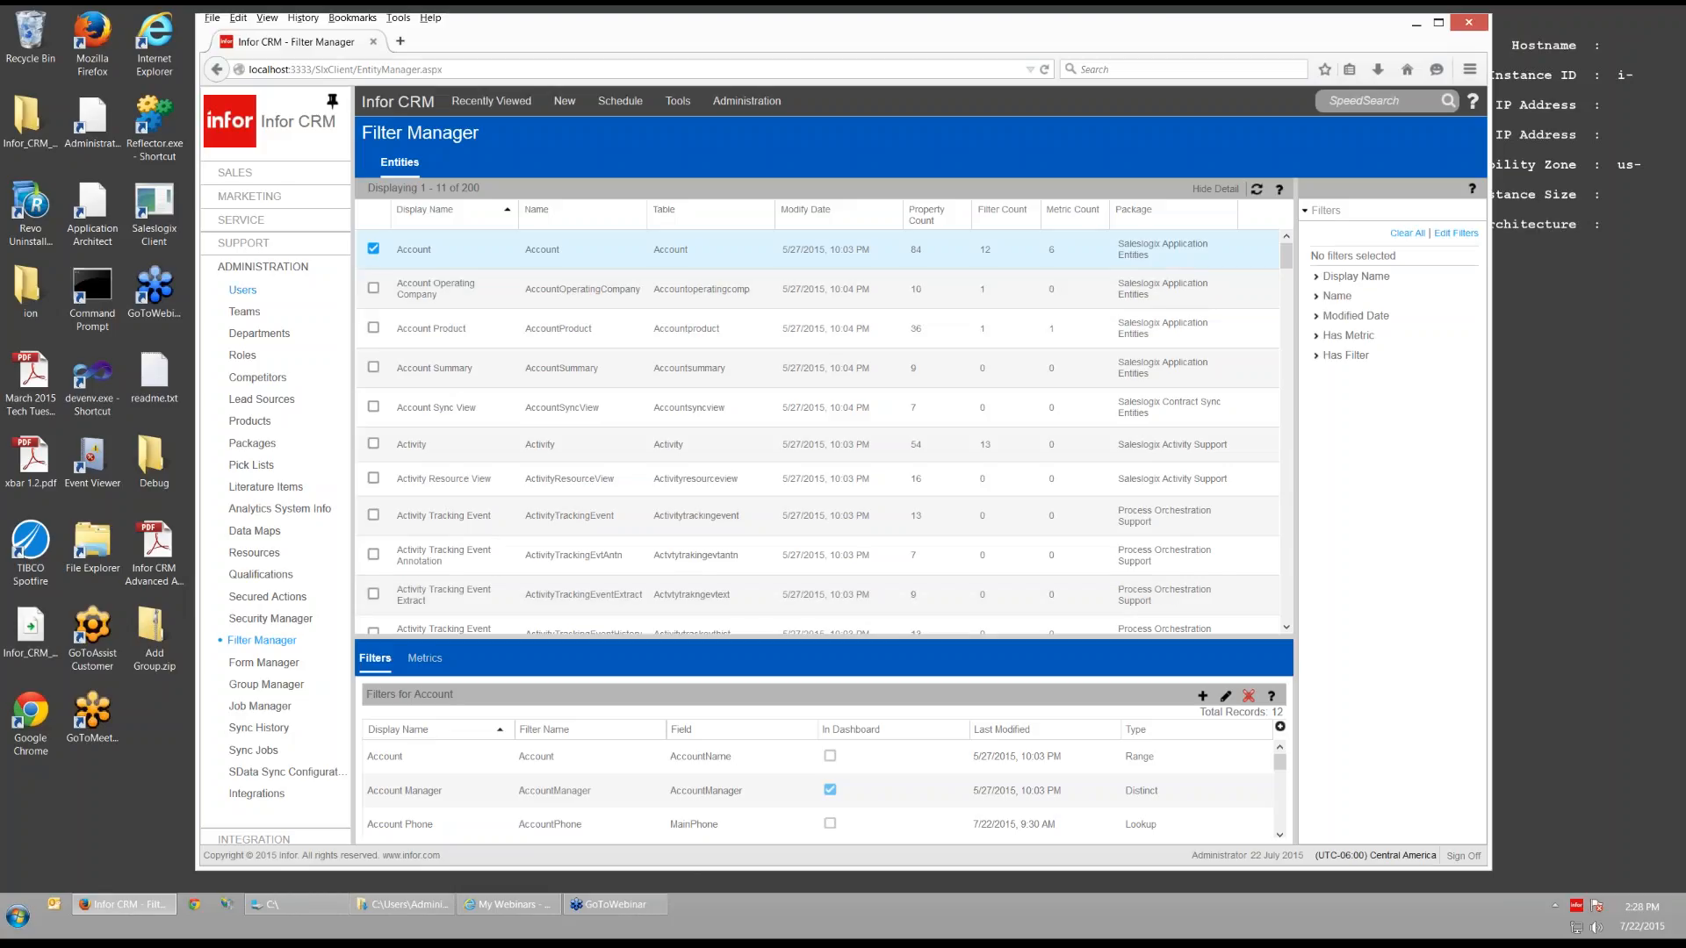
click(244, 175)
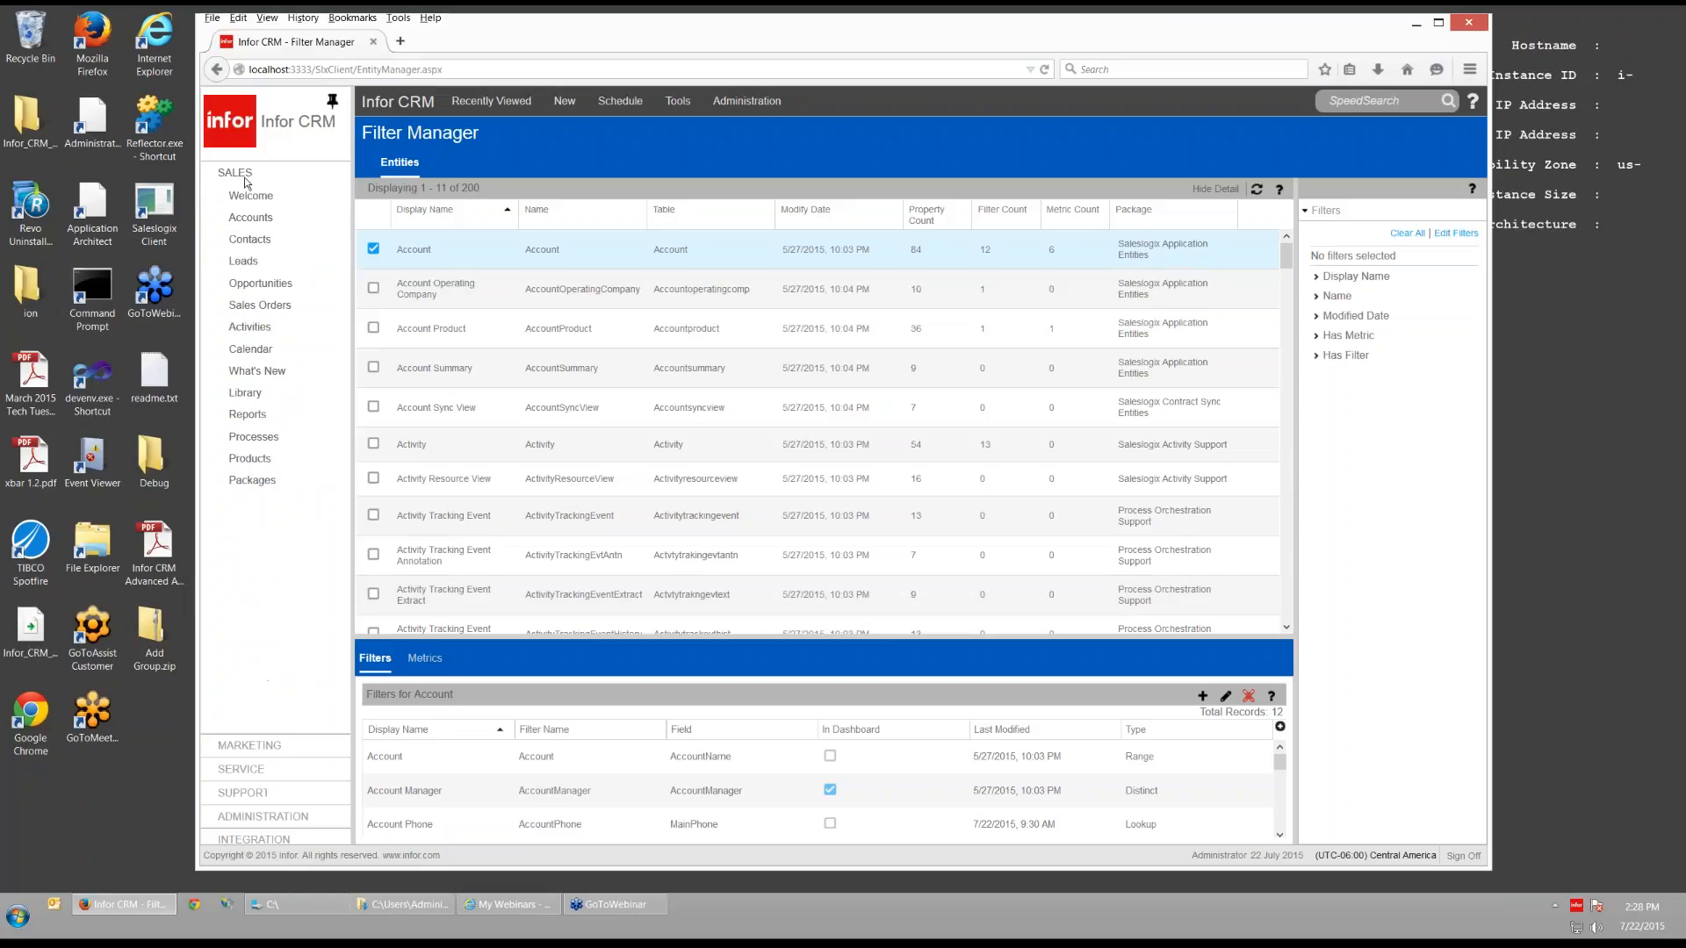
click(261, 283)
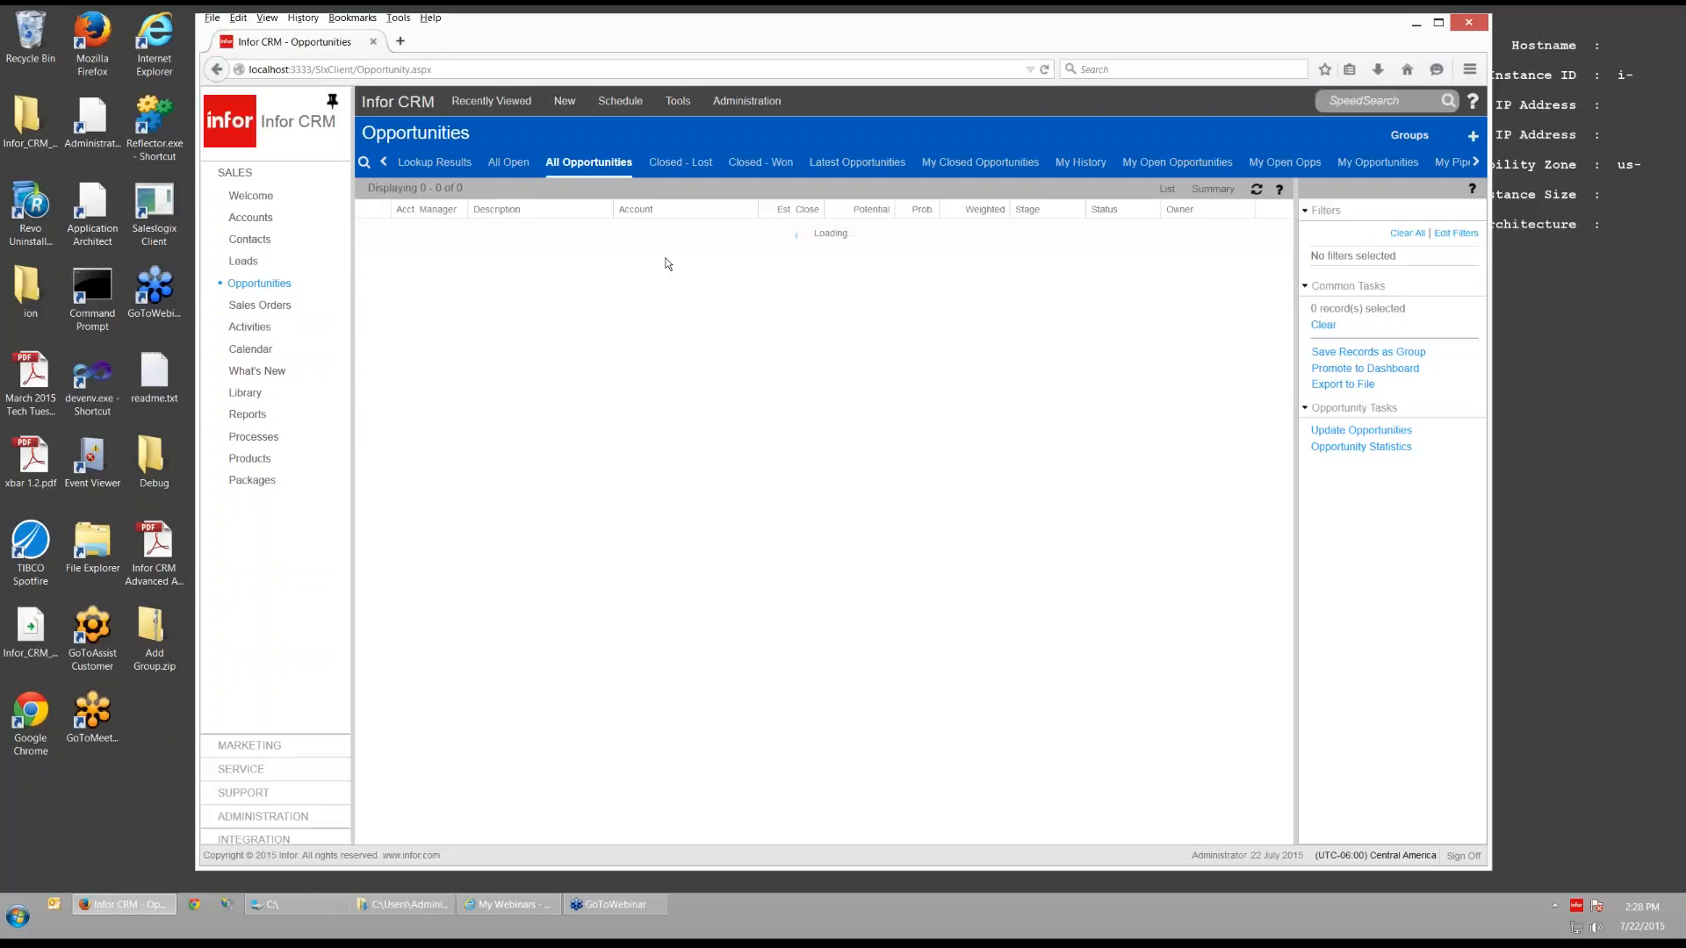
click(250, 196)
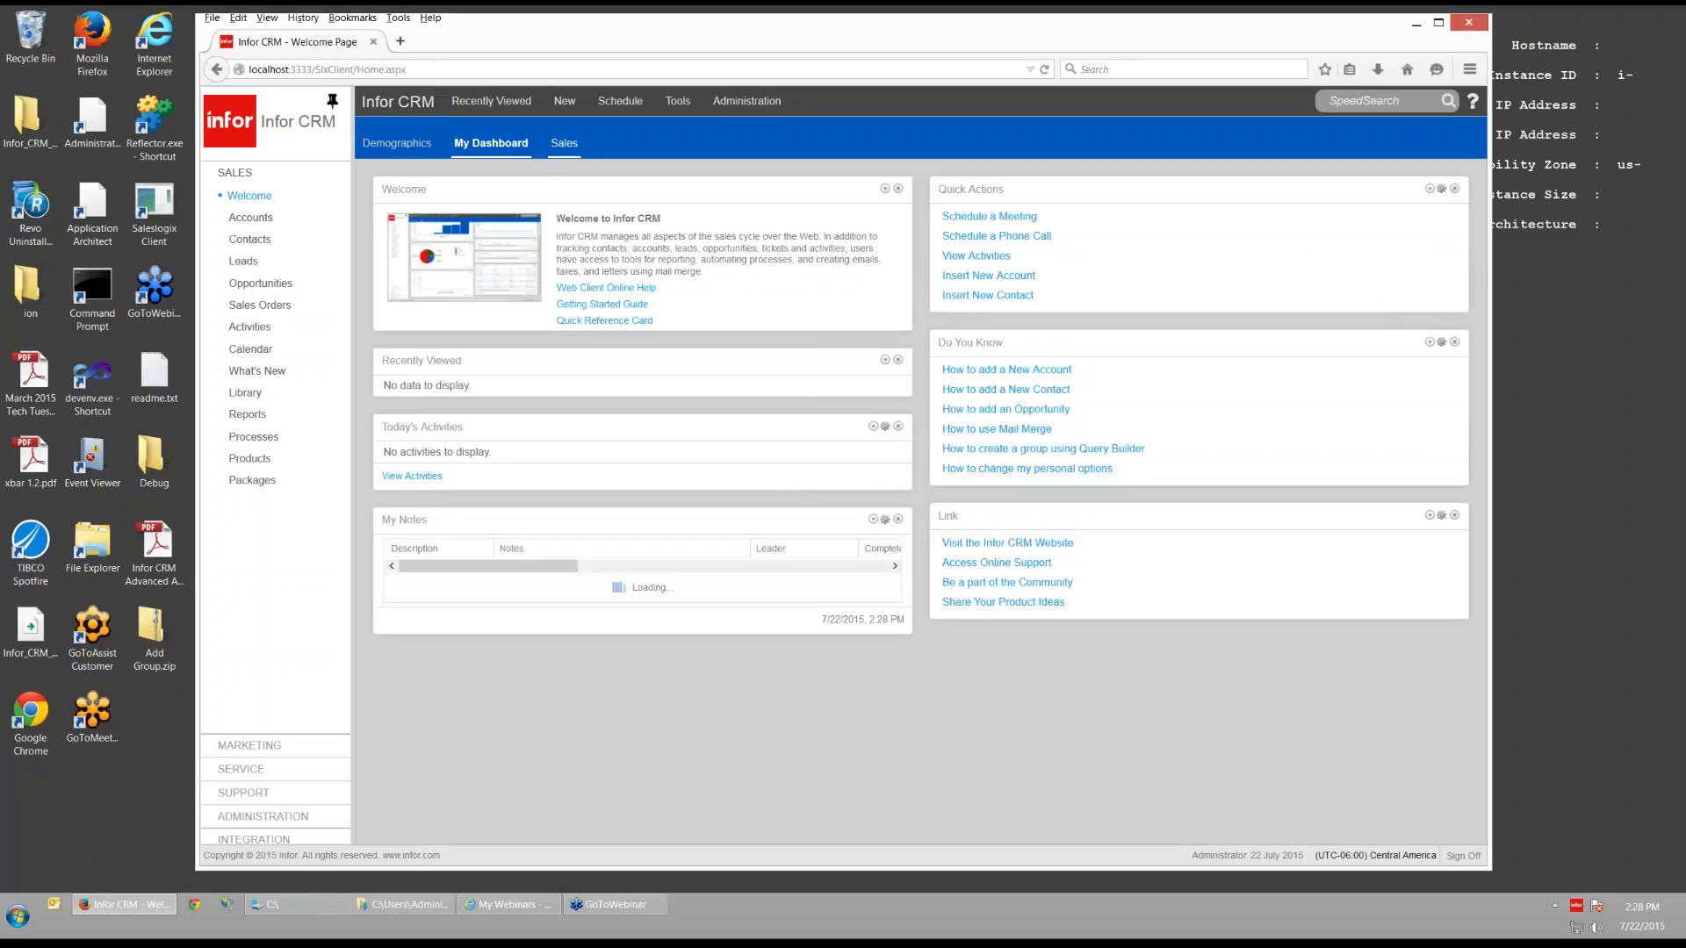
- Add a Pie Chart widget to the Sales dashboard and bring up its Entity choices
click(564, 144)
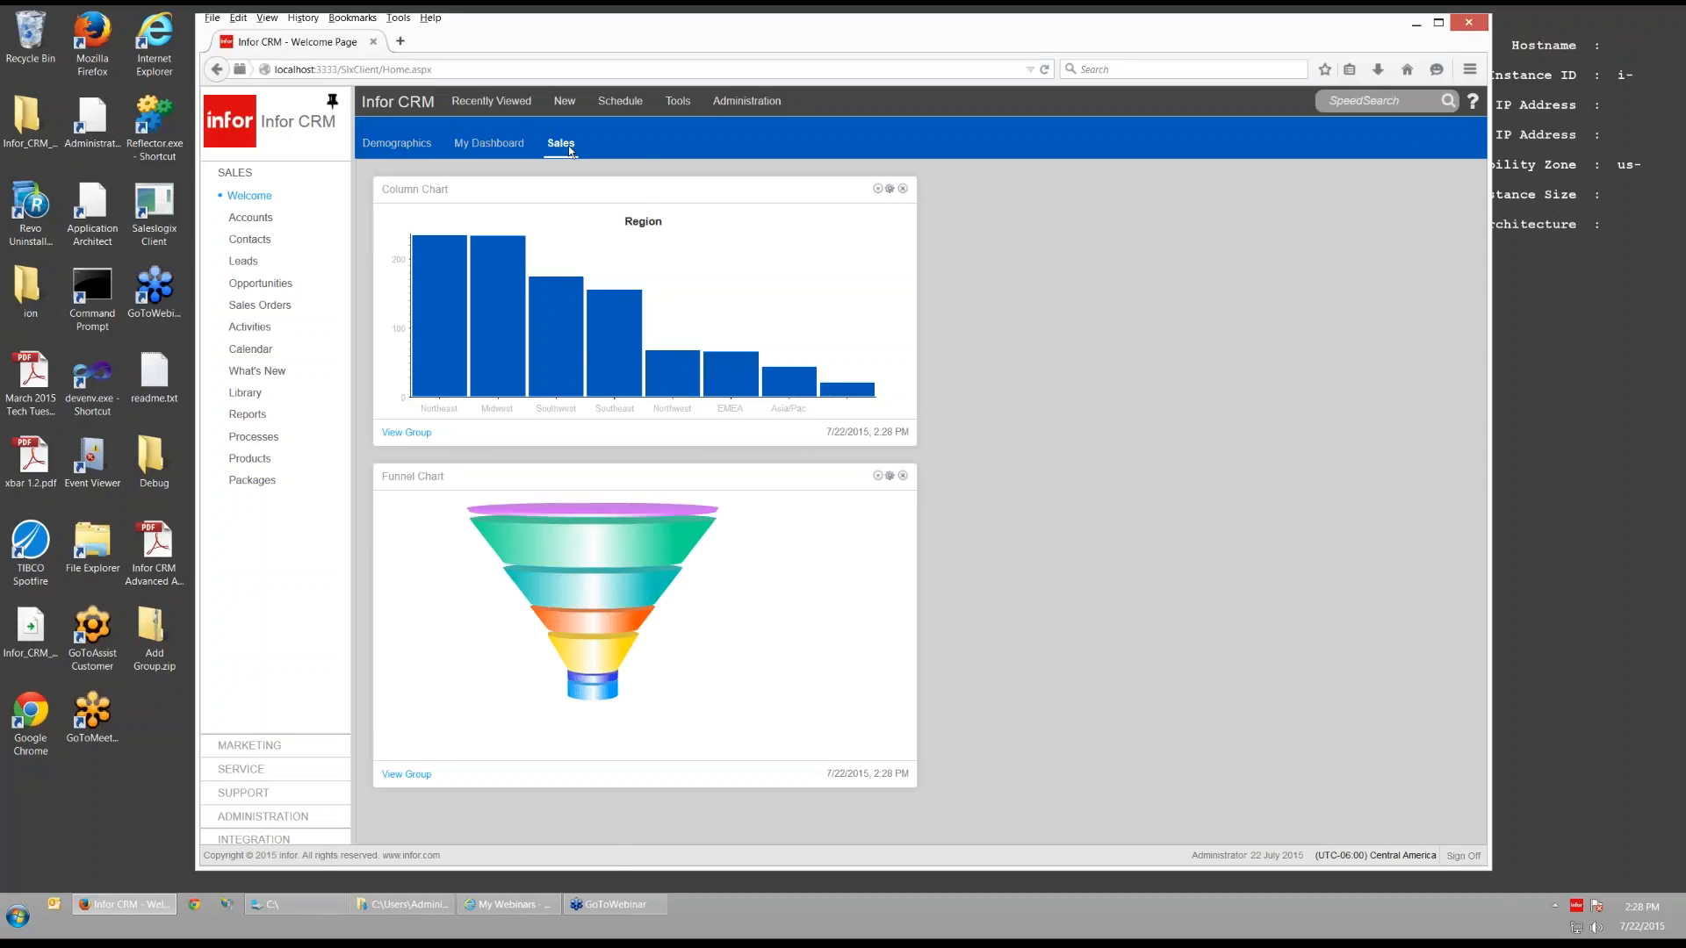
click(562, 144)
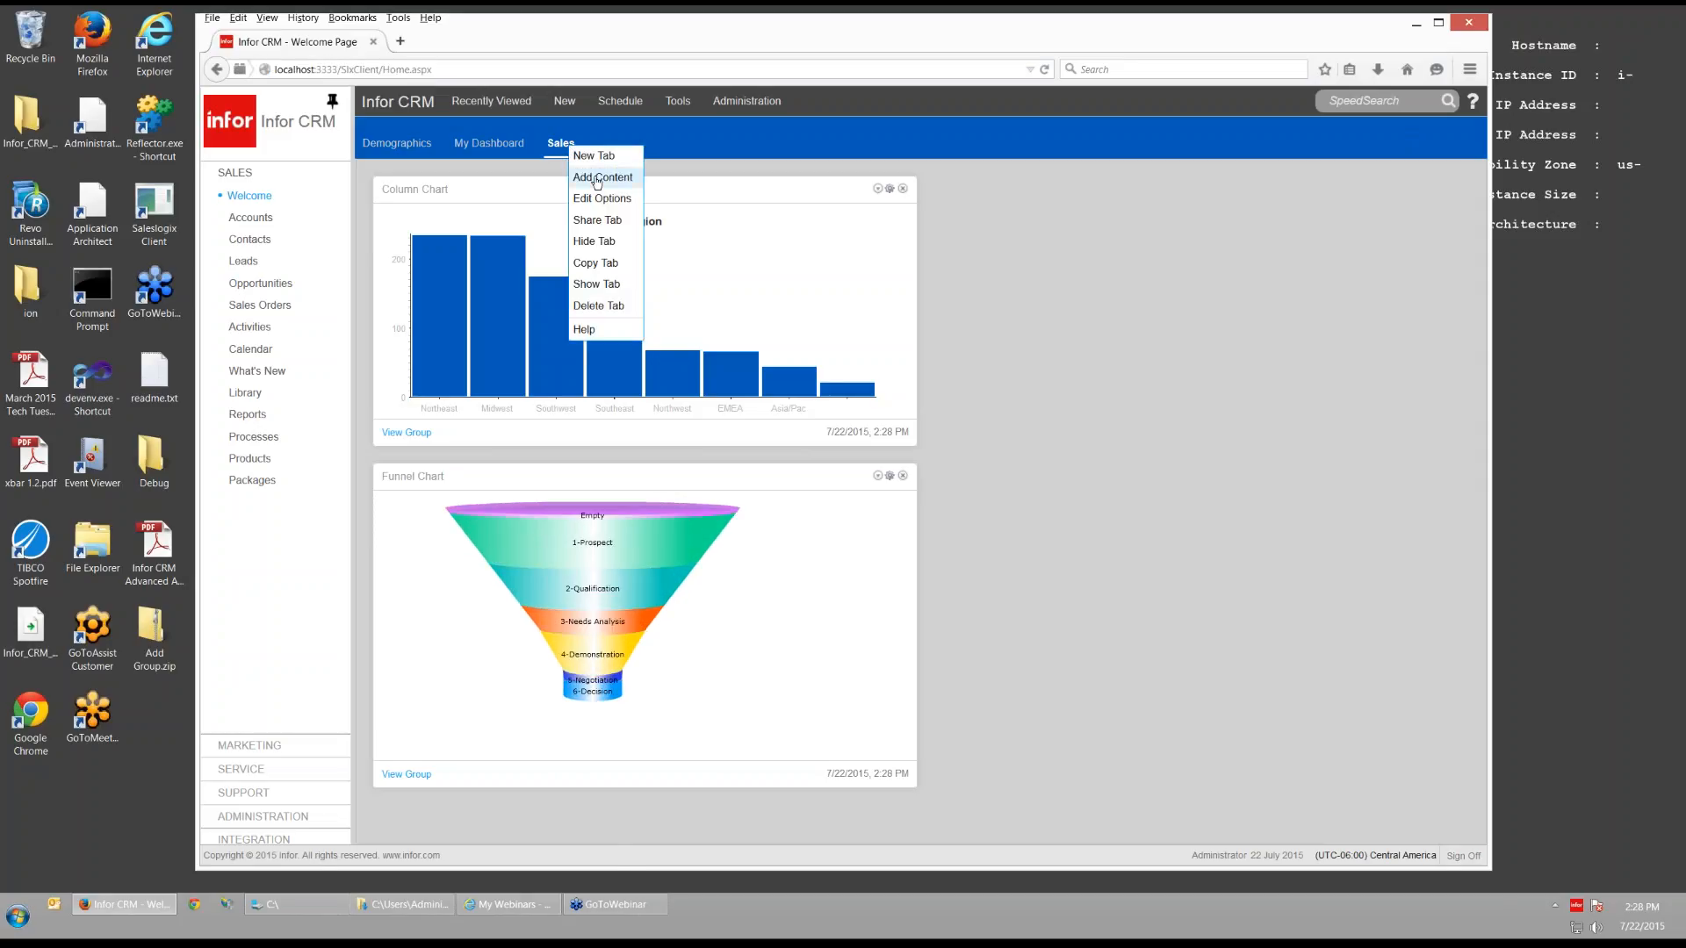
click(597, 181)
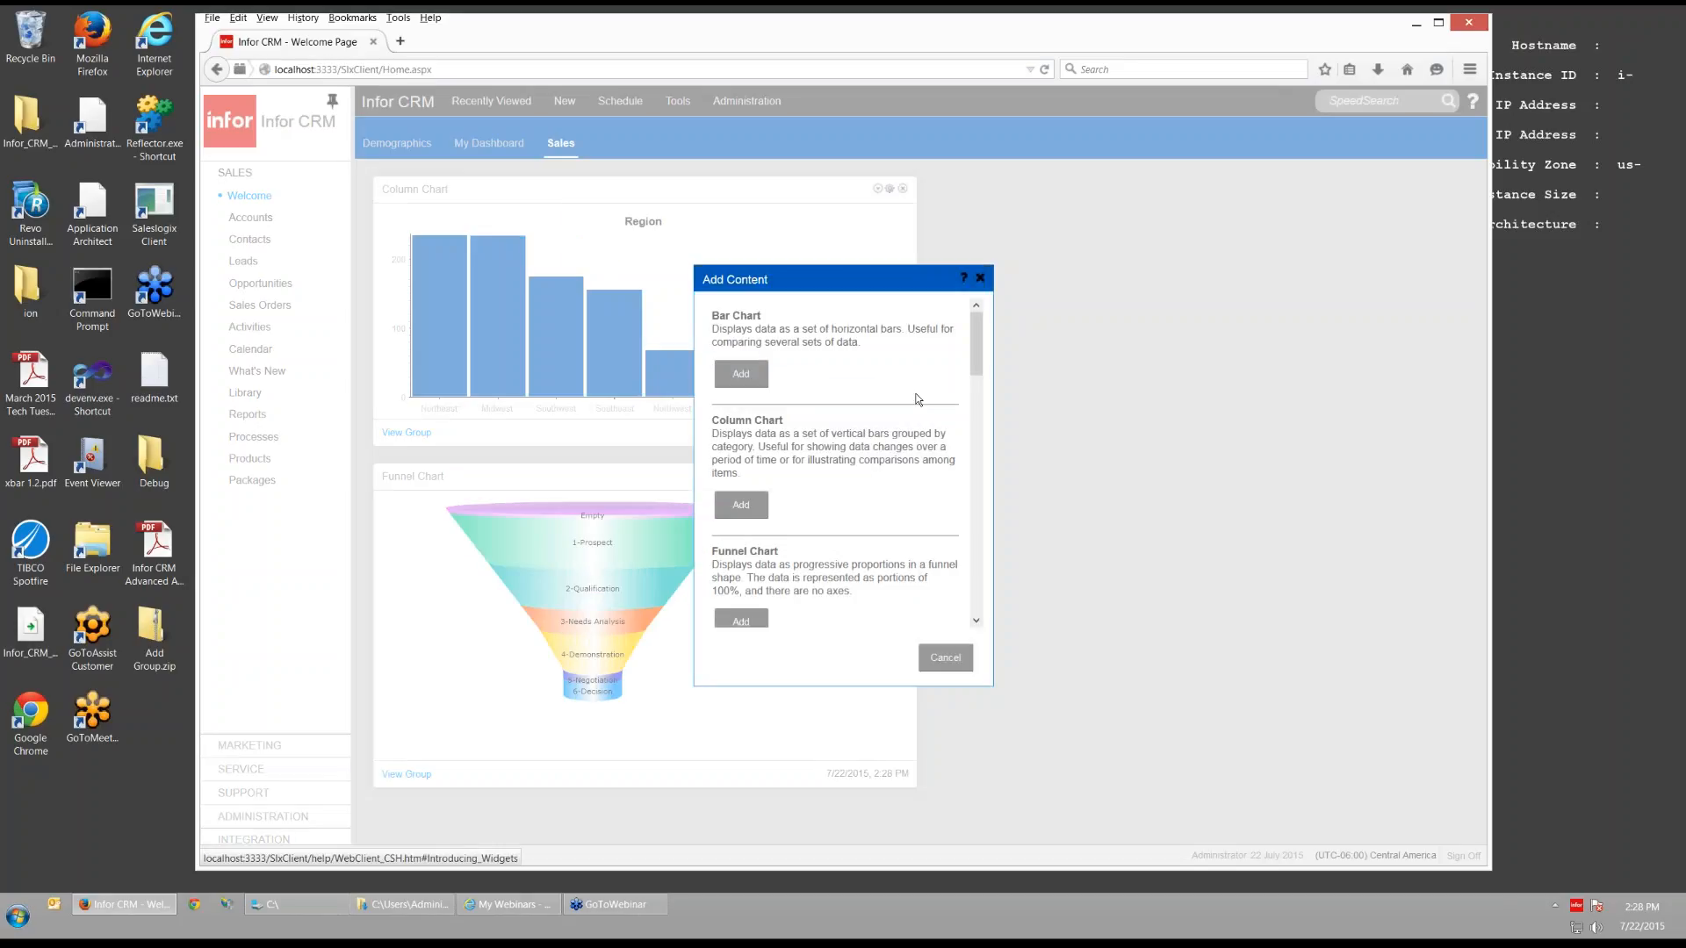
scroll(918, 400, down, 10)
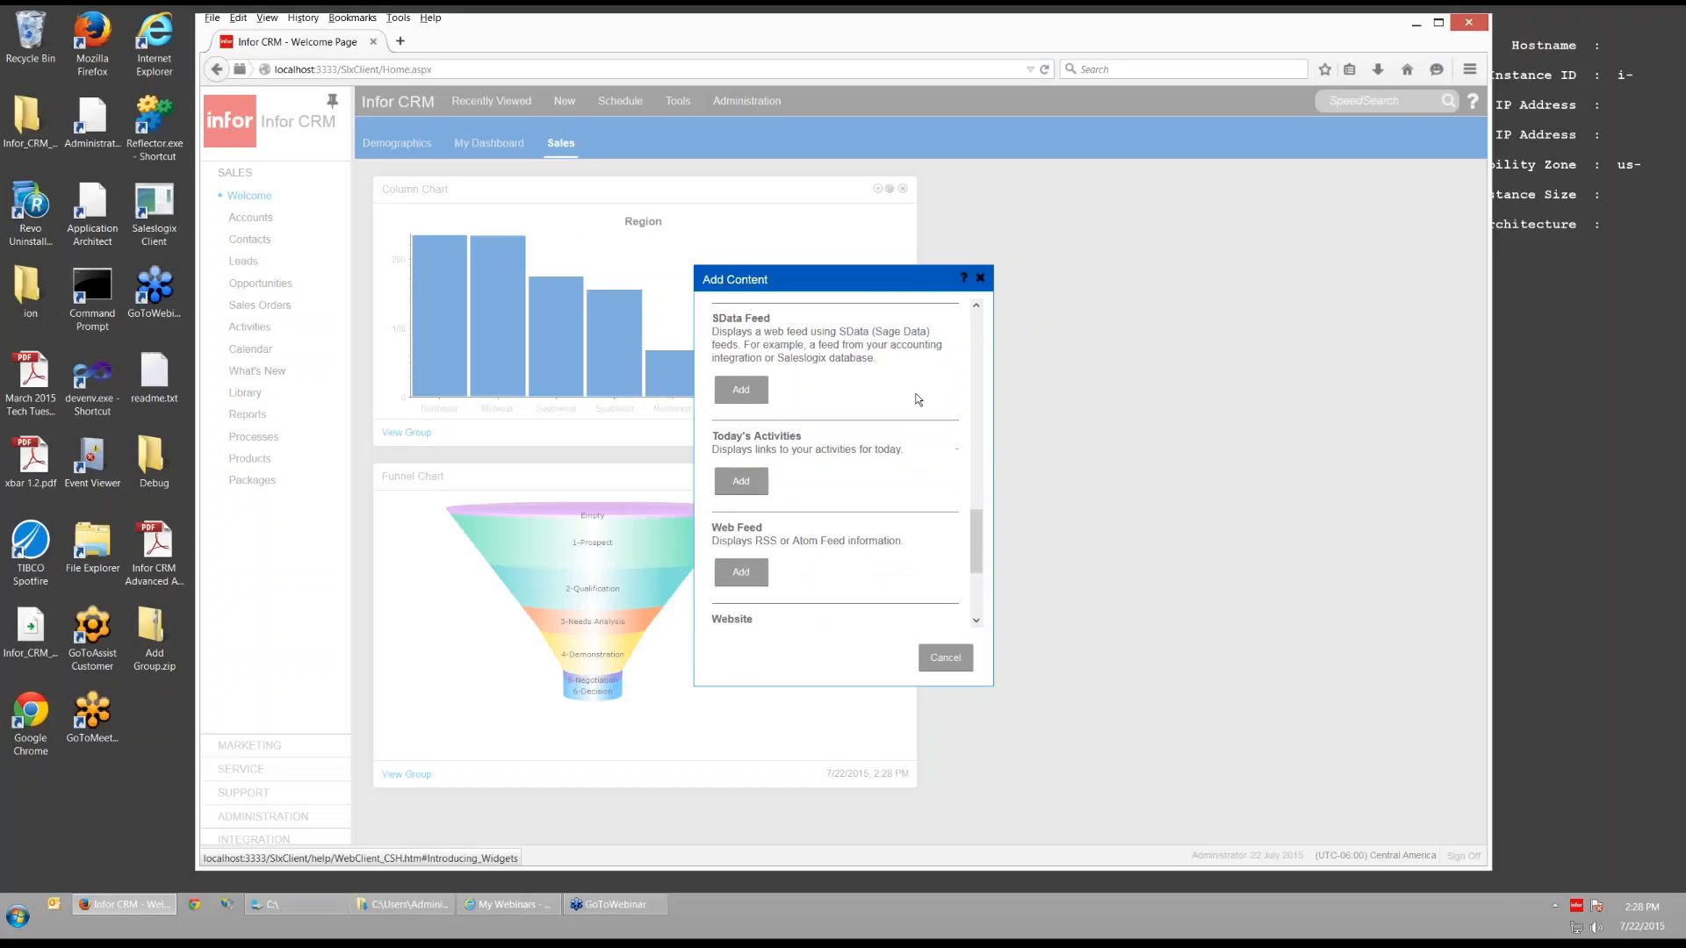
scroll(917, 399, up, 5)
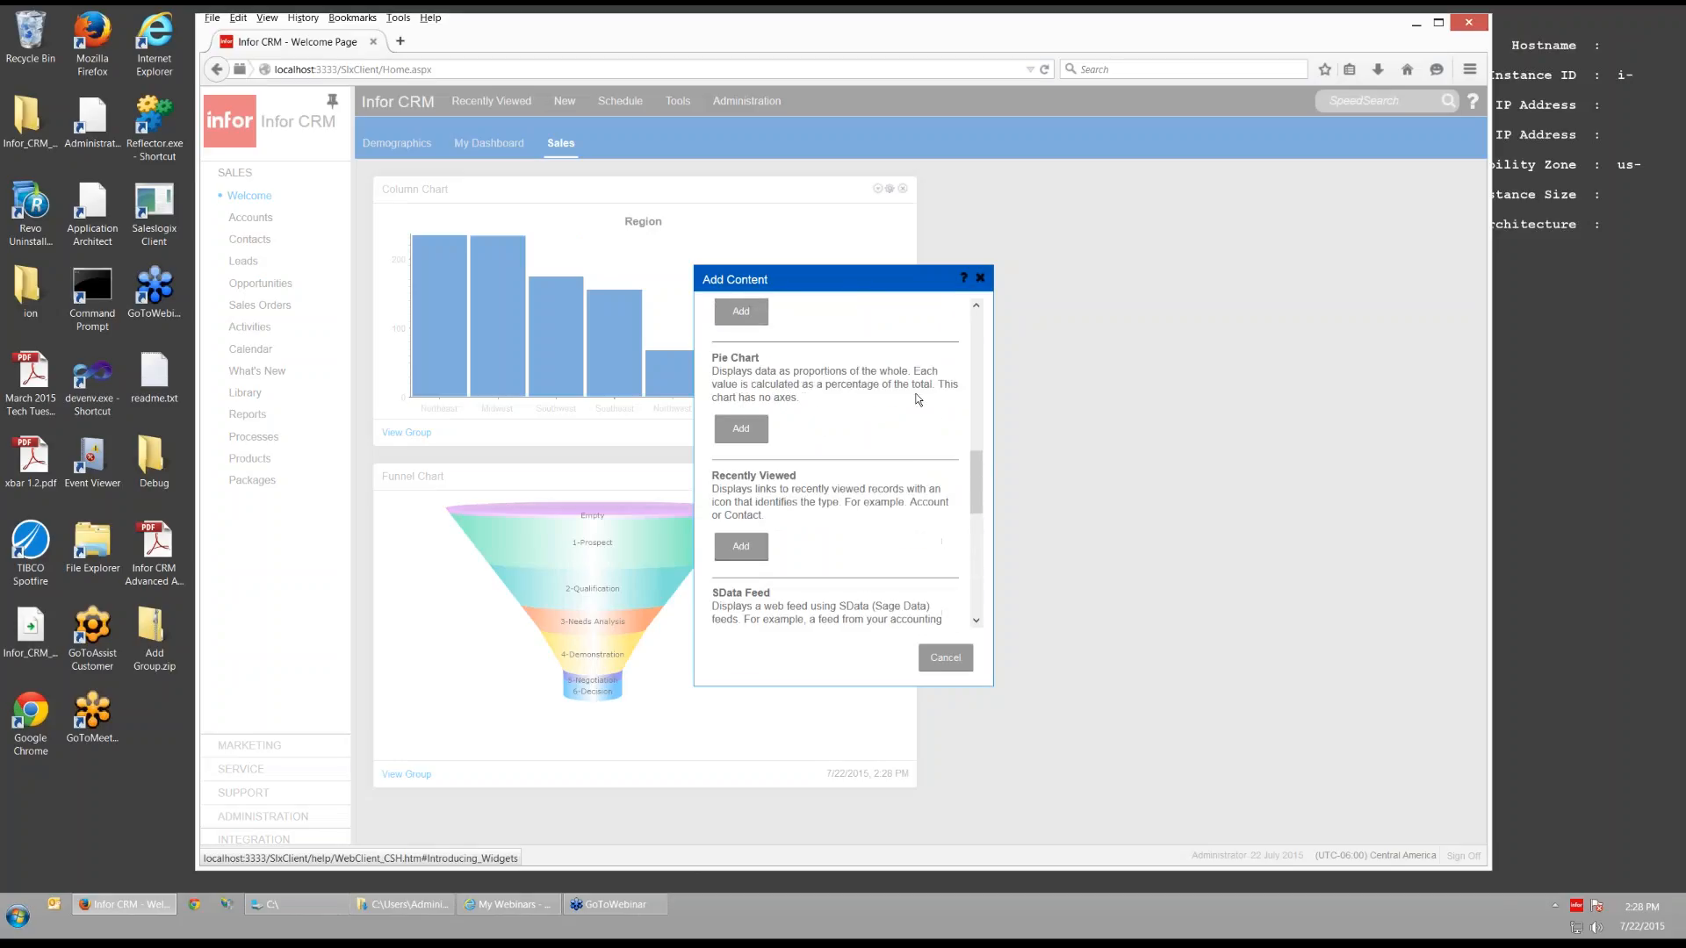
click(741, 428)
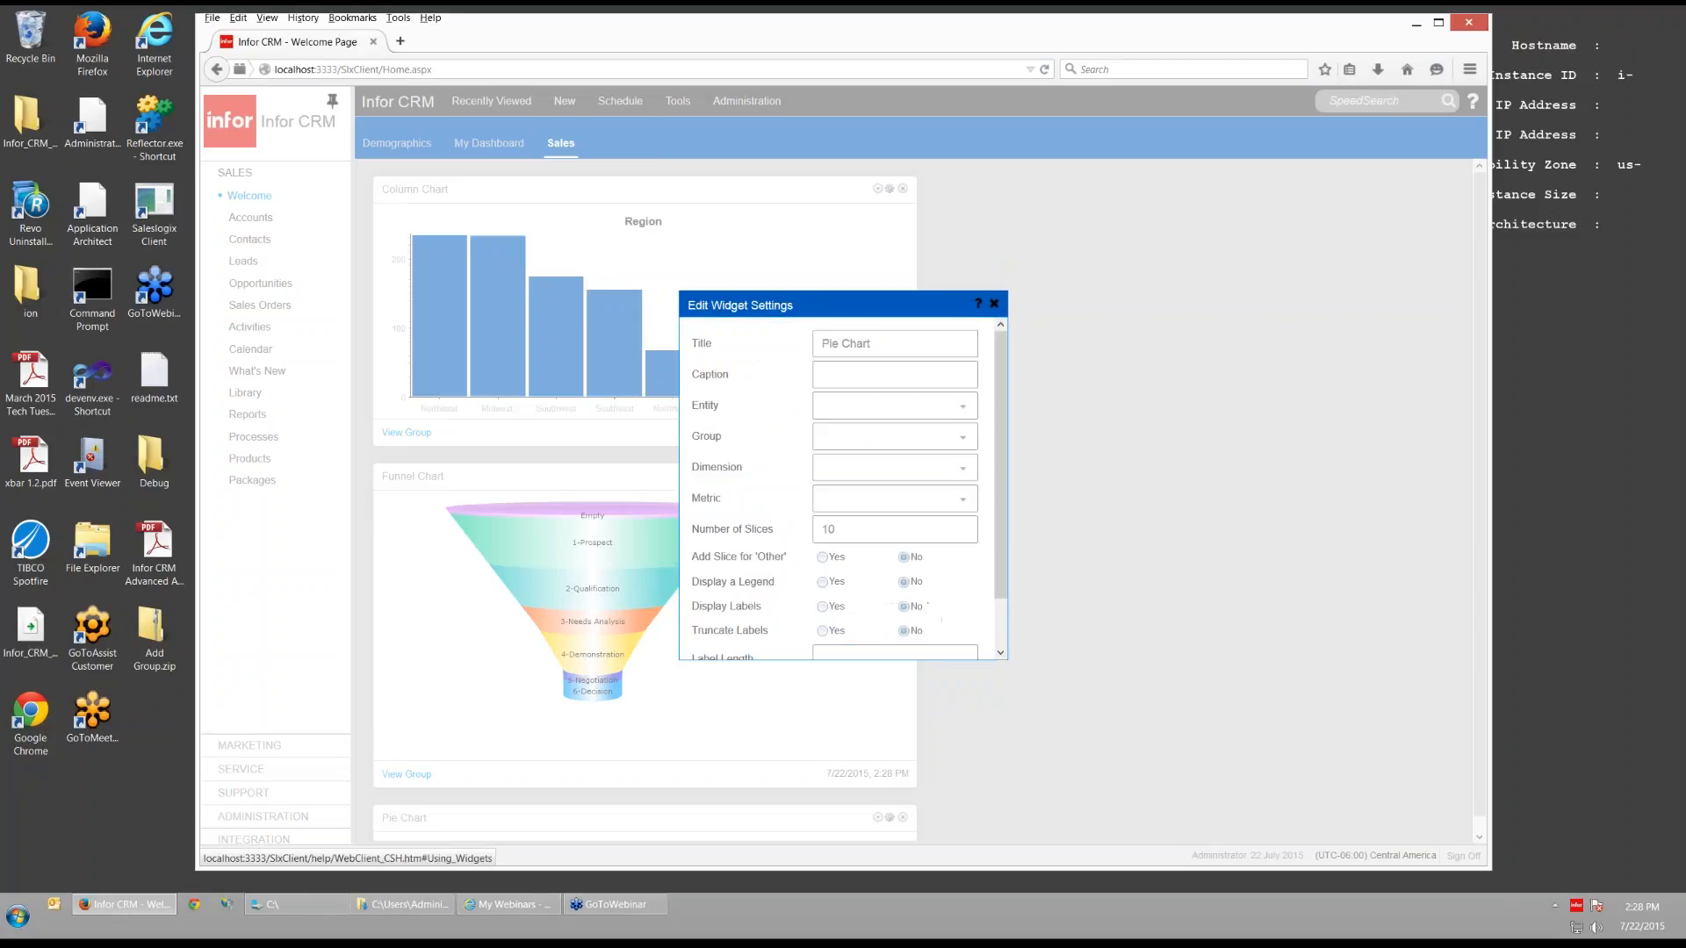
click(963, 408)
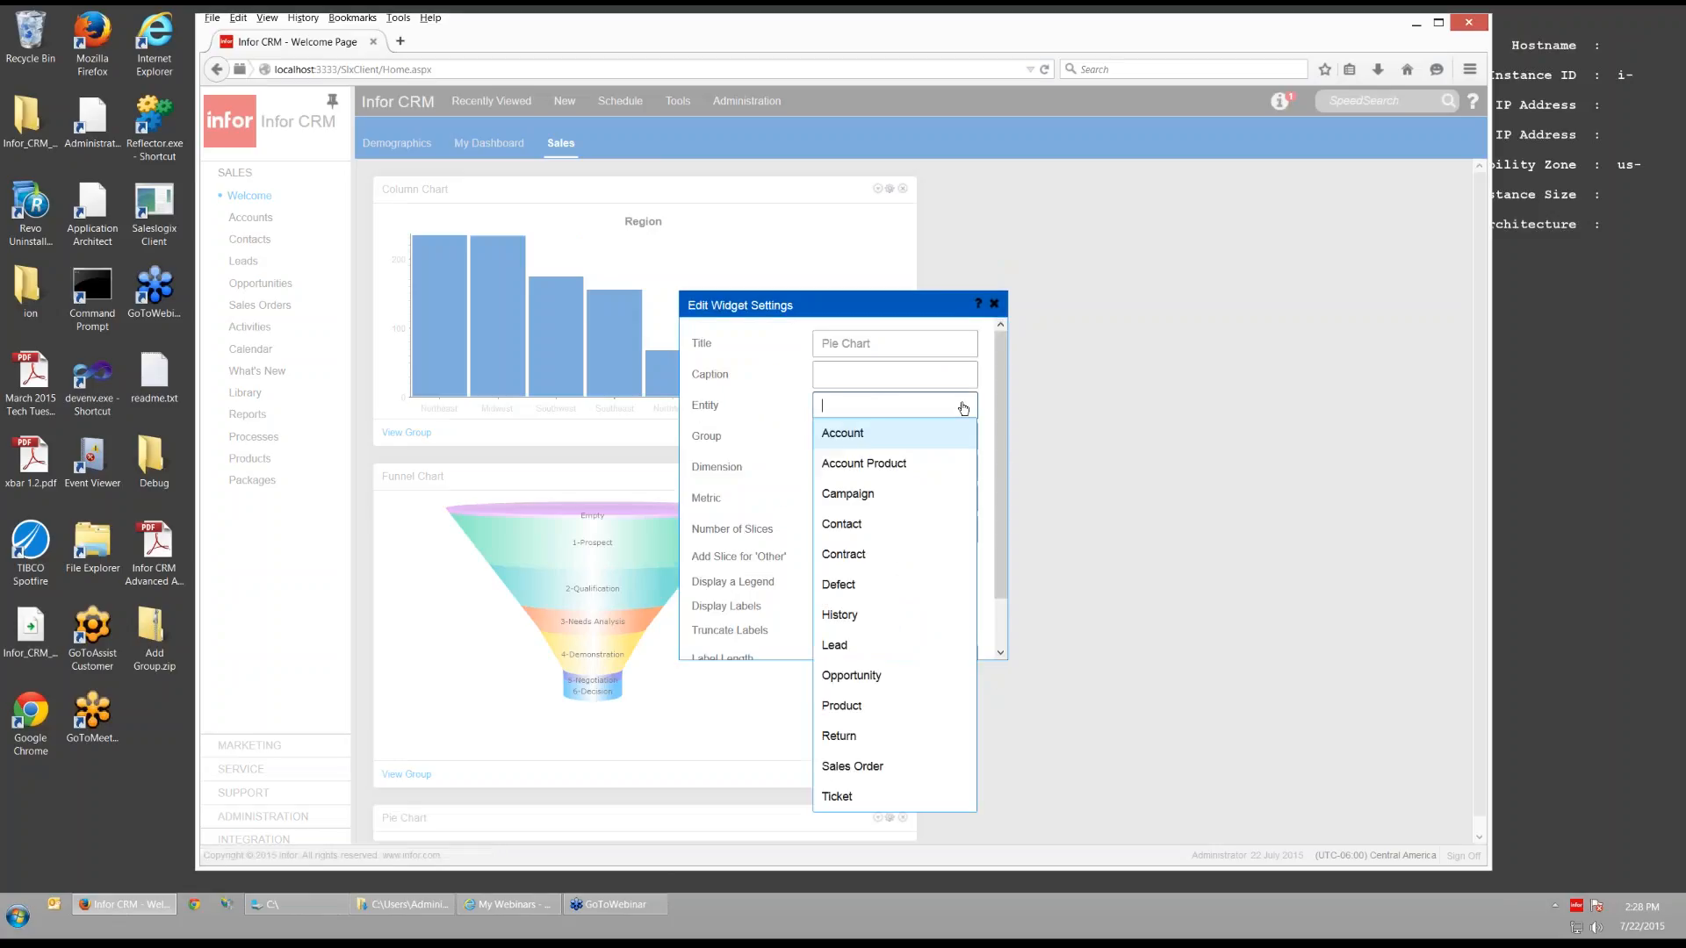